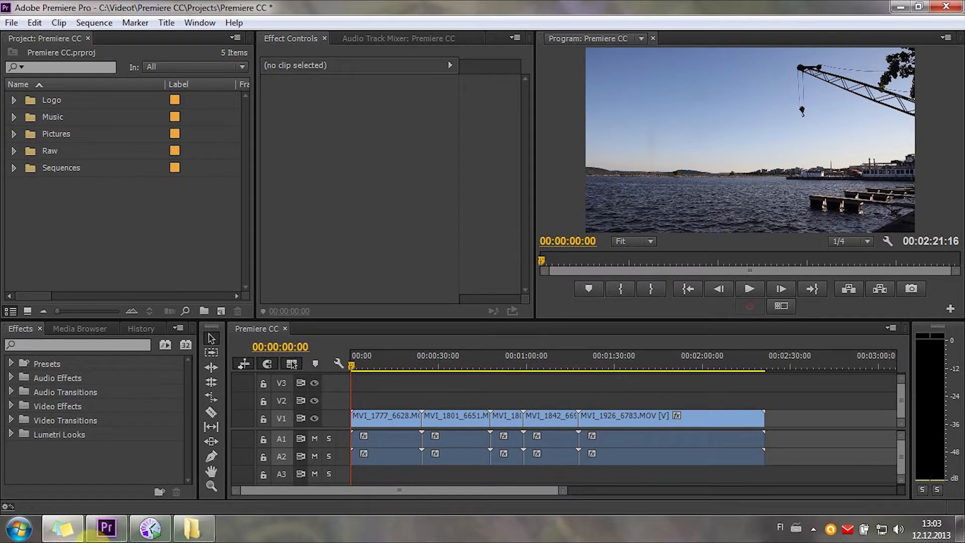
# Show the sticky note about the recording setup and view the photo 20131120_100256 from the Pics folder
pyautogui.click(63, 528)
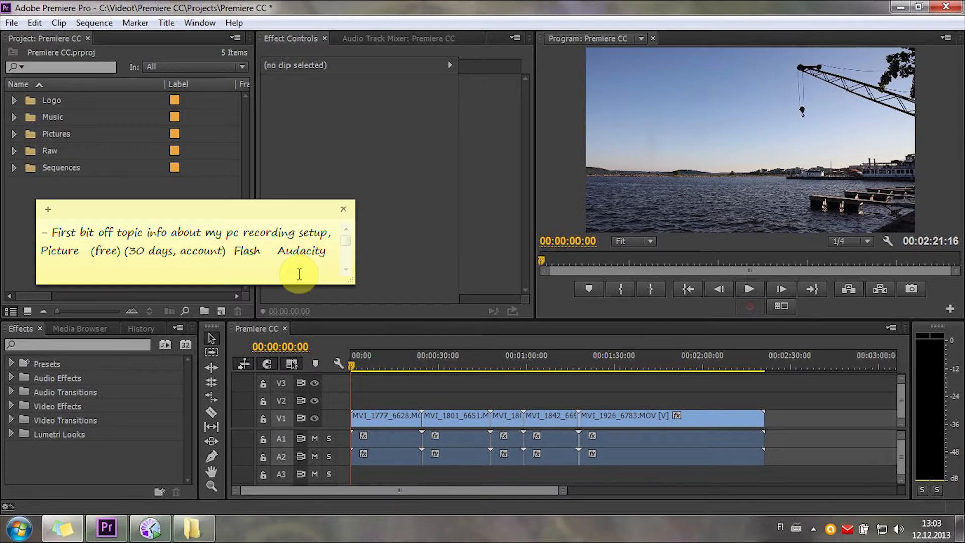
pyautogui.click(322, 438)
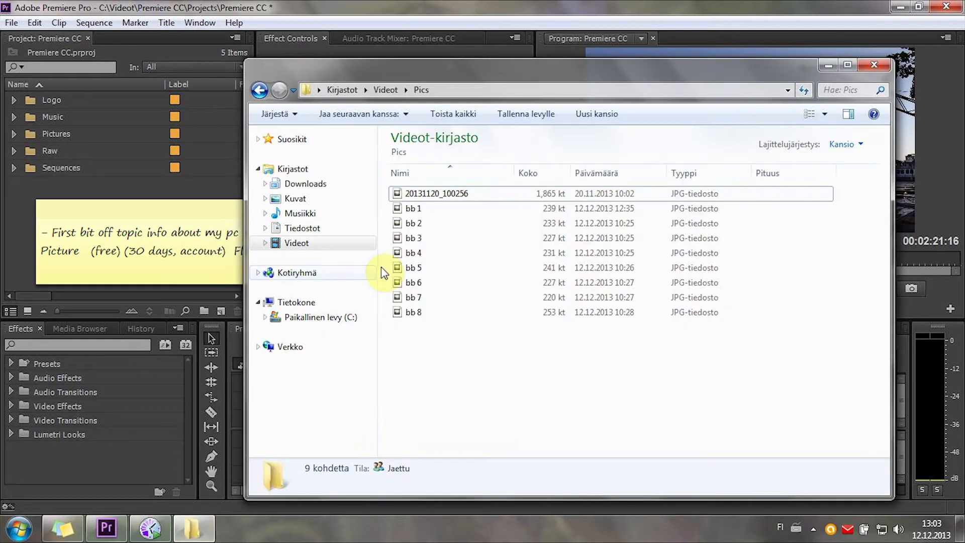
pyautogui.click(436, 194)
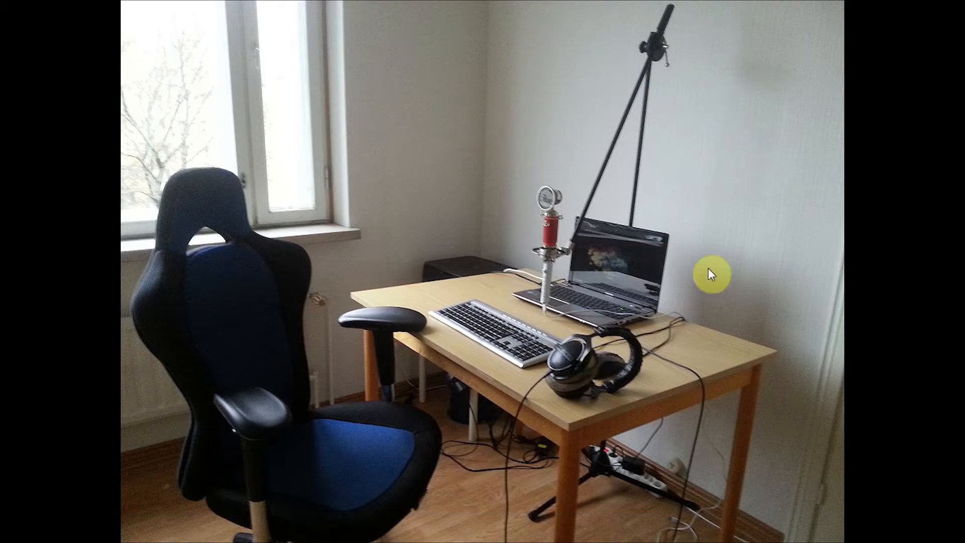
pyautogui.press('Escape')
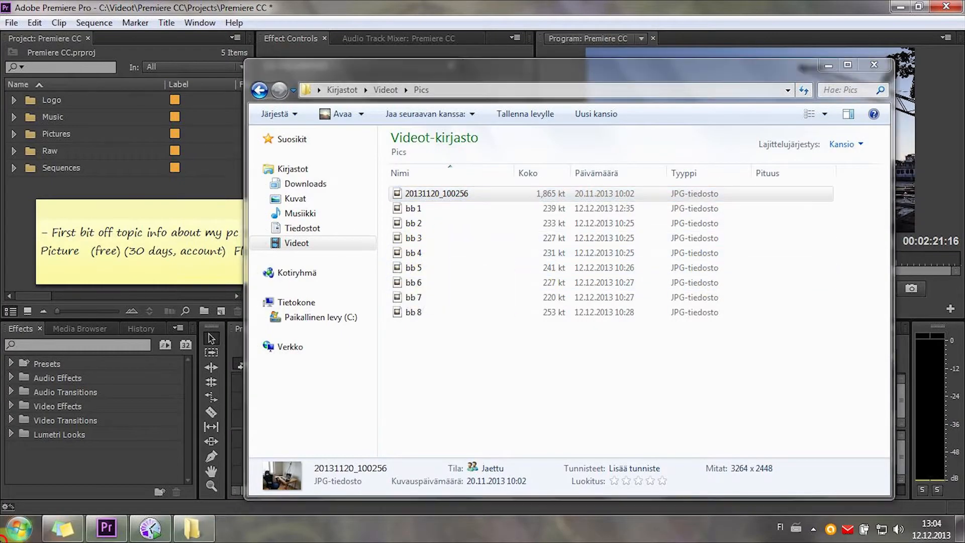
# Search the installed programs for "bb" and show the hidden notification area icons
pyautogui.press('super')
pyautogui.write('bb')
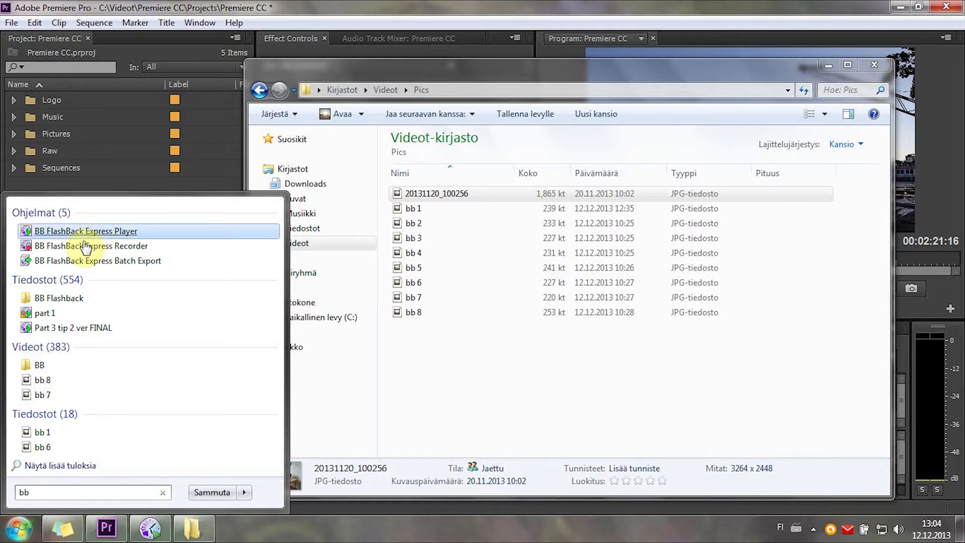
pyautogui.click(814, 529)
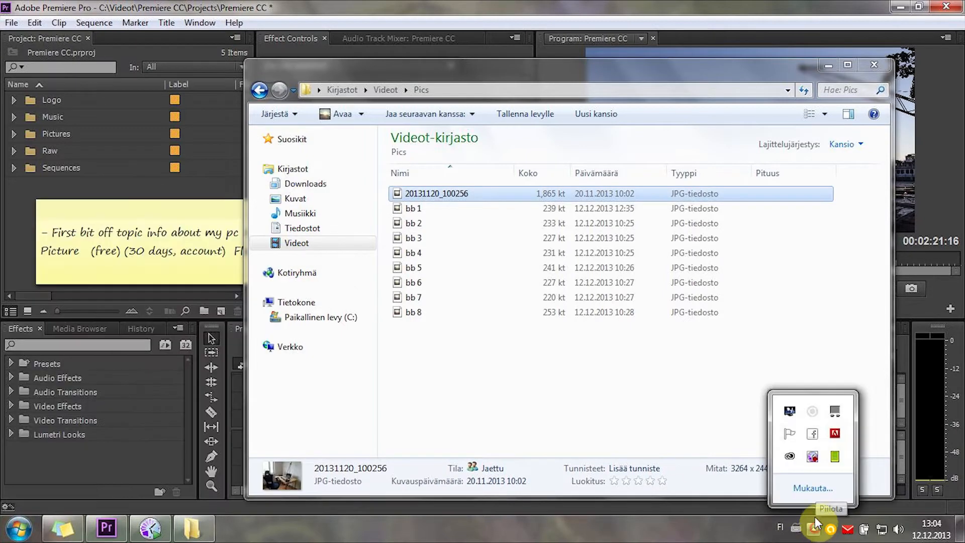
# View the saved screenshots of the BB FlashBack Express Recorder options, including Record Mode / Performance and Desktop
pyautogui.click(585, 395)
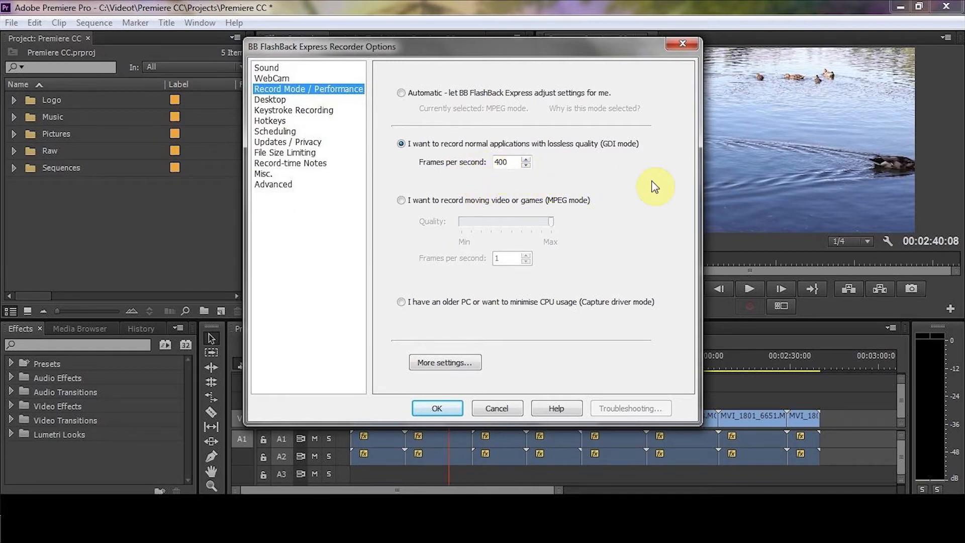
pyautogui.press('Down')
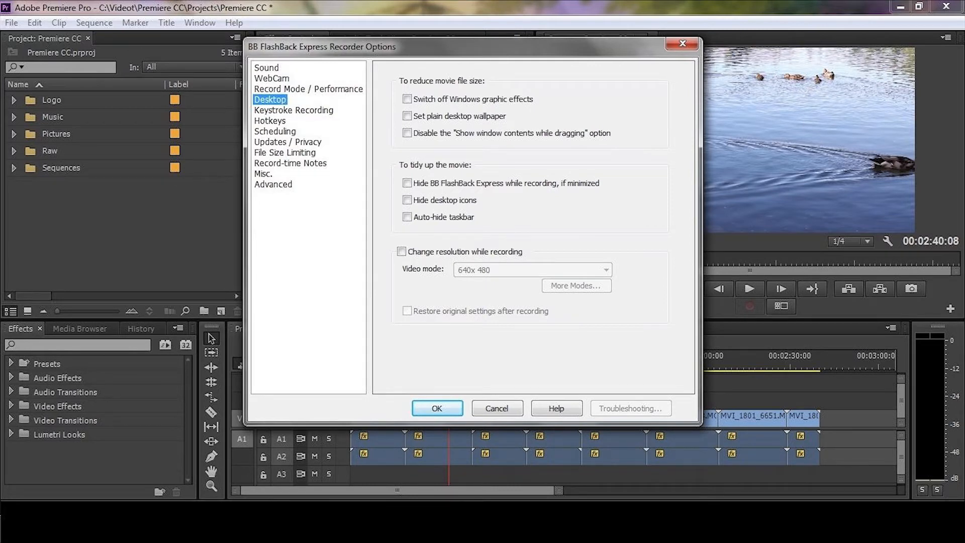
pyautogui.press('Down')
pyautogui.press('Down')
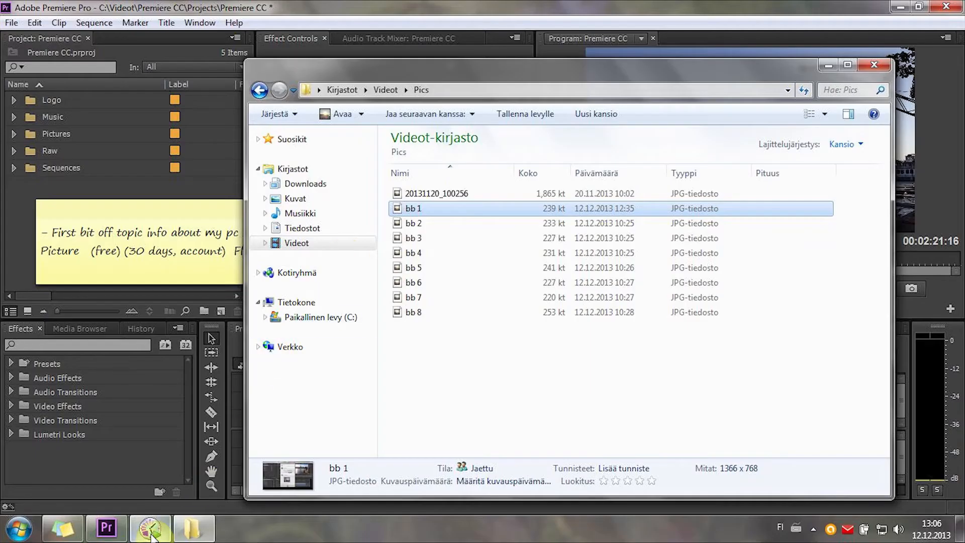
# Switch to BB FlashBack Express Player and preview the recording from about the 6-second mark
pyautogui.click(151, 533)
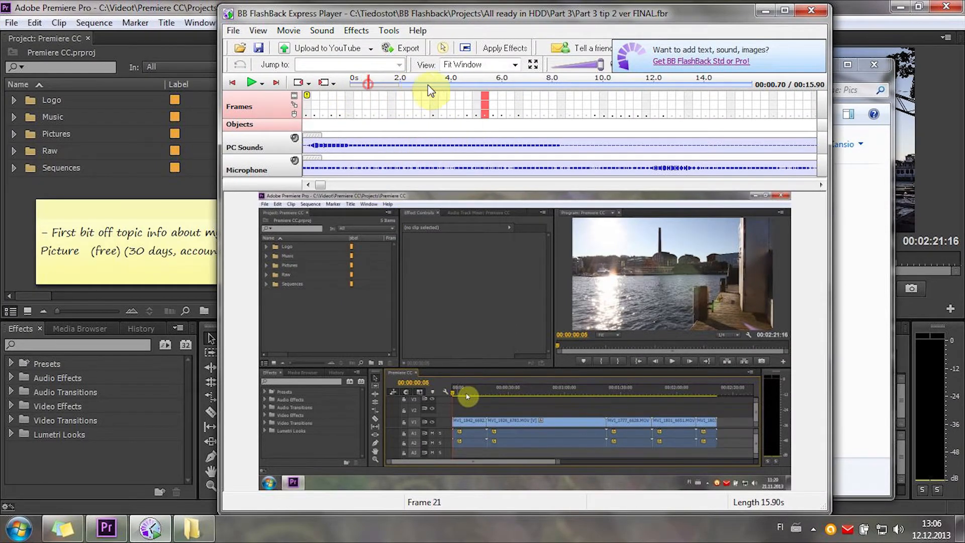
pyautogui.click(502, 83)
pyautogui.press('space')
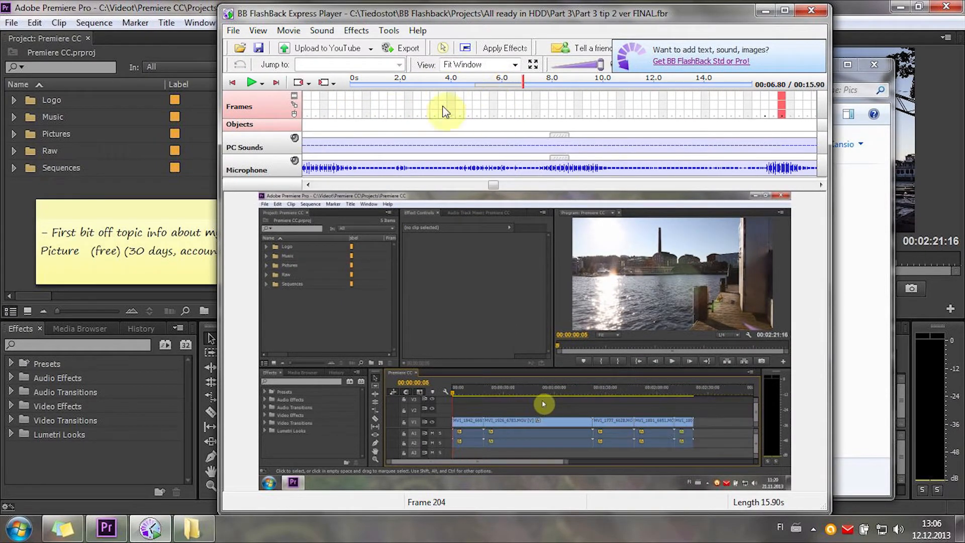
# Try resynchronising the microphone sound to a custom duration of 1 ms
pyautogui.rightClick(281, 166)
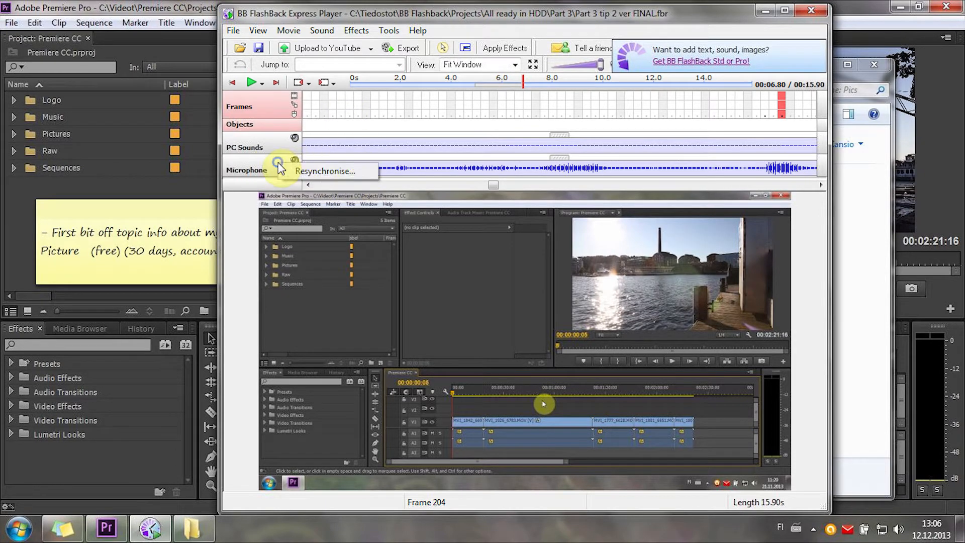
pyautogui.click(312, 167)
pyautogui.click(357, 306)
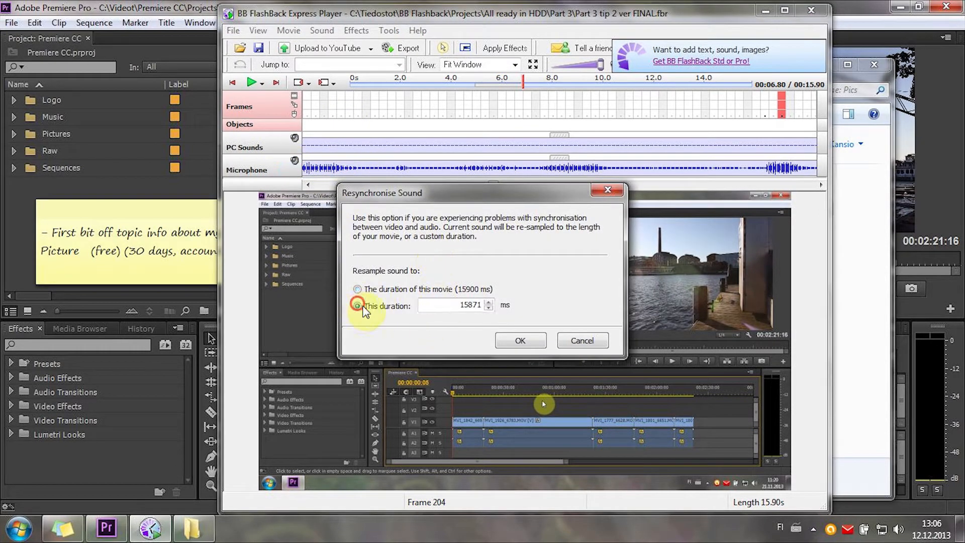
pyautogui.doubleClick(442, 305)
pyautogui.write('1')
pyautogui.click(520, 341)
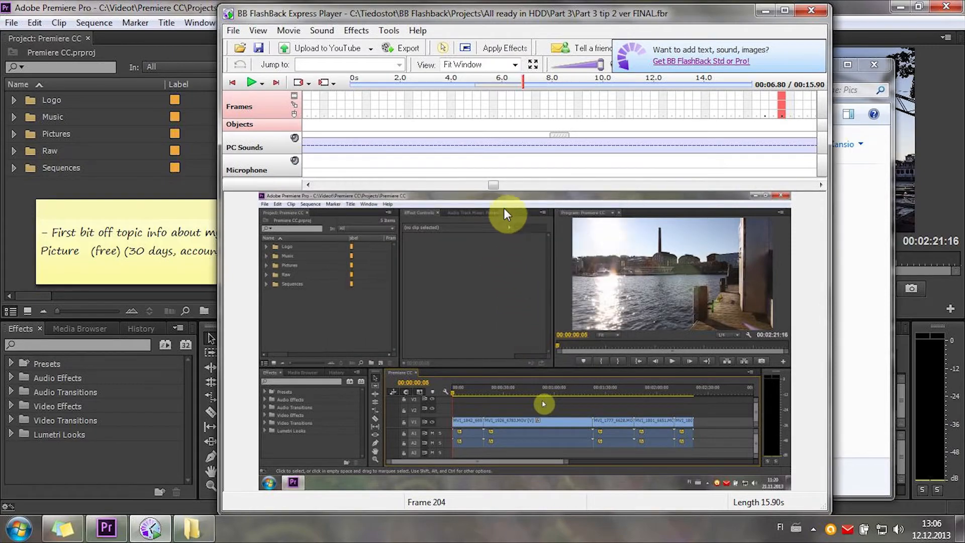
pyautogui.click(444, 49)
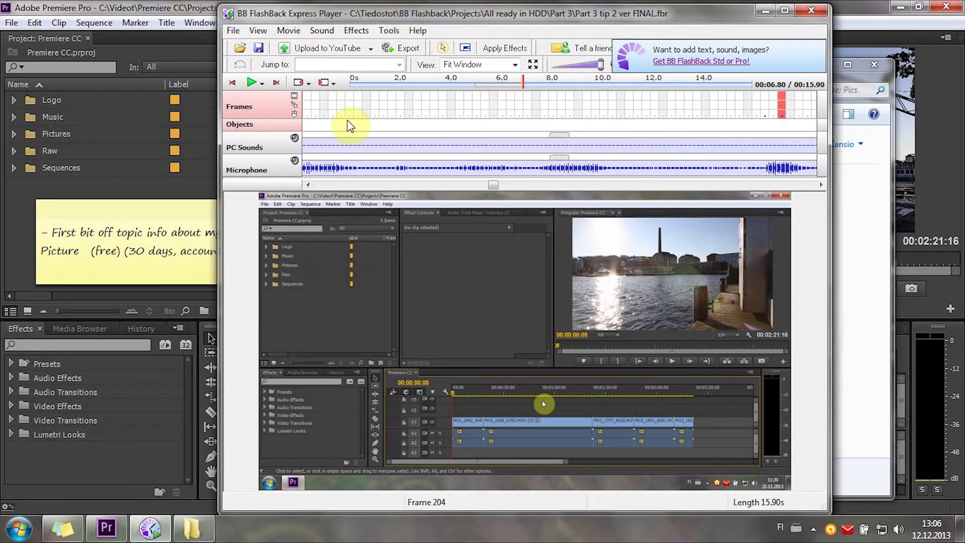
# Examine the Flash export options, including playback, video quality, appearance, frame rate and SWF file generation, without exporting
pyautogui.click(406, 48)
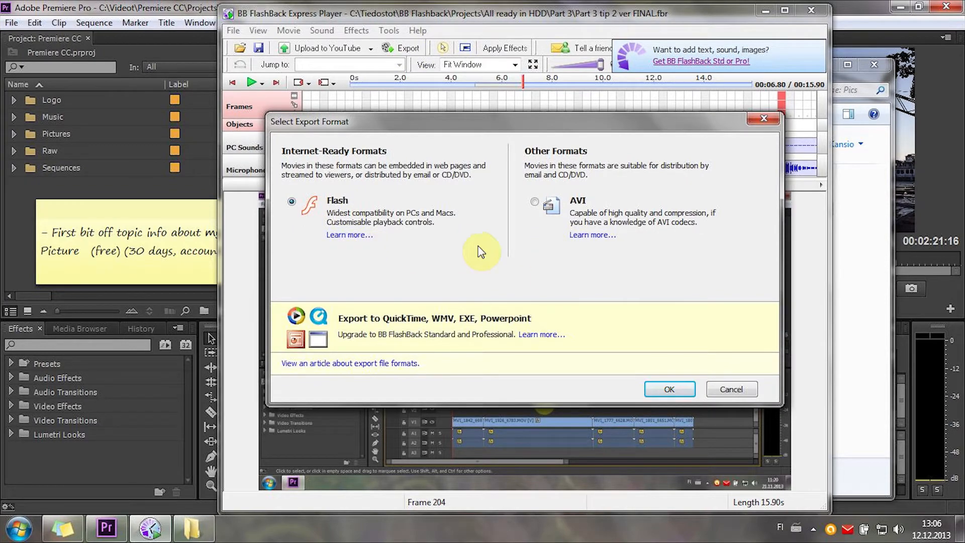
pyautogui.click(670, 389)
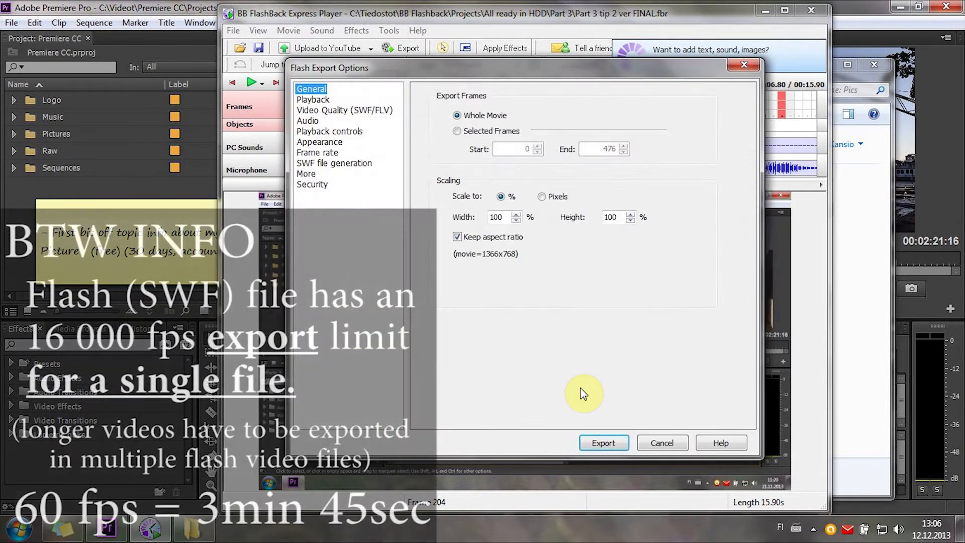
pyautogui.click(330, 110)
pyautogui.click(309, 100)
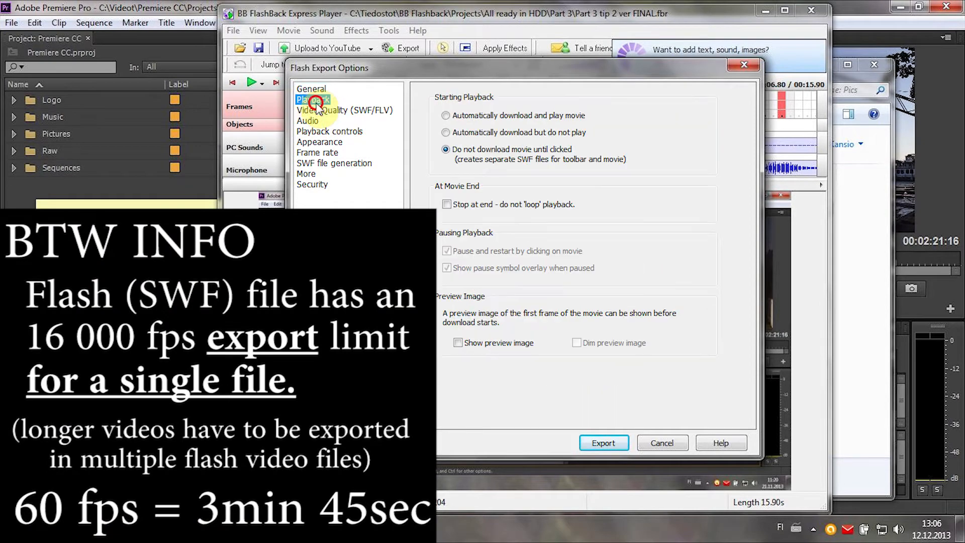
pyautogui.click(314, 131)
pyautogui.click(316, 142)
pyautogui.click(317, 152)
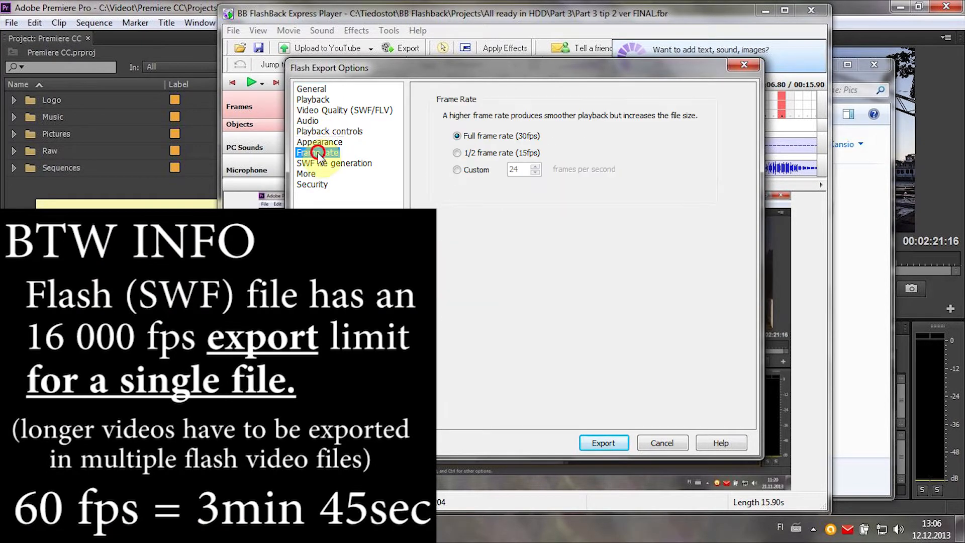
pyautogui.click(317, 163)
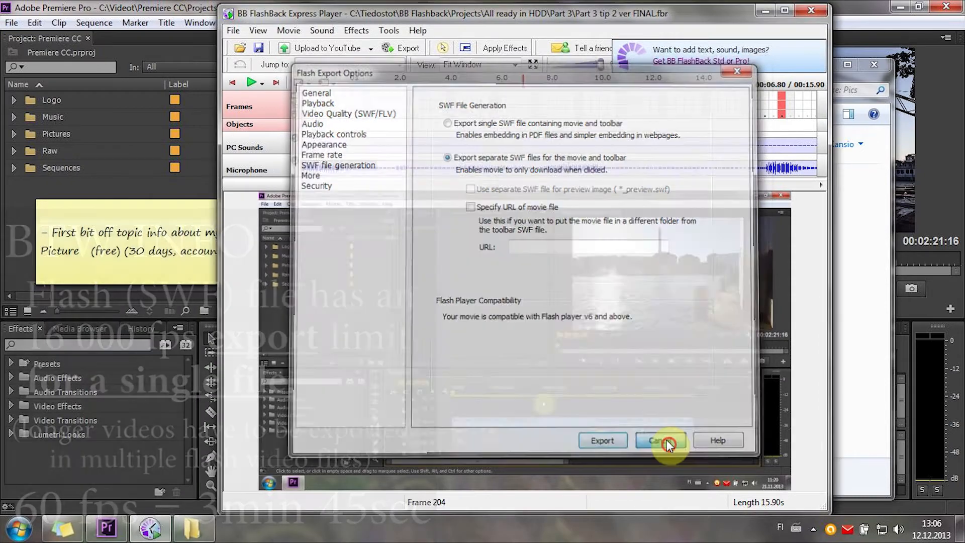
pyautogui.click(664, 443)
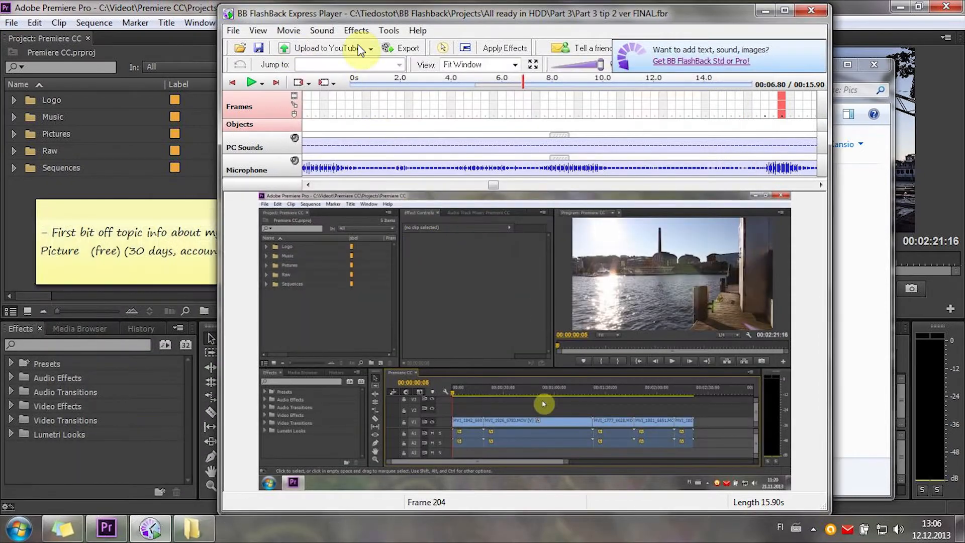
# Open the export settings for the movie with AVI as the format
pyautogui.click(402, 49)
pyautogui.click(534, 202)
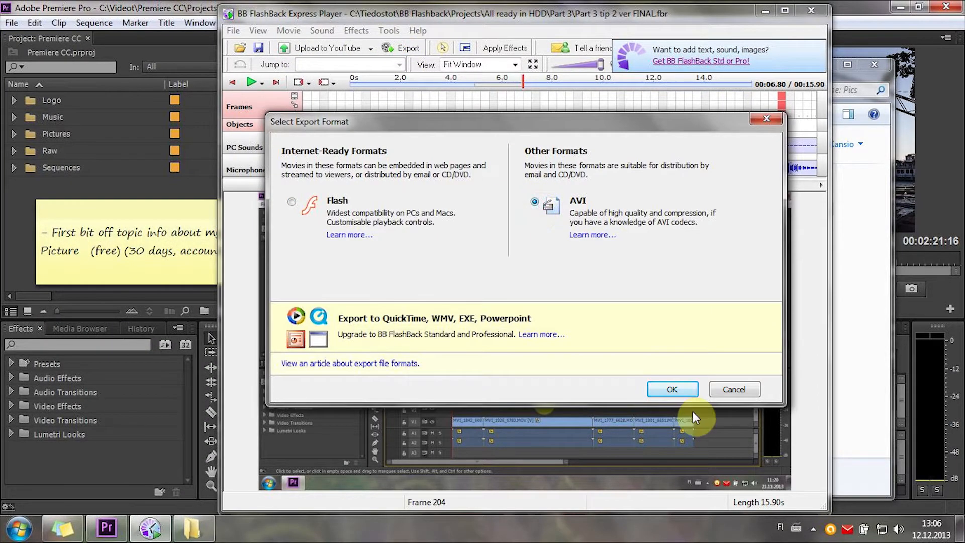
pyautogui.click(676, 391)
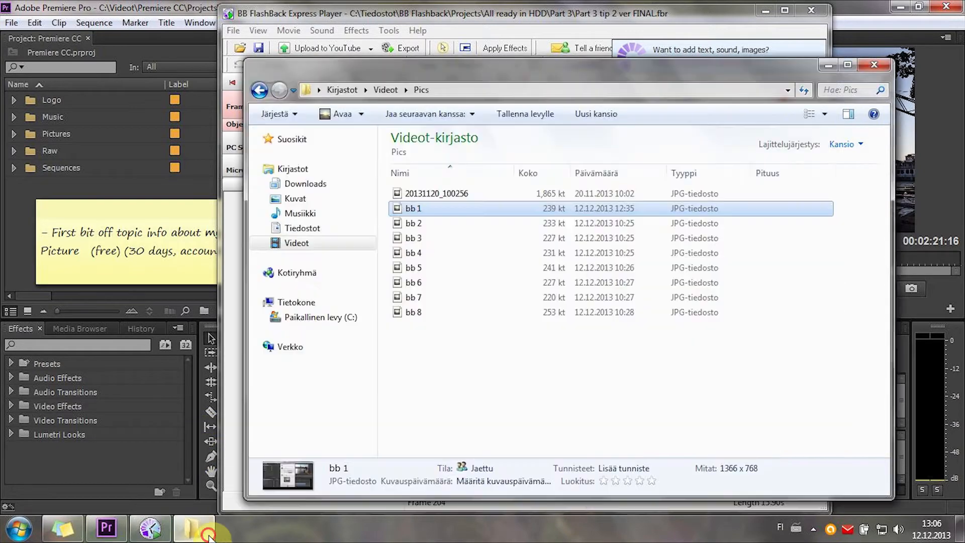
# Open the BB folder of the Videot library in the file manager and move its window aside
pyautogui.click(192, 528)
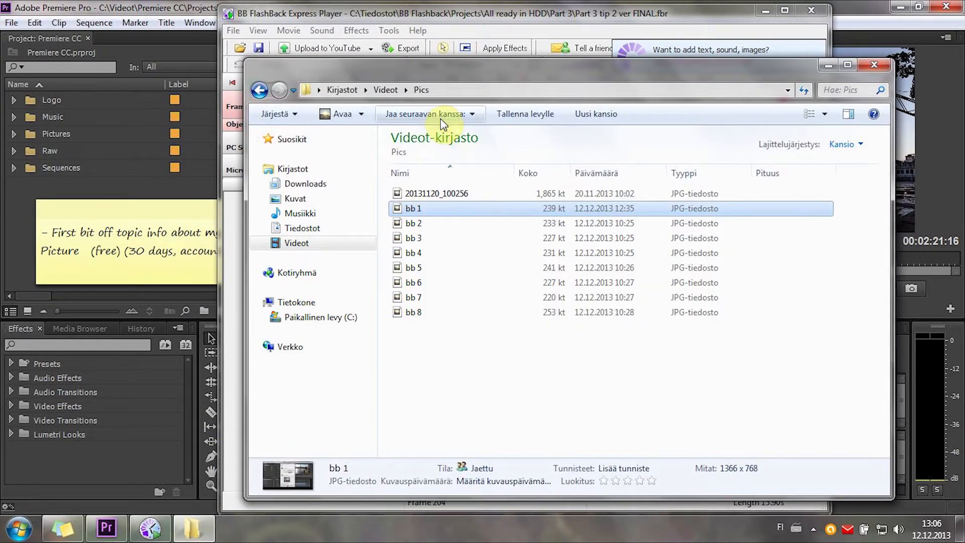
pyautogui.click(400, 90)
pyautogui.doubleClick(418, 228)
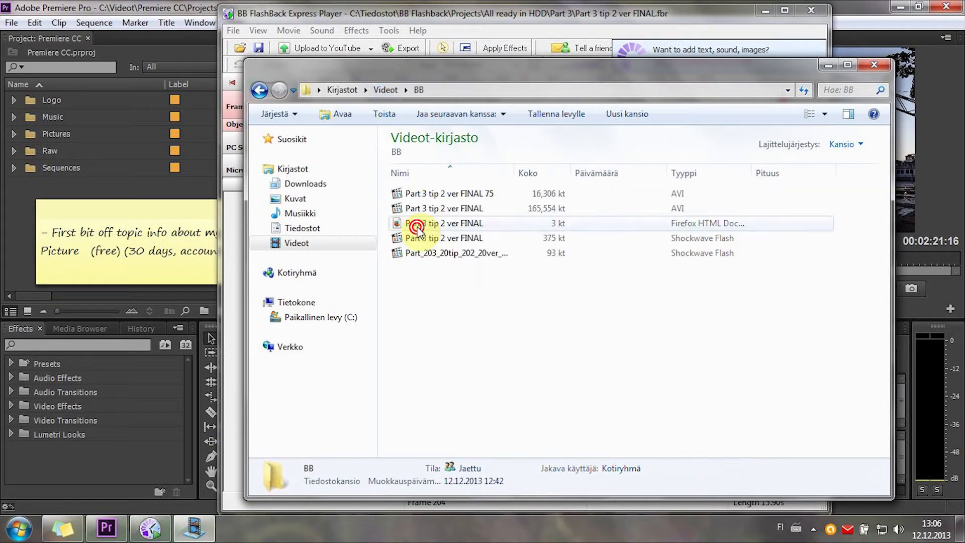
pyautogui.moveTo(446, 65); pyautogui.dragTo(200, 22)
pyautogui.click(191, 528)
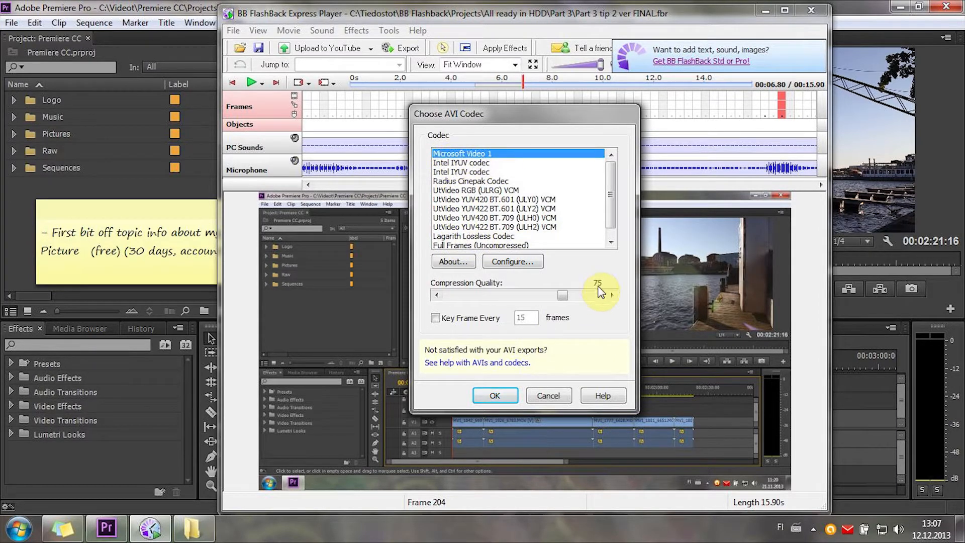
# Compare the file sizes of the two exported AVI versions and the Shockwave Flash version of Part 3 tip 2 ver FINAL
pyautogui.click(192, 528)
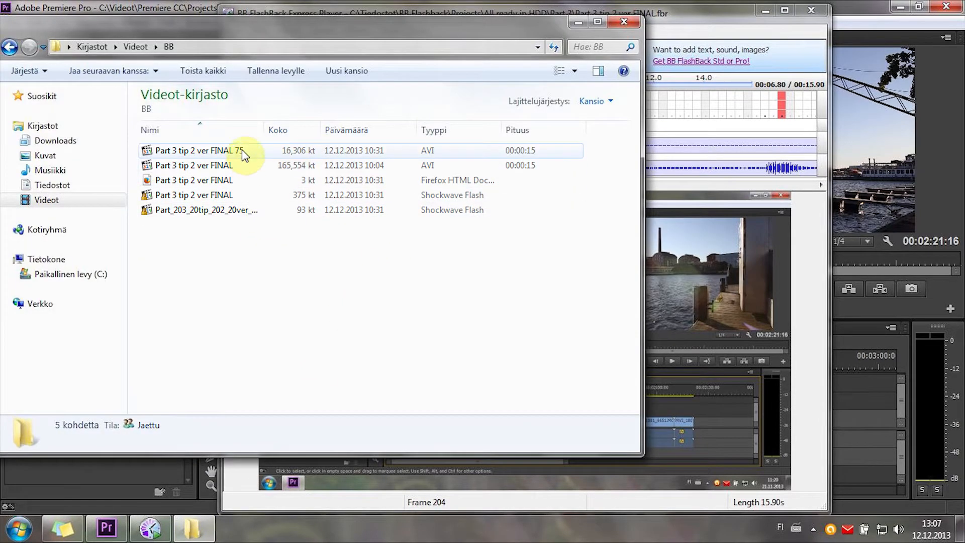
pyautogui.click(243, 151)
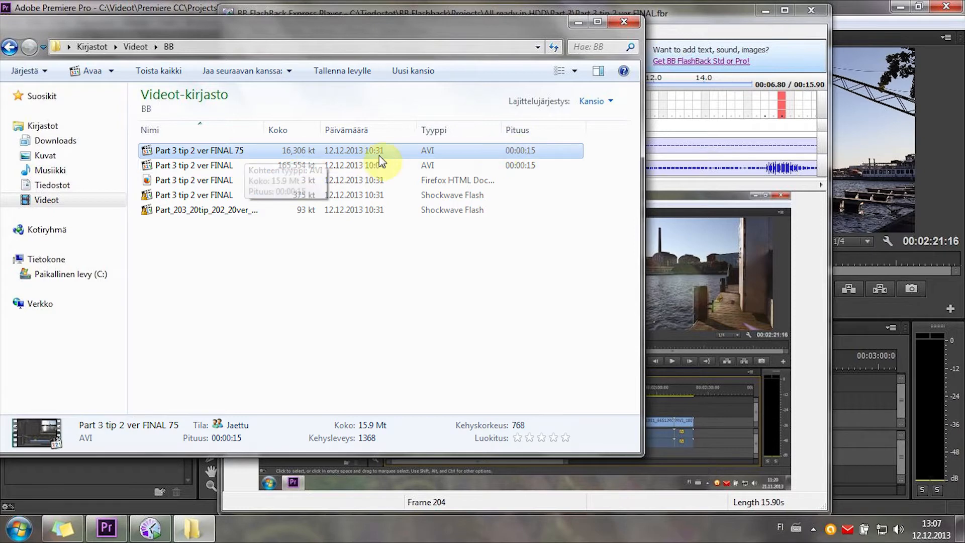
pyautogui.click(206, 166)
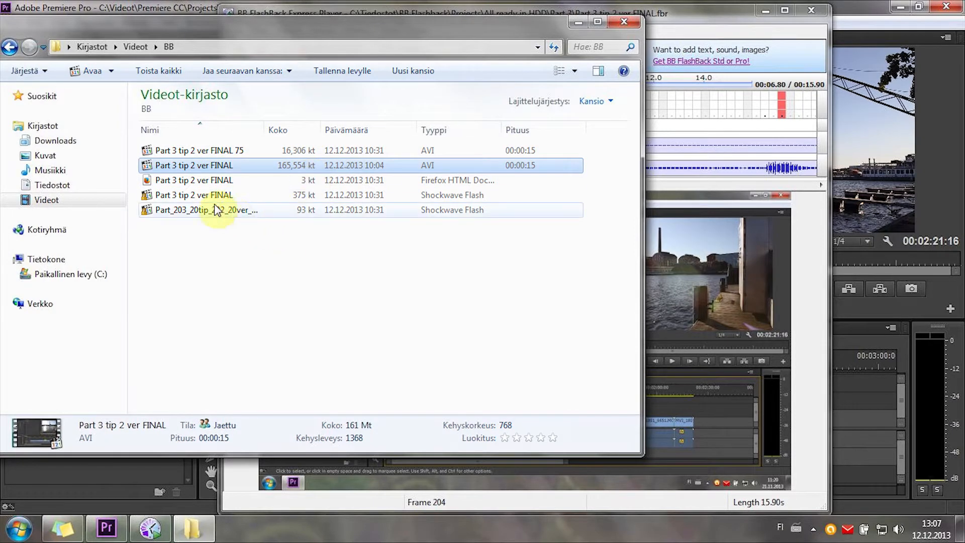
pyautogui.click(230, 196)
pyautogui.moveTo(303, 200); pyautogui.dragTo(291, 159)
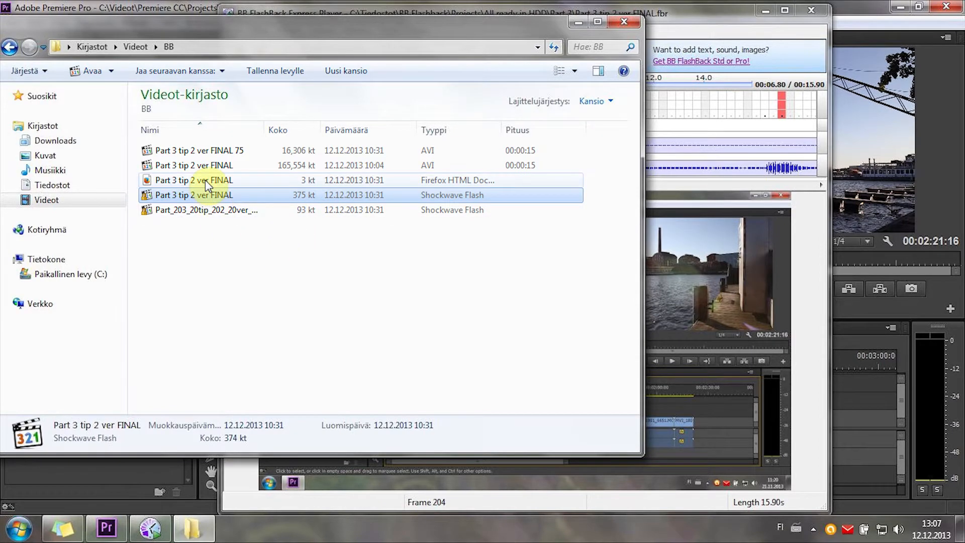
# Play the HTML version of Part 3 tip 2 ver FINAL in Firefox and close the browser
pyautogui.click(229, 181)
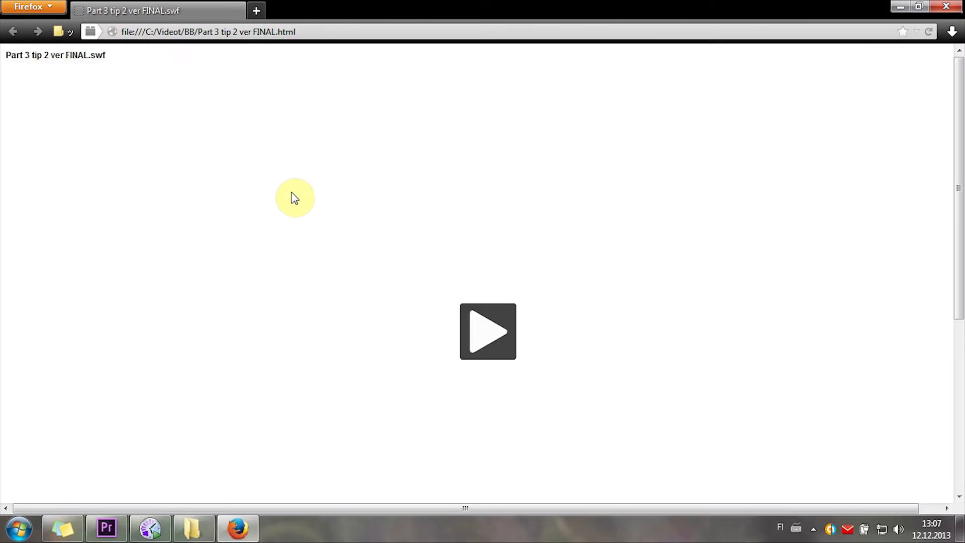
pyautogui.click(489, 332)
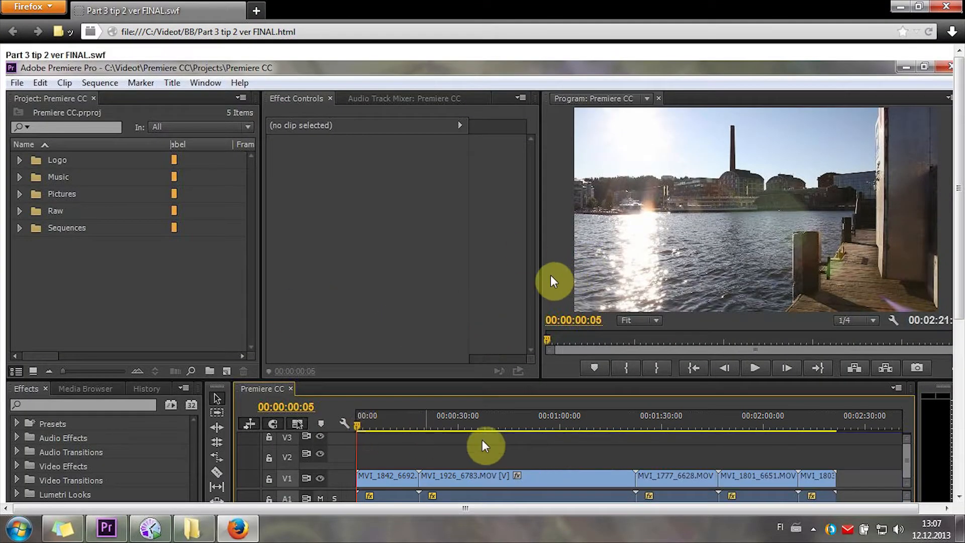
pyautogui.click(946, 6)
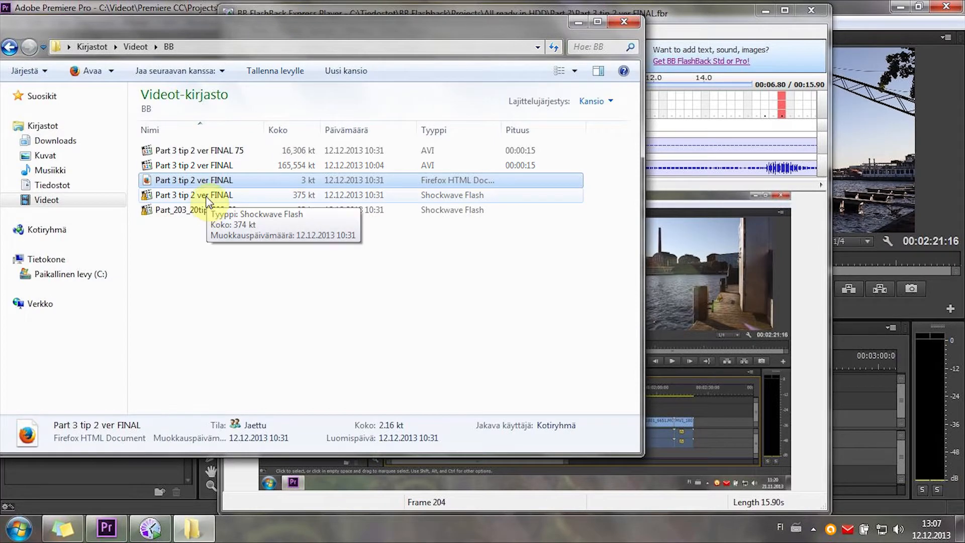
# Try to import the Shockwave Flash file Part 3 tip 2 ver FINAL into the Premiere Pro project
pyautogui.moveTo(203, 31); pyautogui.dragTo(350, 31)
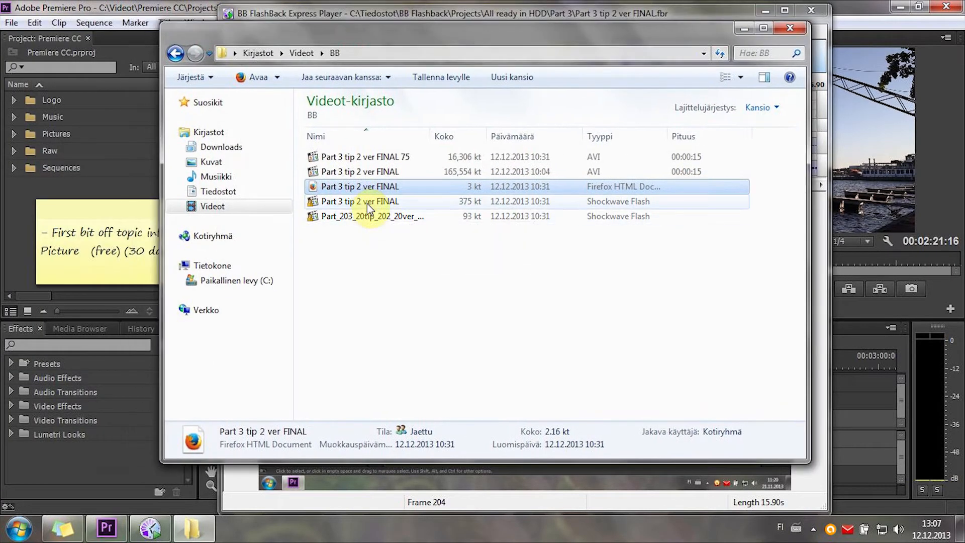
pyautogui.moveTo(368, 202); pyautogui.dragTo(46, 189)
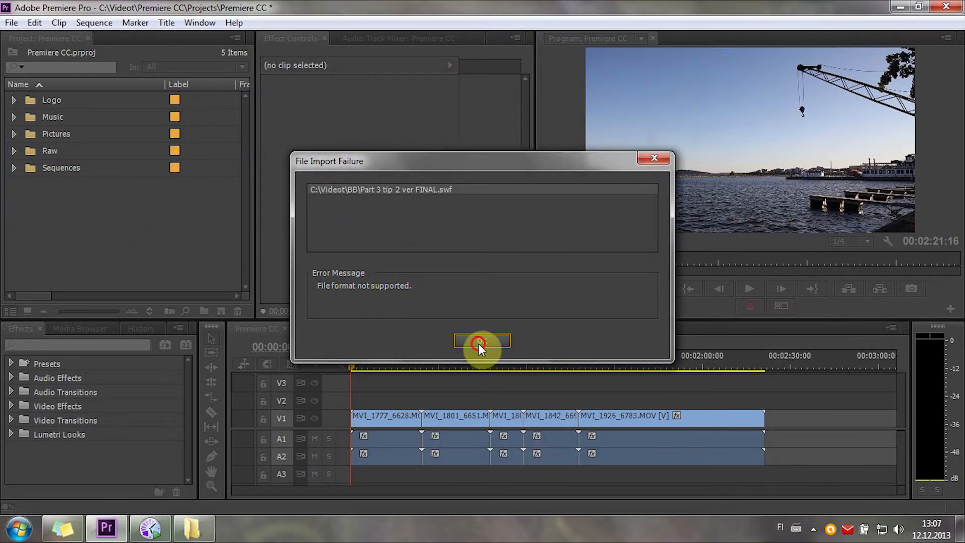
# Dismiss the failed Shockwave Flash import and launch Audacity
pyautogui.click(479, 343)
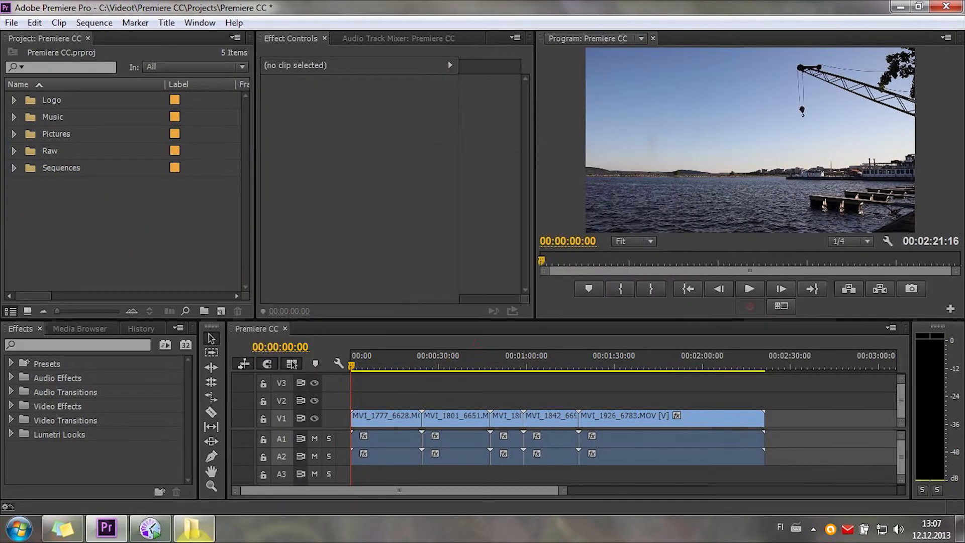
pyautogui.click(191, 527)
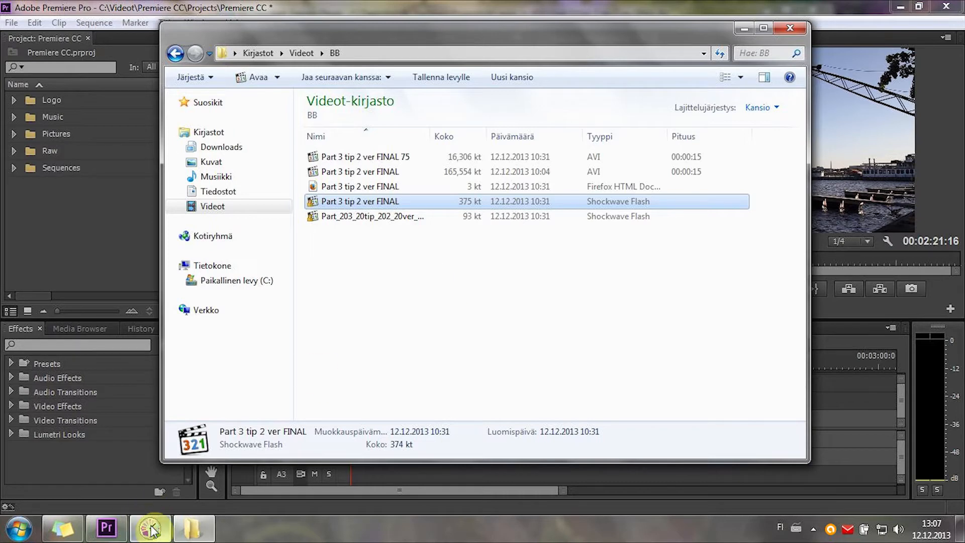
pyautogui.click(19, 528)
pyautogui.write('au')
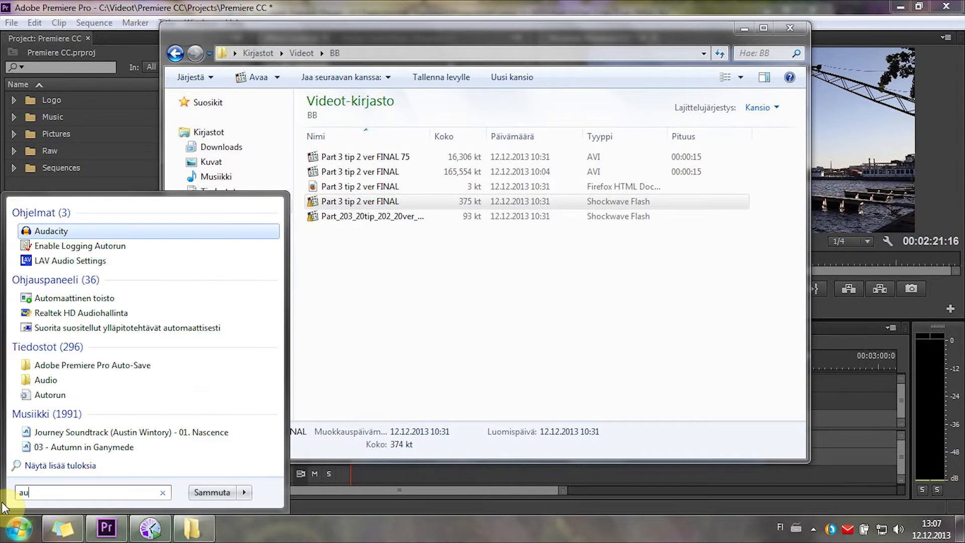
pyautogui.click(42, 228)
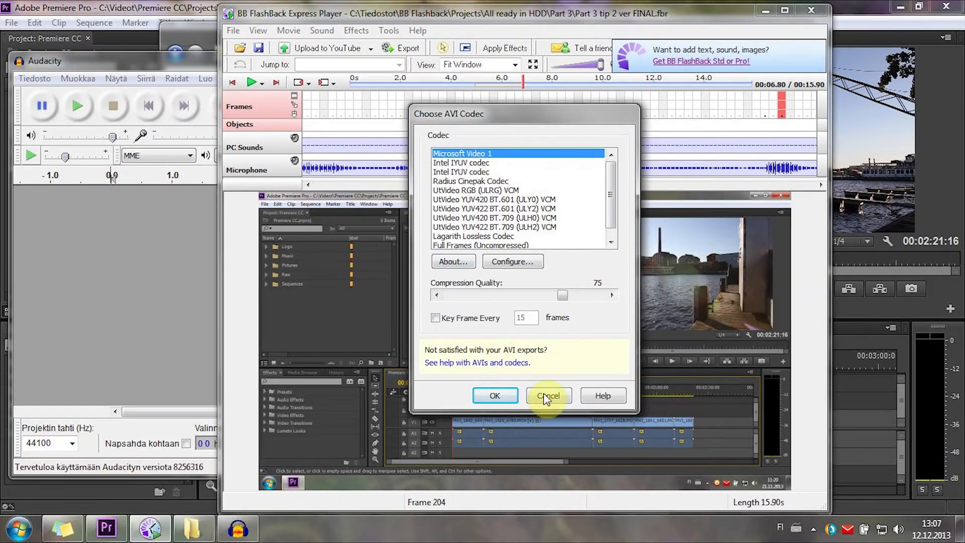
# Cancel the AVI codec selection in BB FlashBack Express and record a few seconds of the movie's playback sound in Audacity
pyautogui.click(547, 397)
pyautogui.click(186, 107)
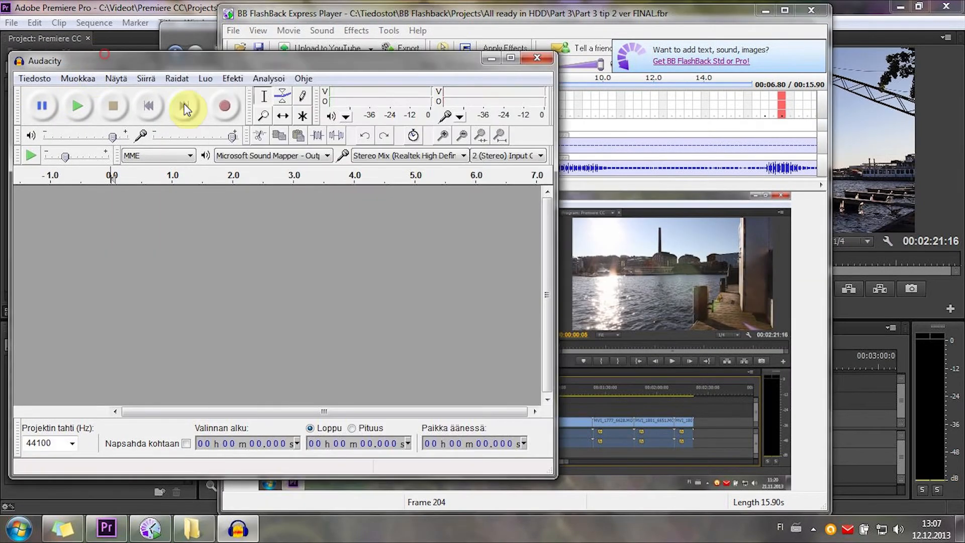
pyautogui.click(226, 106)
pyautogui.click(279, 28)
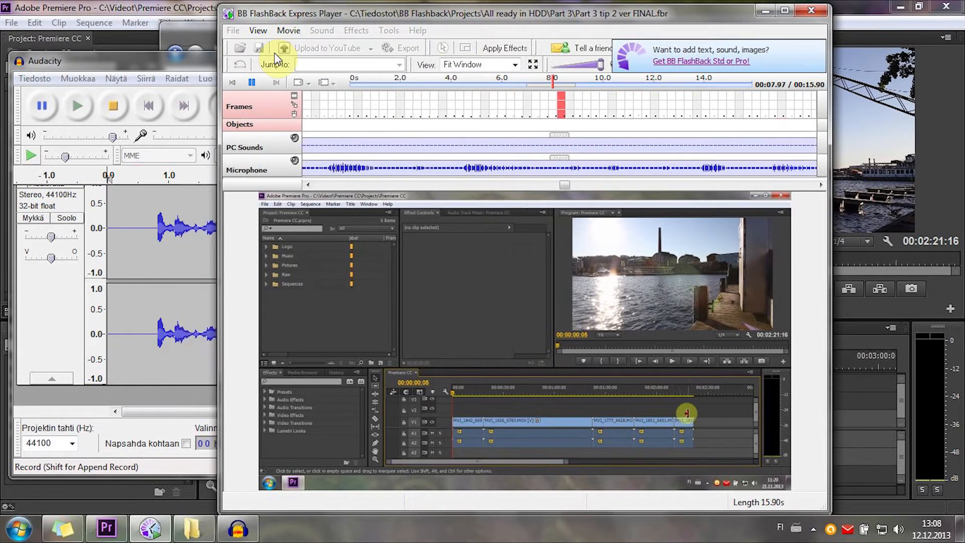
pyautogui.click(147, 64)
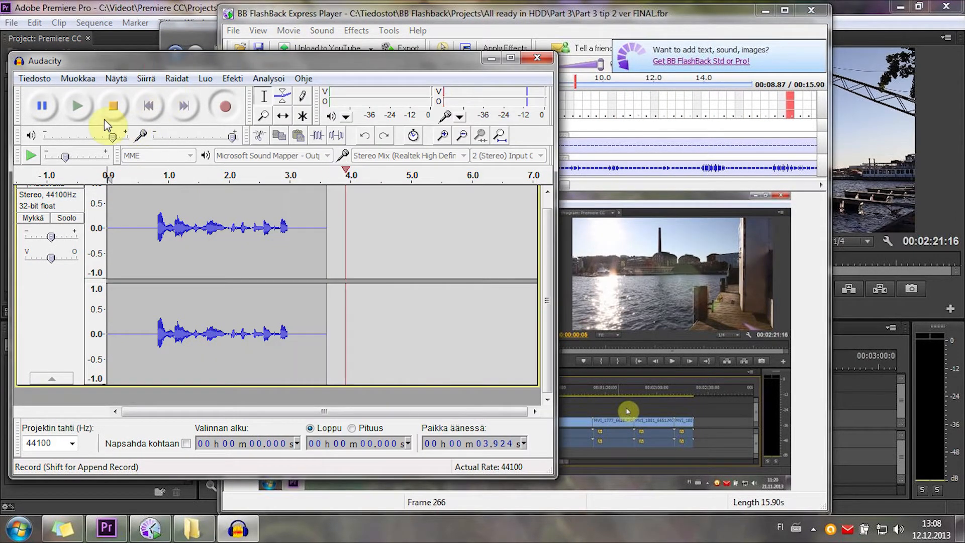
pyautogui.click(113, 107)
# Close Audacity without saving the recording, along with the BB FlashBack Express Player and the BB folder window
pyautogui.click(525, 63)
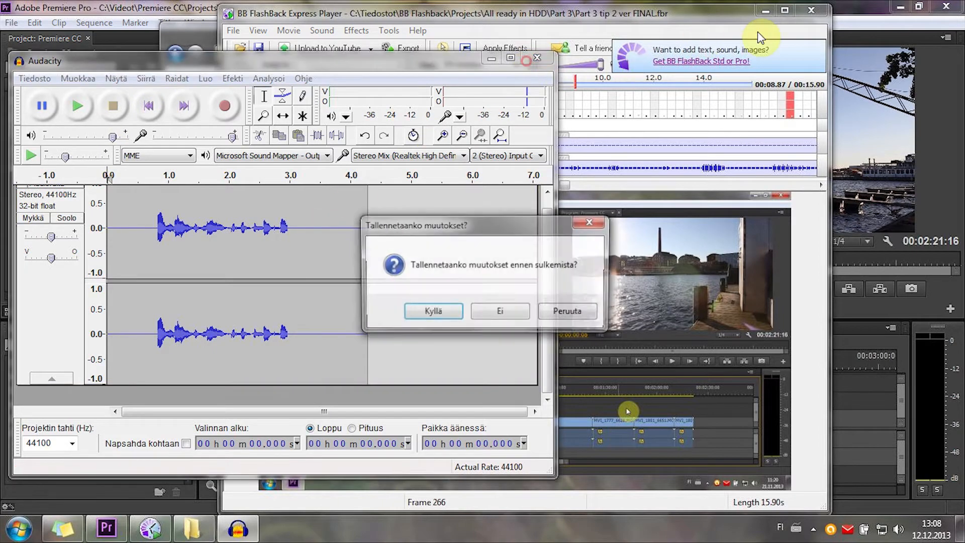
pyautogui.click(490, 313)
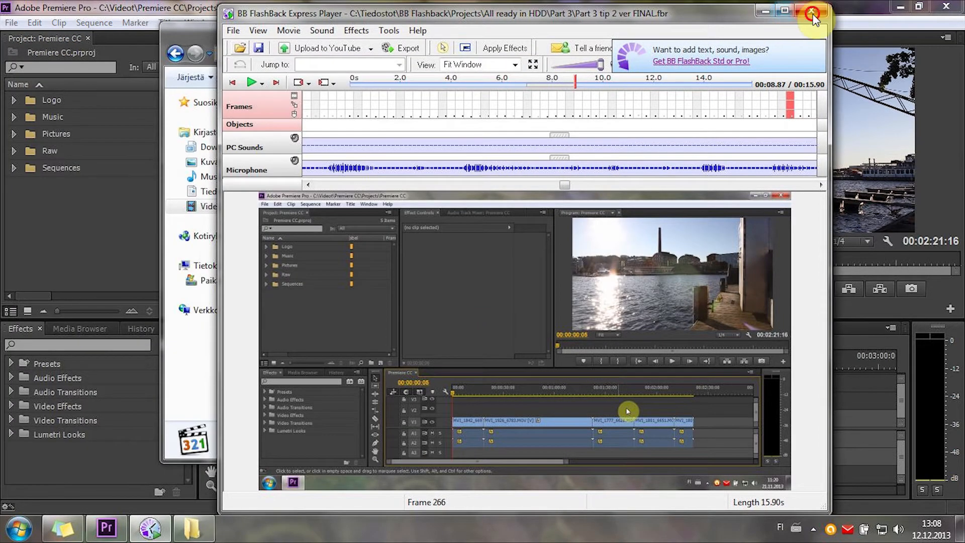
pyautogui.click(811, 10)
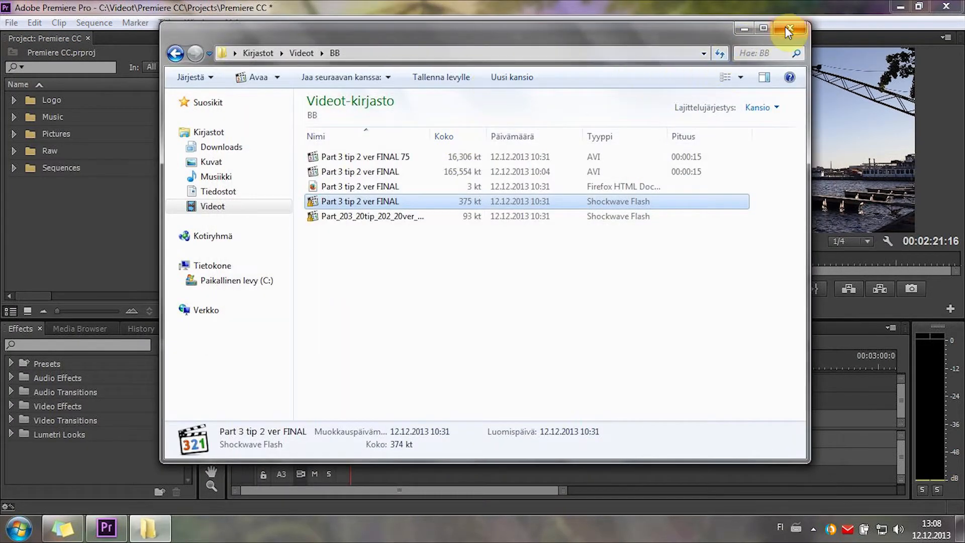
pyautogui.click(788, 29)
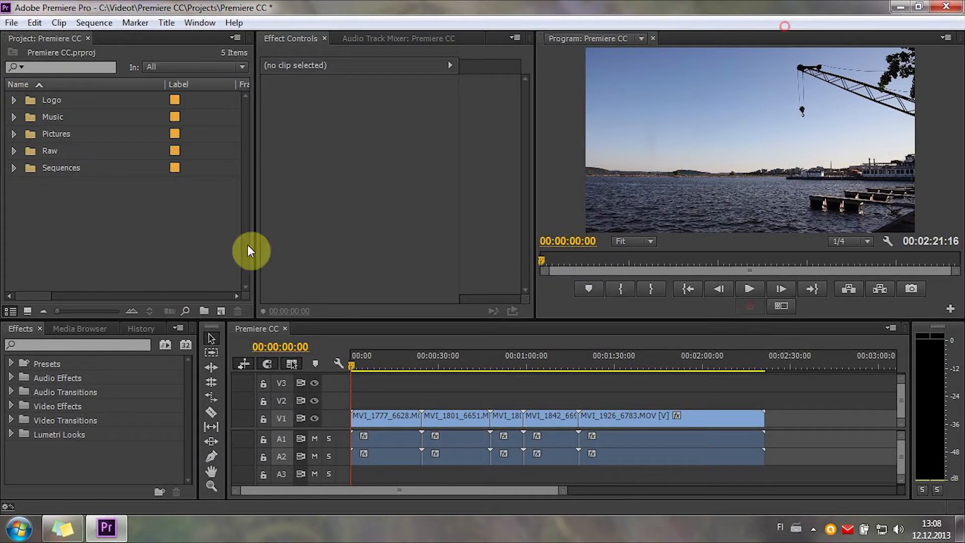
# Read the sticky note's tip about using multiple project files in big projects and return to Premiere Pro
pyautogui.click(78, 534)
pyautogui.scroll(-3, 187, 248)
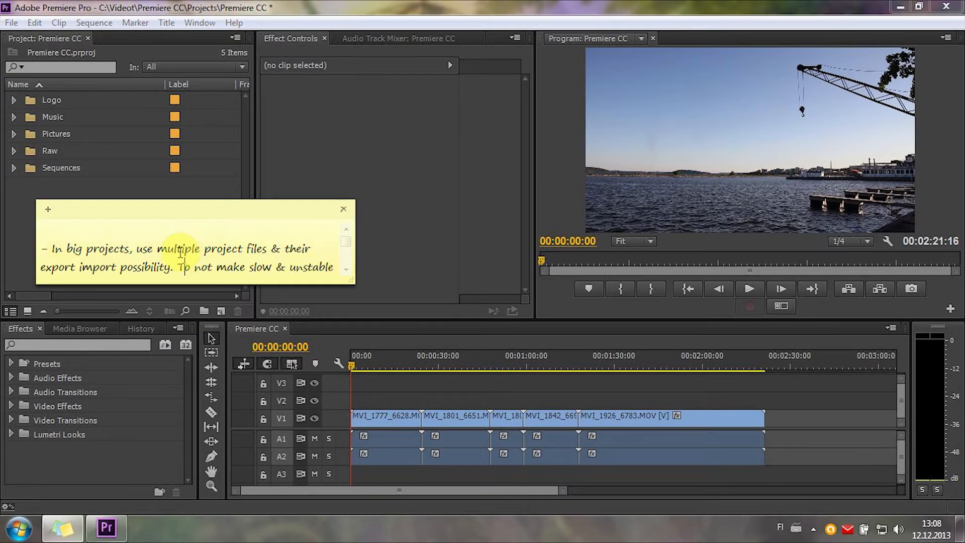
pyautogui.click(8, 278)
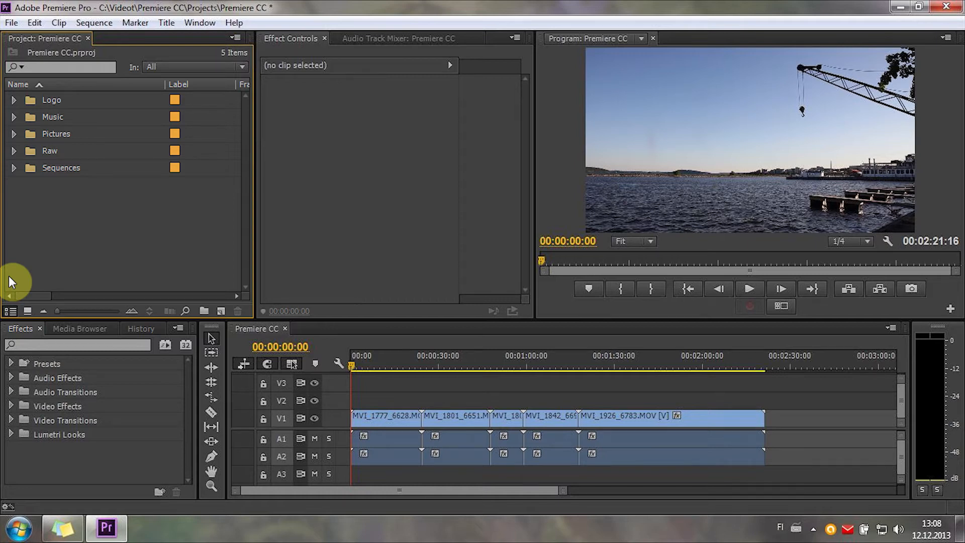
# Create a new bin named dfsfdsf in the project
pyautogui.click(19, 528)
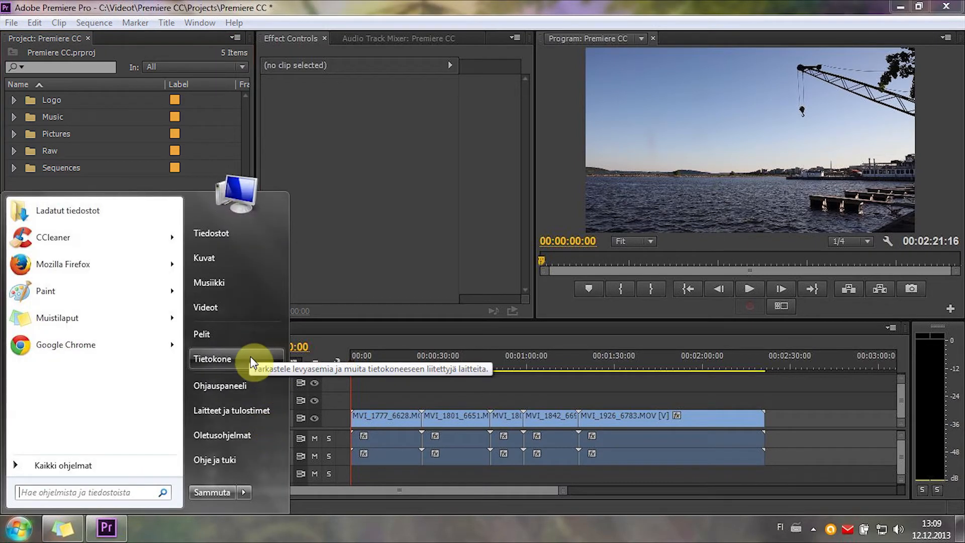
pyautogui.click(103, 182)
pyautogui.rightClick(95, 207)
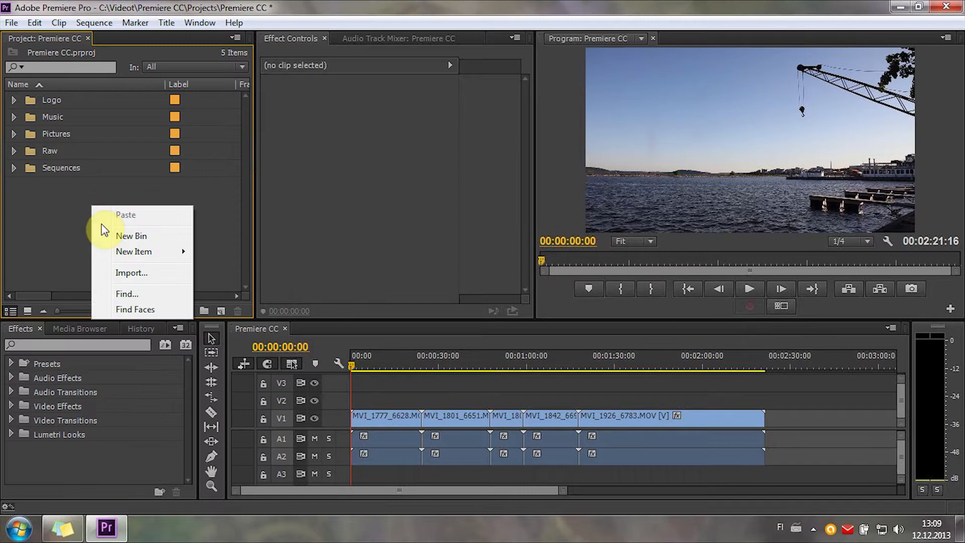
pyautogui.click(132, 235)
pyautogui.write('dfsfdsf')
pyautogui.click(134, 233)
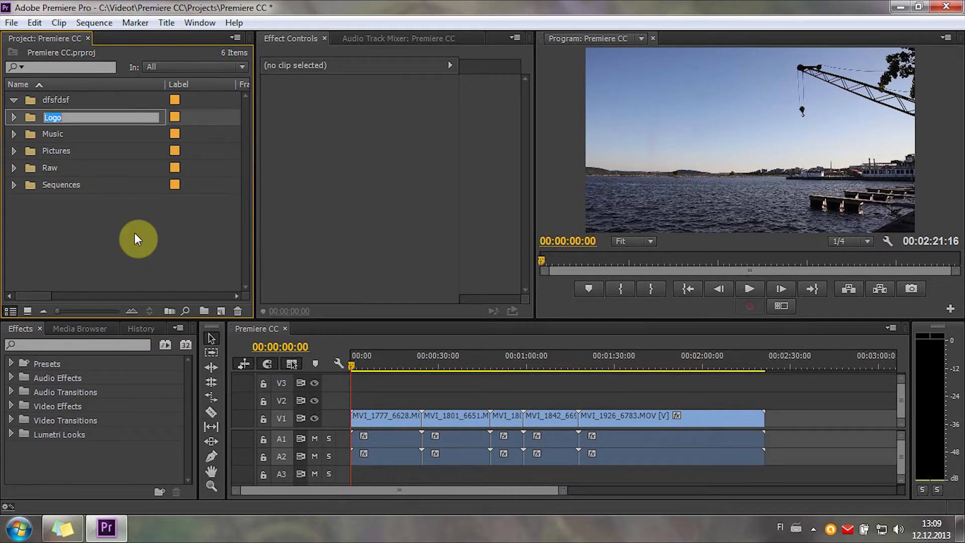
# Import the entire Premiere CC project file from the Videot library's Premiere CC Projects folder into the dfsfdsf bin
pyautogui.click(18, 527)
pyautogui.click(219, 303)
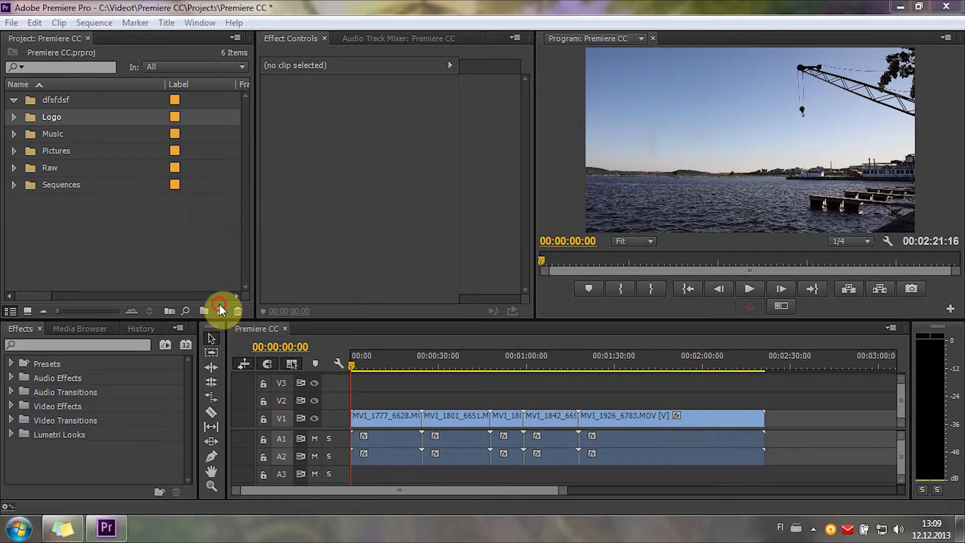
pyautogui.doubleClick(334, 221)
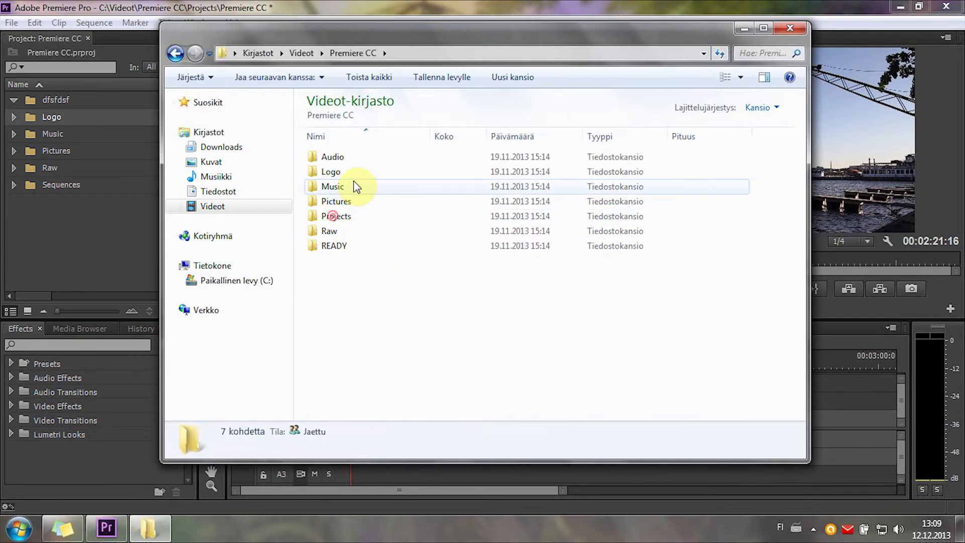
pyautogui.doubleClick(343, 221)
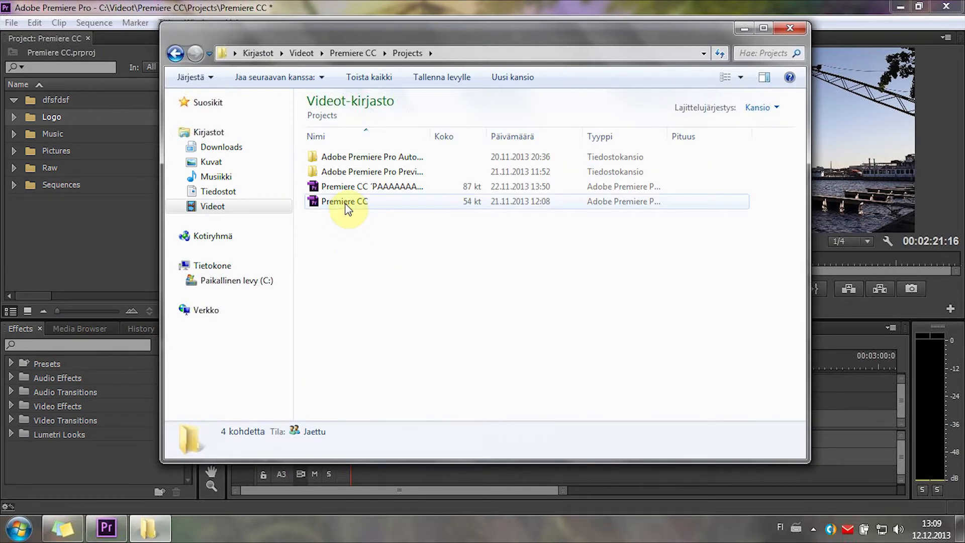
pyautogui.moveTo(347, 206); pyautogui.dragTo(56, 240)
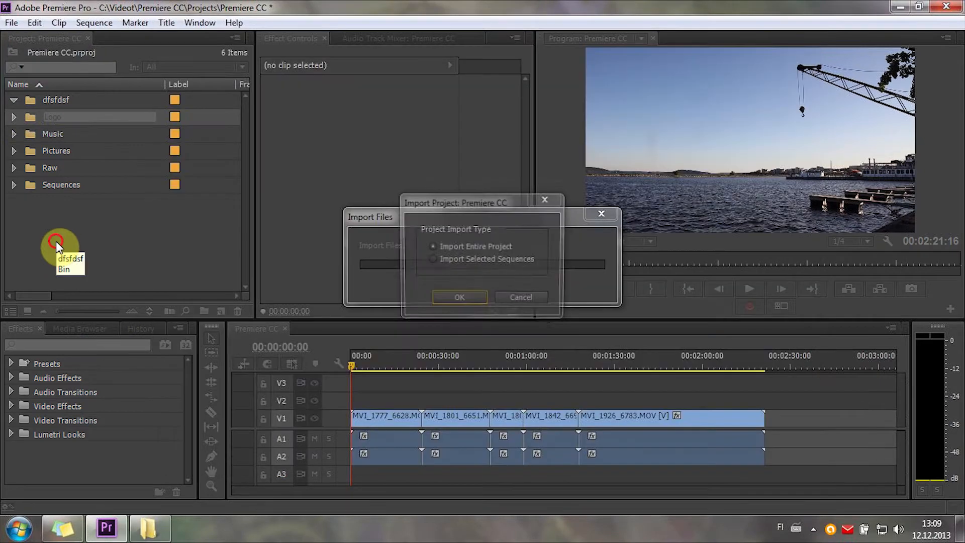
pyautogui.click(451, 301)
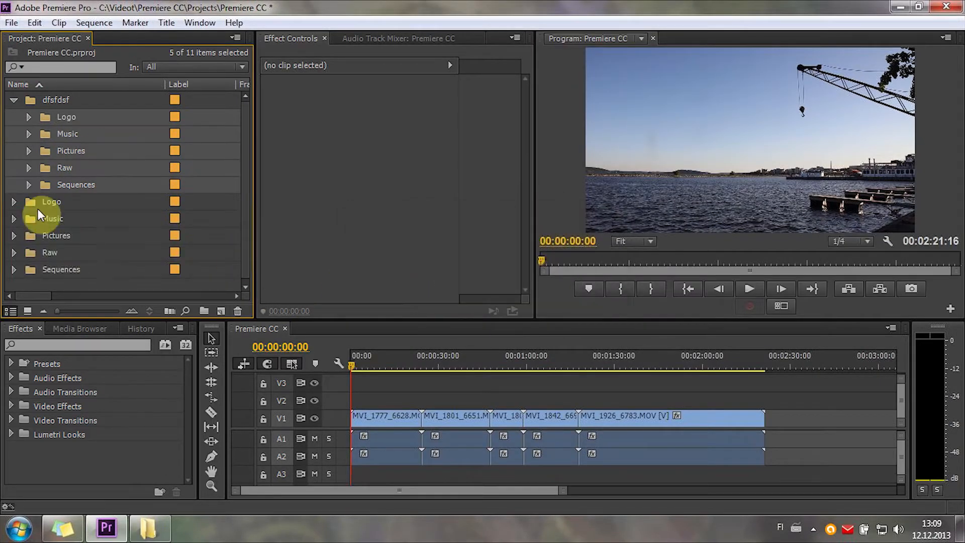
# Collapse the dfsfdsf bin and delete it from the project
pyautogui.click(13, 100)
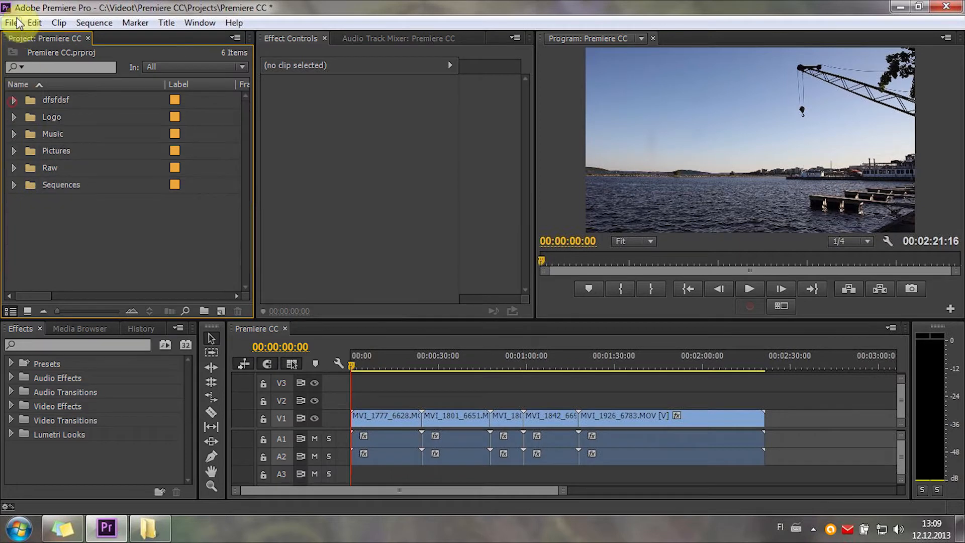
pyautogui.click(52, 98)
pyautogui.press('Delete')
# Export the project as a Final Cut Pro XML file named Premiere CC in the Videot folder
pyautogui.click(11, 23)
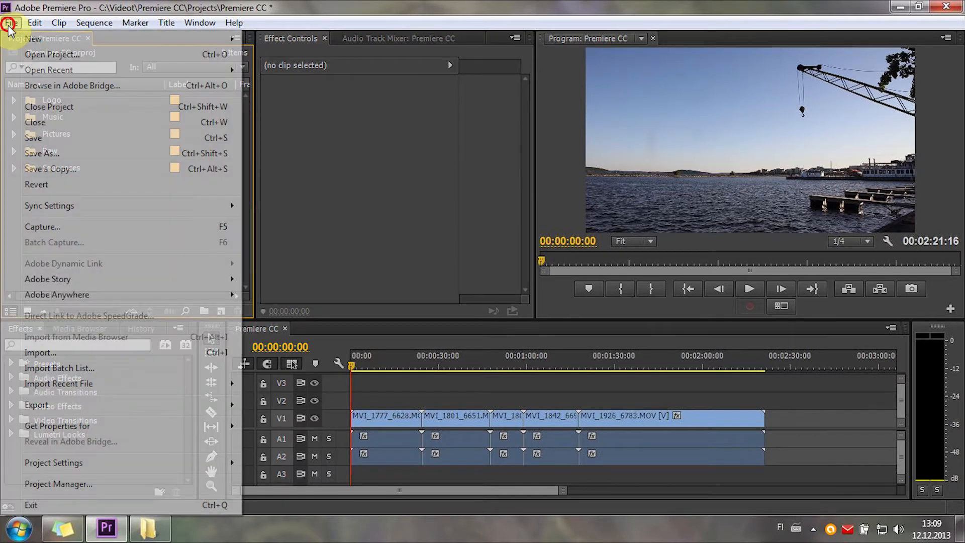
pyautogui.moveTo(73, 411)
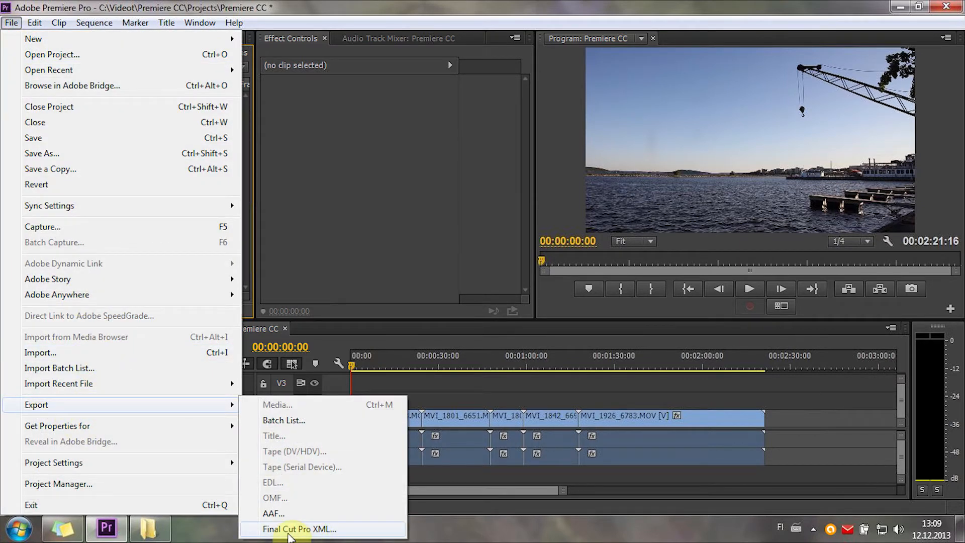
pyautogui.click(318, 536)
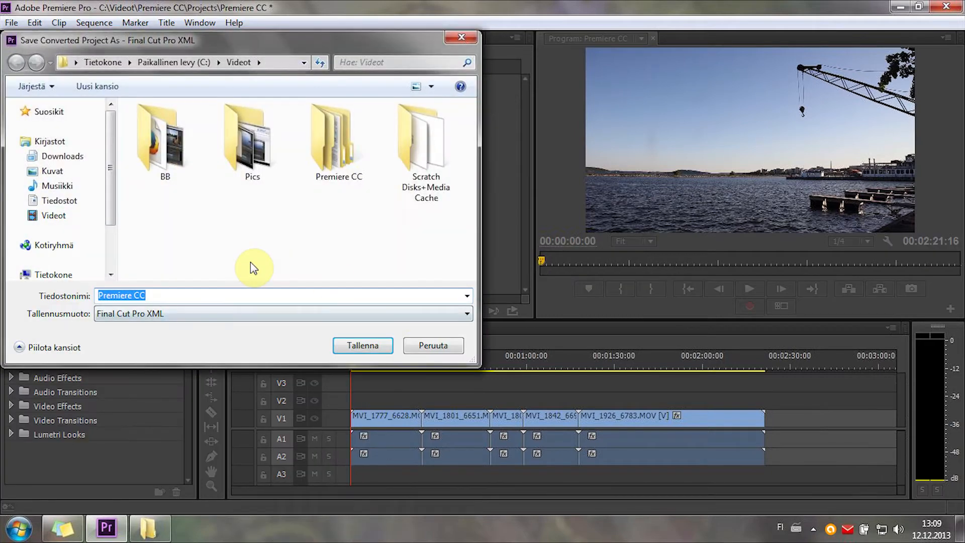
pyautogui.press('Return')
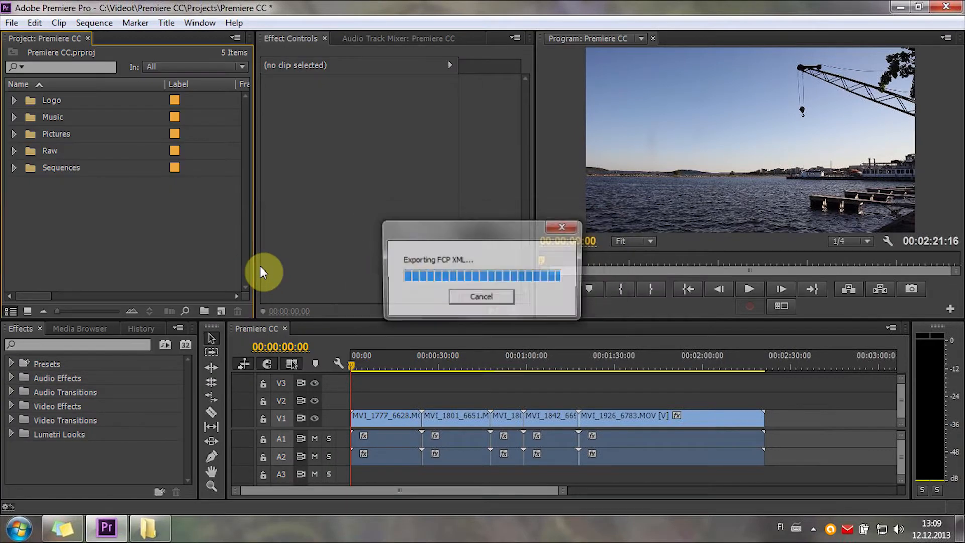
# Transfer the exported Premiere CC XML file from the Videot folder to the Projects folder inside Premiere CC
pyautogui.click(160, 534)
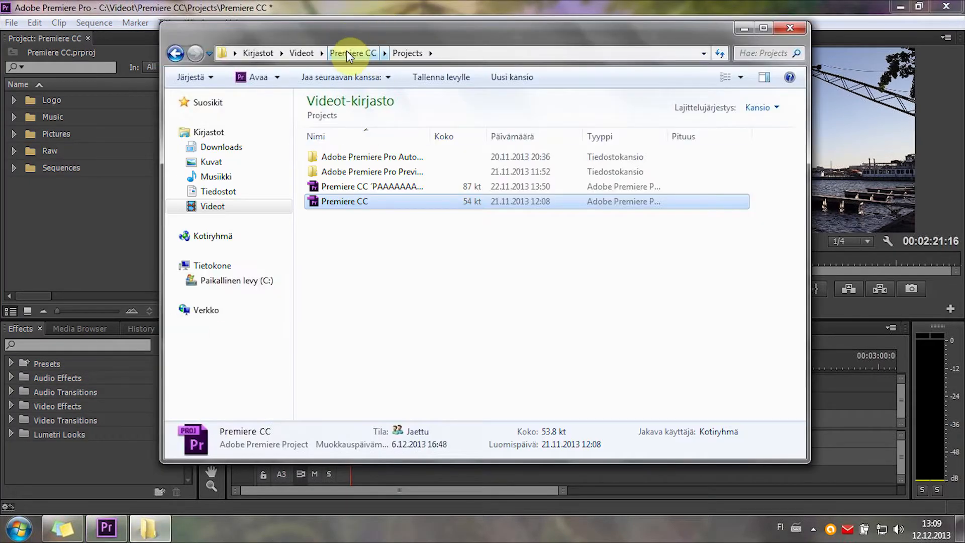
pyautogui.click(300, 54)
pyautogui.click(334, 252)
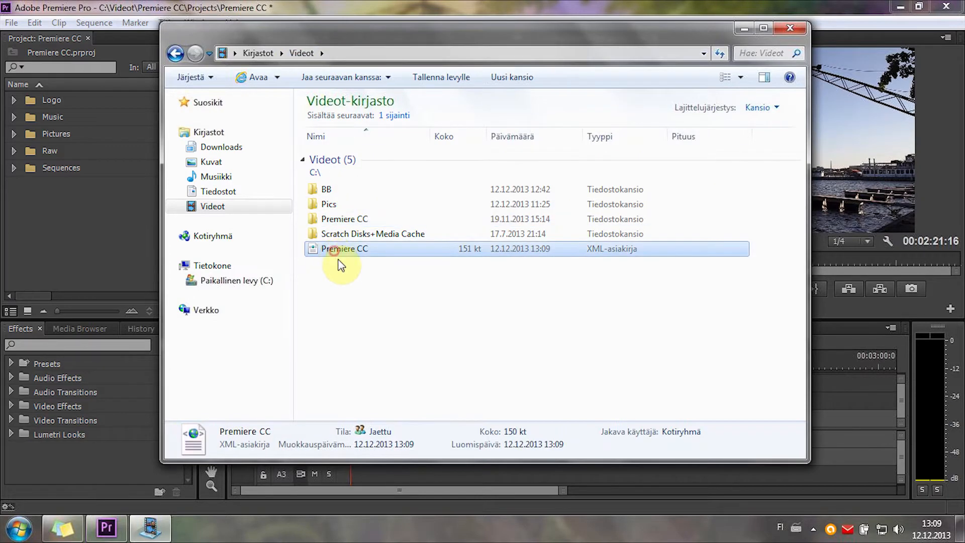
pyautogui.doubleClick(342, 220)
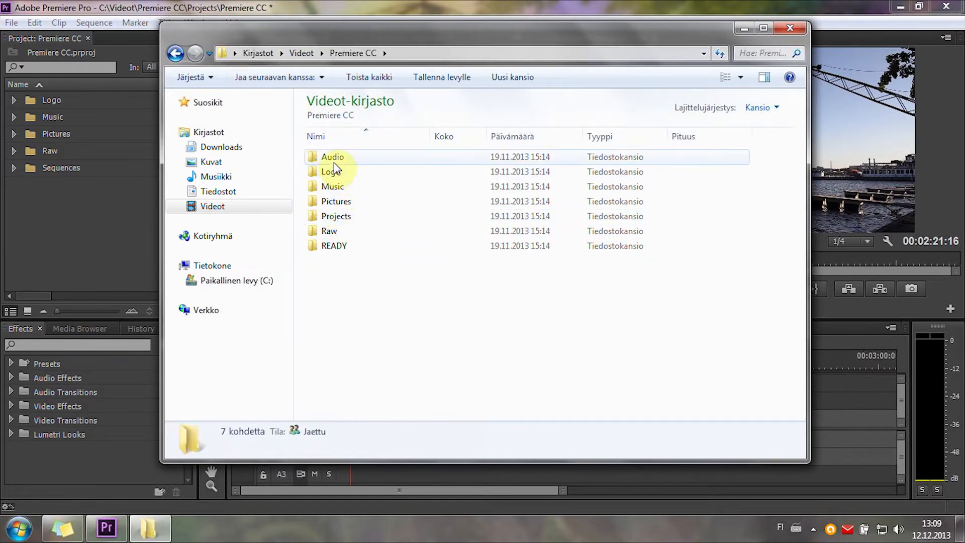
pyautogui.doubleClick(342, 218)
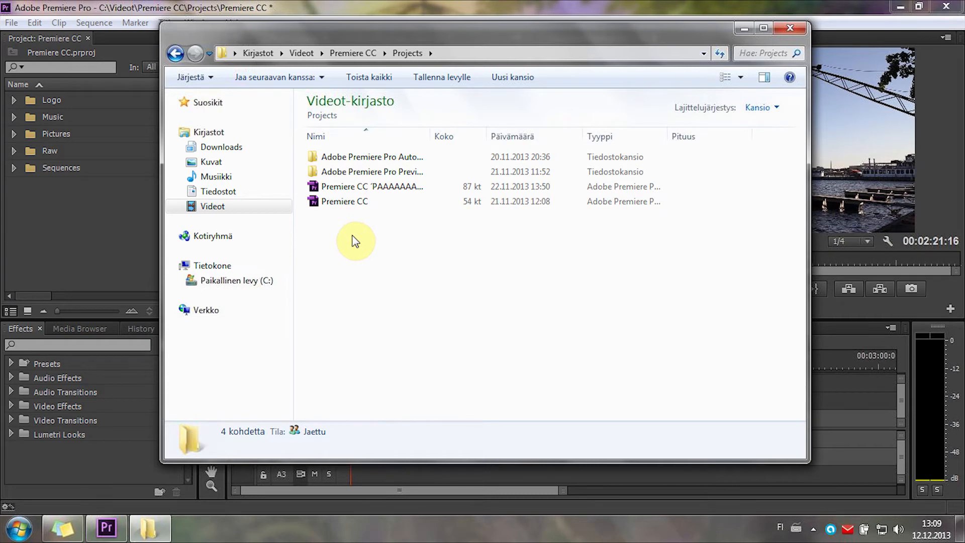
# Import the Premiere CC XML file into the Premiere Pro project and undo the import
pyautogui.moveTo(335, 219); pyautogui.dragTo(87, 221)
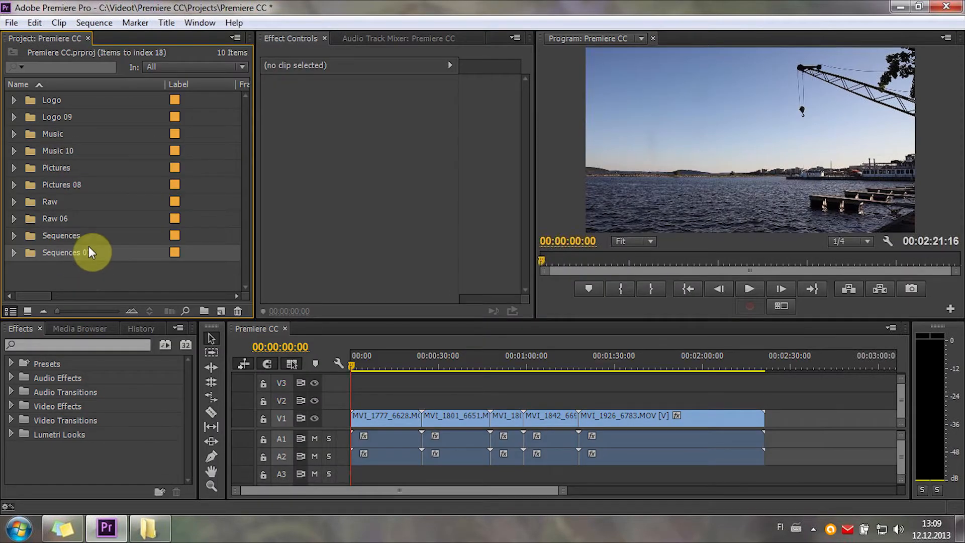
pyautogui.hotkey('ctrl', 'z')
# Compare the Premiere CC project file with the exported XML file in the Projects folder
pyautogui.click(143, 529)
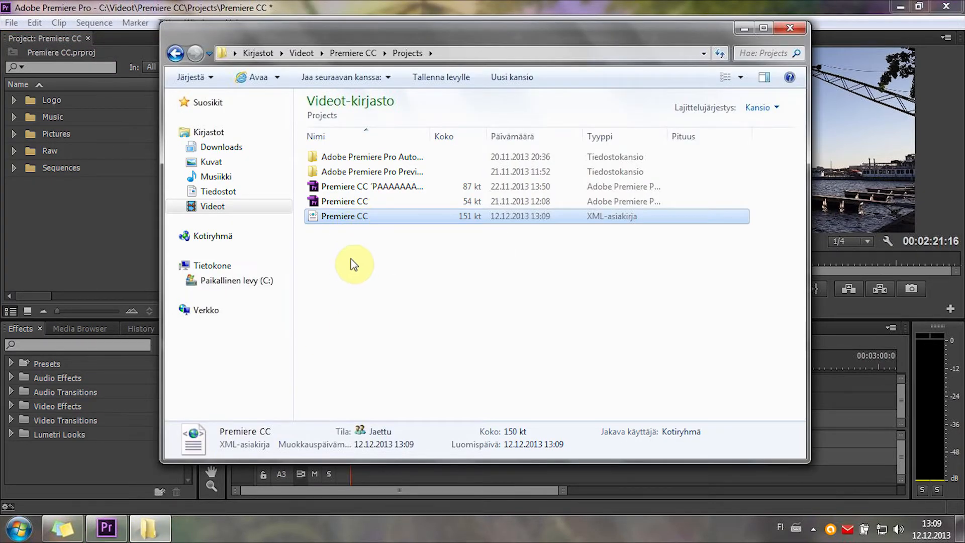
pyautogui.click(353, 202)
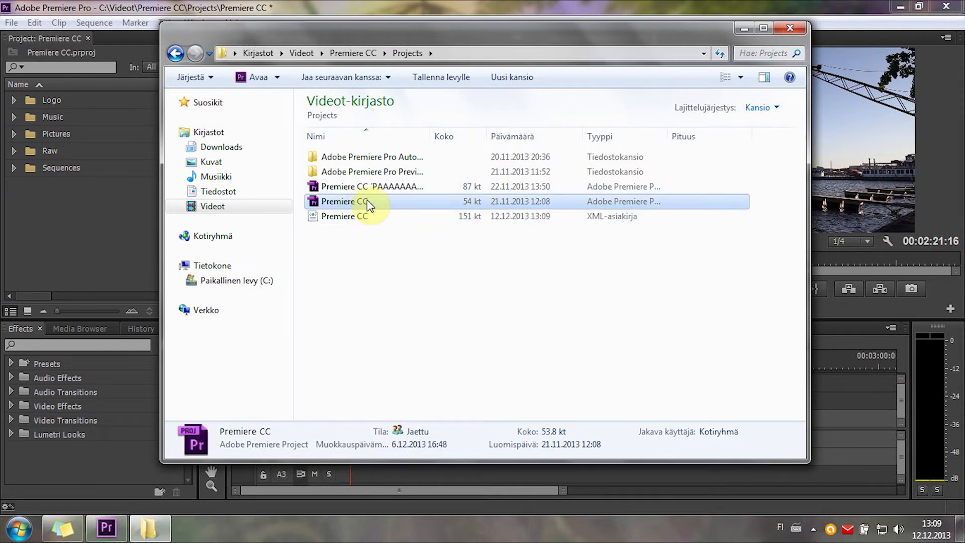
pyautogui.click(334, 216)
pyautogui.click(380, 311)
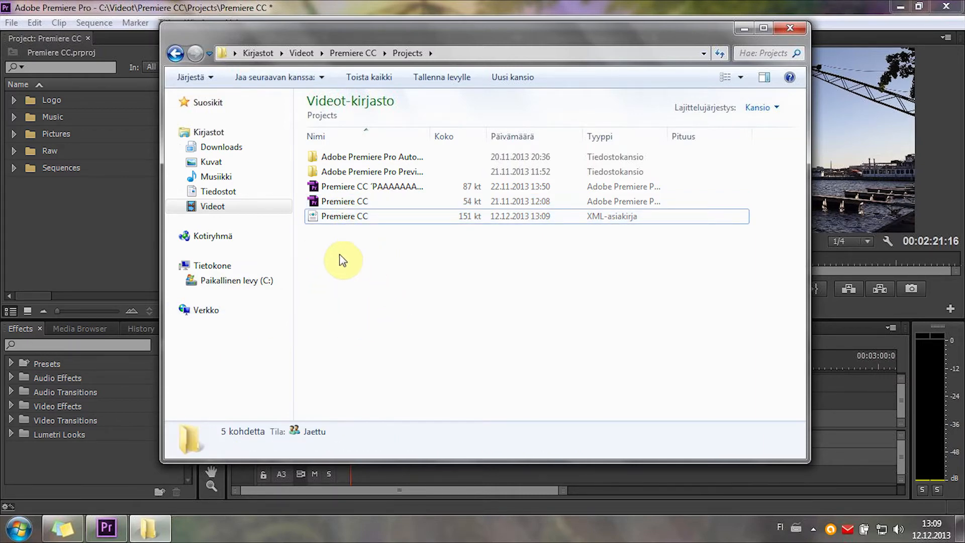
pyautogui.click(341, 281)
pyautogui.click(346, 202)
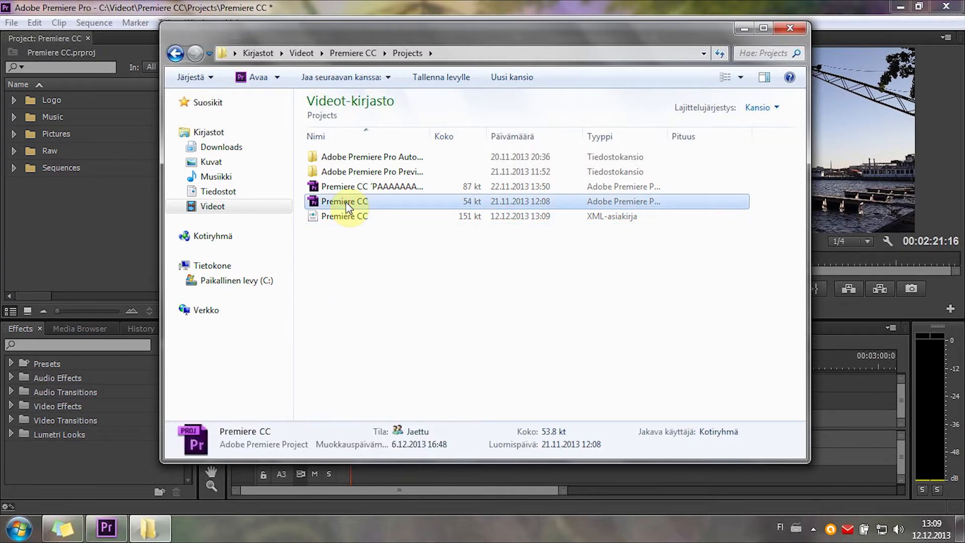
# Read the sticky note's tips on using multiple project files for big projects and copying one basic project
pyautogui.click(363, 270)
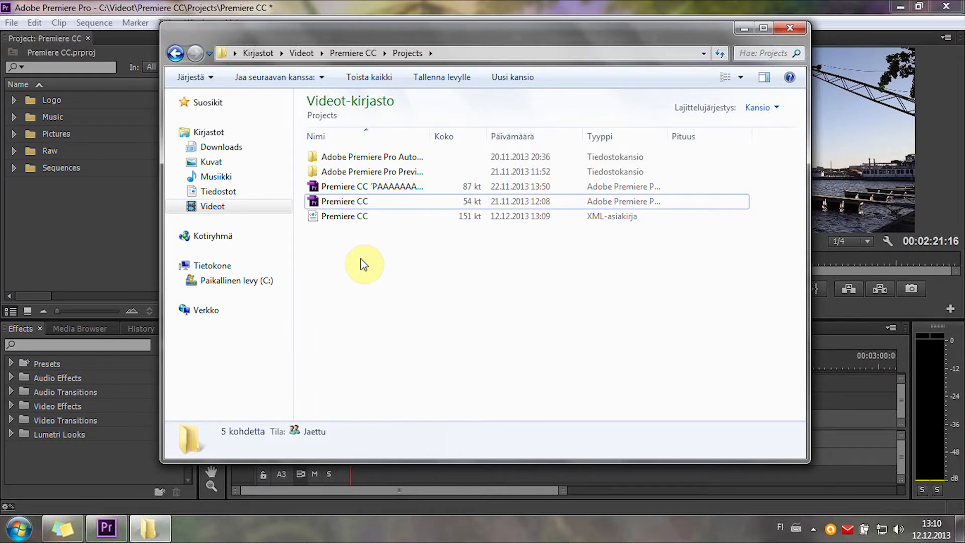
pyautogui.click(63, 528)
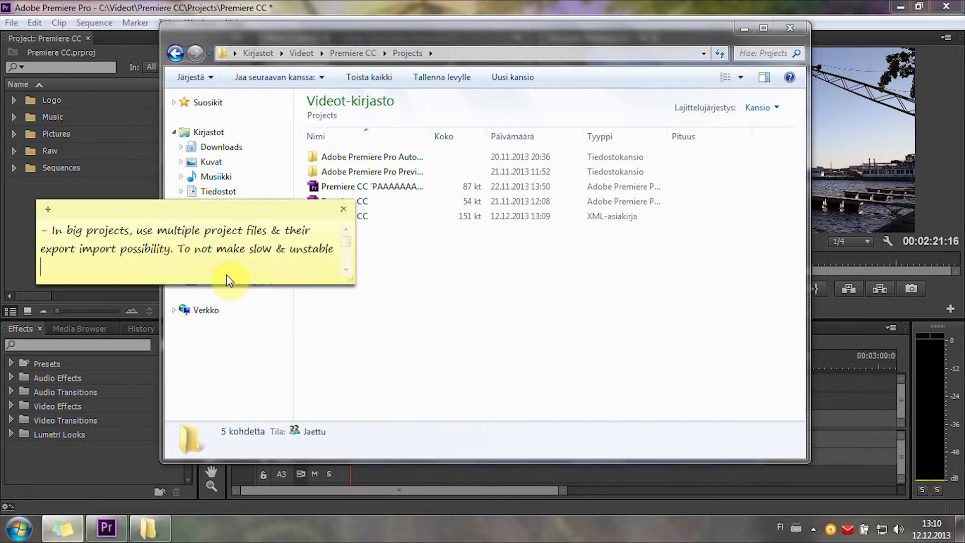
pyautogui.click(169, 252)
pyautogui.press('Down')
pyautogui.press('Down')
pyautogui.press('Down')
pyautogui.press('Down')
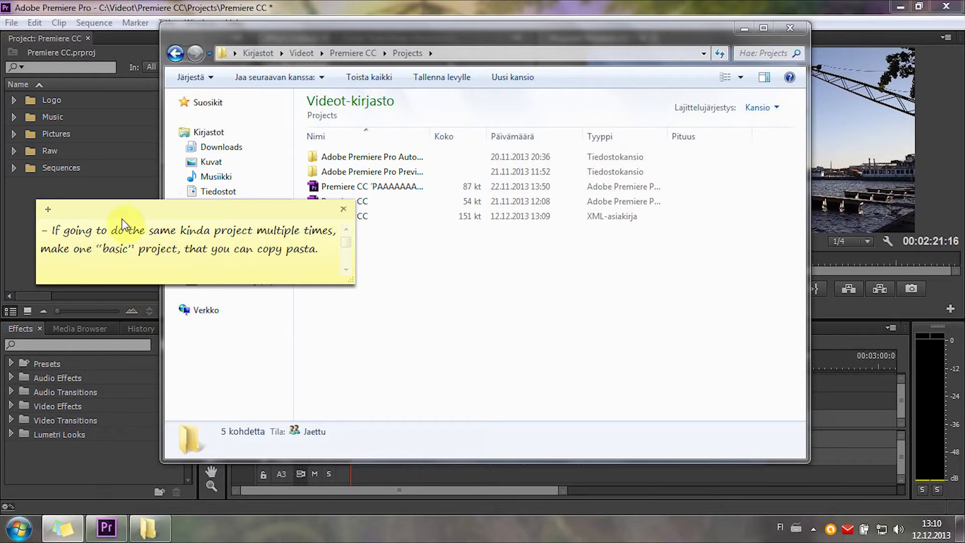
pyautogui.click(17, 250)
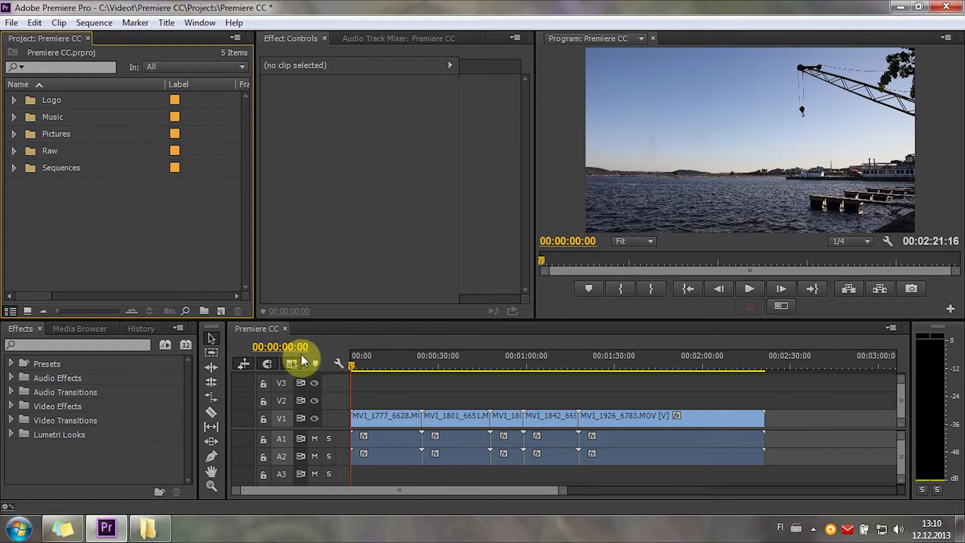
# Look at the Projects folder again and read the sticky note's tip about finishing each task before starting another
pyautogui.click(149, 529)
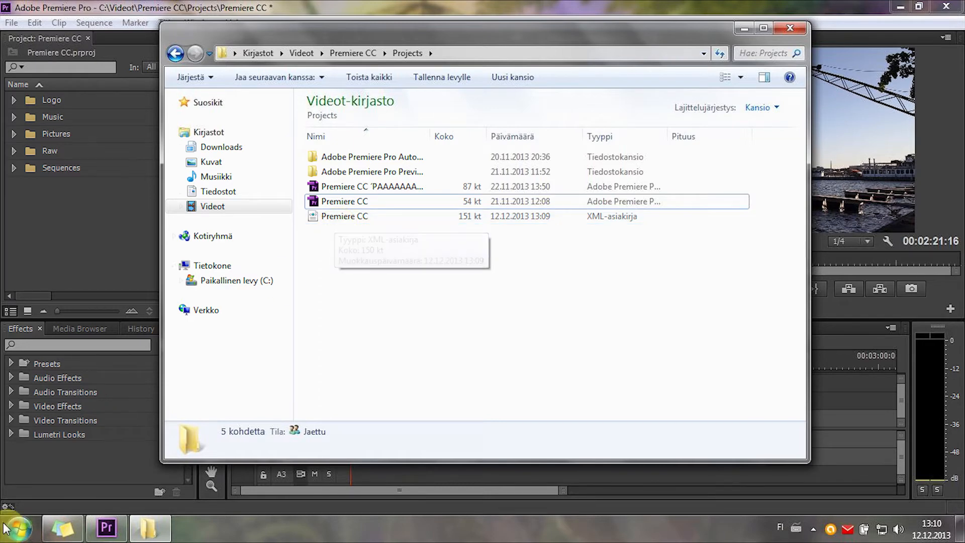
pyautogui.click(63, 528)
pyautogui.scroll(-1, 141, 267)
pyautogui.scroll(-1, 141, 266)
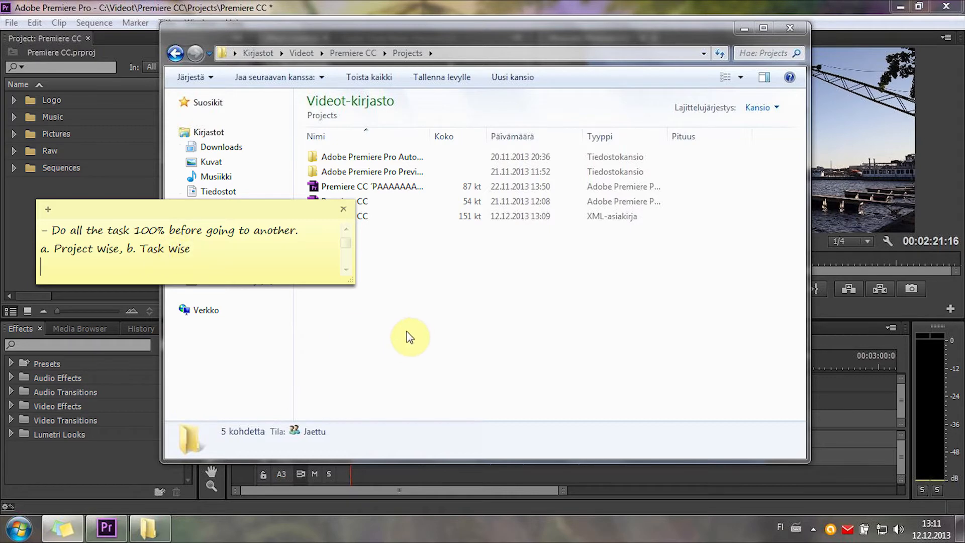
# Cut the first V1 clip at two points and the second and third clips once each with the Razor tool
pyautogui.click(15, 207)
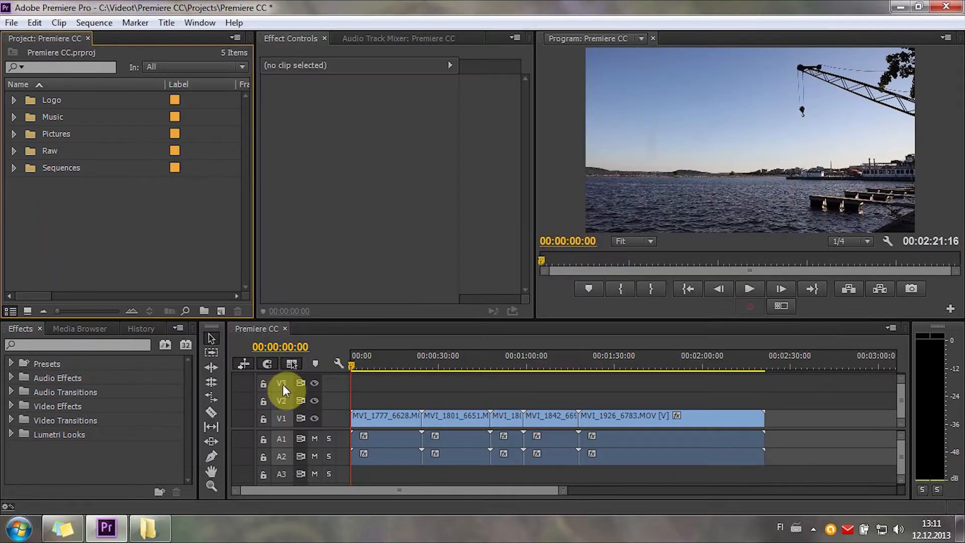
pyautogui.click(377, 418)
pyautogui.click(402, 418)
pyautogui.click(469, 418)
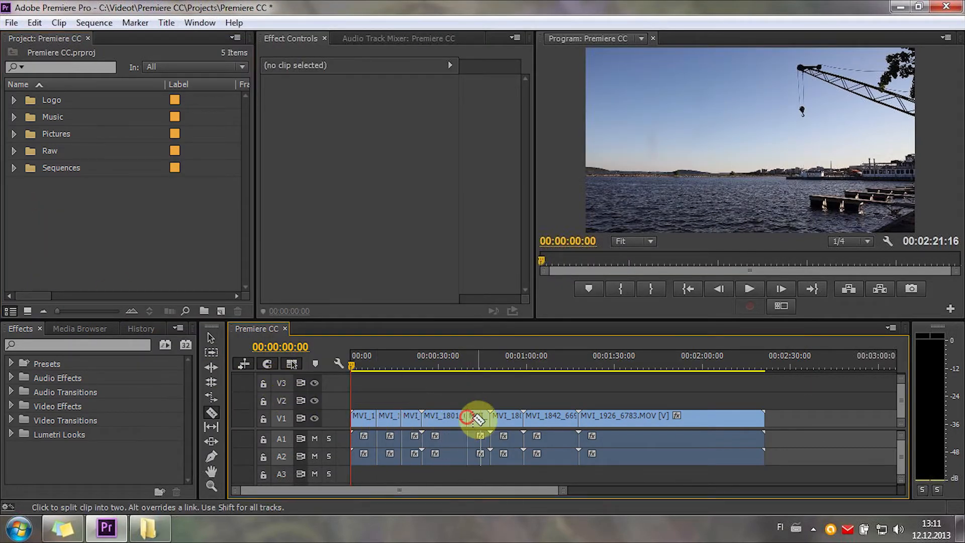
pyautogui.click(510, 420)
pyautogui.press('v')
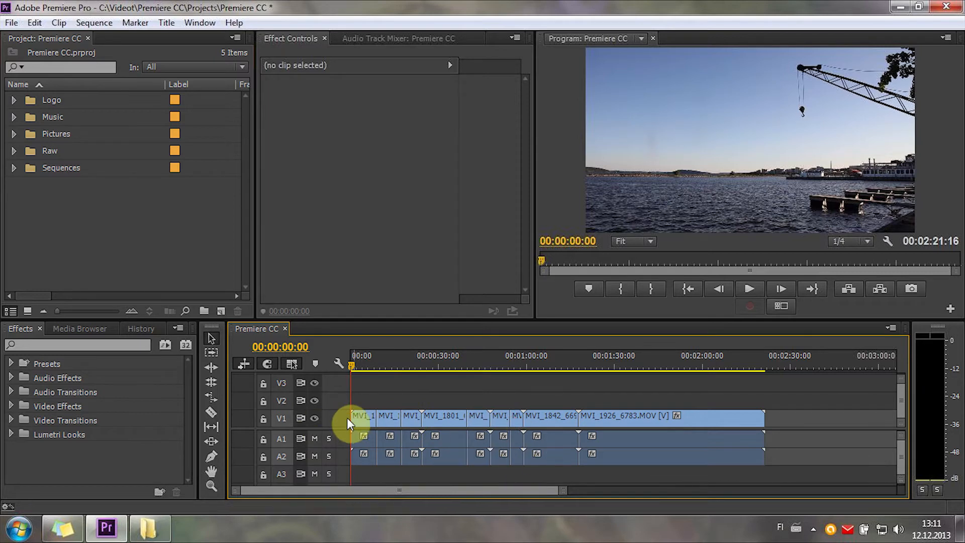
# Delete the middle piece of the first V1 clip and the first piece of the MVI_1801_6651 clip
pyautogui.click(389, 423)
pyautogui.press('Delete')
pyautogui.click(444, 424)
pyautogui.press('Delete')
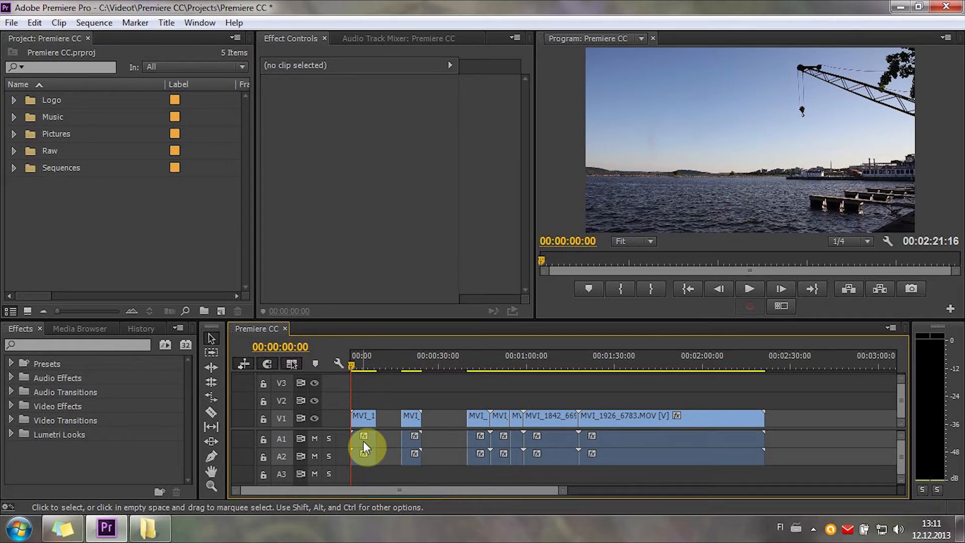
# Undo both clip deletions and all the razor cuts on the Premiere CC sequence
pyautogui.hotkey('ctrl', 'z')
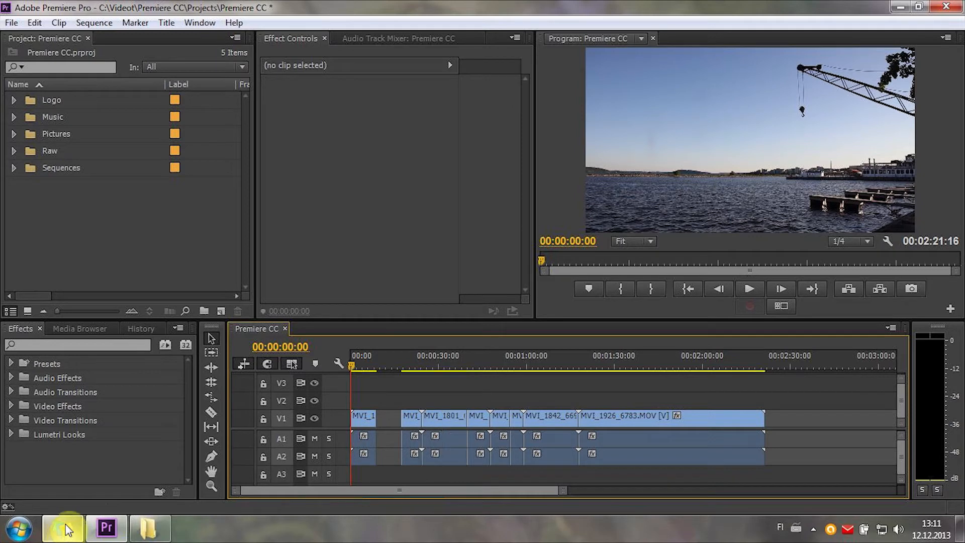
pyautogui.hotkey('ctrl', 'z')
pyautogui.hotkey('ctrl', 'z')
pyautogui.hotkey('ctrl', 'z')
pyautogui.hotkey('ctrl', 'z')
pyautogui.hotkey('ctrl', 'z')
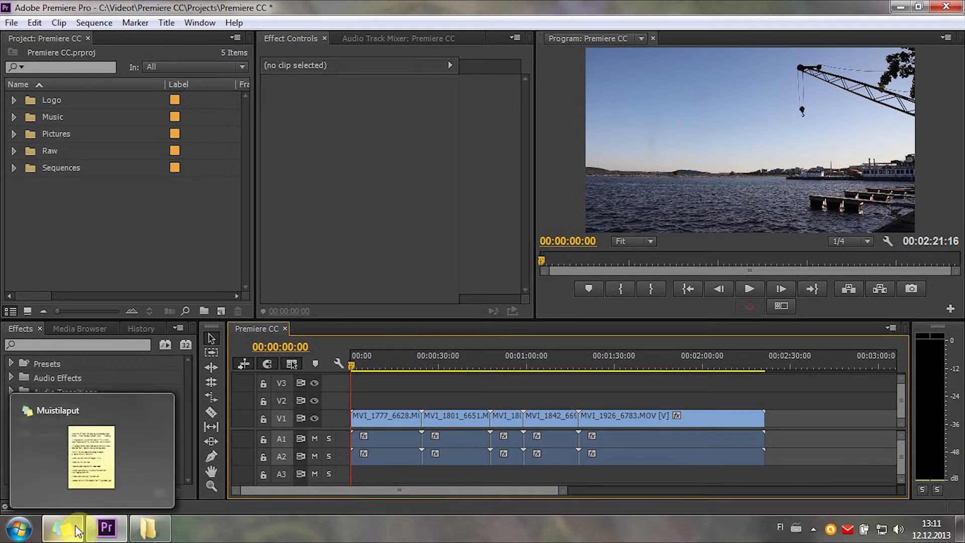
# Read the sticky note's tip about the timeline magnet
pyautogui.click(78, 530)
pyautogui.scroll(-2, 200, 288)
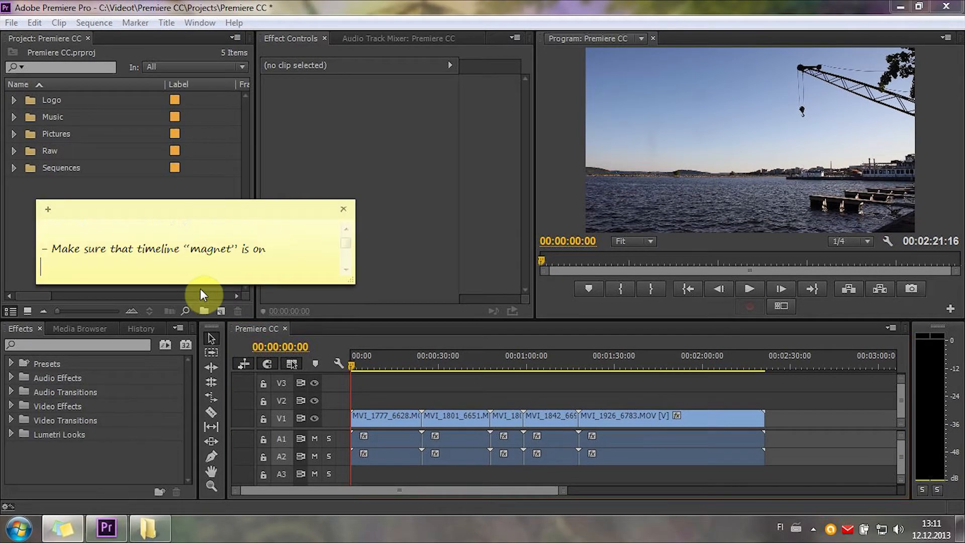
pyautogui.scroll(-1, 200, 289)
pyautogui.scroll(2, 170, 281)
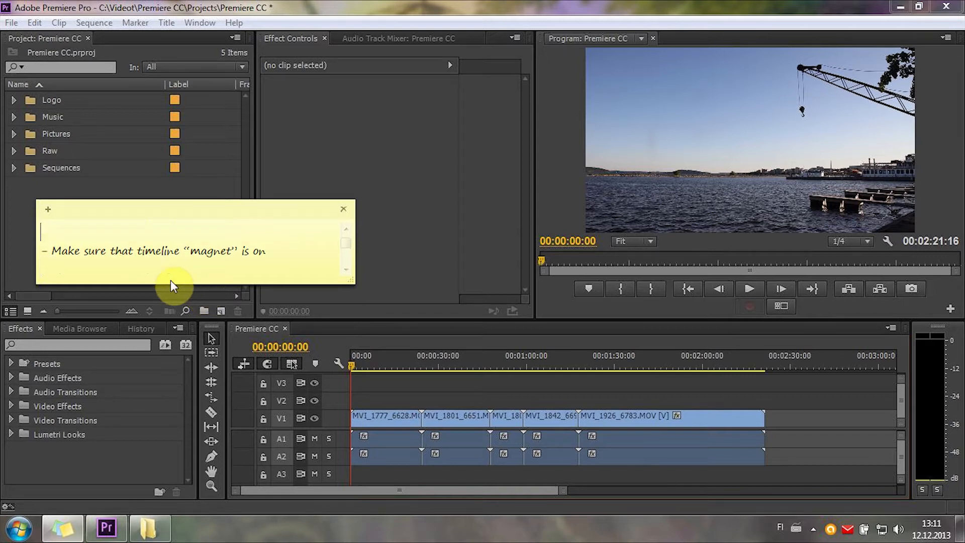
# Try shifting the MVI_1801_6651 clip on V1 and toggling the timeline's snapping
pyautogui.click(370, 383)
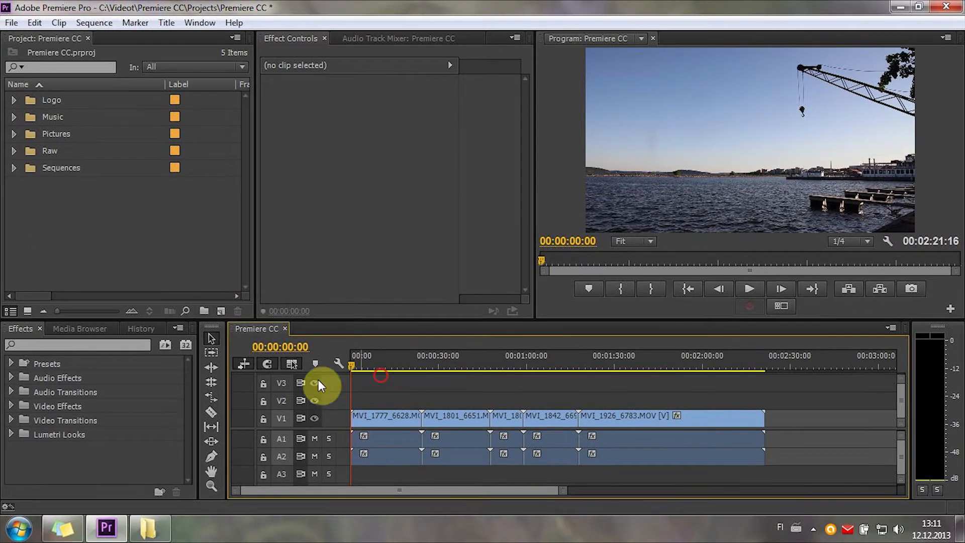
pyautogui.moveTo(461, 418)
pyautogui.mouseDown()
pyautogui.moveTo(459, 431)
pyautogui.moveTo(484, 425)
pyautogui.moveTo(432, 425)
pyautogui.moveTo(546, 433)
pyautogui.moveTo(458, 426)
pyautogui.mouseUp()
pyautogui.click(272, 365)
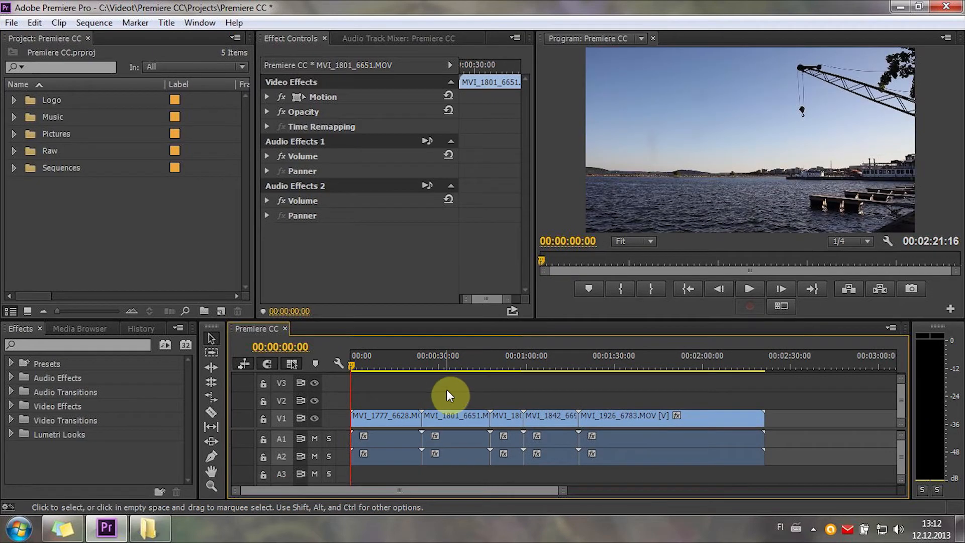
# Read the sticky note's entry about the timeline left side icons
pyautogui.click(62, 528)
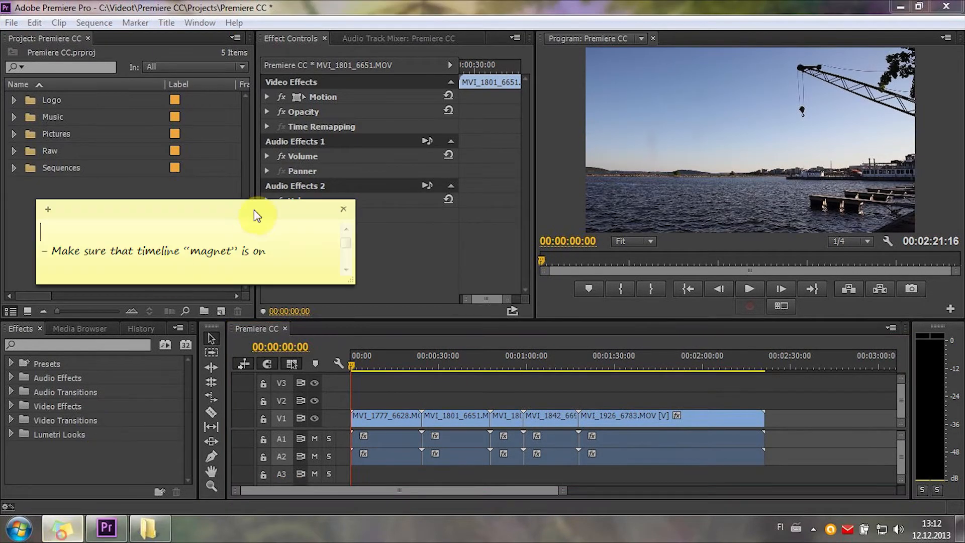
pyautogui.press('Return')
pyautogui.write('- Timeline left side icons')
pyautogui.press('Return')
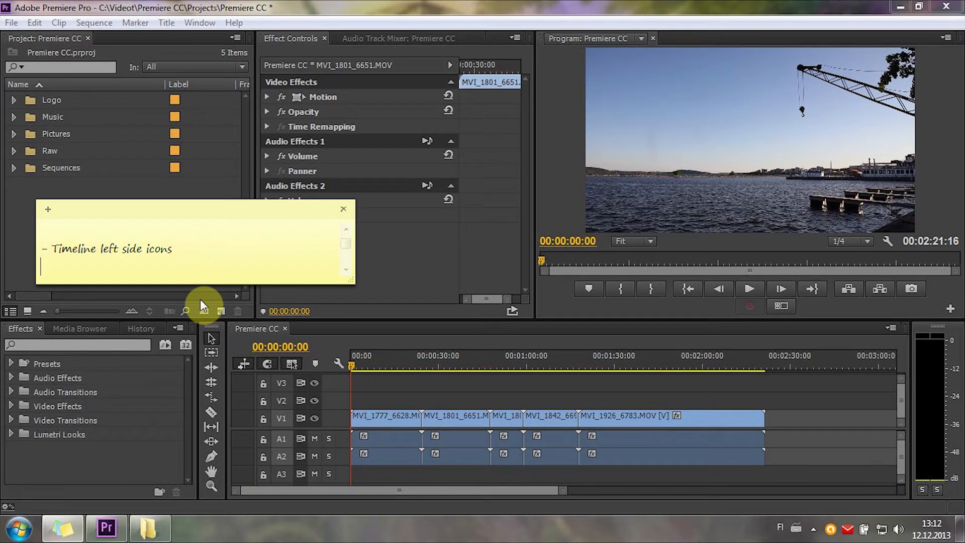
# Toggle the track targeting of the V1 video track on and off in the timeline
pyautogui.click(387, 381)
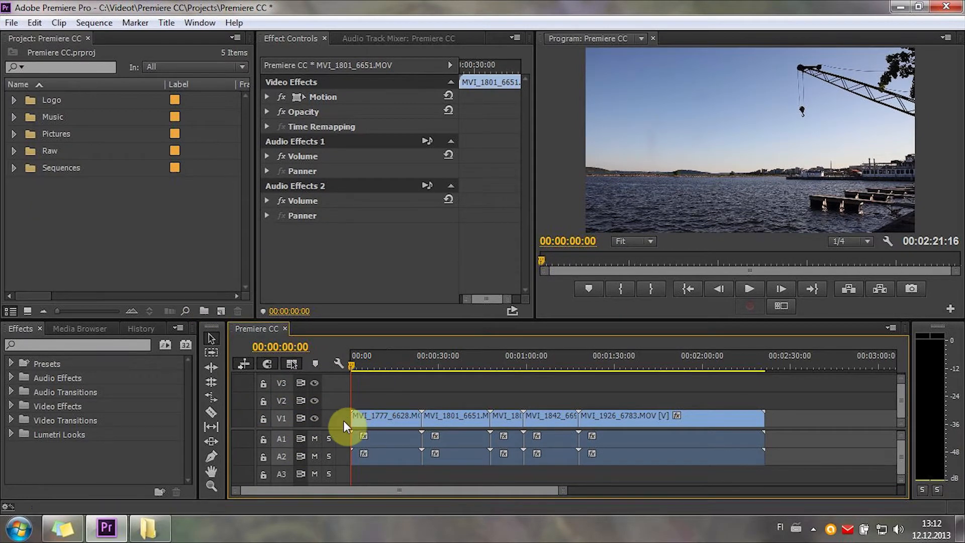
pyautogui.click(282, 421)
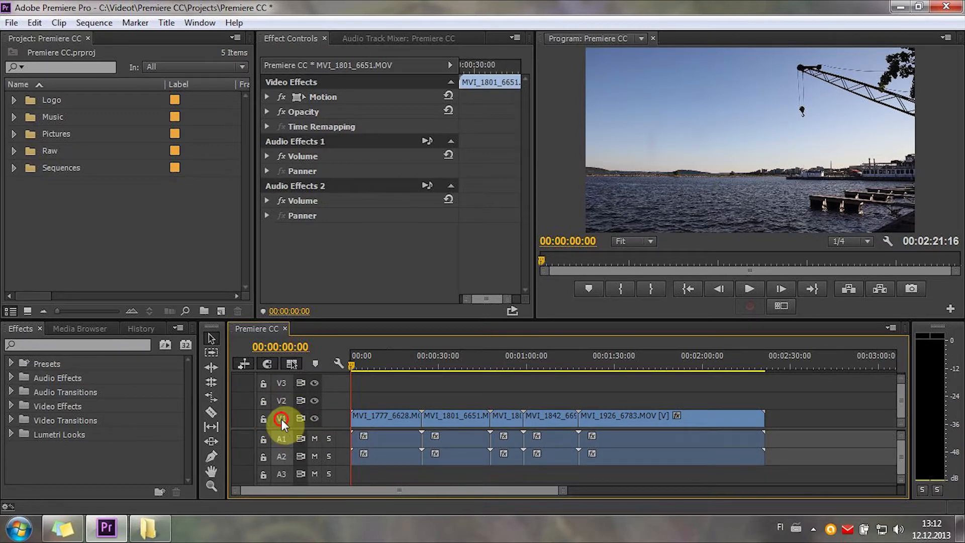
pyautogui.click(282, 398)
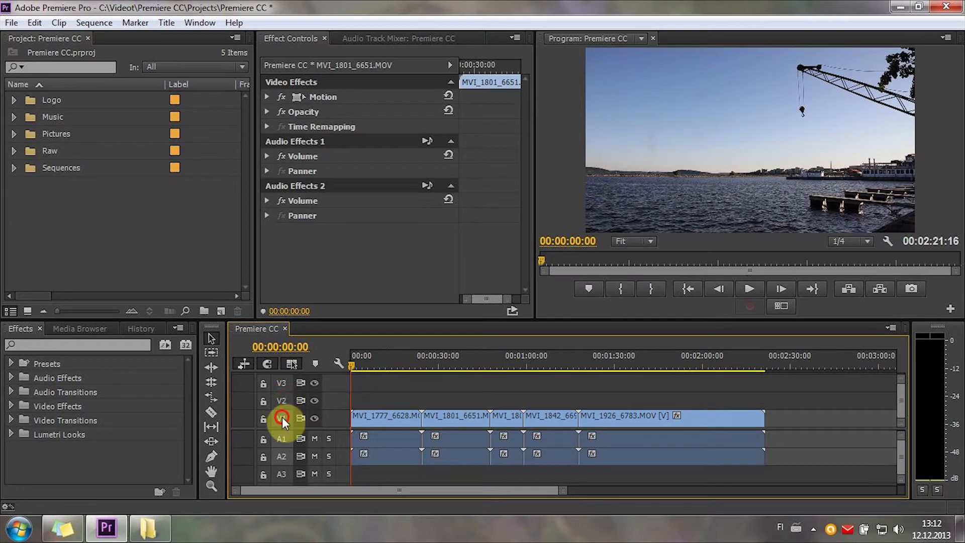
pyautogui.click(282, 418)
pyautogui.click(282, 423)
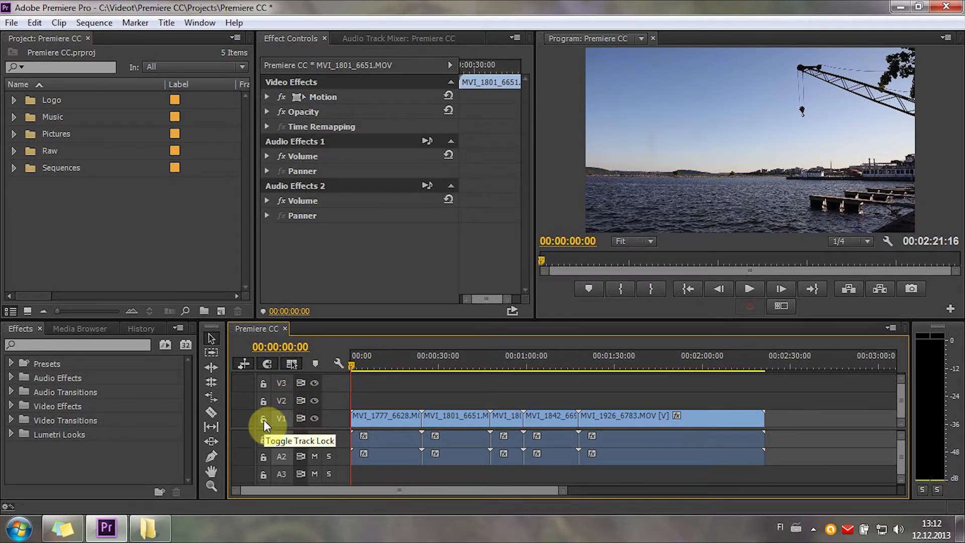
# Lock track V1, then shift and ripple-trim the MVI_1926_6783 audio on A1 and A2 separately from its video
pyautogui.click(263, 420)
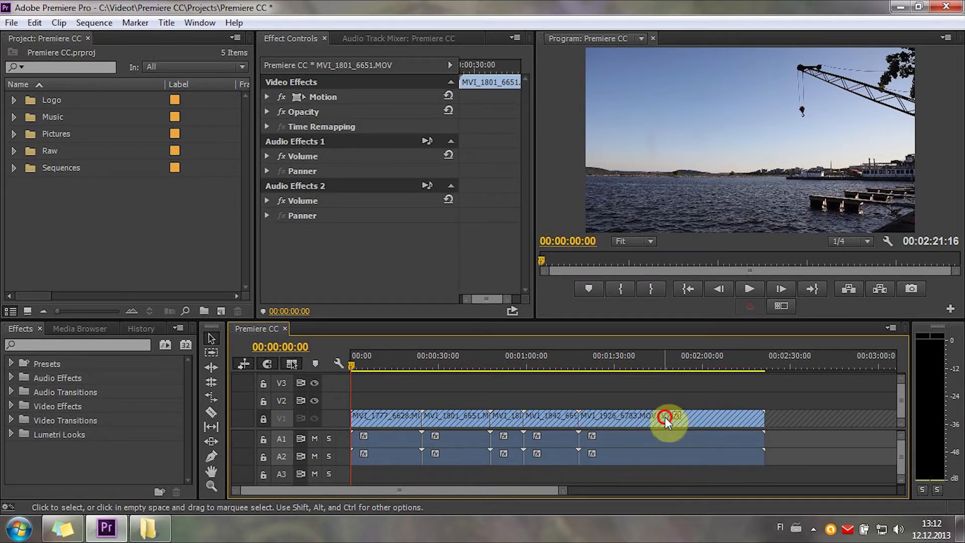
pyautogui.click(540, 417)
pyautogui.moveTo(803, 446); pyautogui.dragTo(676, 435)
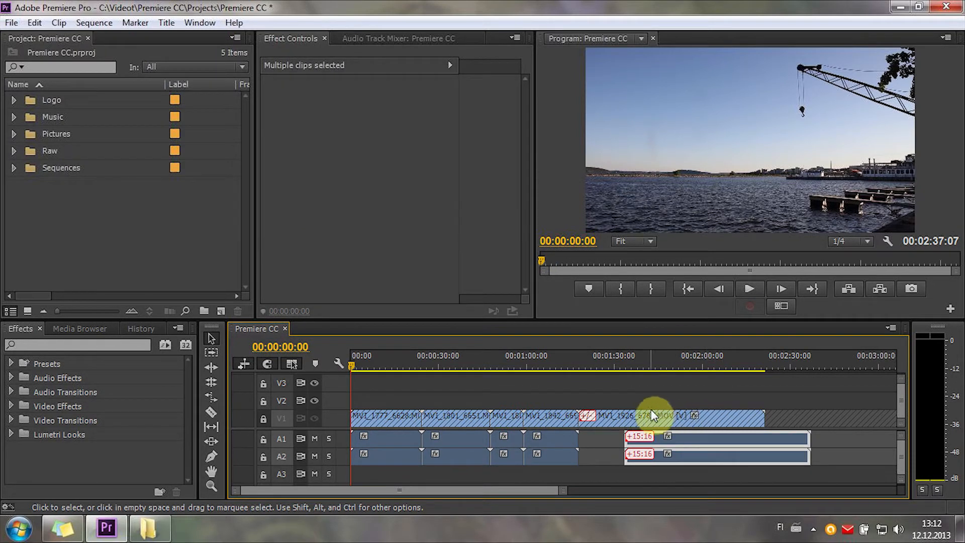
pyautogui.click(616, 443)
pyautogui.moveTo(629, 443); pyautogui.dragTo(677, 445)
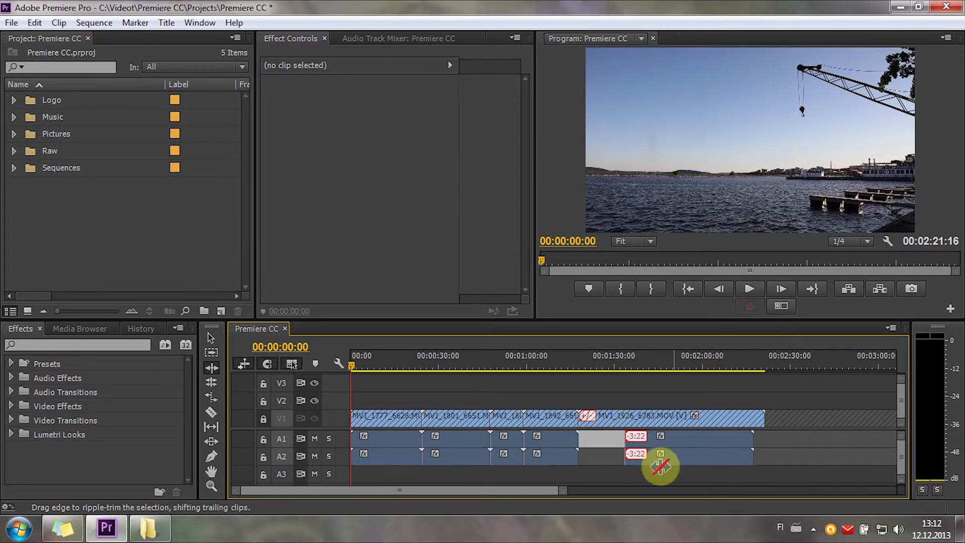
# Undo the shift and trim of the MVI_1926_6783 audio and unlock track V1
pyautogui.hotkey('ctrl', 'z')
pyautogui.press('Delete')
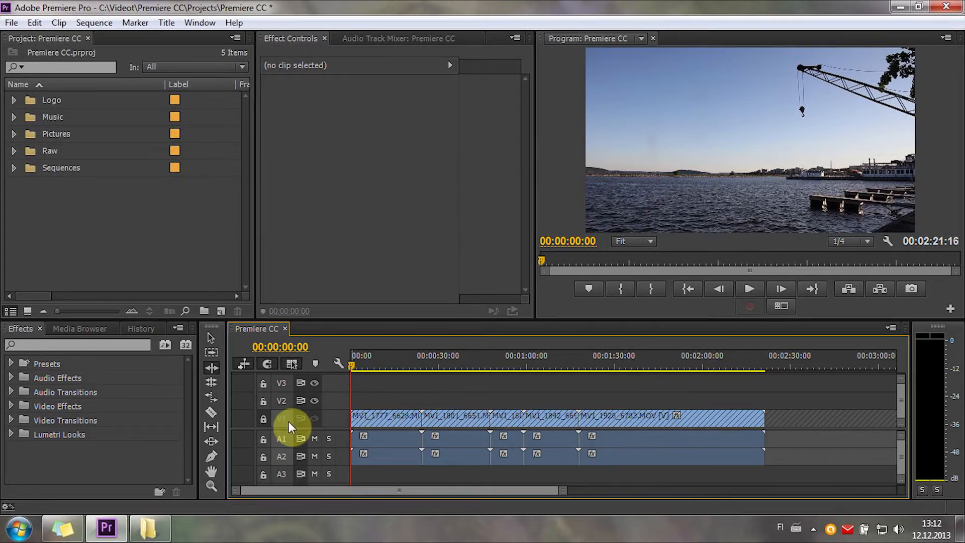
pyautogui.click(262, 419)
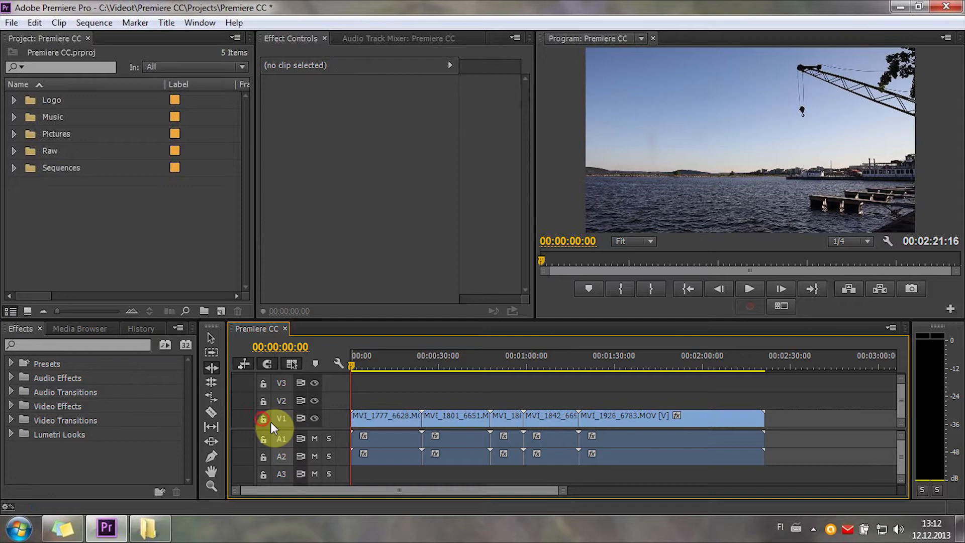
# Turn off sync lock on track V1 and move the MVI_1926_6783 and MVI_1842_6692 clips later, leaving gaps before them
pyautogui.click(300, 421)
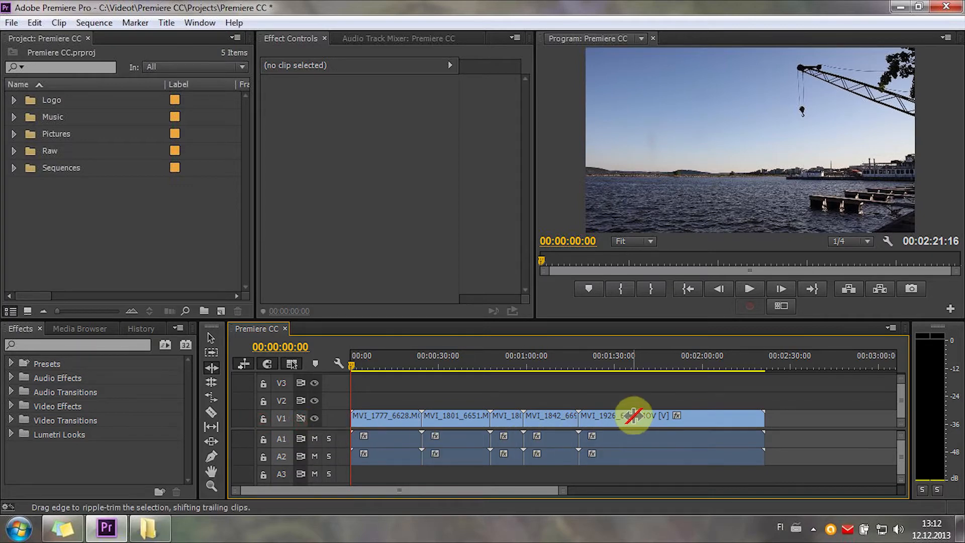
pyautogui.moveTo(630, 420); pyautogui.dragTo(603, 382)
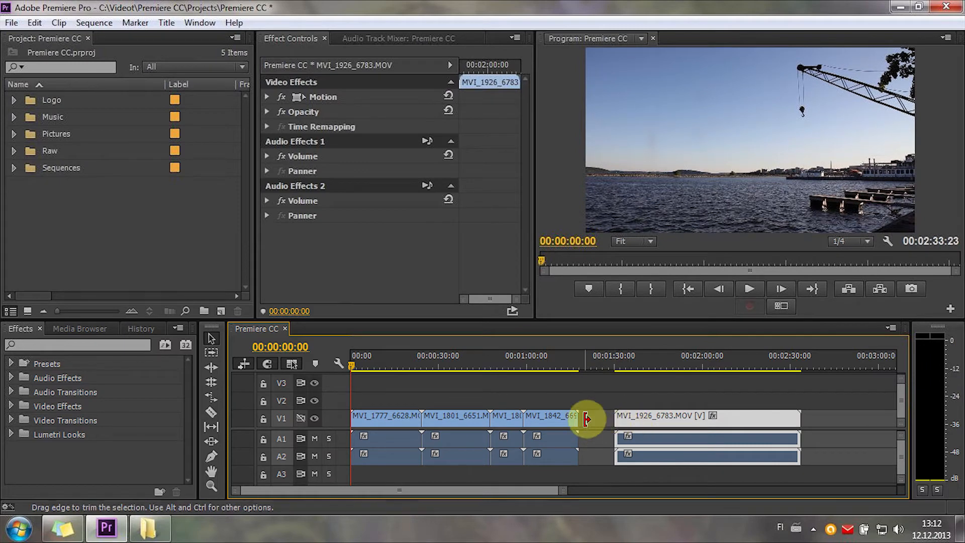
pyautogui.moveTo(556, 421); pyautogui.dragTo(569, 424)
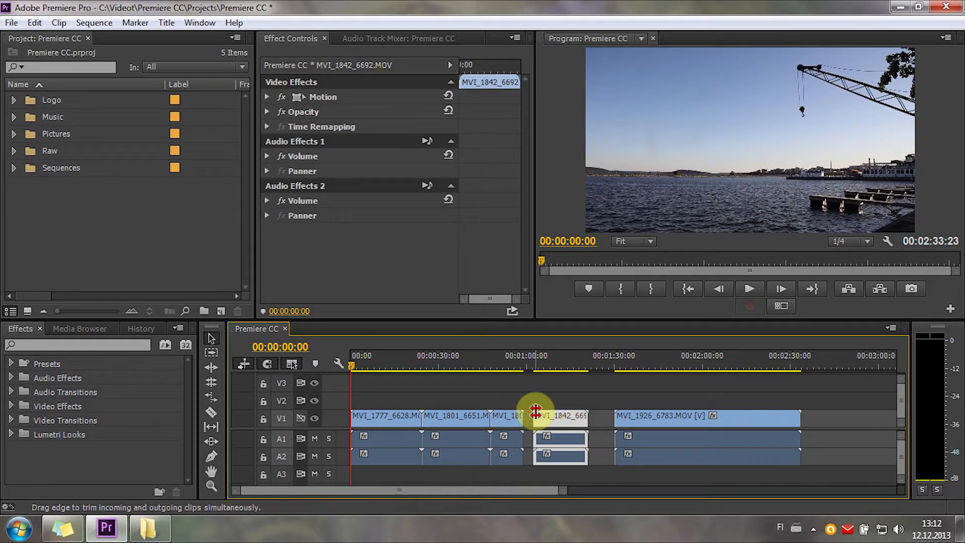
# Unlink the two moved clips from their audio, ripple-trim the end of the MVI_1842_6692 video, and undo the trim
pyautogui.moveTo(653, 390); pyautogui.dragTo(654, 468)
pyautogui.click(583, 400)
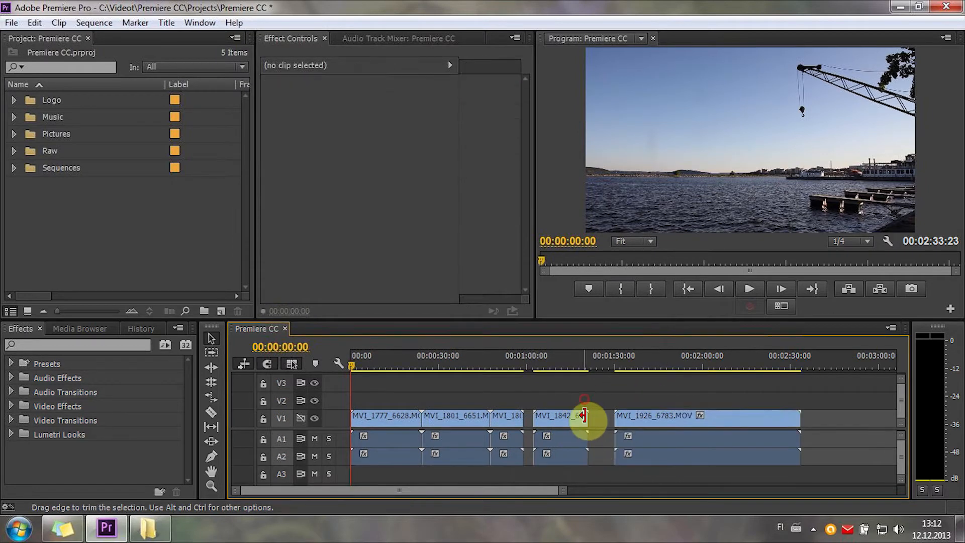
pyautogui.press('b')
pyautogui.moveTo(586, 418); pyautogui.dragTo(563, 417)
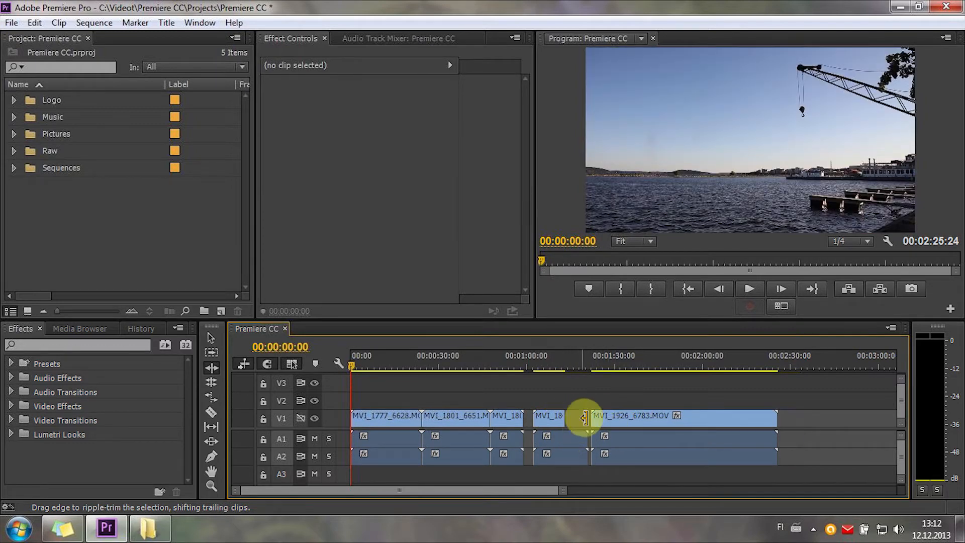
pyautogui.hotkey('ctrl', 'z')
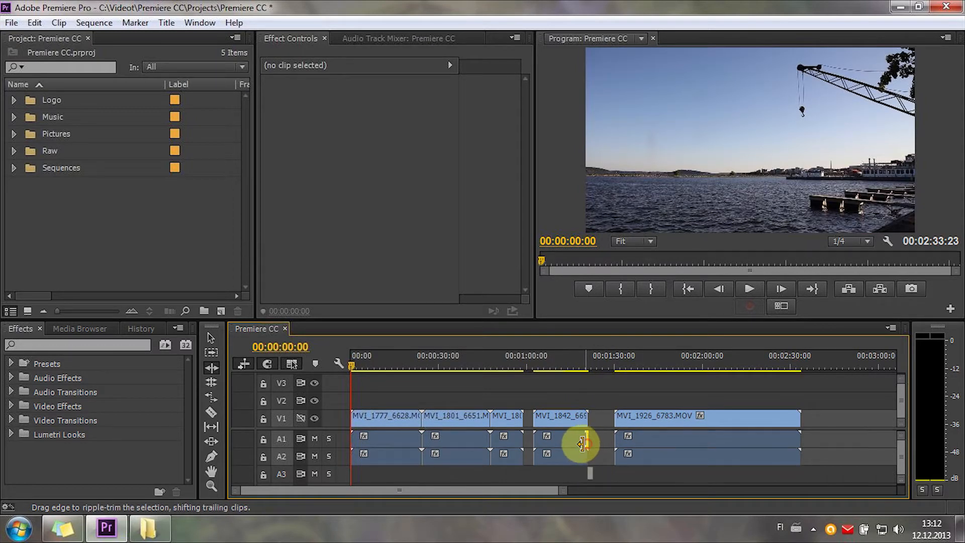
# Ripple-trim the end of the MVI_1842_6692 audio on A1 and undo back to before the clips were moved
pyautogui.moveTo(583, 444); pyautogui.dragTo(557, 444)
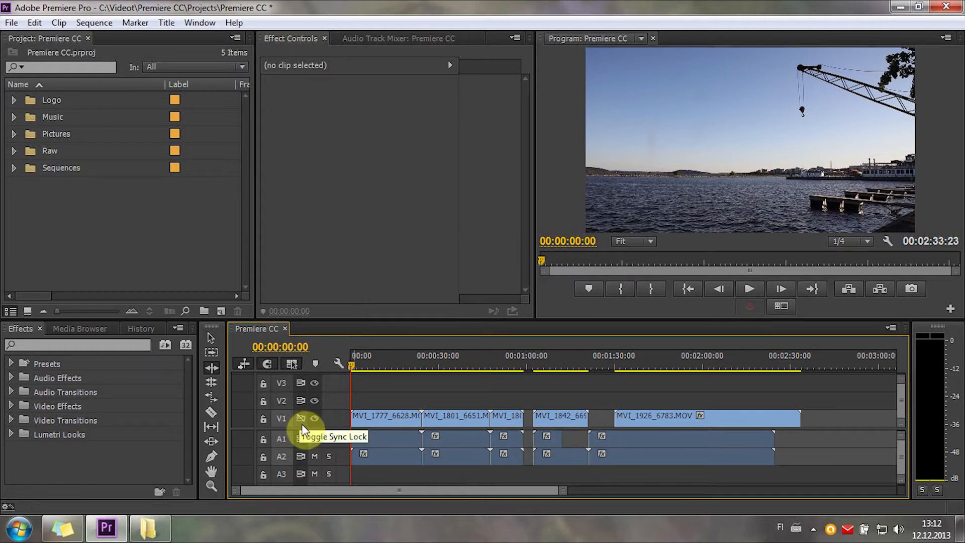
pyautogui.hotkey('ctrl', 'z')
pyautogui.hotkey('ctrl', 'z')
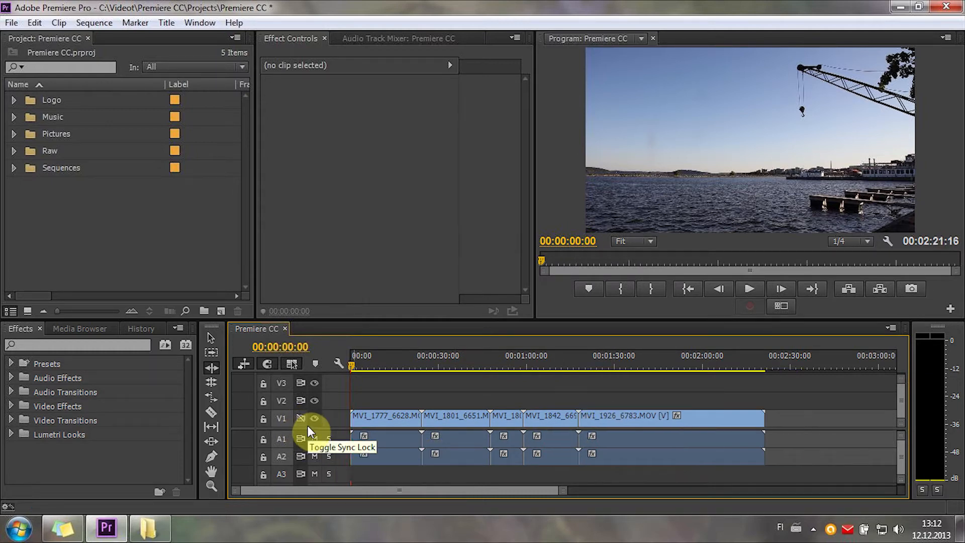
# Turn sync lock back on for track V1 and switch its track output off and on again
pyautogui.click(377, 367)
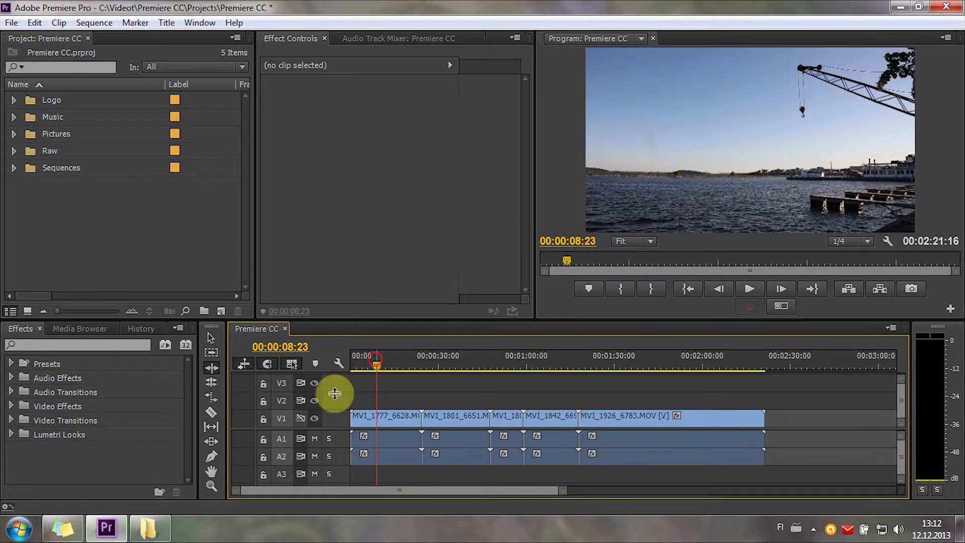
pyautogui.click(299, 418)
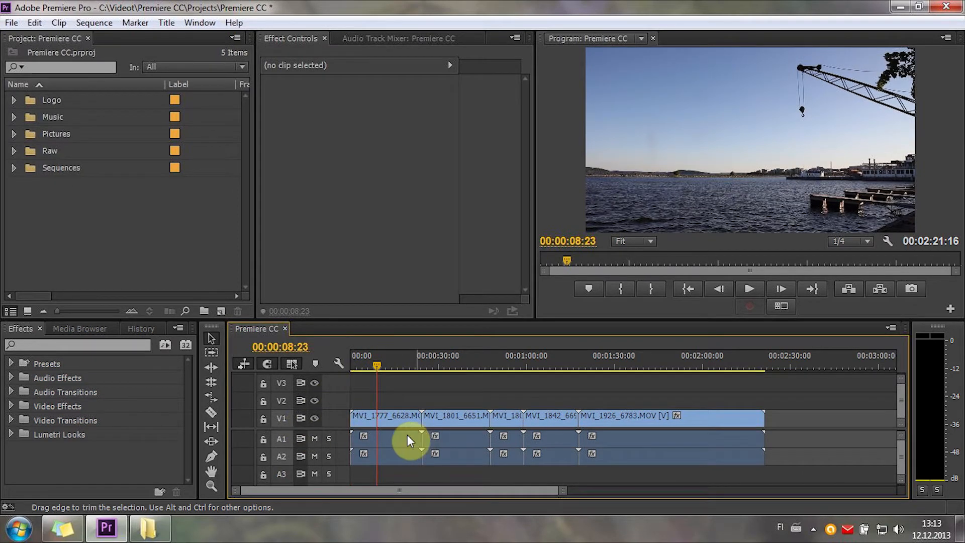
pyautogui.click(313, 420)
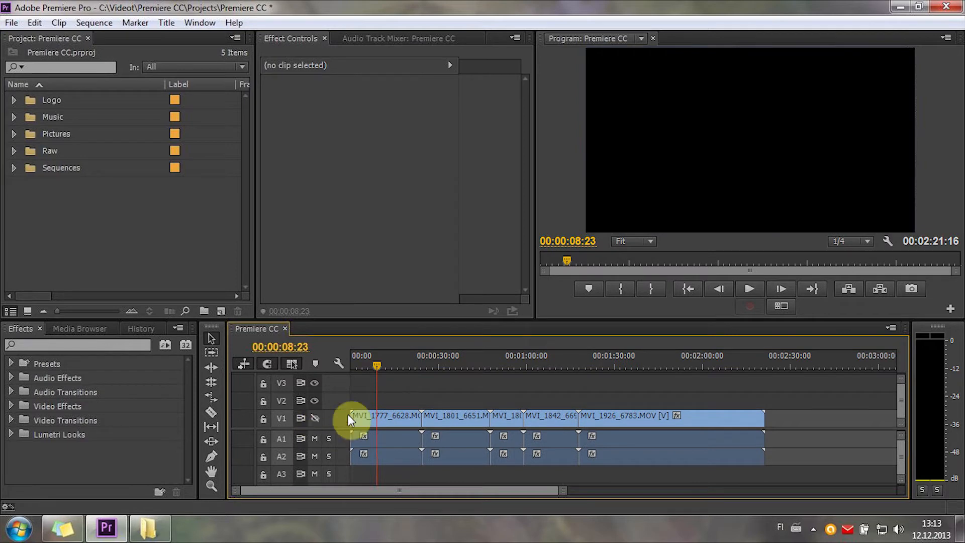
pyautogui.click(313, 419)
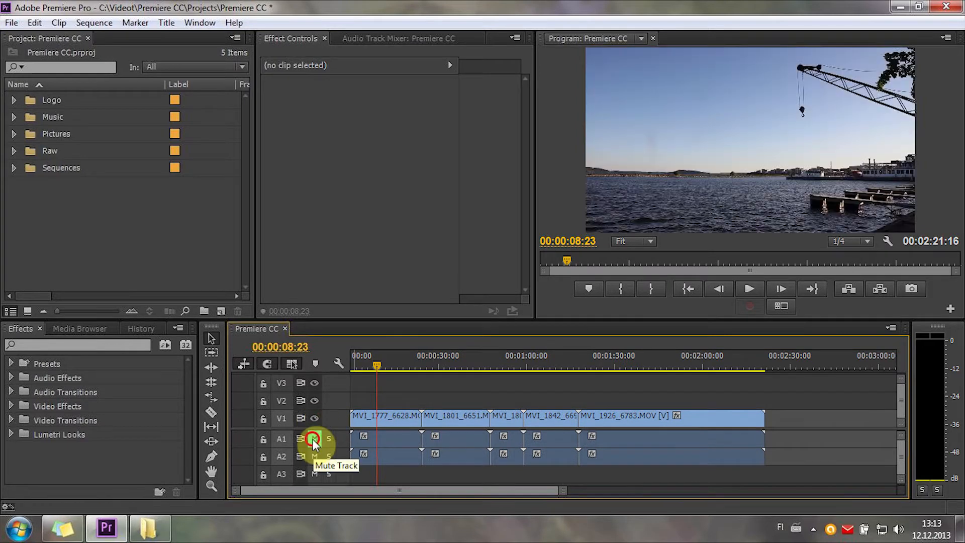
# Mute track A1, switch it to solo instead, and turn the solo off again
pyautogui.click(314, 439)
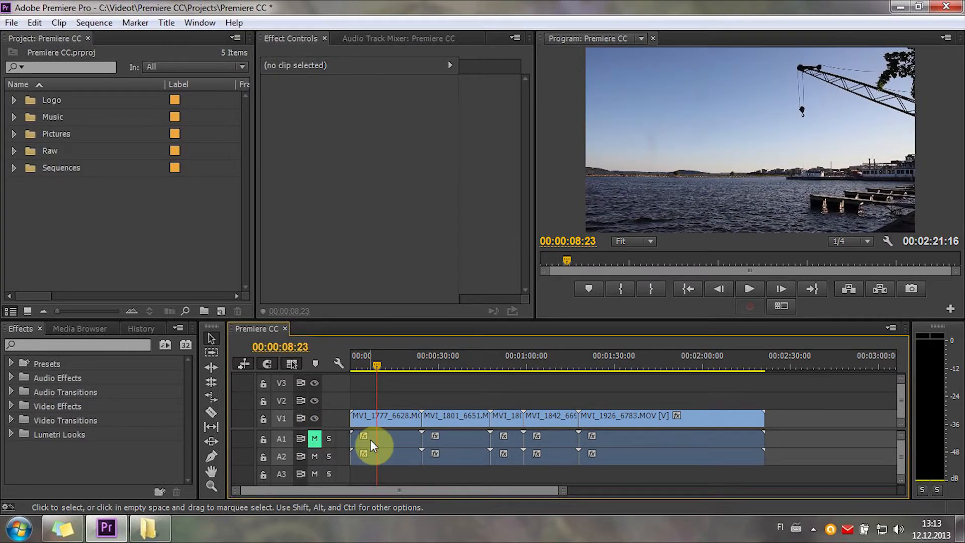
pyautogui.click(328, 440)
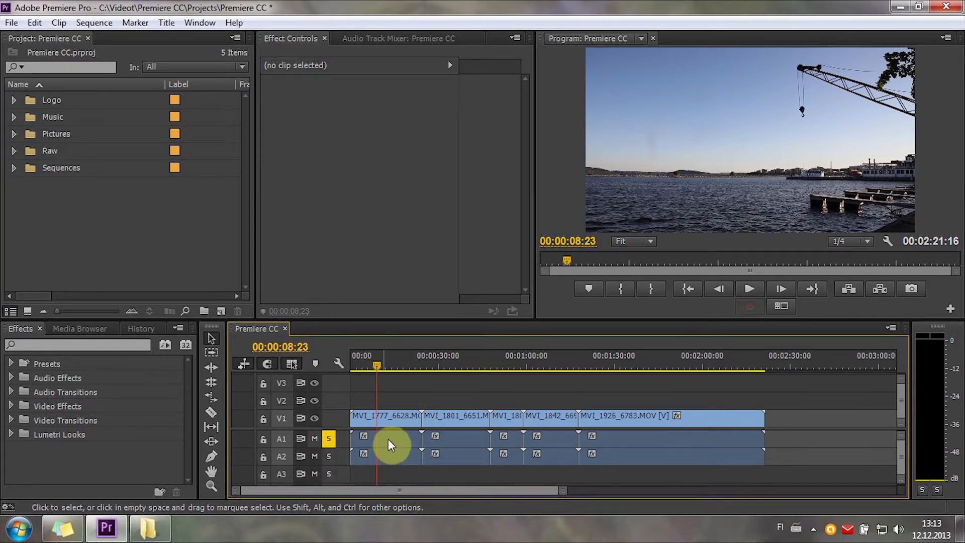
pyautogui.click(330, 439)
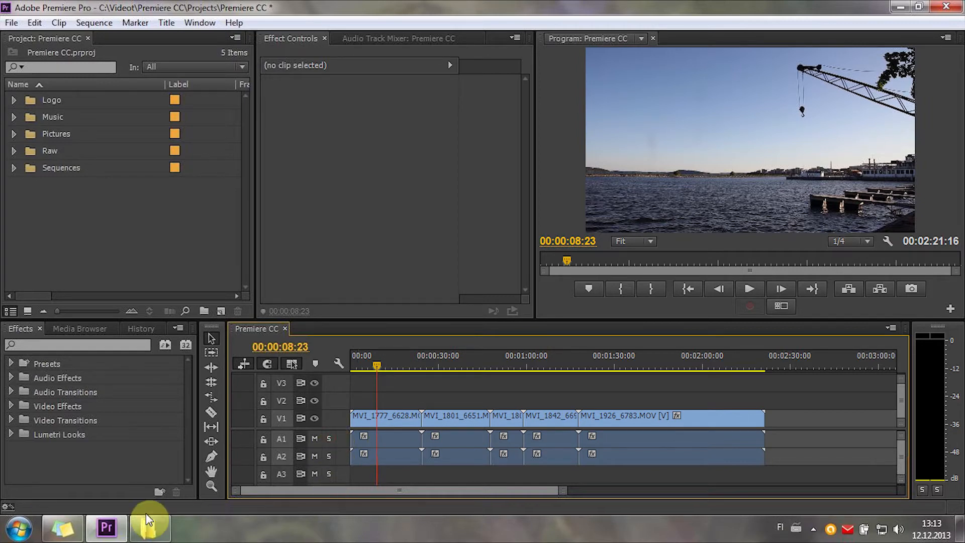
# Switch to Sticky Notes, read on to the monitor zoom function tip, and return to Premiere Pro
pyautogui.click(63, 527)
pyautogui.press('Down')
pyautogui.press('Down')
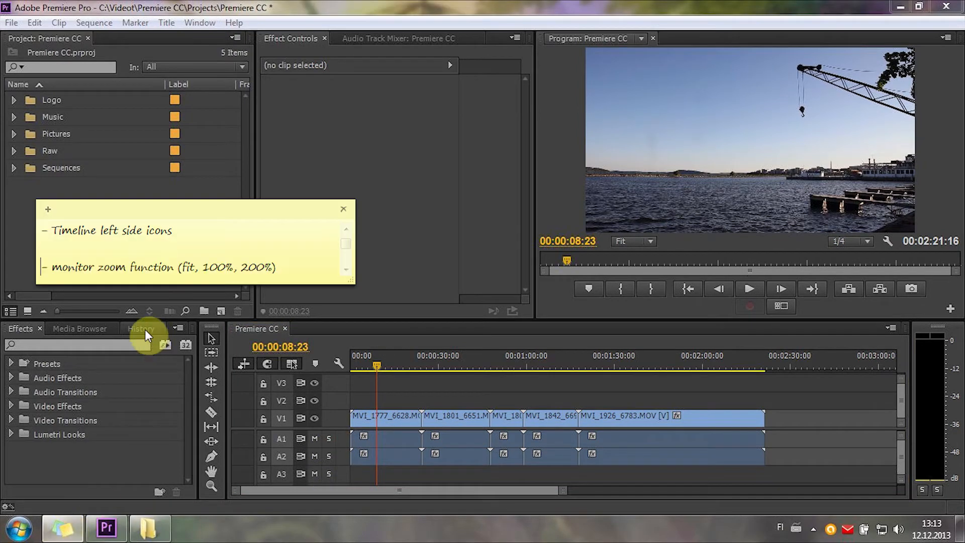
pyautogui.click(447, 259)
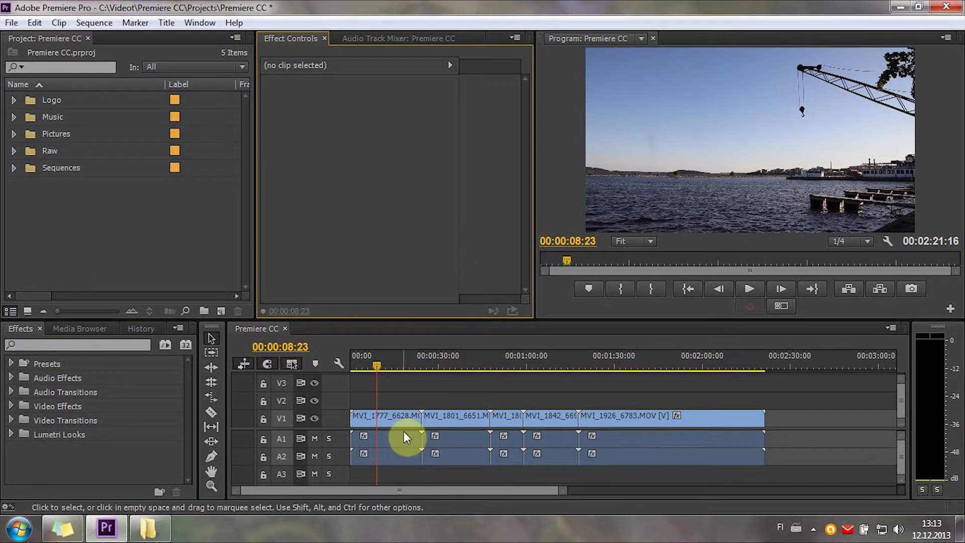
# Search the effects for "gar", apply Sixteen-Point Garbage Matte to the MVI_1777_6628 clip, and show its control points
pyautogui.click(40, 347)
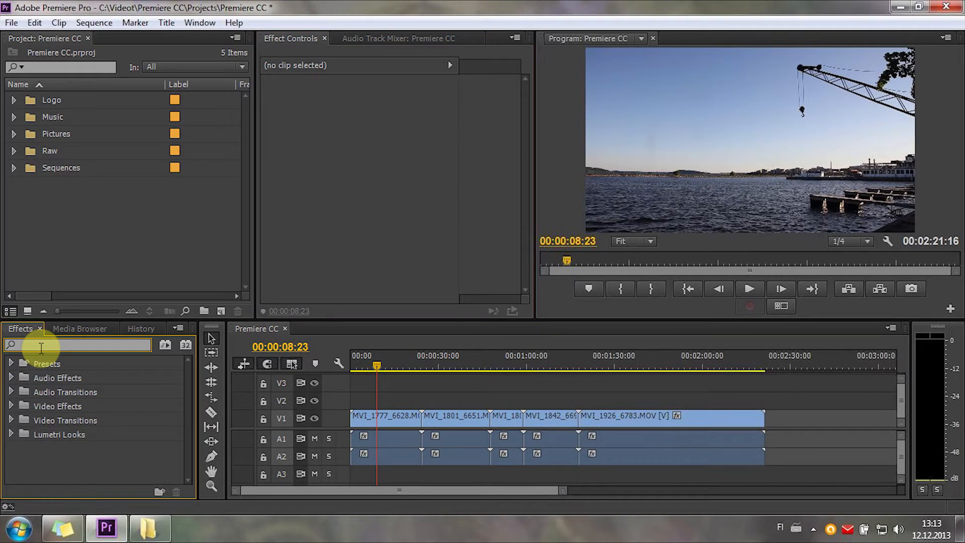
pyautogui.write('gar')
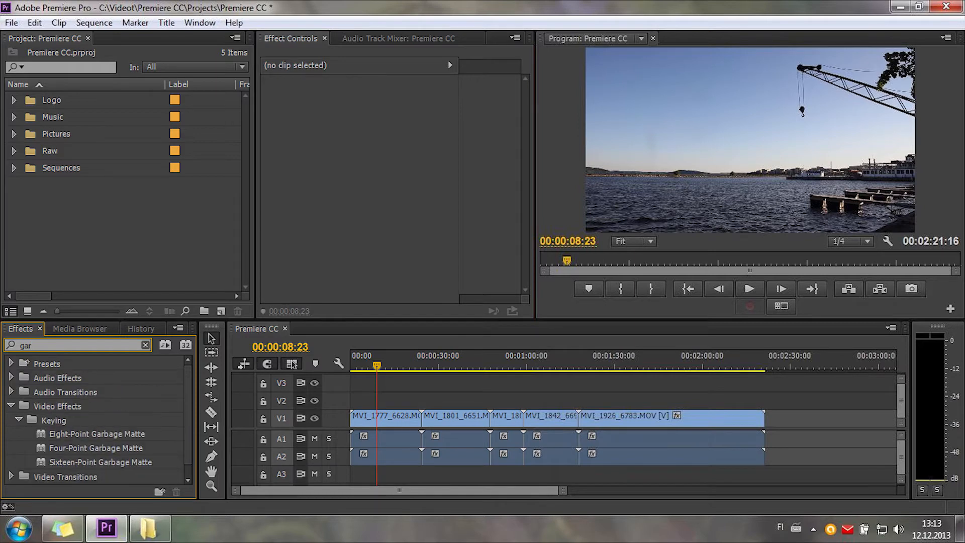
pyautogui.moveTo(86, 462); pyautogui.dragTo(378, 419)
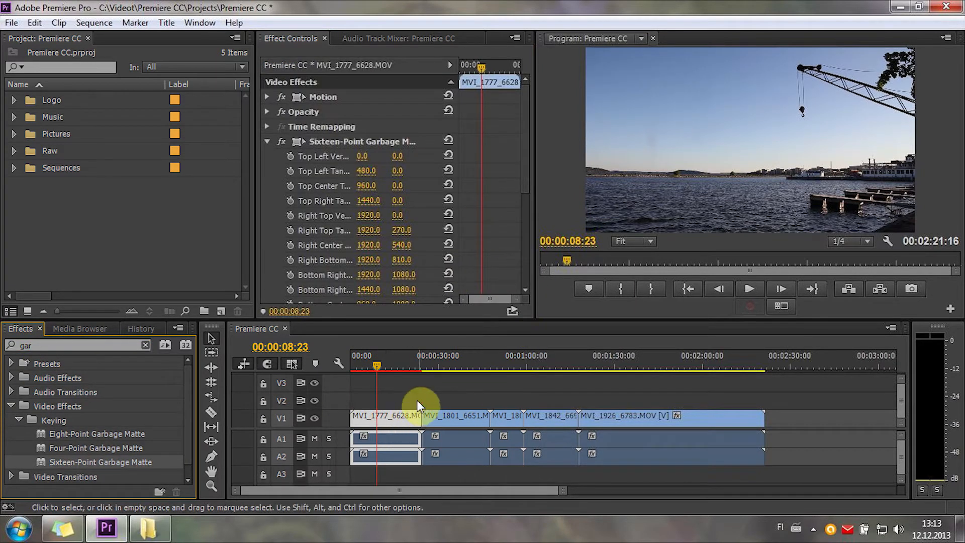
pyautogui.click(417, 400)
pyautogui.click(379, 422)
pyautogui.click(345, 142)
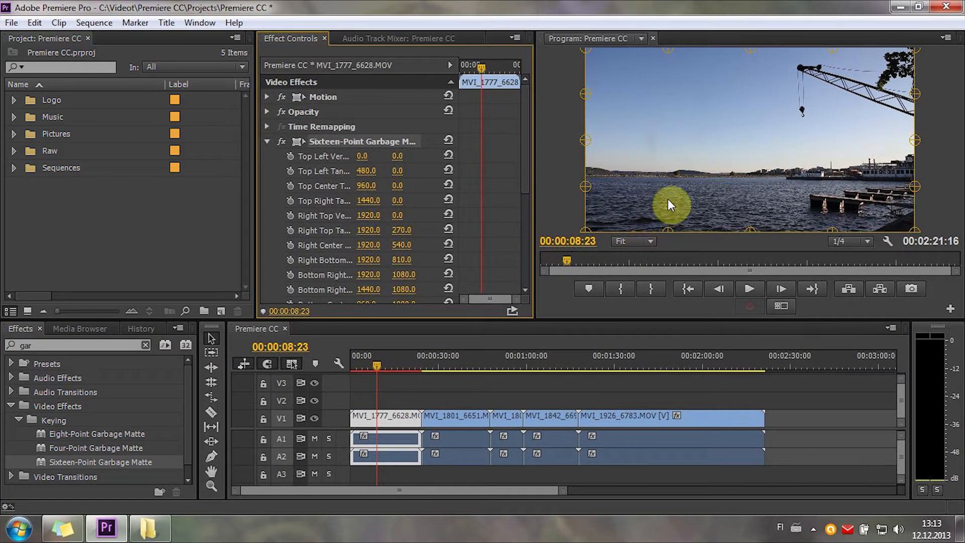
# With the playhead at 00:00:05:24, set the Program monitor zoom to 10% and pull the matte's lower-left corner point to about the frame's centre
pyautogui.click(634, 259)
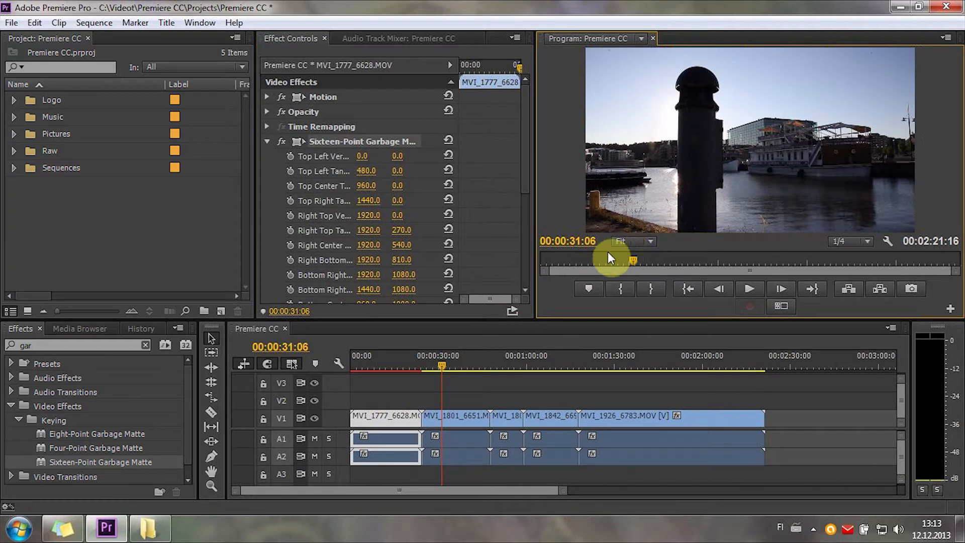
pyautogui.moveTo(632, 258); pyautogui.dragTo(557, 262)
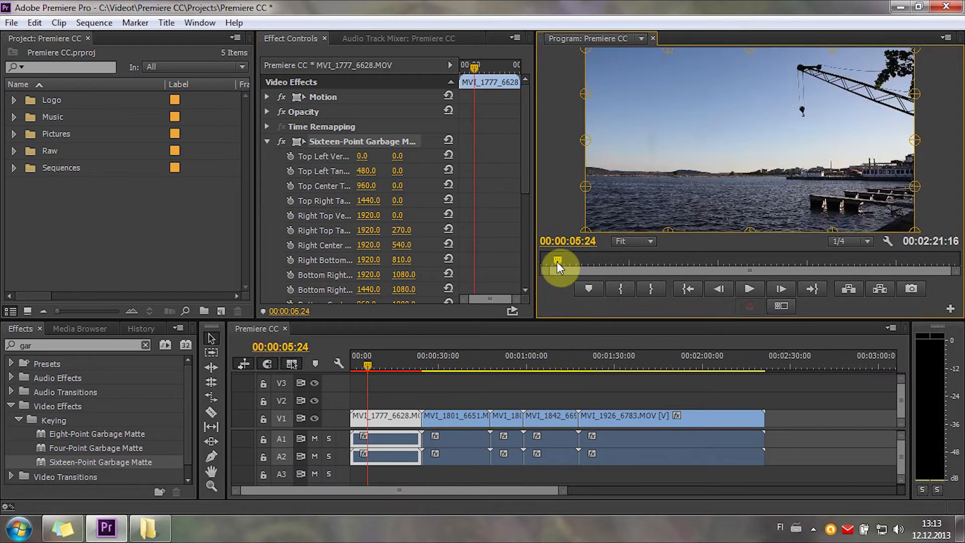
pyautogui.click(647, 237)
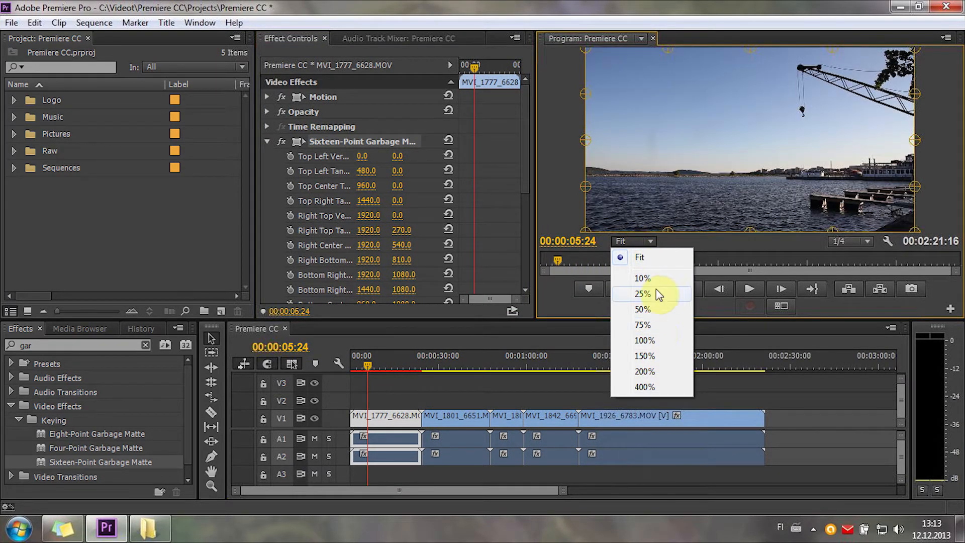
pyautogui.click(645, 279)
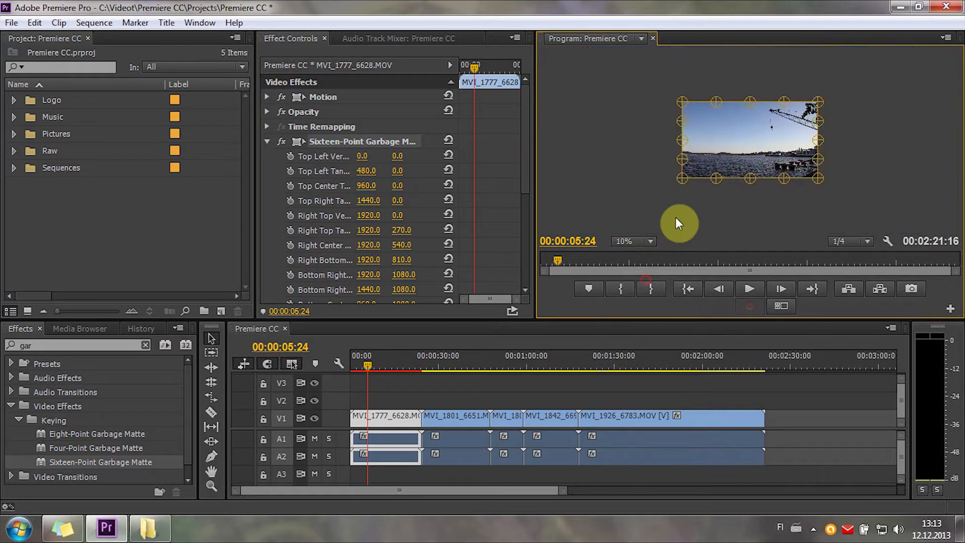
pyautogui.moveTo(679, 180); pyautogui.dragTo(712, 156)
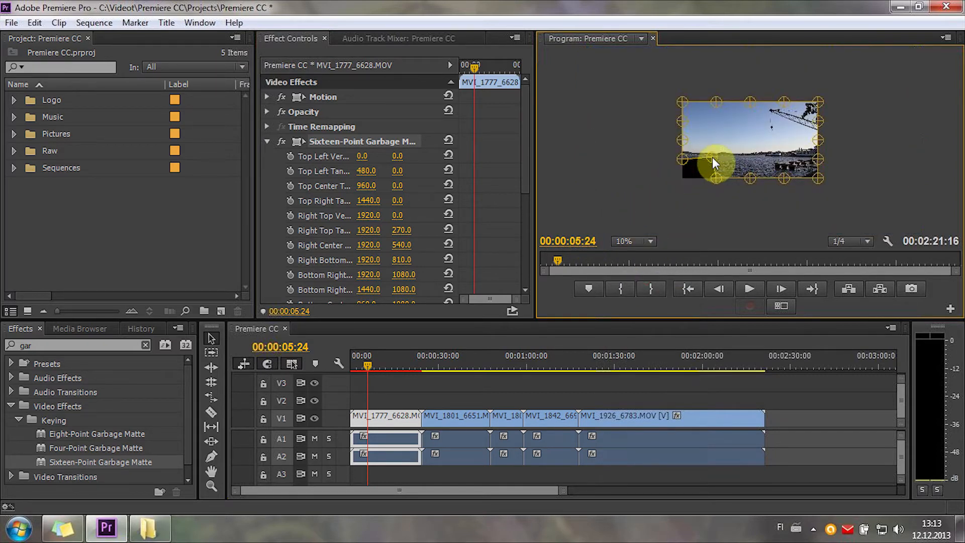
pyautogui.click(625, 240)
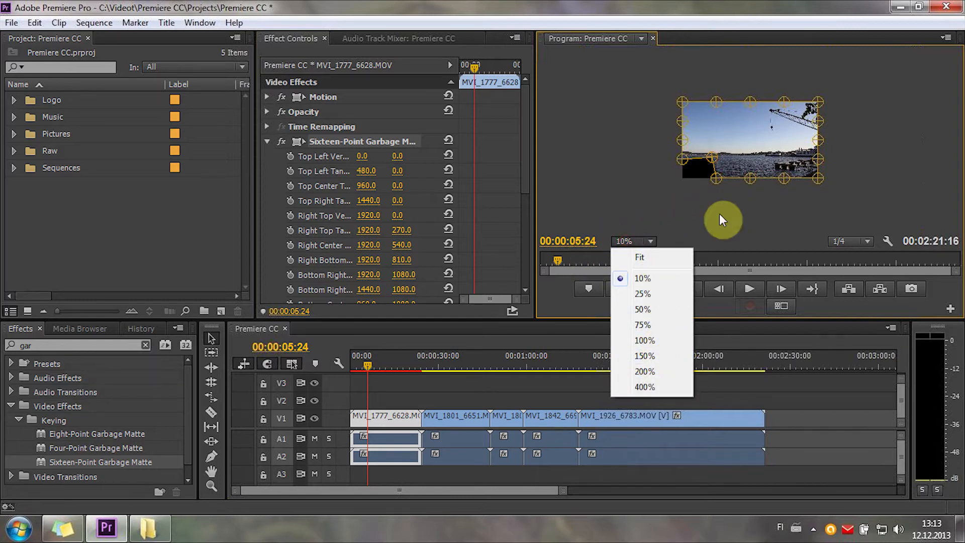
pyautogui.click(708, 156)
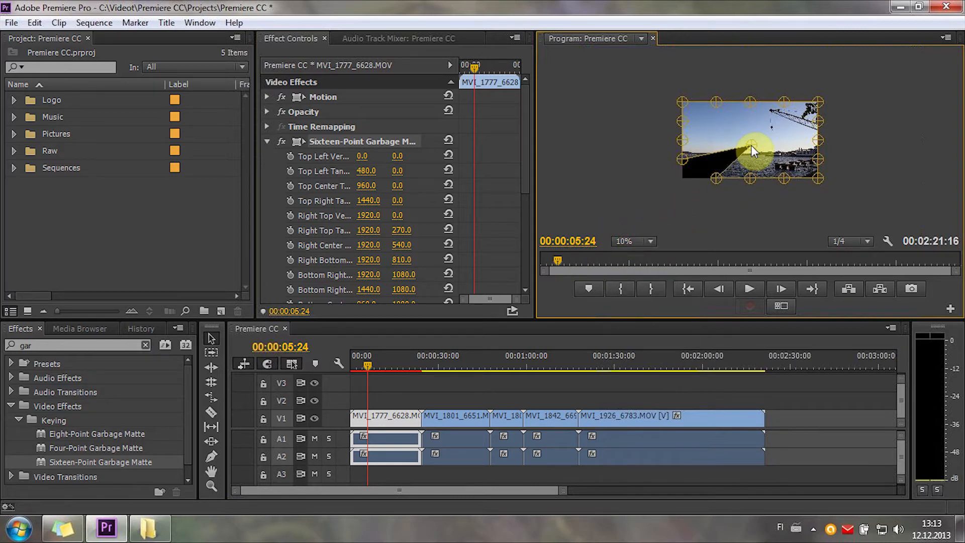
# Zoom the Program monitor to 400%, reduce it to 200%, and shift the matte's moved corner point farther right and slightly up
pyautogui.click(642, 244)
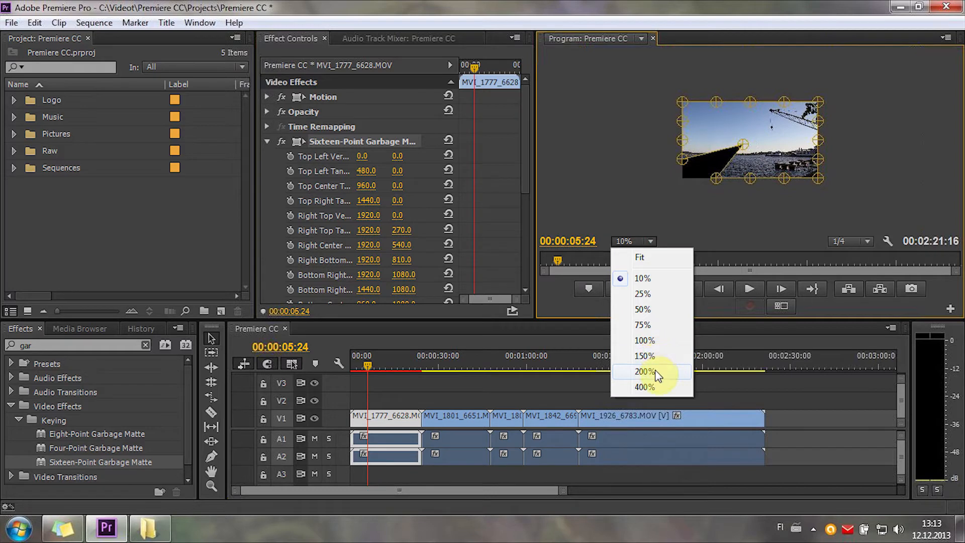
pyautogui.click(656, 391)
pyautogui.click(632, 240)
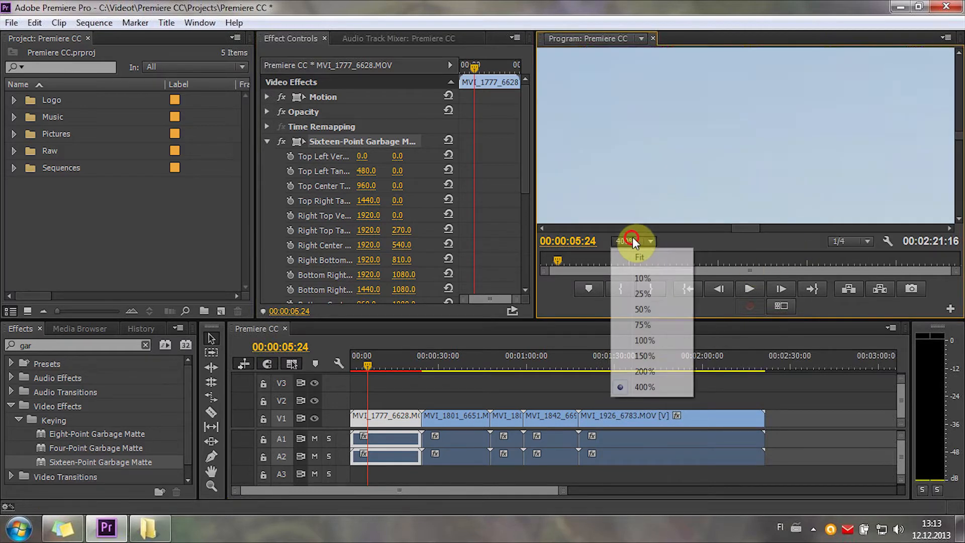
pyautogui.click(649, 372)
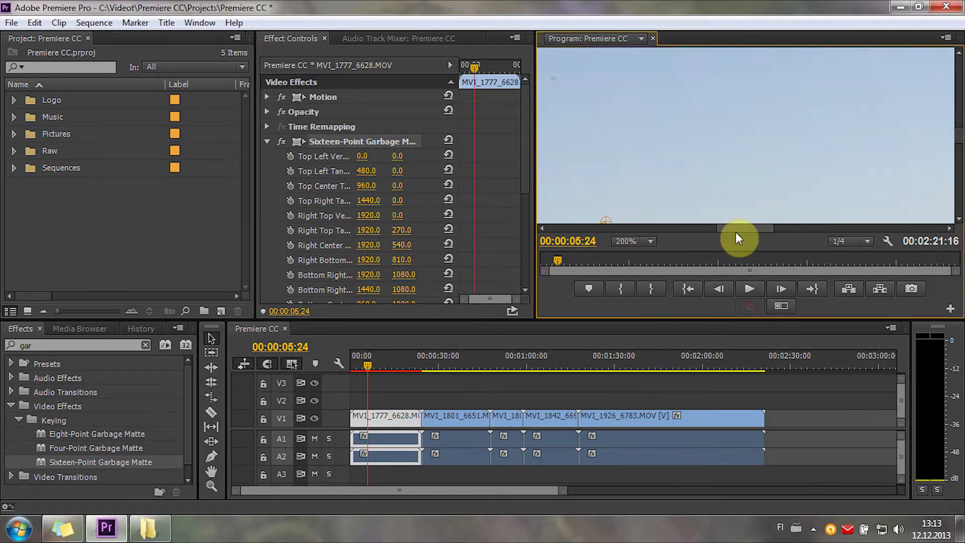
pyautogui.moveTo(959, 137); pyautogui.dragTo(960, 149)
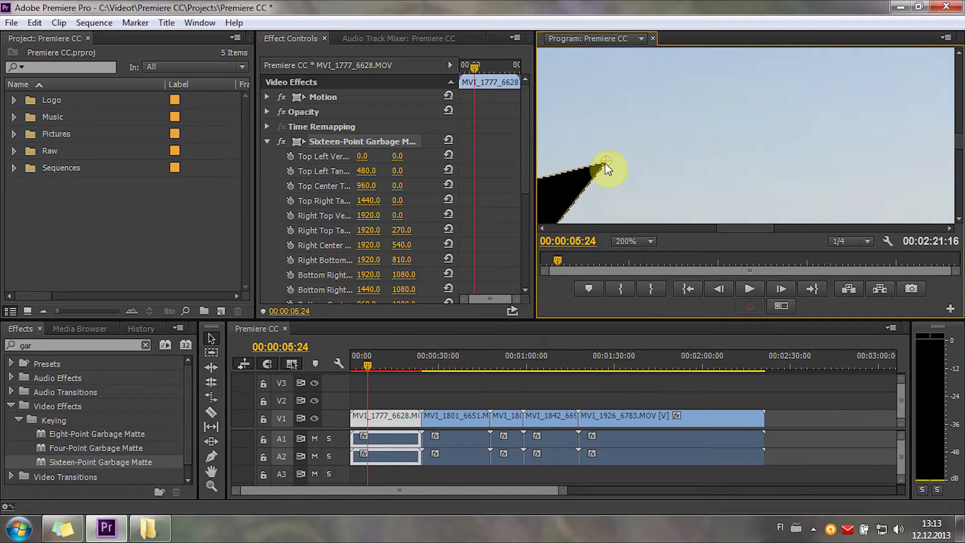
pyautogui.moveTo(605, 160); pyautogui.dragTo(705, 140)
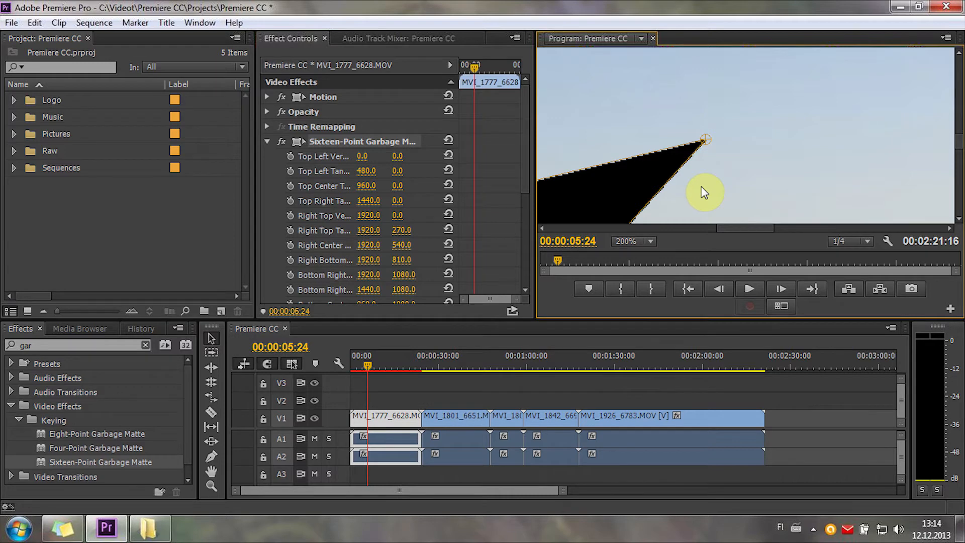
# Save the project and clear the effects search
pyautogui.hotkey('ctrl', 's')
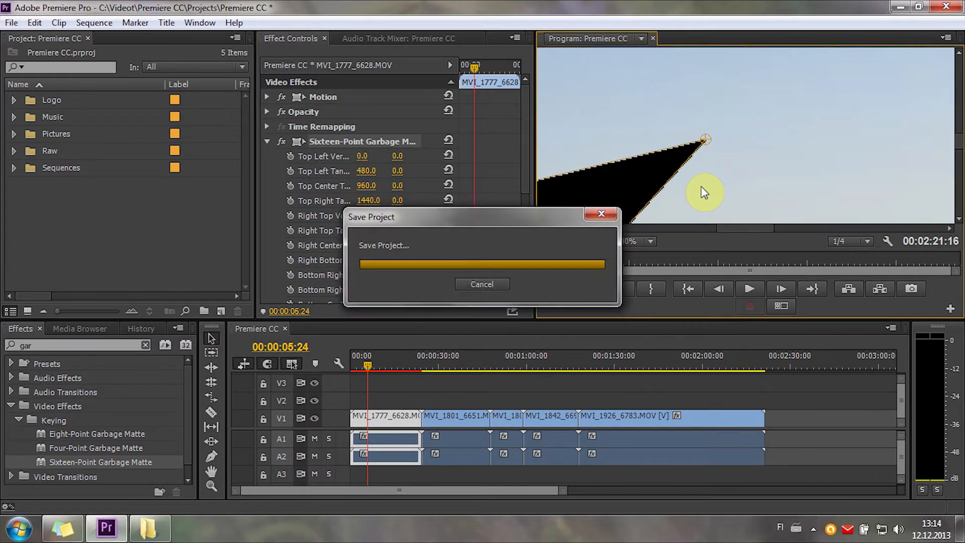
pyautogui.click(35, 346)
pyautogui.moveTo(35, 346); pyautogui.dragTo(14, 354)
pyautogui.press('BackSpace')
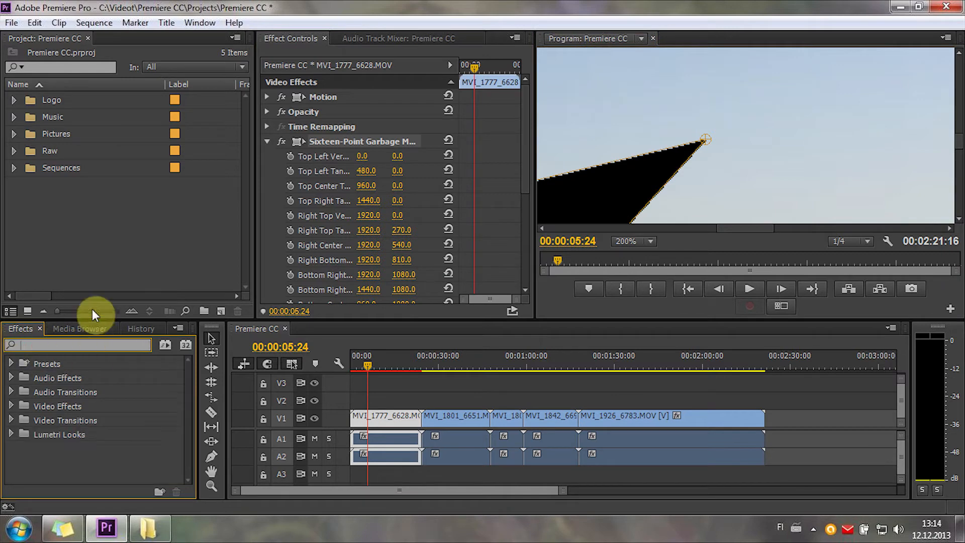
# Undo the matte point moves and the Sixteen-Point Garbage Matte applied to the MVI_1777_6628 clip
pyautogui.click(121, 276)
pyautogui.hotkey('ctrl', 'z')
pyautogui.hotkey('ctrl', 'z')
pyautogui.hotkey('ctrl', 'z')
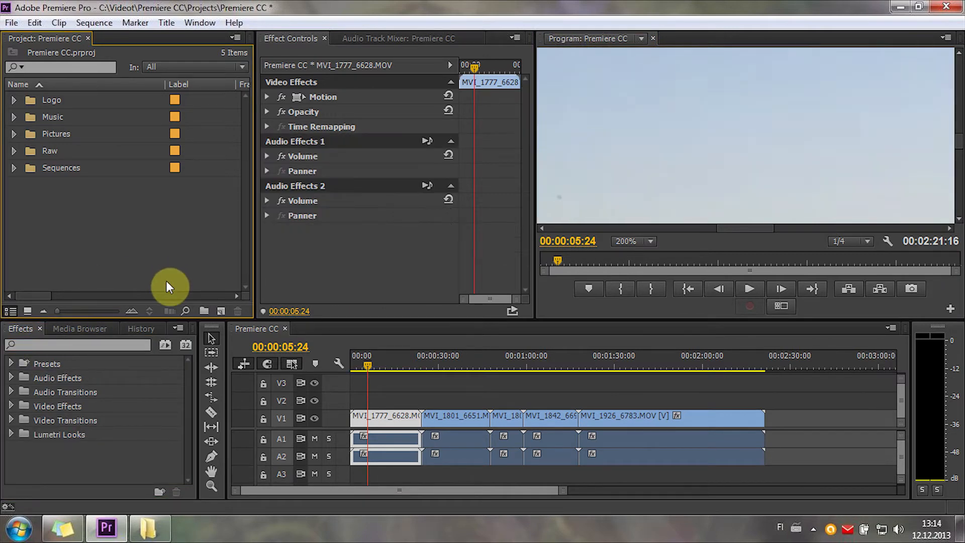
# Switch to Sticky Notes, read the tip about the audio track mixer and clip mixer, and return to Premiere Pro
pyautogui.click(59, 531)
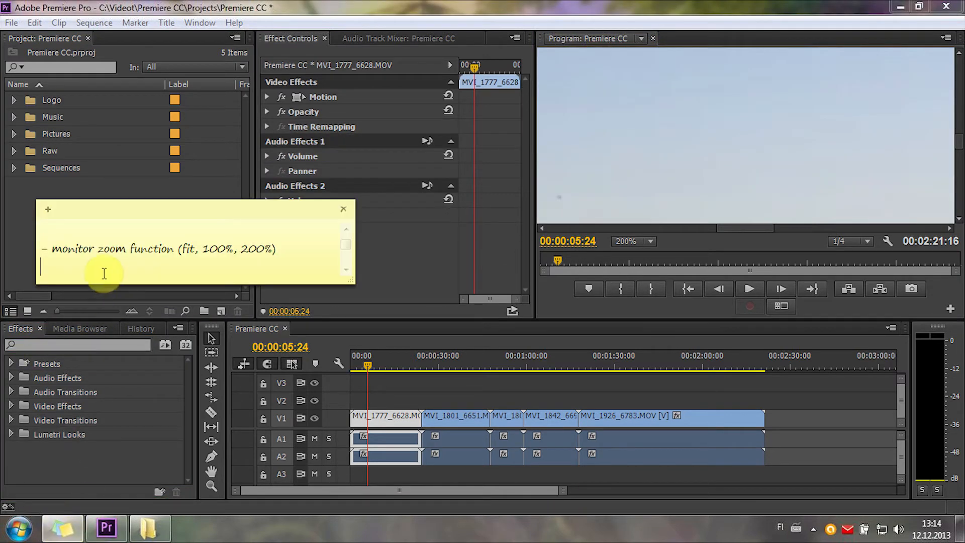
pyautogui.press('Down')
pyautogui.press('Down')
pyautogui.press('Down')
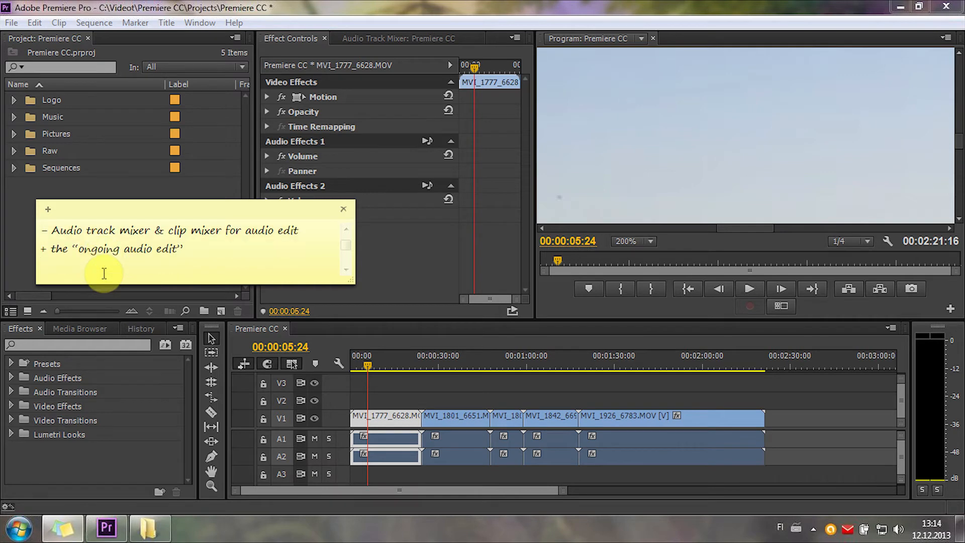
pyautogui.click(425, 273)
# Open the Audio Clip Mixer and dock it in the same group as the Audio Track Mixer, leaving the track mixer in front
pyautogui.click(390, 39)
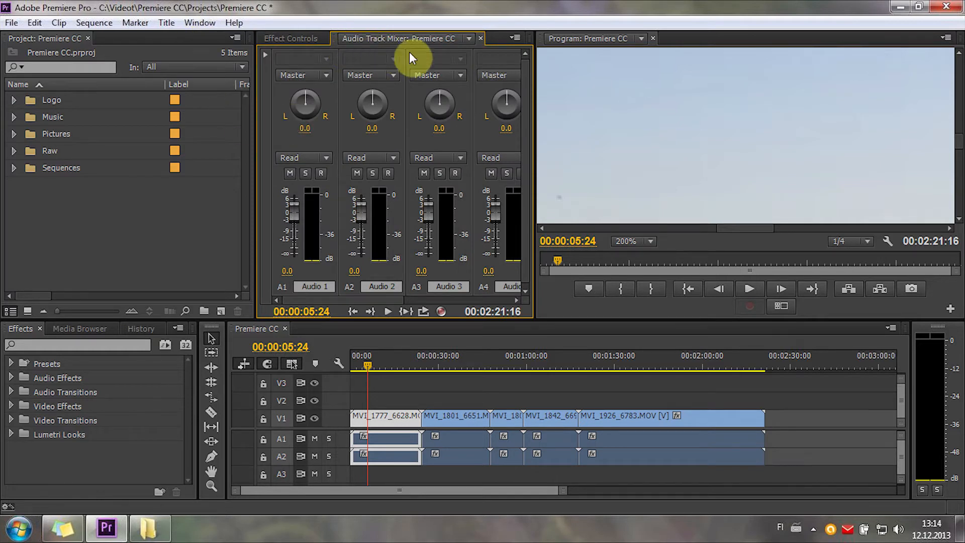
pyautogui.click(197, 23)
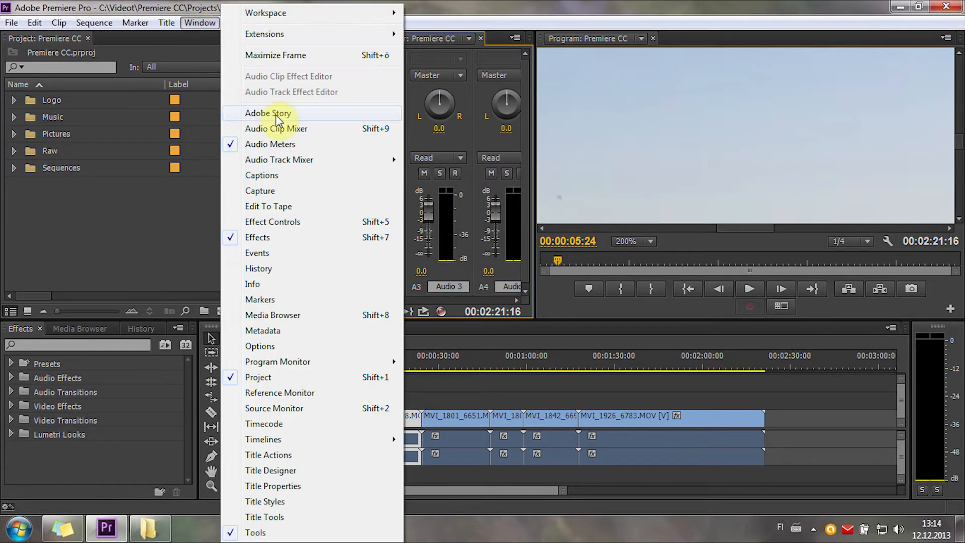
pyautogui.click(297, 128)
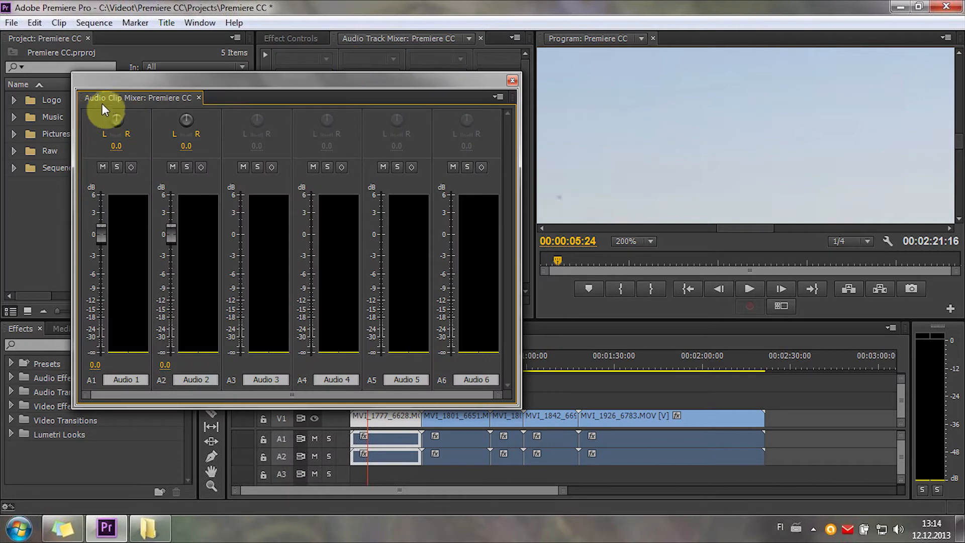
pyautogui.moveTo(103, 106); pyautogui.dragTo(486, 44)
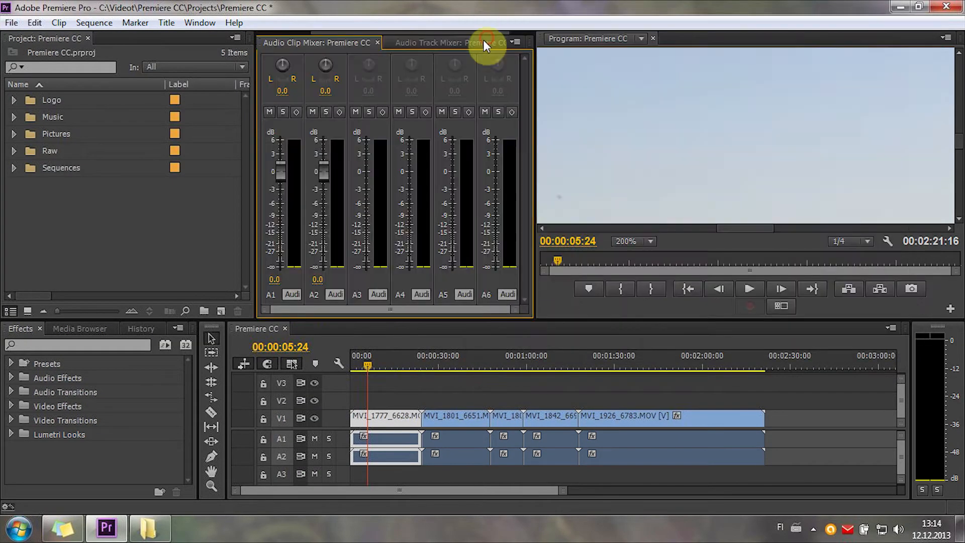
pyautogui.click(420, 45)
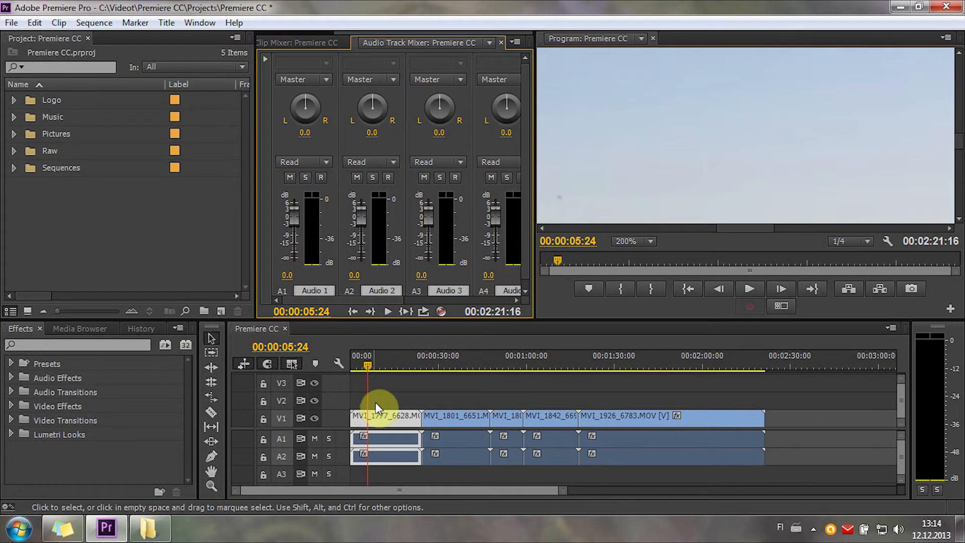
# Play the sequence with no clip selected and lower the Audio 1 track volume to -18.3 dB in the Audio Track Mixer
pyautogui.click(411, 390)
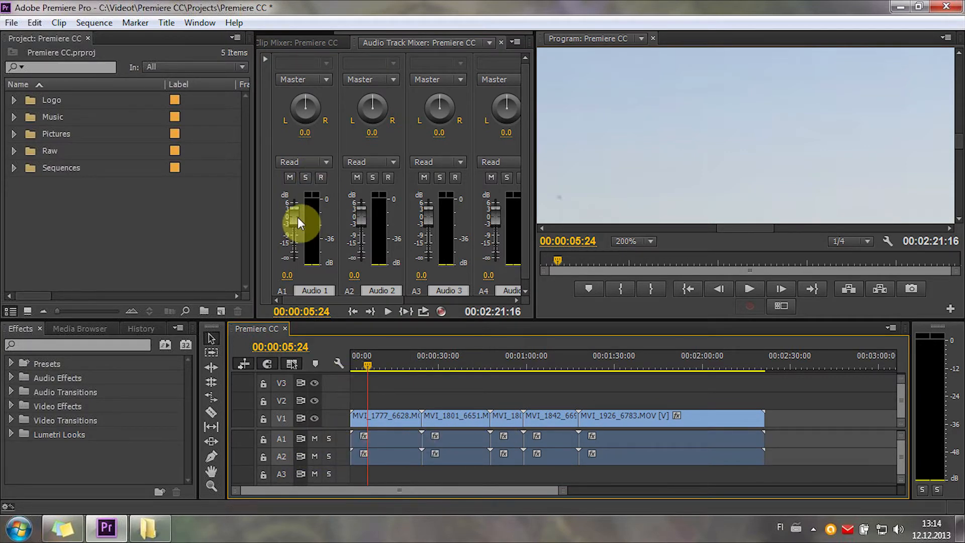
pyautogui.press('space')
pyautogui.moveTo(295, 217); pyautogui.dragTo(304, 262)
pyautogui.press('space')
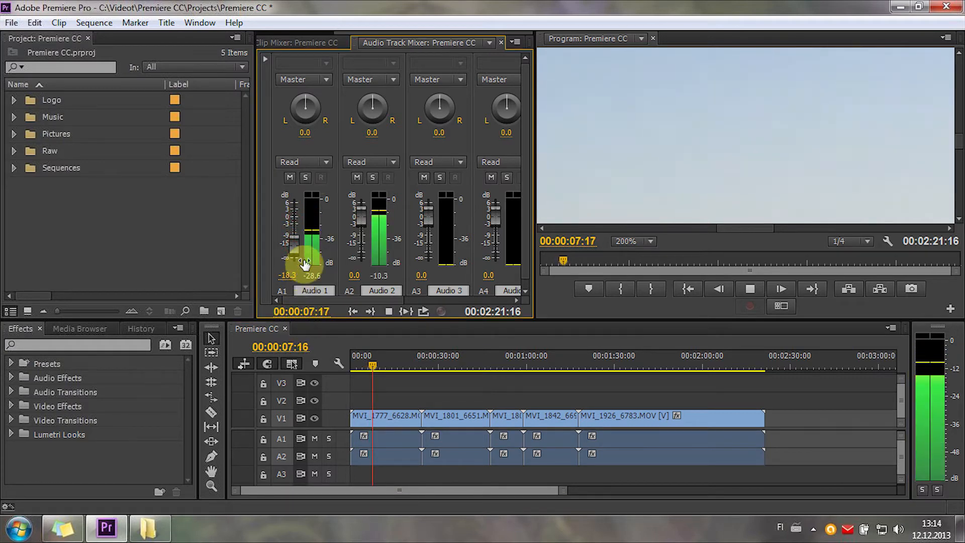
pyautogui.press('space')
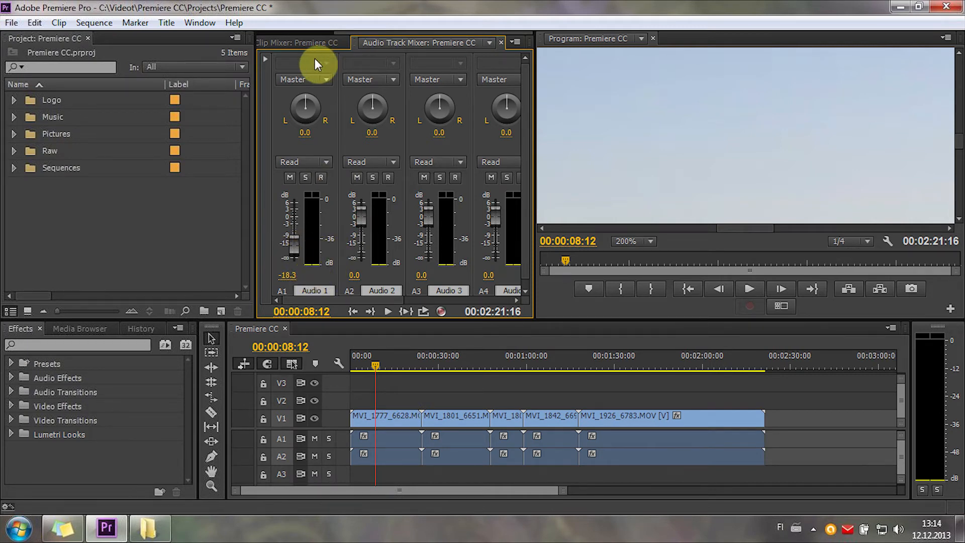
# Bring up the Audio Clip Mixer with the playhead at the sequence start, and check the MVI_1777_6628 clip's Volume in Effect Controls
pyautogui.click(298, 45)
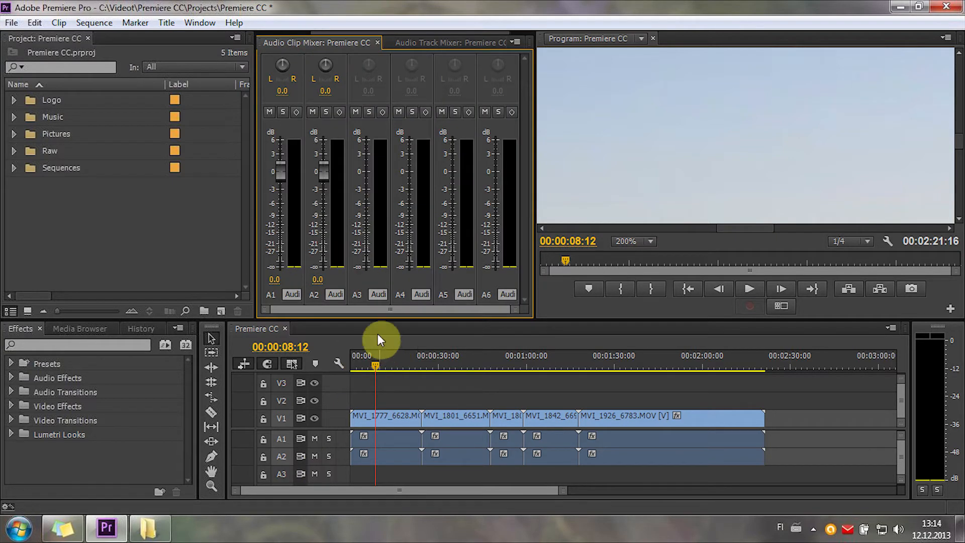
pyautogui.moveTo(366, 358); pyautogui.dragTo(343, 364)
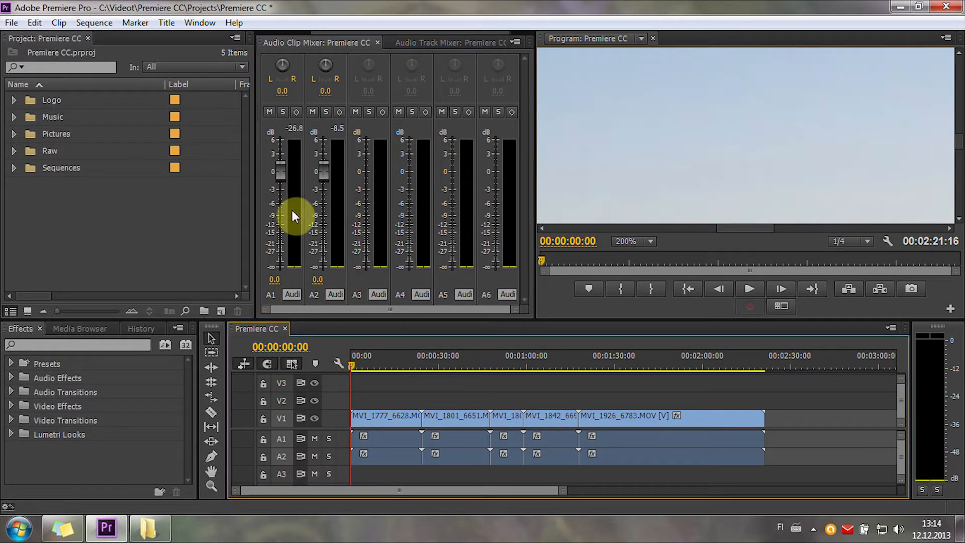
pyautogui.click(390, 416)
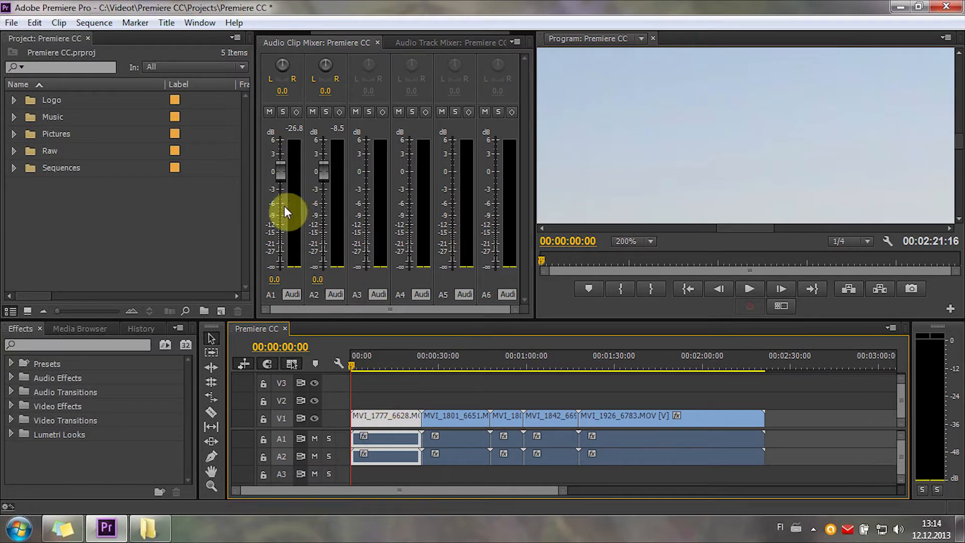
pyautogui.moveTo(339, 33); pyautogui.dragTo(256, 37)
pyautogui.click(285, 43)
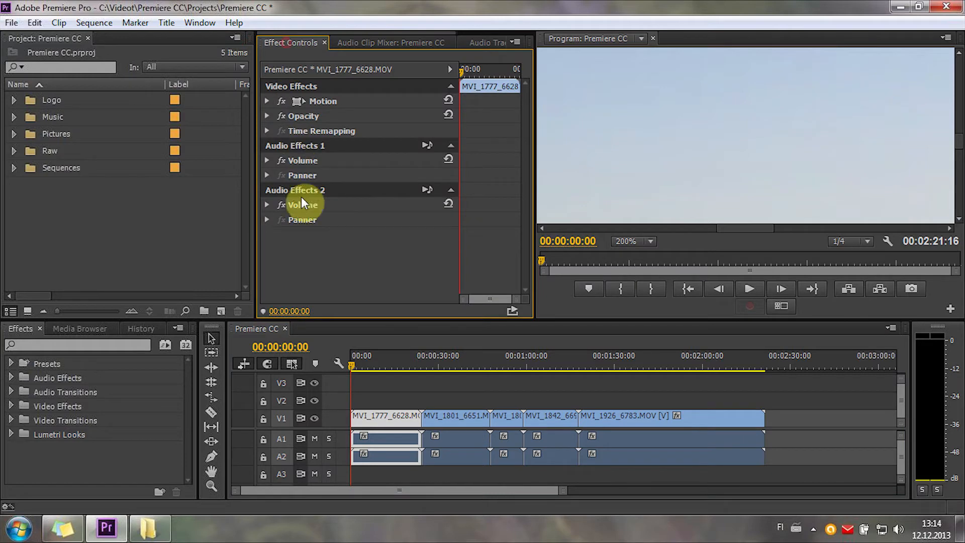
pyautogui.click(302, 160)
pyautogui.click(361, 40)
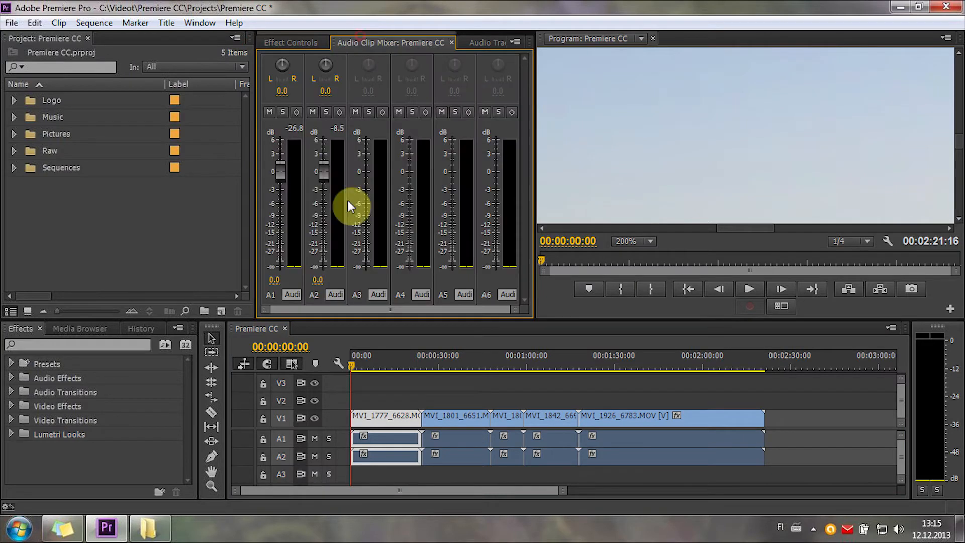
# Place the playhead at 00:00:19:07, select the MVI_1777_6628 clip and enable keyframe writing for A1 and A2 in the Audio Clip Mixer
pyautogui.click(386, 394)
pyautogui.click(404, 358)
pyautogui.moveTo(405, 359); pyautogui.dragTo(407, 360)
pyautogui.click(400, 413)
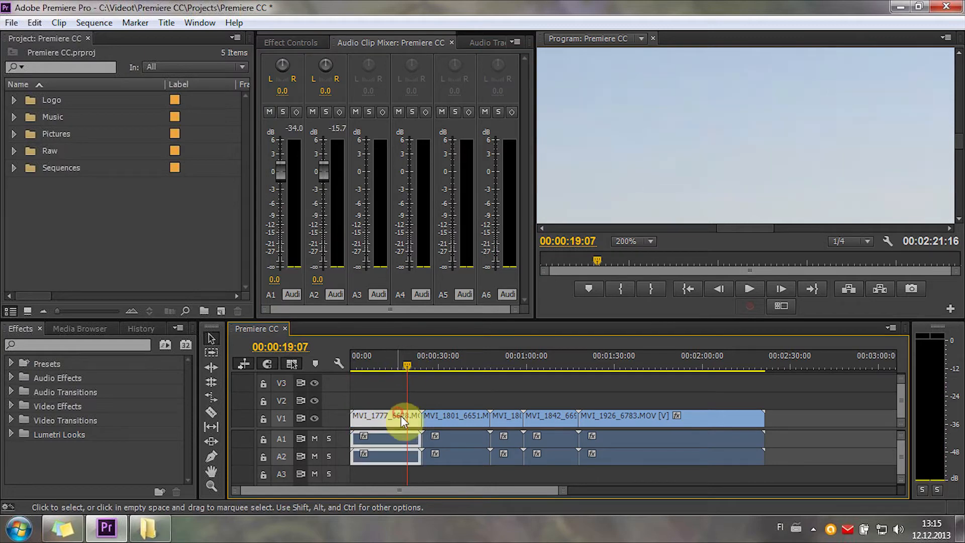
pyautogui.click(297, 113)
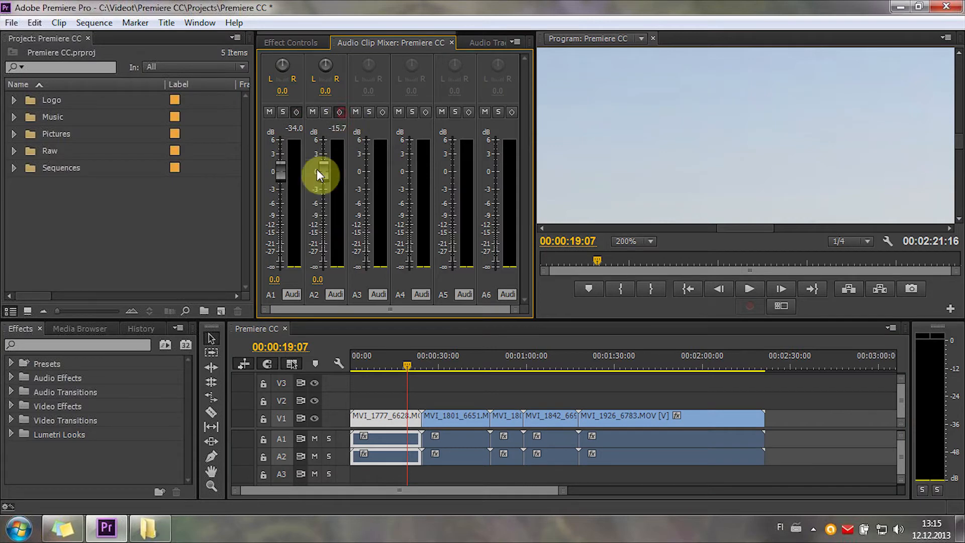
# Record live volume changes on A1 and A2 during playback, ending at -0.8 dB and -8.9 dB
pyautogui.press('space')
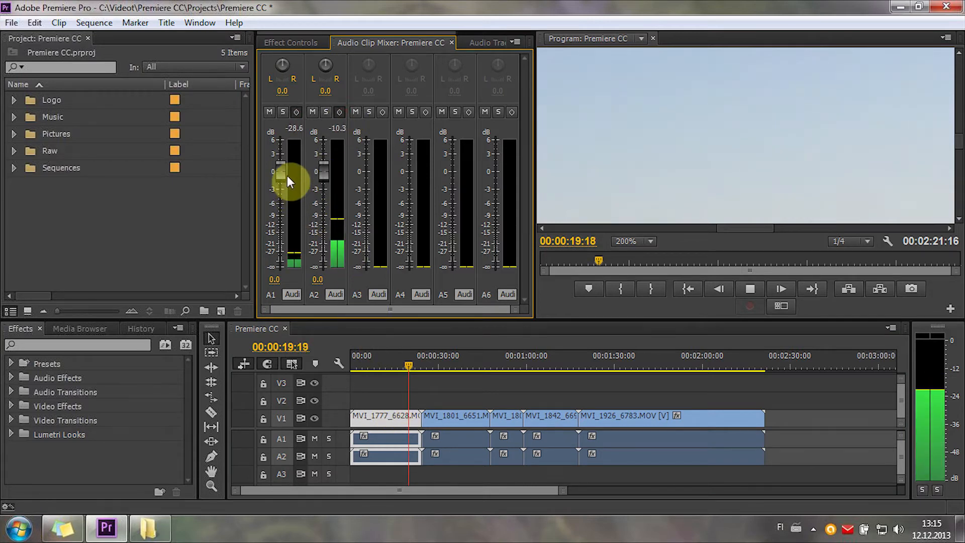
pyautogui.moveTo(287, 176); pyautogui.dragTo(284, 231)
pyautogui.moveTo(322, 176); pyautogui.dragTo(281, 171)
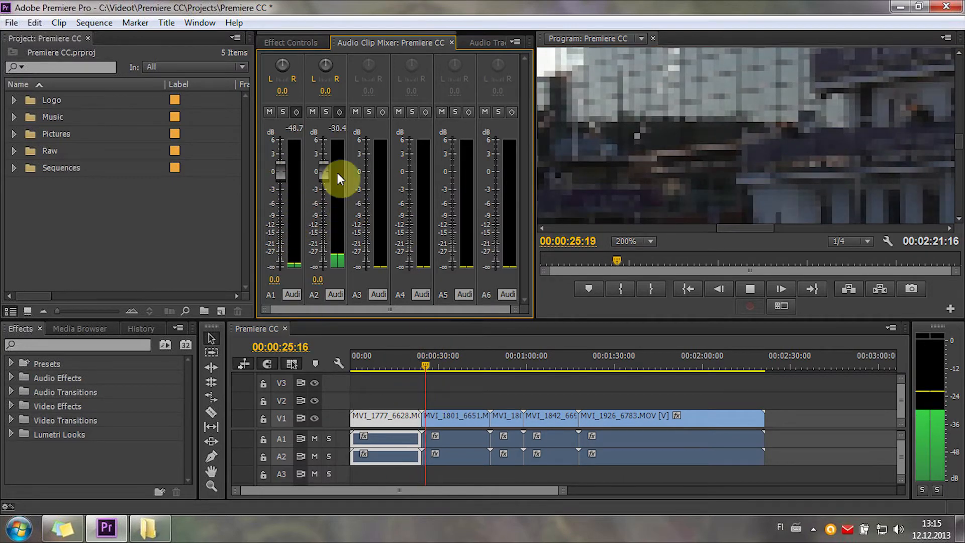
pyautogui.moveTo(324, 179); pyautogui.dragTo(316, 207)
pyautogui.moveTo(280, 174); pyautogui.dragTo(323, 169)
pyautogui.moveTo(282, 216); pyautogui.dragTo(329, 219)
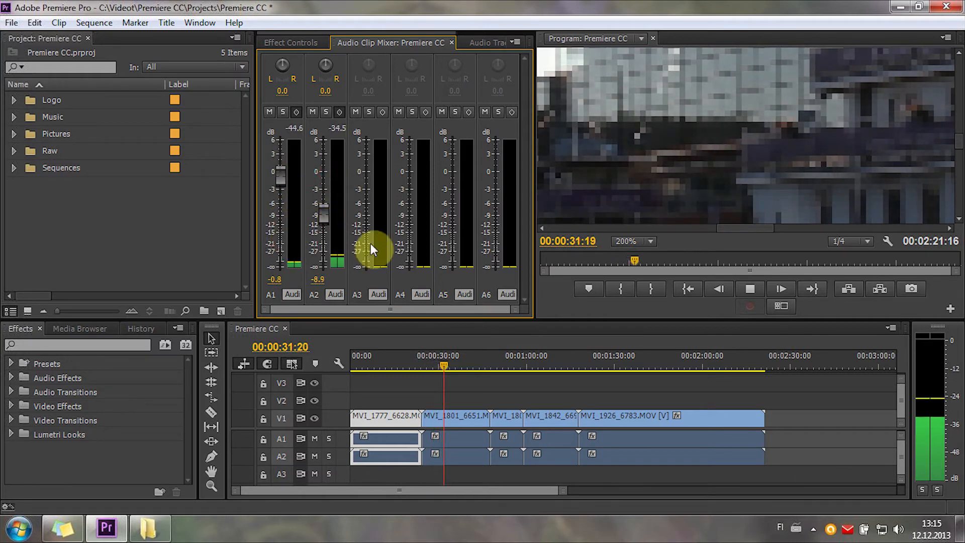
pyautogui.press('space')
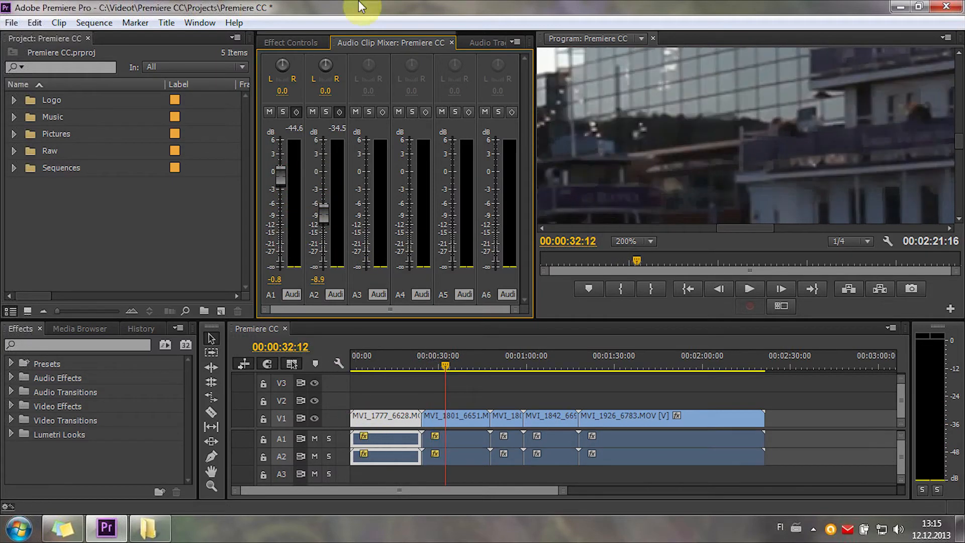
# Examine the recorded volume keyframes of the first two clips in Effect Controls, and return to the Audio Clip Mixer
pyautogui.click(279, 44)
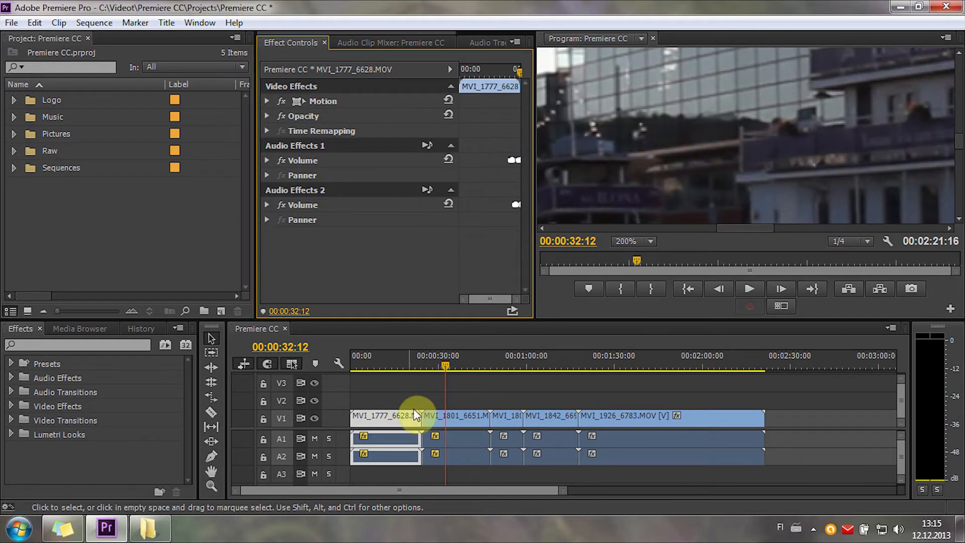
pyautogui.click(442, 417)
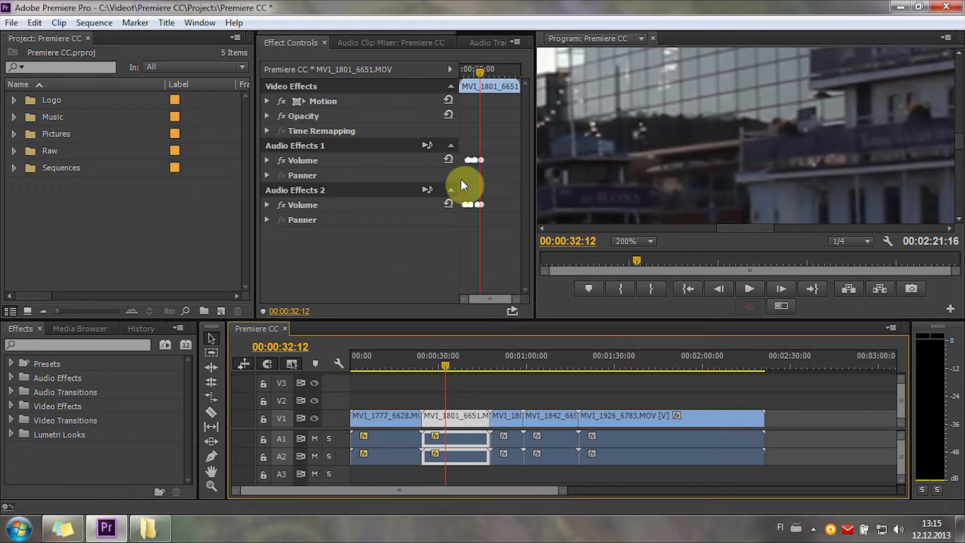
pyautogui.click(356, 43)
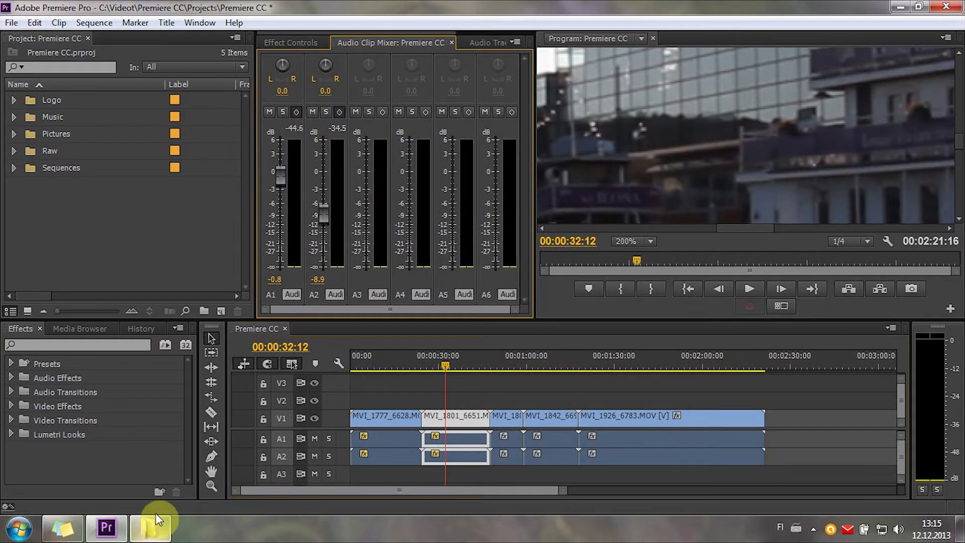
# Revert the project to its New/Open history state and show the Effects list again
pyautogui.click(138, 329)
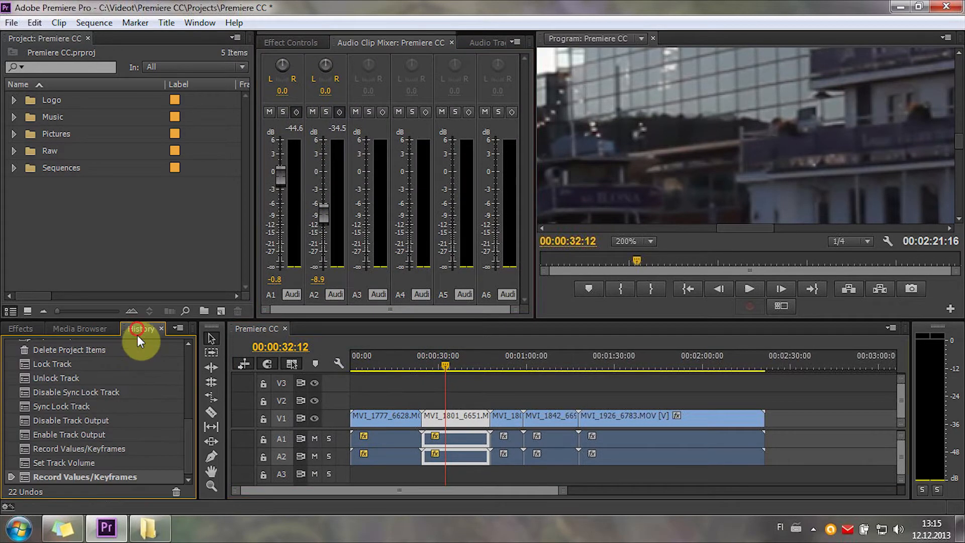
pyautogui.moveTo(188, 435); pyautogui.dragTo(167, 348)
pyautogui.click(56, 347)
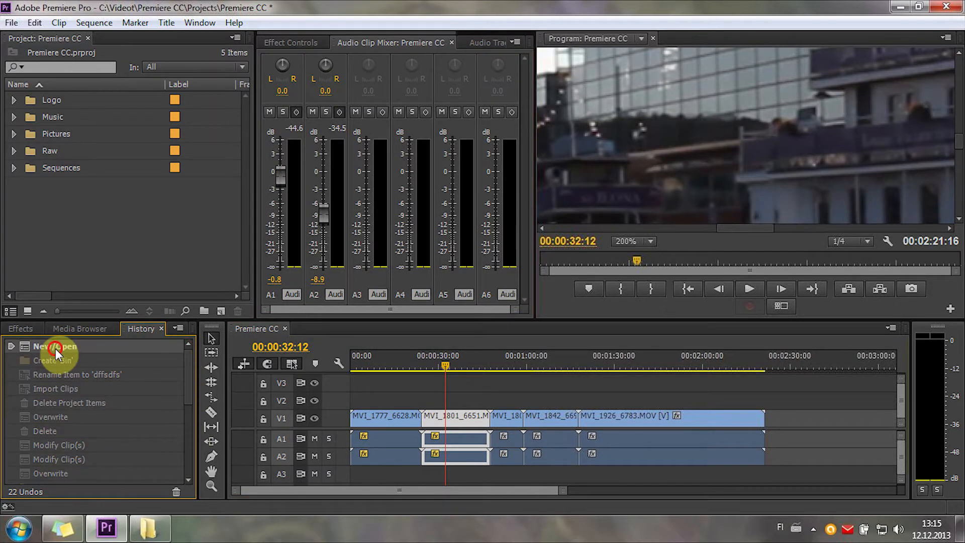
pyautogui.click(18, 329)
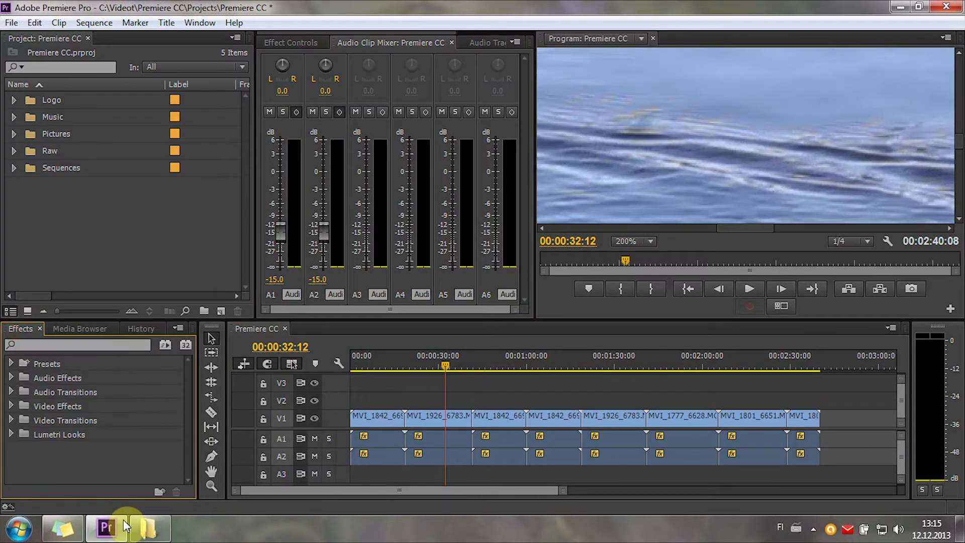
# Switch to Sticky Notes and read the tip about showing audio time units for audio editing
pyautogui.click(56, 532)
pyautogui.click(100, 265)
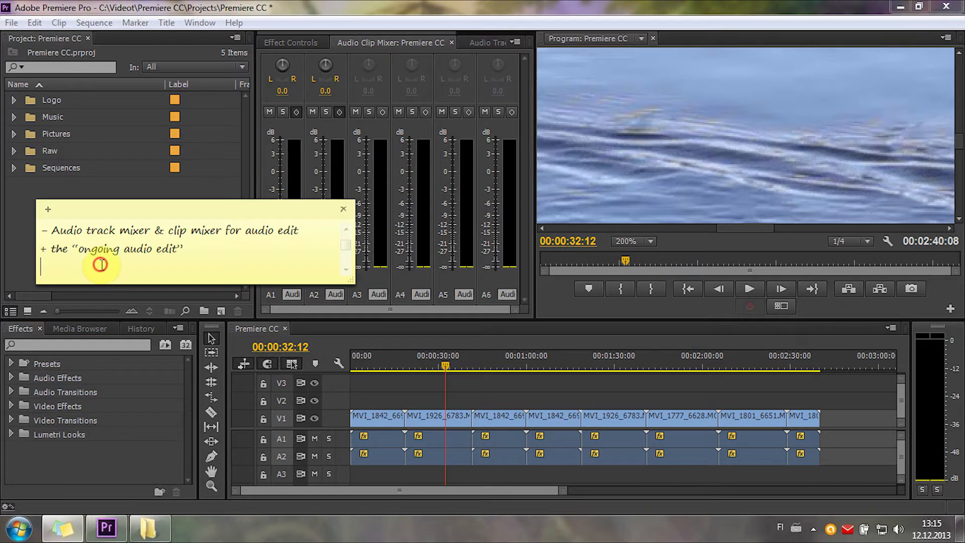
pyautogui.press('Down')
pyautogui.press('Down')
pyautogui.press('Down')
pyautogui.press('Up')
pyautogui.press('Up')
pyautogui.press('Up')
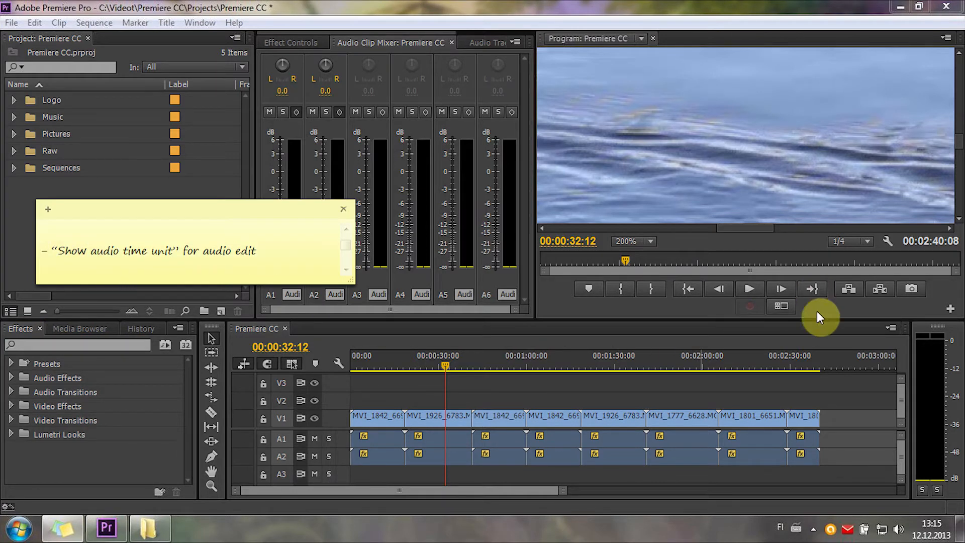
# Return to Premiere Pro, move the playhead to the sequence start, set the program monitor zoom to Fit and show Effect Controls
pyautogui.moveTo(403, 361); pyautogui.dragTo(334, 371)
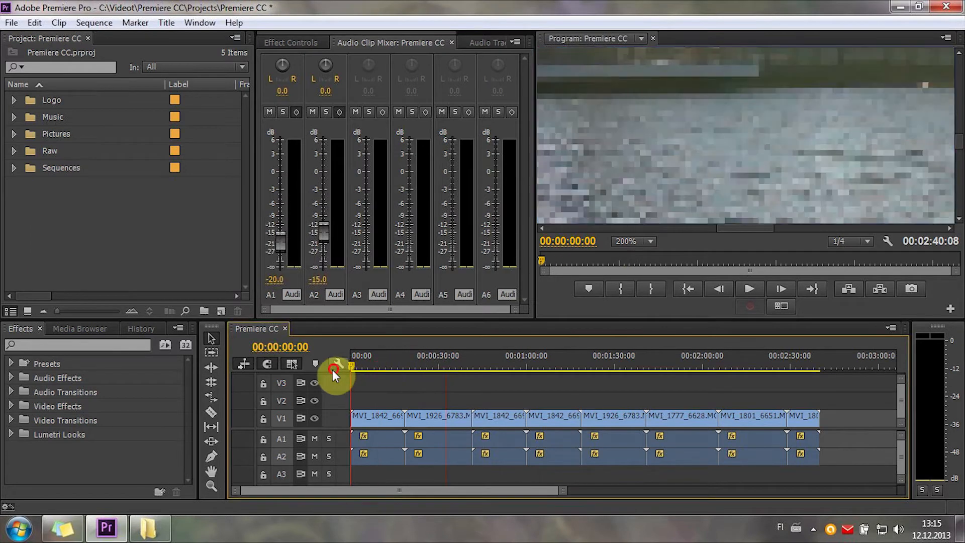
pyautogui.press('=')
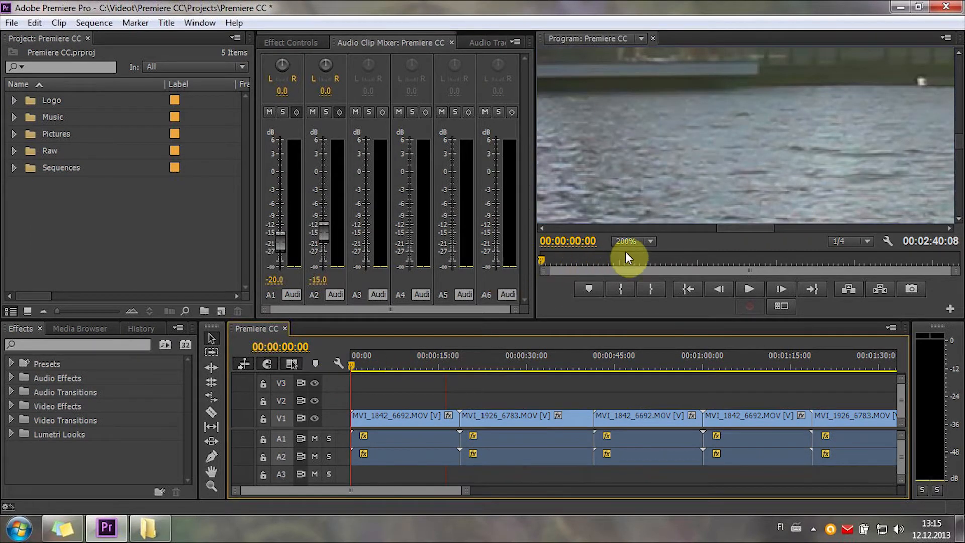
pyautogui.click(634, 243)
pyautogui.click(637, 251)
pyautogui.click(352, 368)
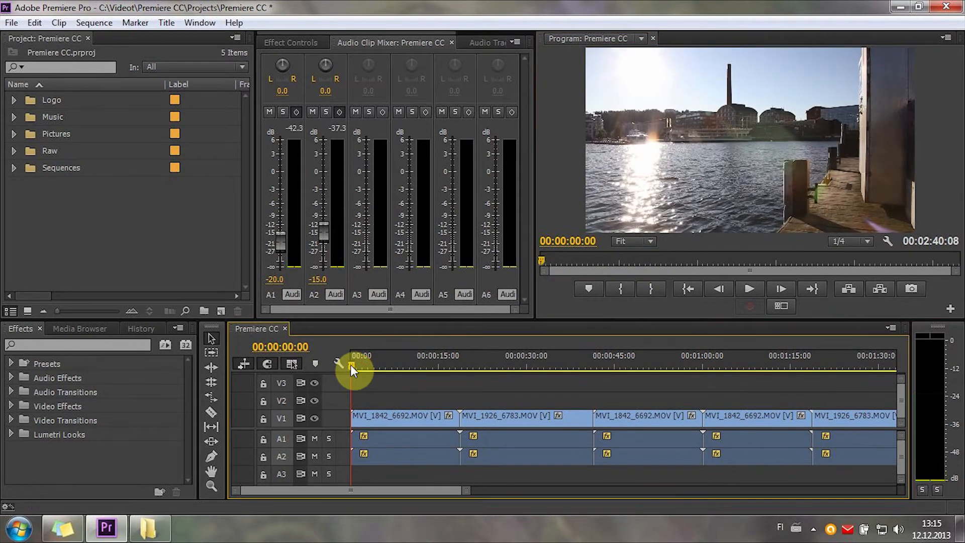
pyautogui.press('=')
pyautogui.click(281, 42)
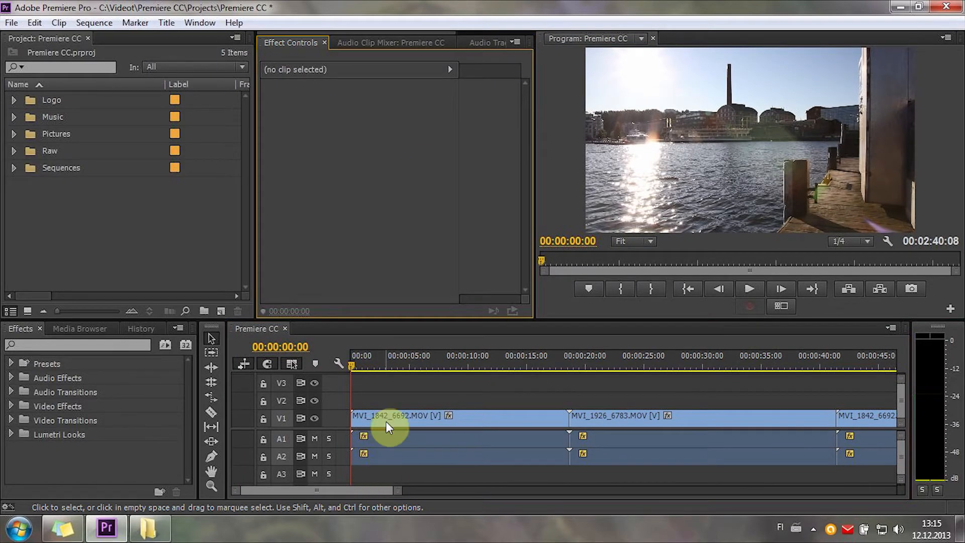
# Step the playhead one frame forward and back at close timeline zoom to inspect the smallest frame-based increment
pyautogui.press('Right')
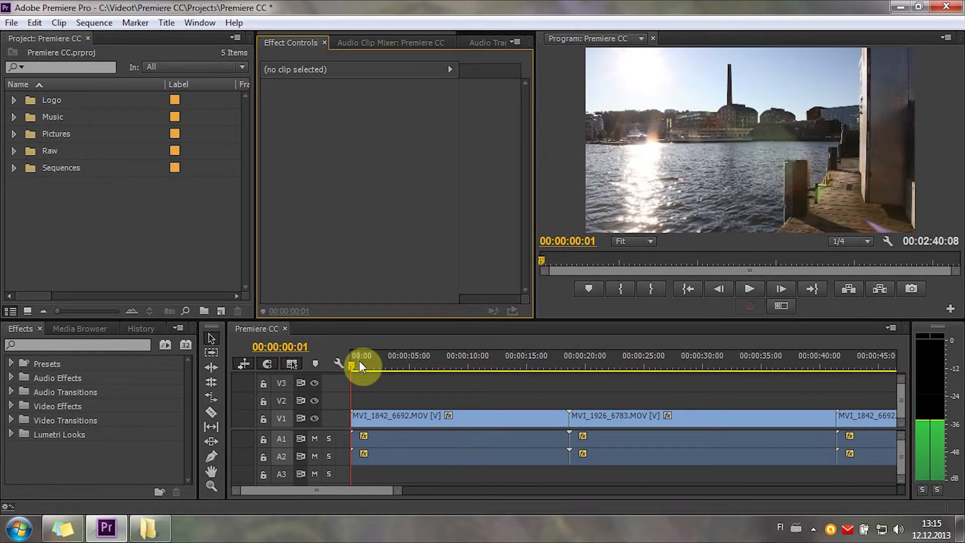
pyautogui.press('=')
pyautogui.press('=')
pyautogui.press('=')
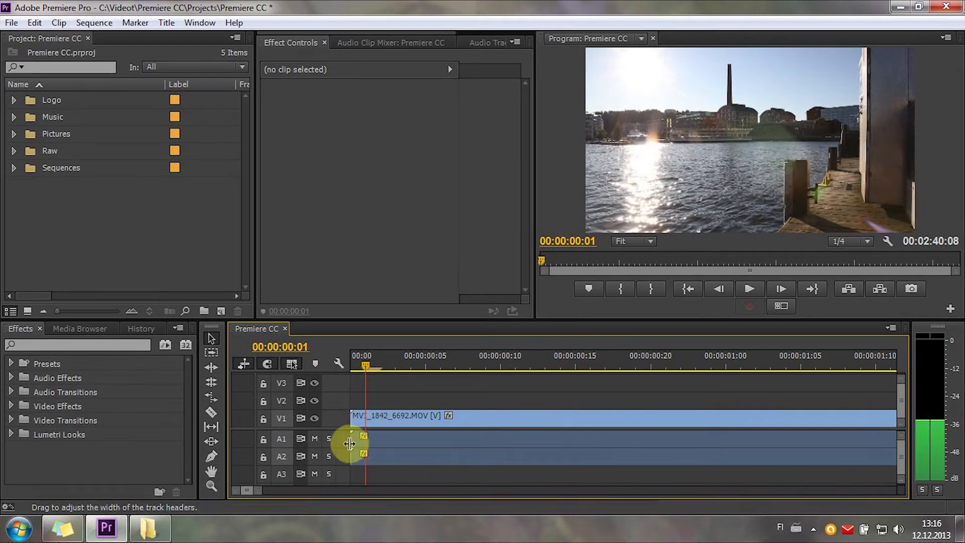
pyautogui.press('Left')
# Turn on Show Audio Time Units for the sequence and magnify the timeline to sample-level divisions
pyautogui.click(892, 327)
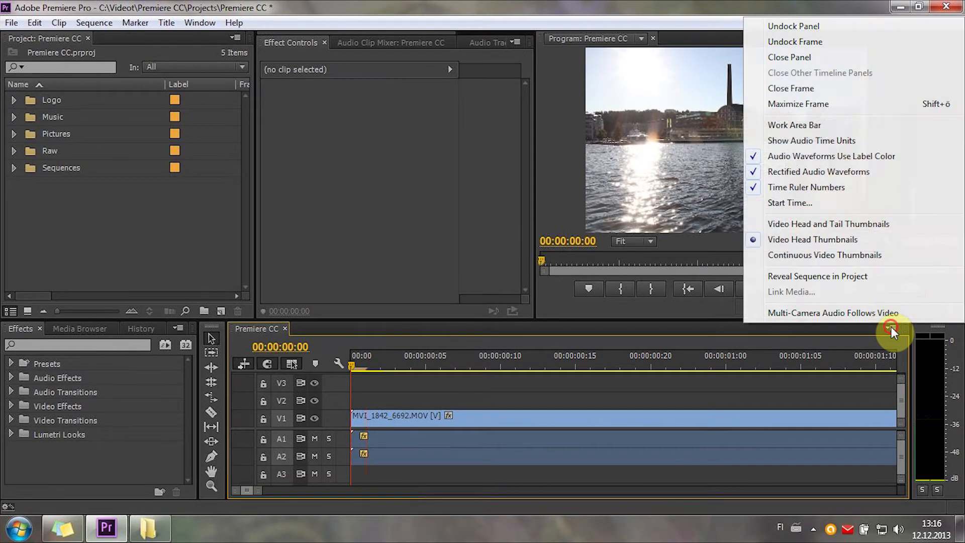
pyautogui.click(822, 142)
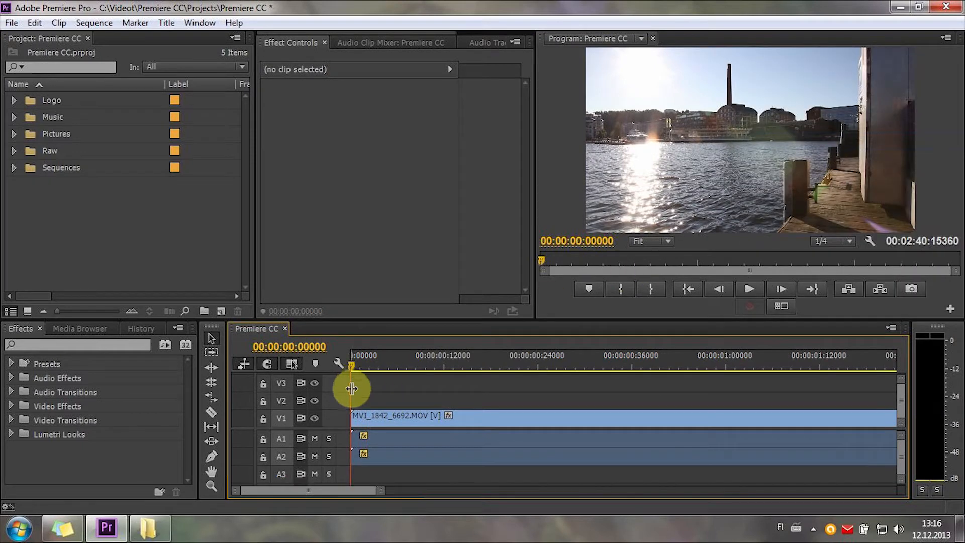
pyautogui.press('=')
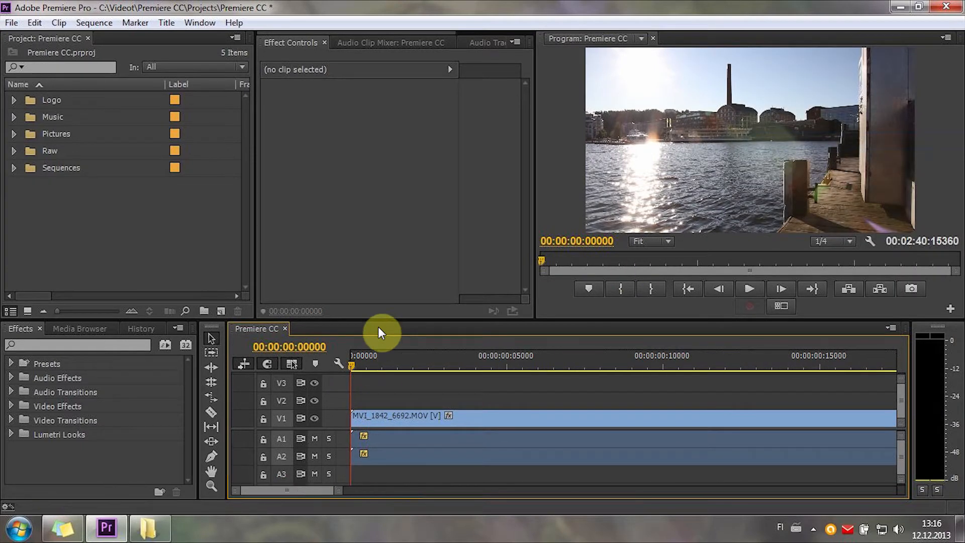
pyautogui.press('=')
# Split the A1 and A2 audio of the first MVI_1842_6692 clip with the Razor tool at five points within about its first 1600 samples
pyautogui.press('c')
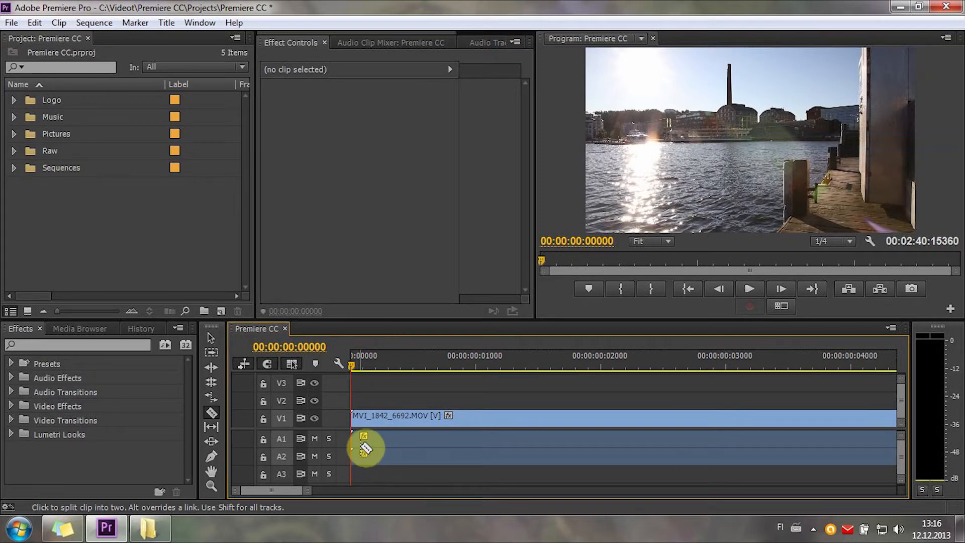
pyautogui.click(377, 447)
pyautogui.click(435, 448)
pyautogui.click(482, 449)
pyautogui.click(530, 450)
pyautogui.click(552, 453)
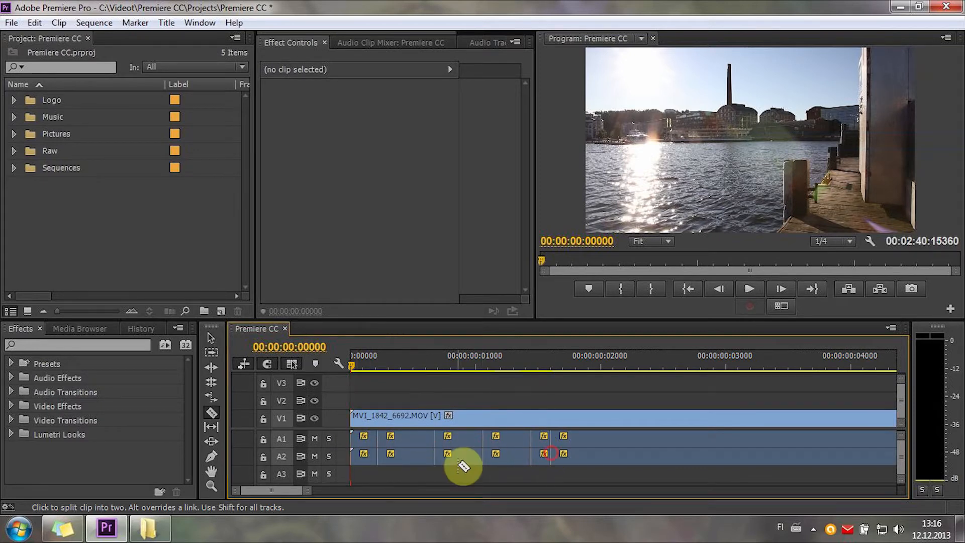
# Increase the height of audio tracks A1 and A2 to show their waveforms, and select the second audio segment with the Selection tool
pyautogui.press('v')
pyautogui.moveTo(343, 447); pyautogui.dragTo(340, 470)
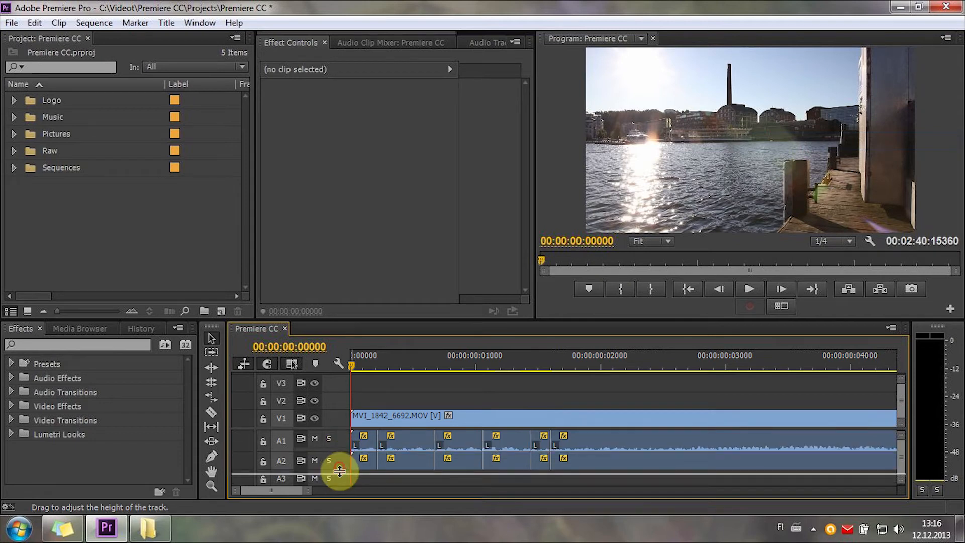
pyautogui.click(402, 449)
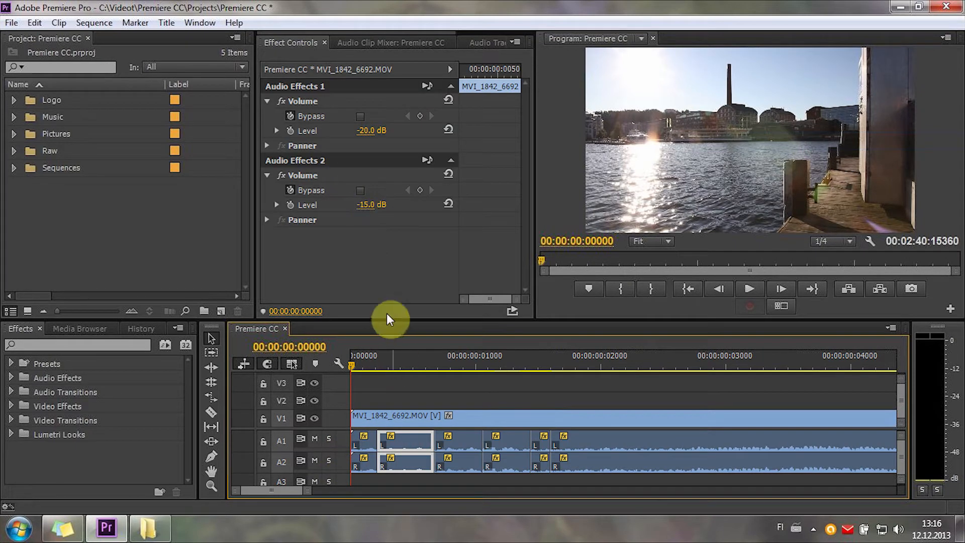
# Adjust the volume levels of the second and third audio segments, setting the third segment's first channel to -5.1 dB, and deselect them
pyautogui.moveTo(366, 204); pyautogui.dragTo(378, 132)
pyautogui.click(469, 449)
pyautogui.click(367, 205)
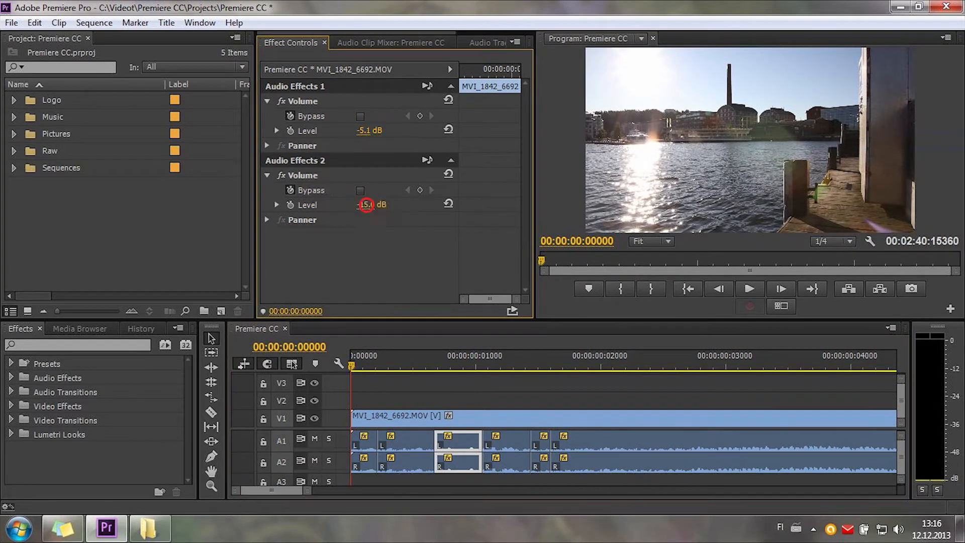
pyautogui.click(503, 391)
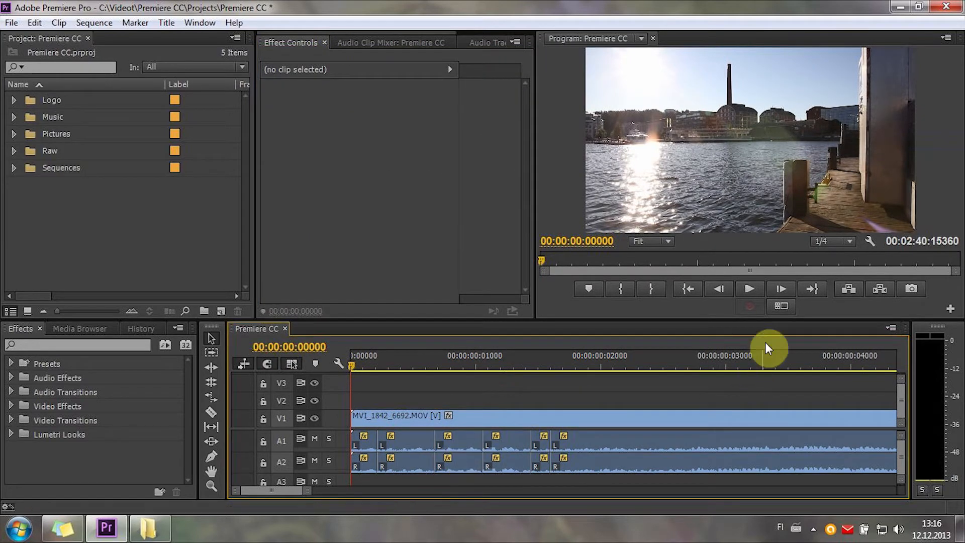
# Turn off Show Audio Time Units for the sequence and place the playhead at the start of the timeline
pyautogui.click(918, 328)
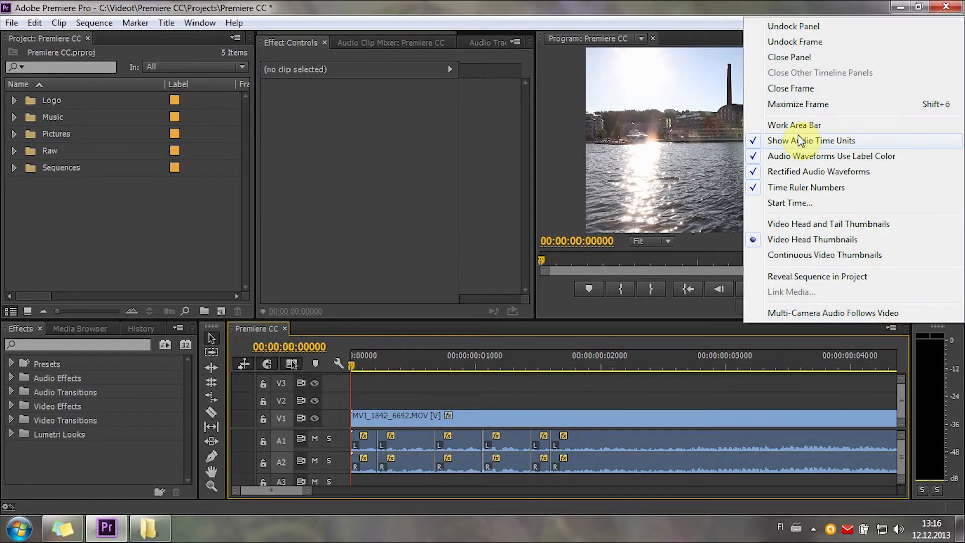
pyautogui.click(800, 141)
pyautogui.click(359, 354)
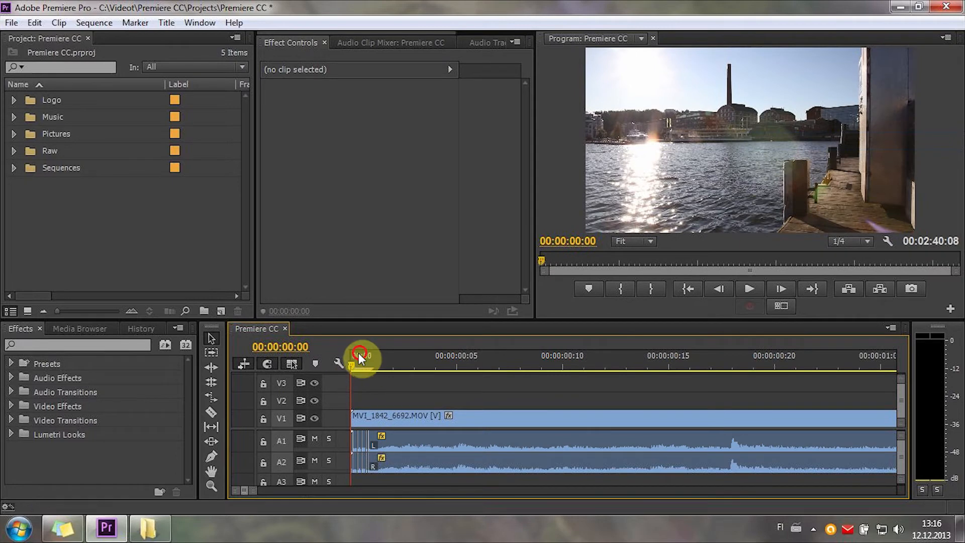
# Step the playhead one frame forward and back across the sub-frame audio cuts to compare them with frame increments
pyautogui.press('Right')
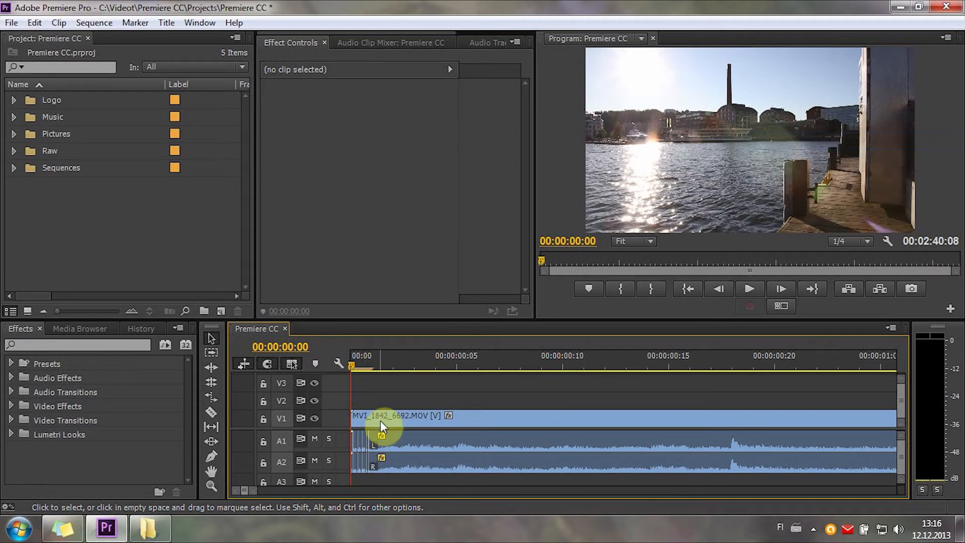
pyautogui.press('Left')
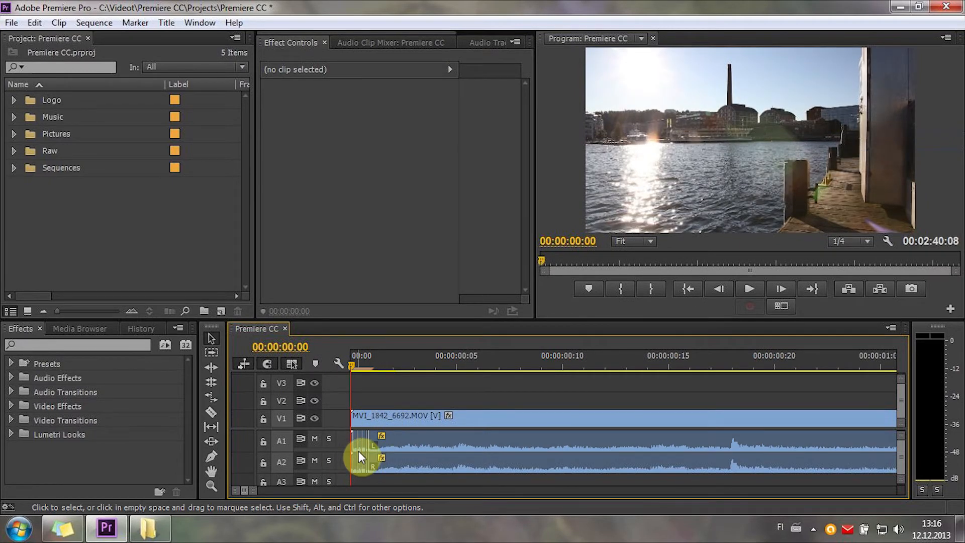
pyautogui.press('Right')
pyautogui.press('Left')
pyautogui.press('Right')
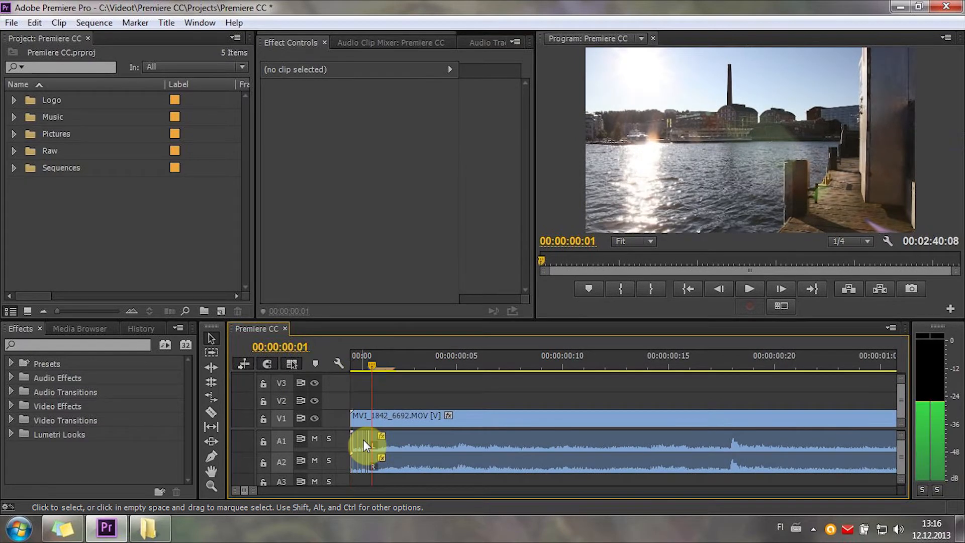
pyautogui.press('Left')
# Revert the project to its New/Open history state to discard the razor cuts and volume edits, and show the effects list again
pyautogui.click(141, 329)
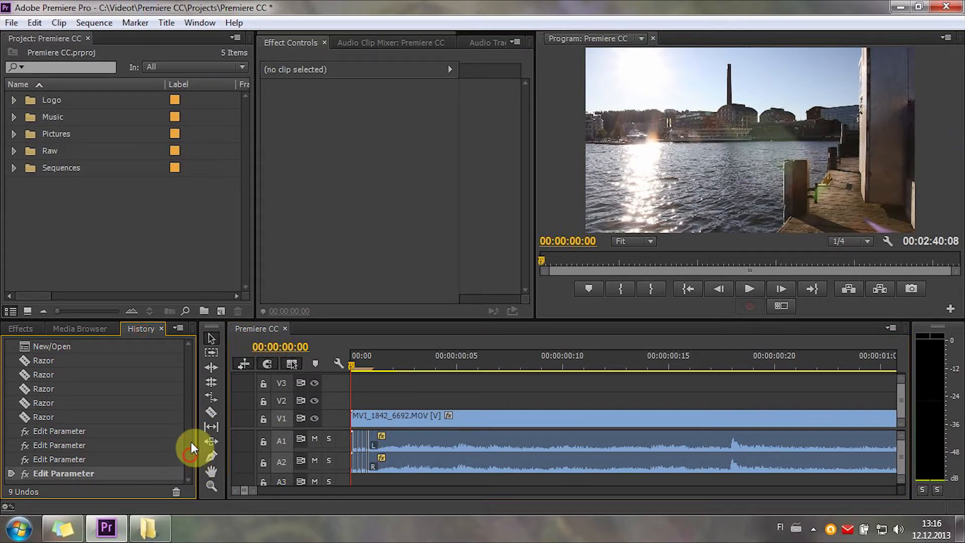
pyautogui.click(74, 349)
pyautogui.click(19, 329)
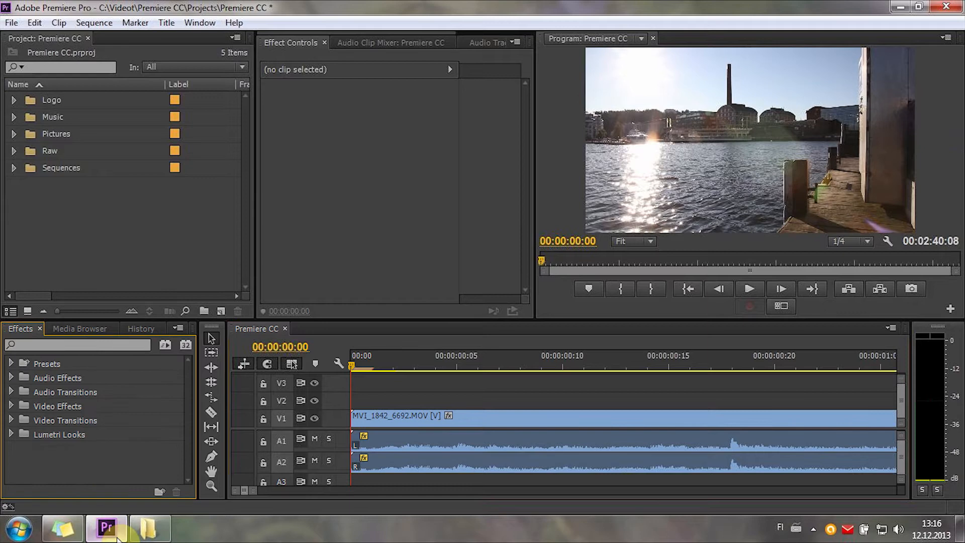
# Switch to Sticky Notes and read the tip about removing the title safe margin lines
pyautogui.click(83, 531)
pyautogui.scroll(-3, 151, 269)
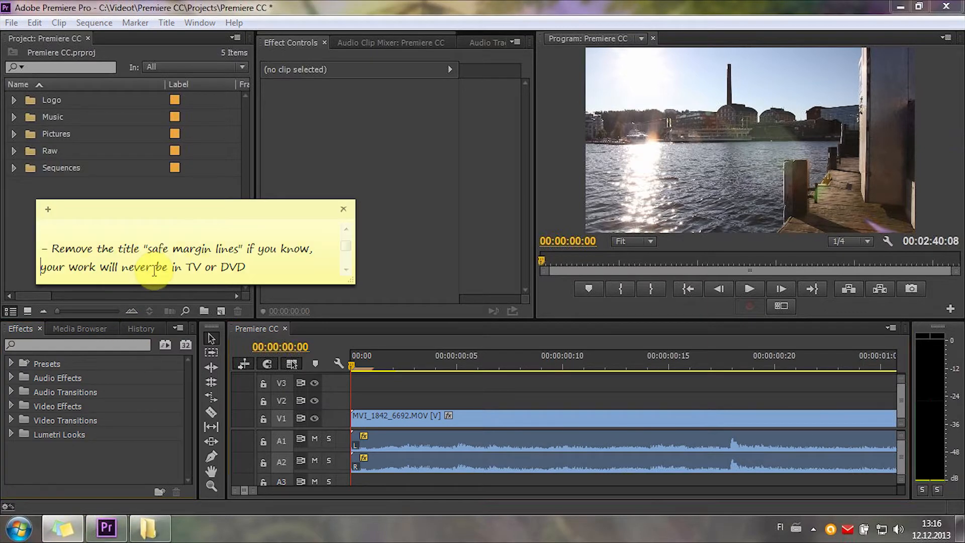
pyautogui.click(154, 270)
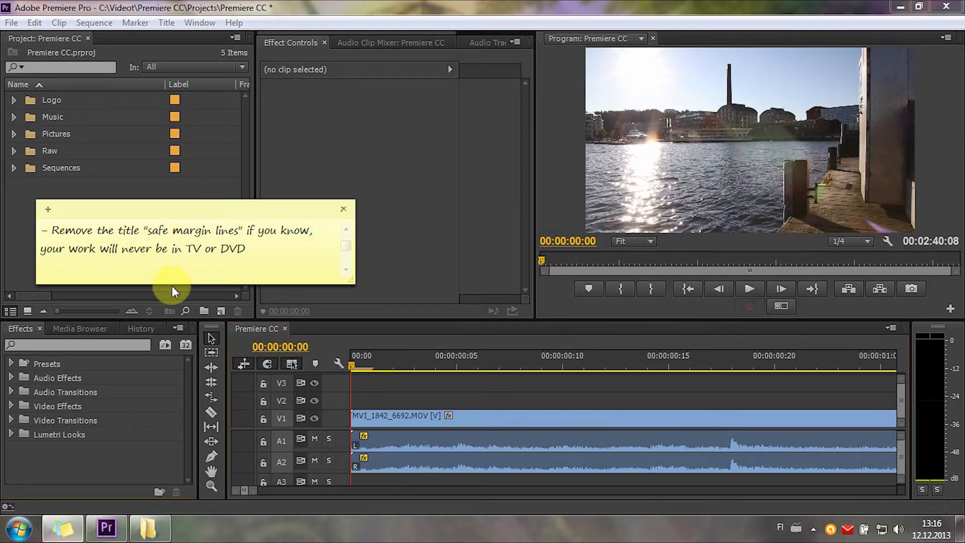
# Return to Premiere Pro, create a new title with the default settings, and widen the title editor's preview area
pyautogui.click(15, 238)
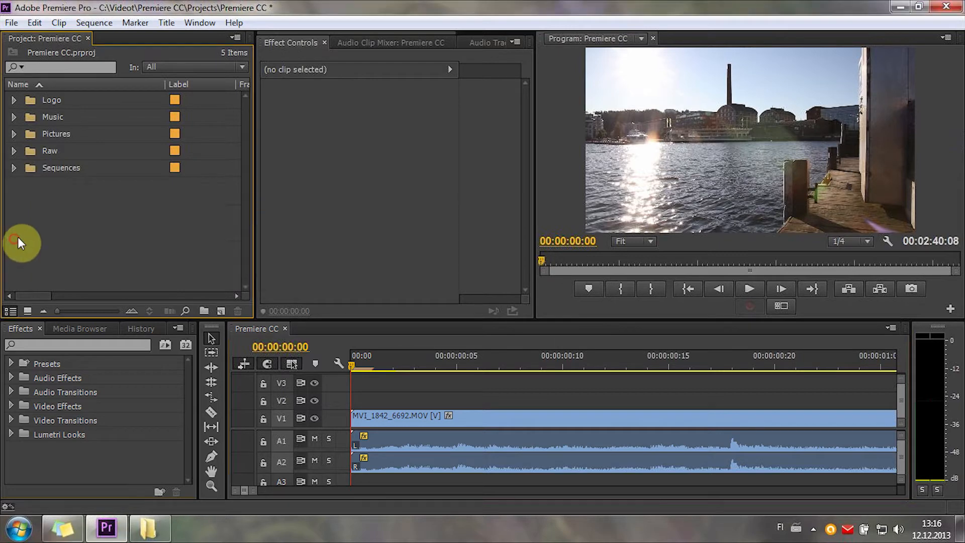
pyautogui.rightClick(95, 238)
pyautogui.moveTo(153, 280)
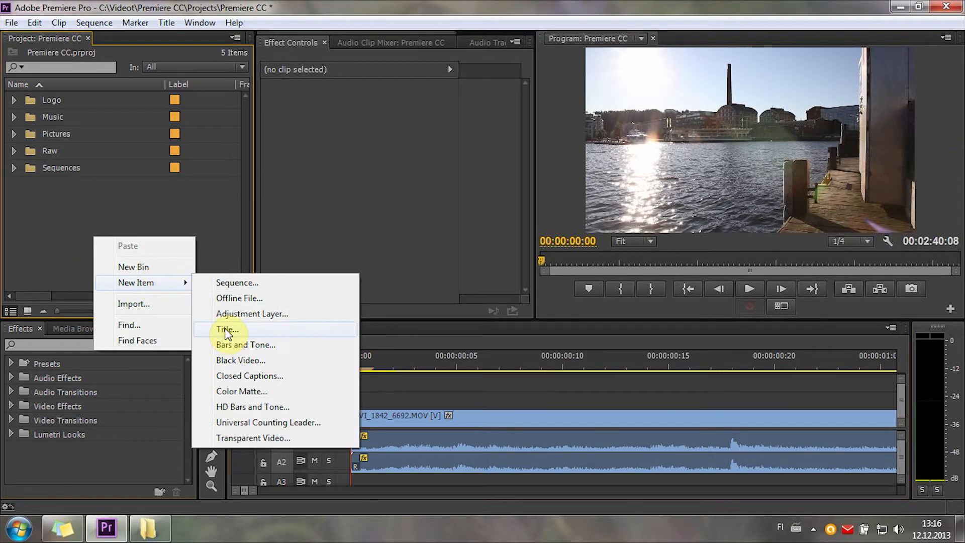
pyautogui.click(226, 329)
pyautogui.click(490, 331)
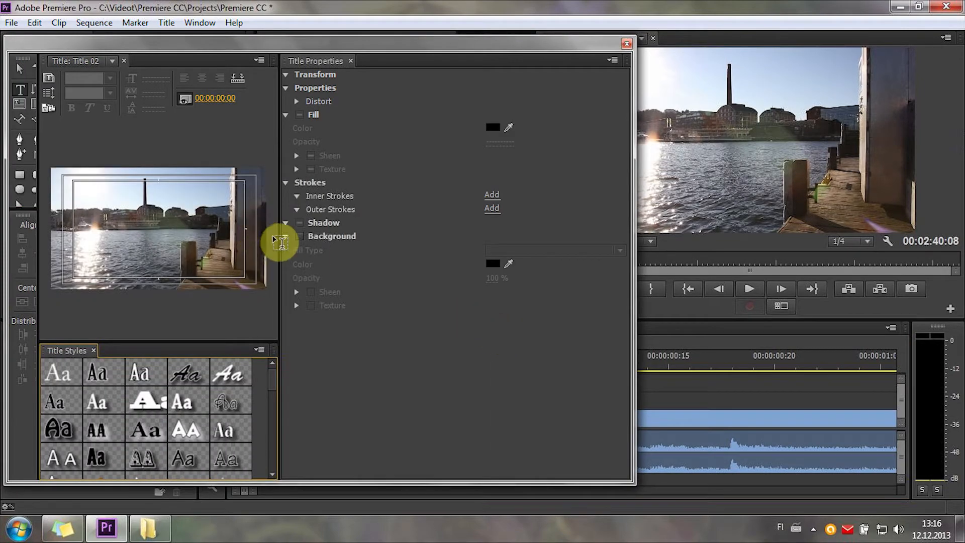
pyautogui.moveTo(281, 237); pyautogui.dragTo(530, 234)
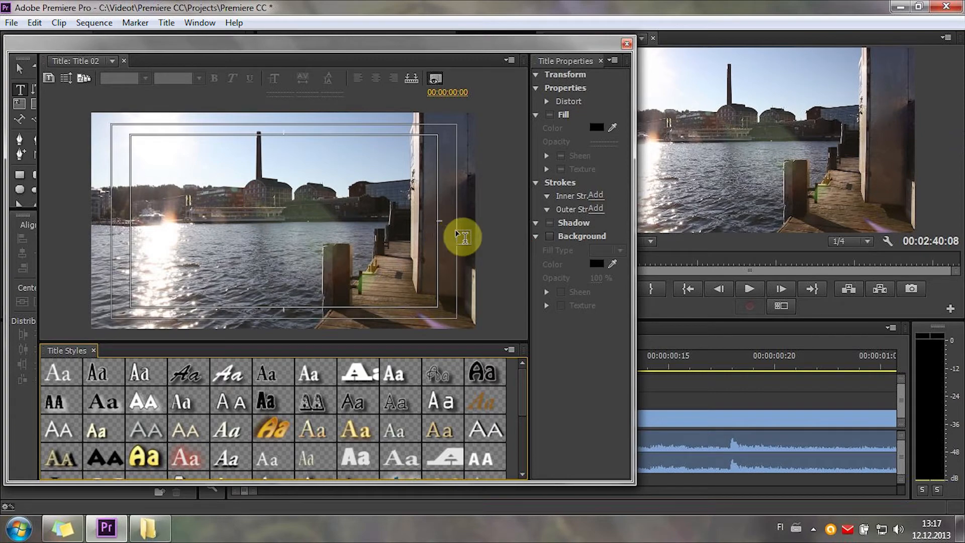
# Turn off the Safe Title Margin and Safe Action Margin guides in the title editor
pyautogui.click(507, 61)
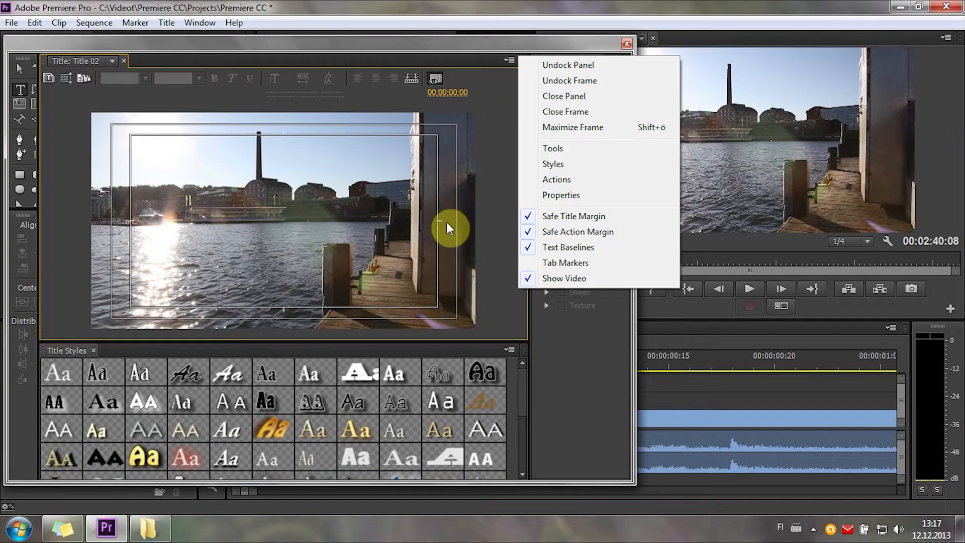
pyautogui.click(576, 217)
pyautogui.click(509, 60)
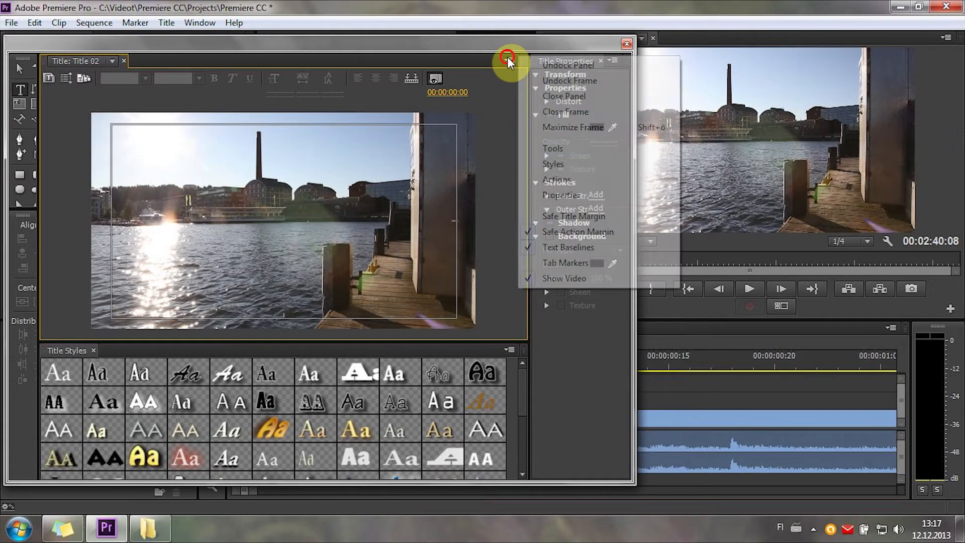
pyautogui.click(573, 232)
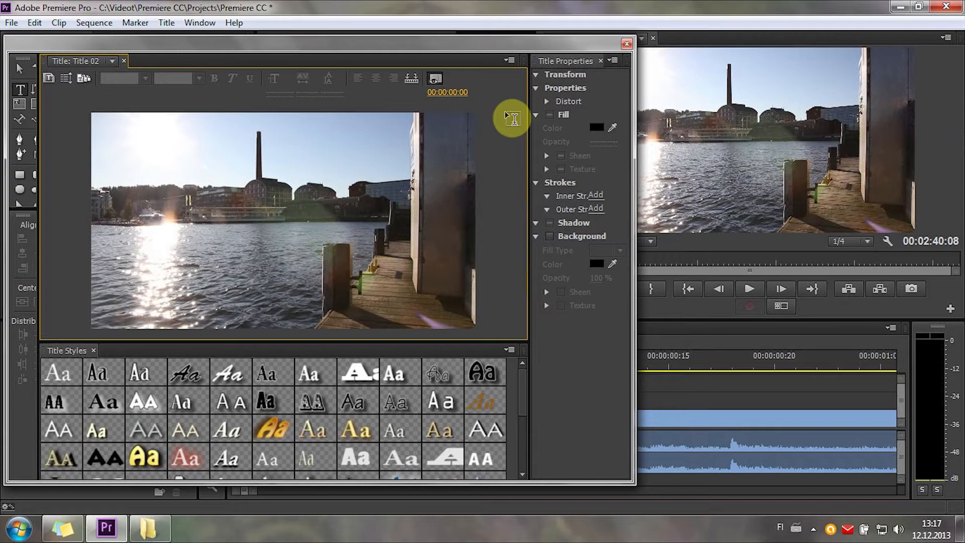
# Show the Safe Title Margin guide once more, hide it again, and close the title editor
pyautogui.click(509, 60)
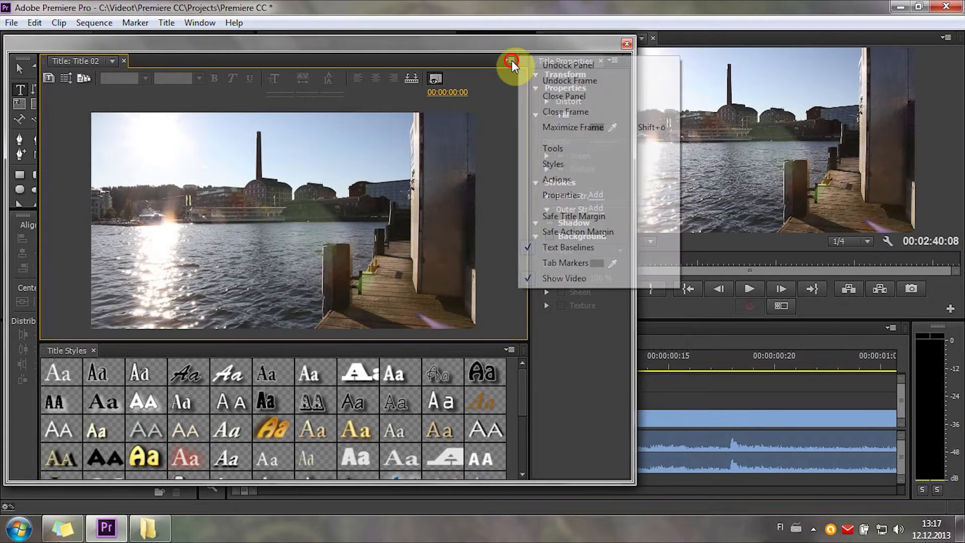
pyautogui.click(585, 231)
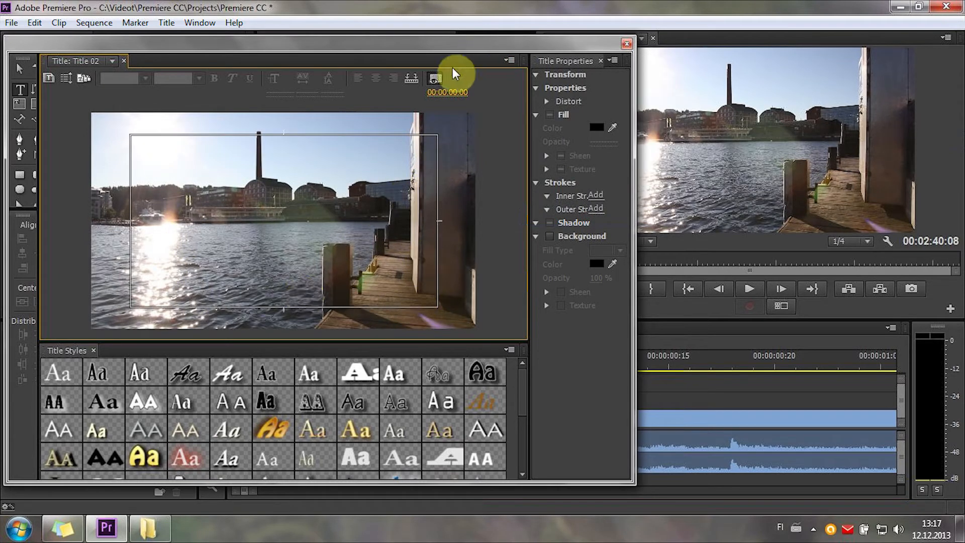
pyautogui.click(509, 60)
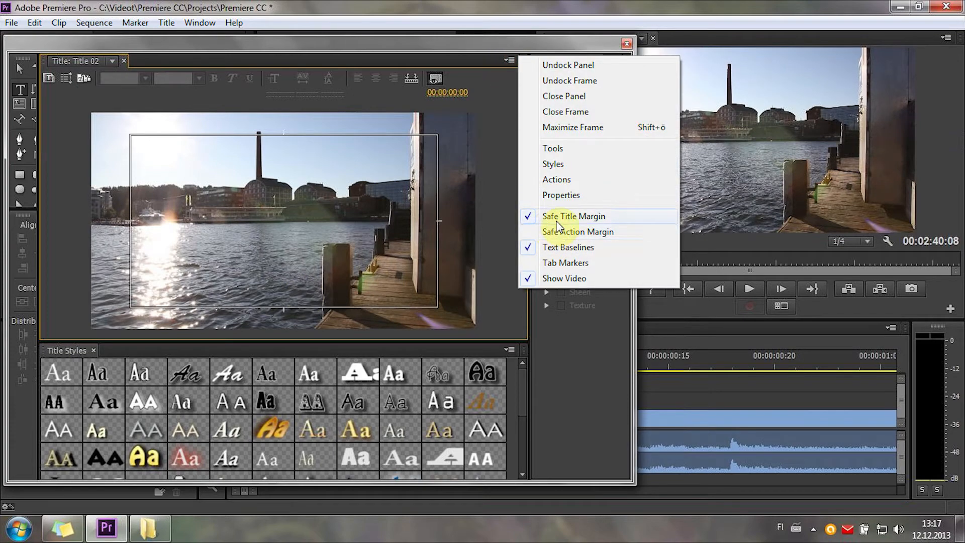
pyautogui.click(558, 221)
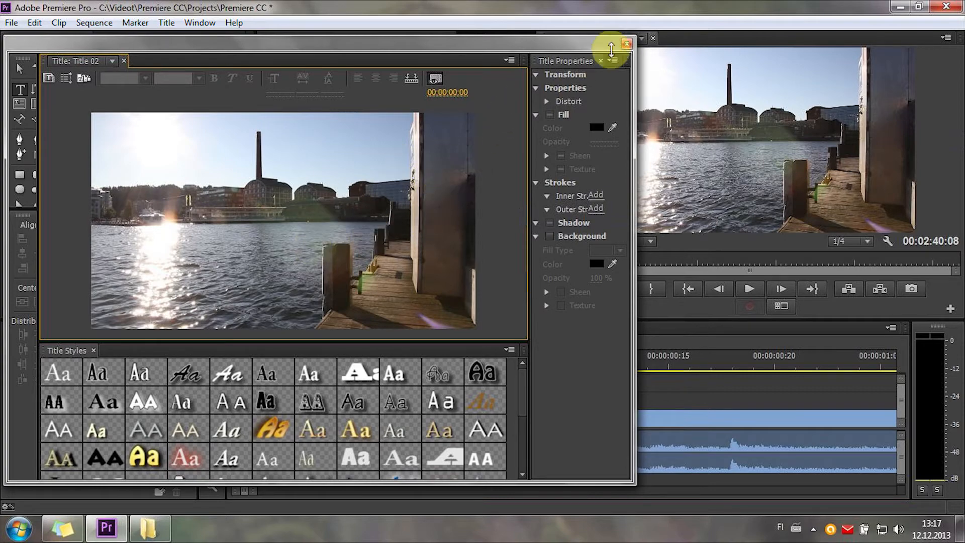
pyautogui.click(623, 41)
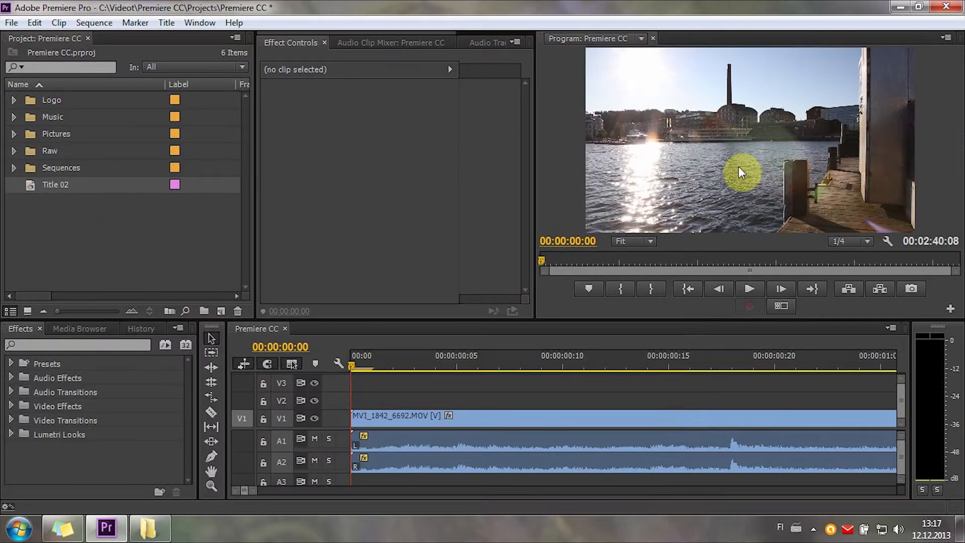
# Turn on the Safe Margins overlay in the program monitor and turn it off again
pyautogui.rightClick(761, 194)
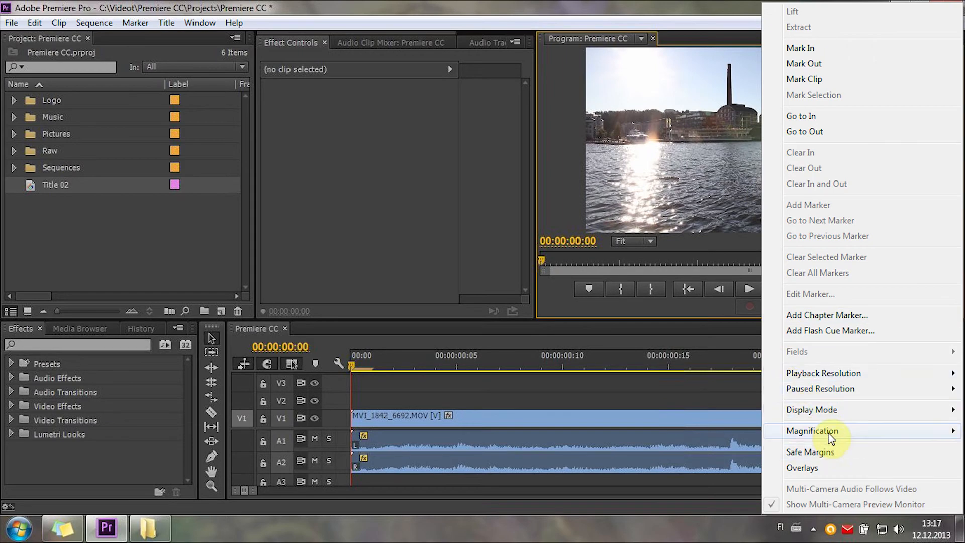
pyautogui.click(827, 452)
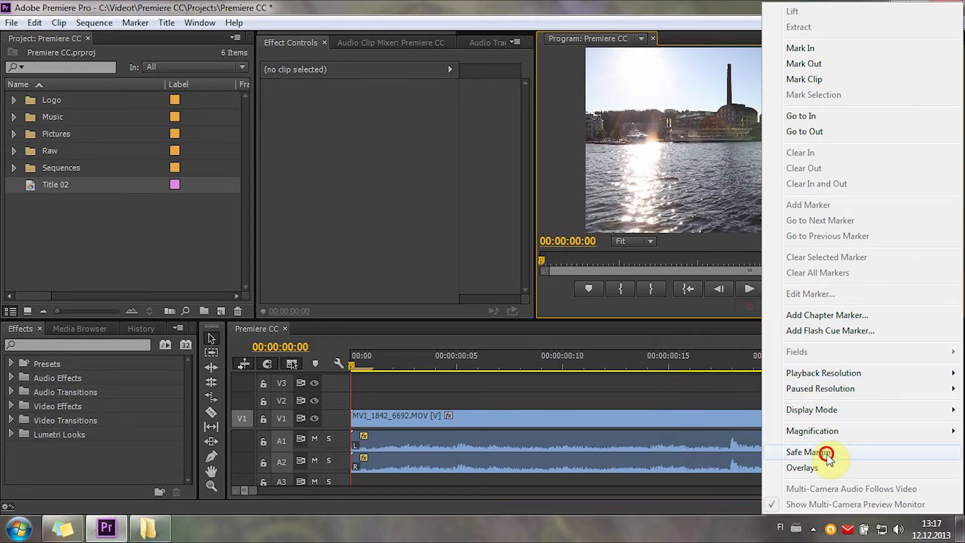
pyautogui.rightClick(726, 160)
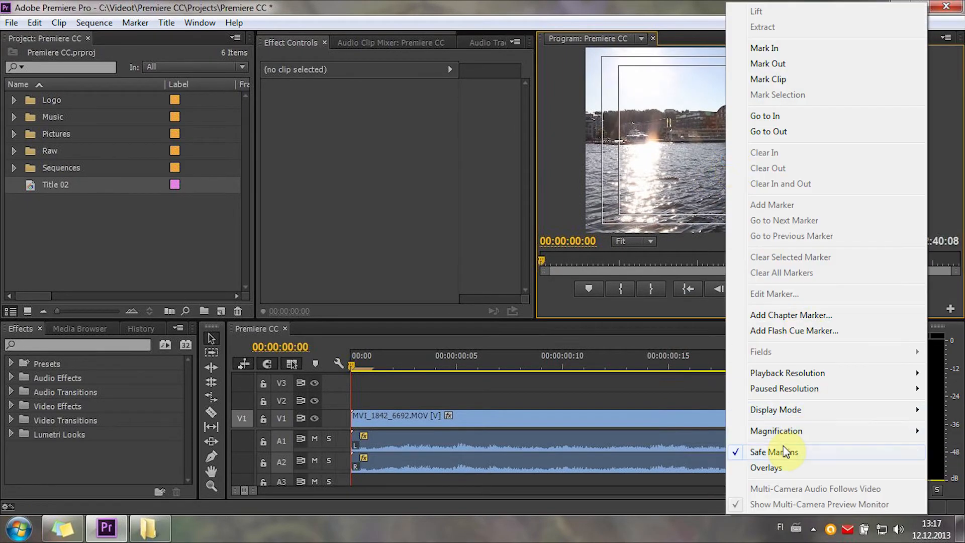
pyautogui.click(782, 452)
# Read the sticky note's tip on targeting the next clip in a lane, and zoom the timeline out to show the successive clips
pyautogui.click(81, 537)
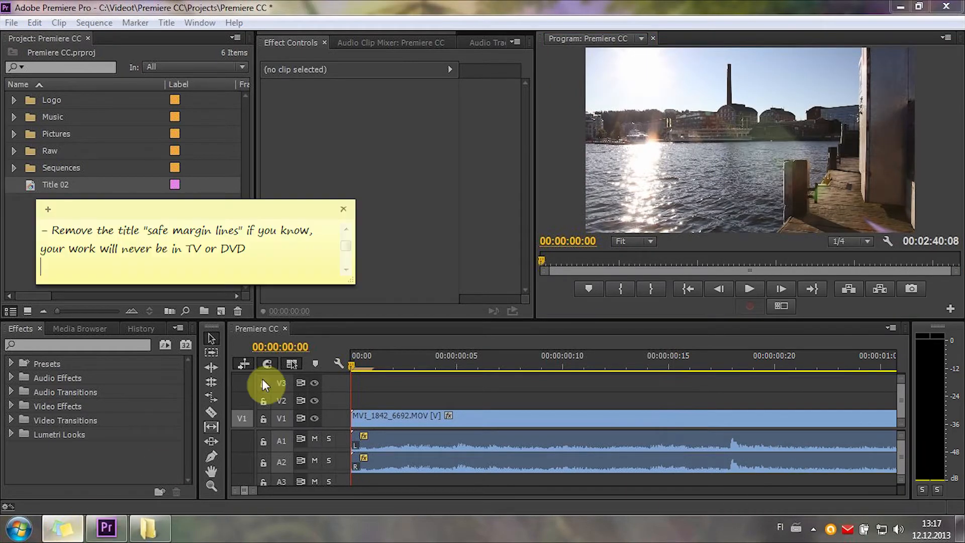
pyautogui.write('- ctrl + up & down (targets the next clip in lane (handy for "effect controls" changes))')
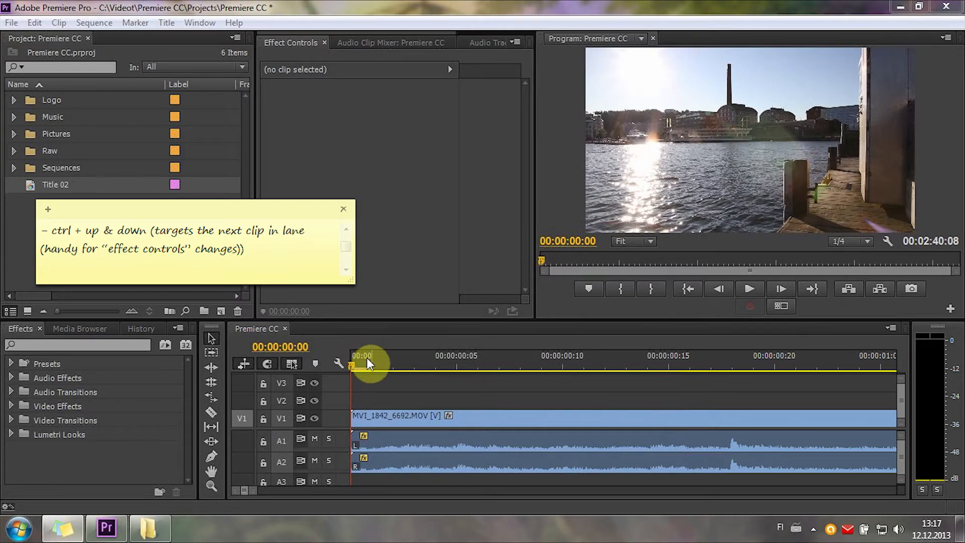
pyautogui.moveTo(367, 357); pyautogui.dragTo(345, 361)
pyautogui.press('-')
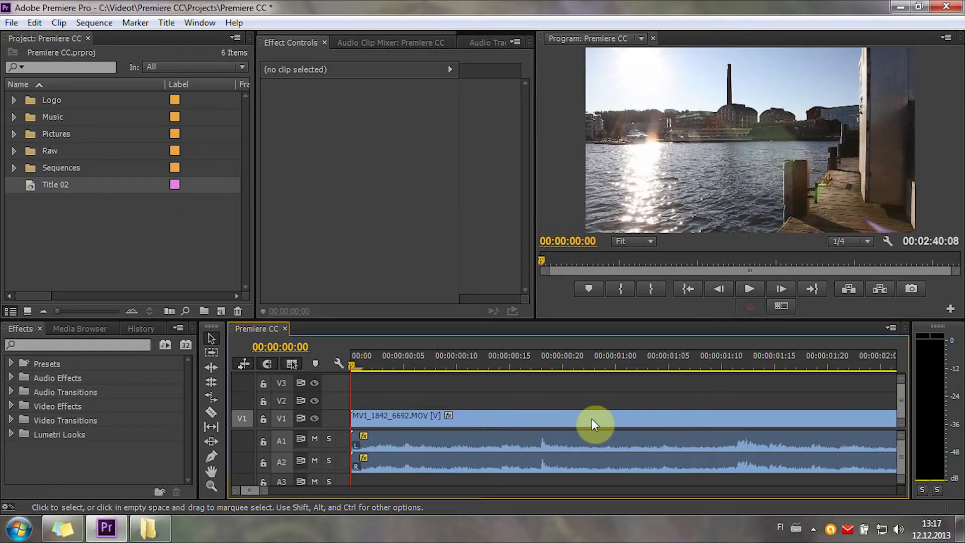
pyautogui.press('-')
pyautogui.press('-')
pyautogui.press('-')
pyautogui.press('-')
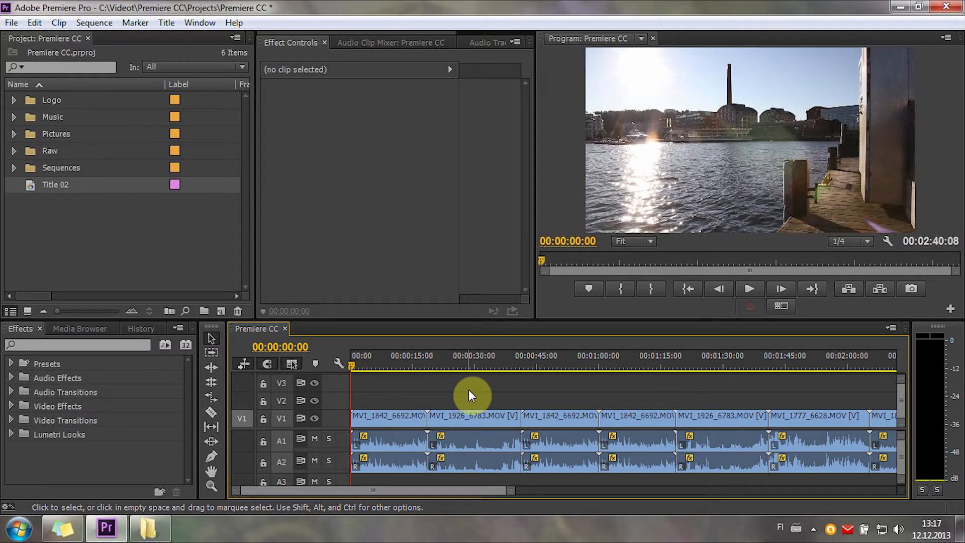
# Remove the multi-camera view and record buttons from the program monitor's button layout and accept the change
pyautogui.click(951, 310)
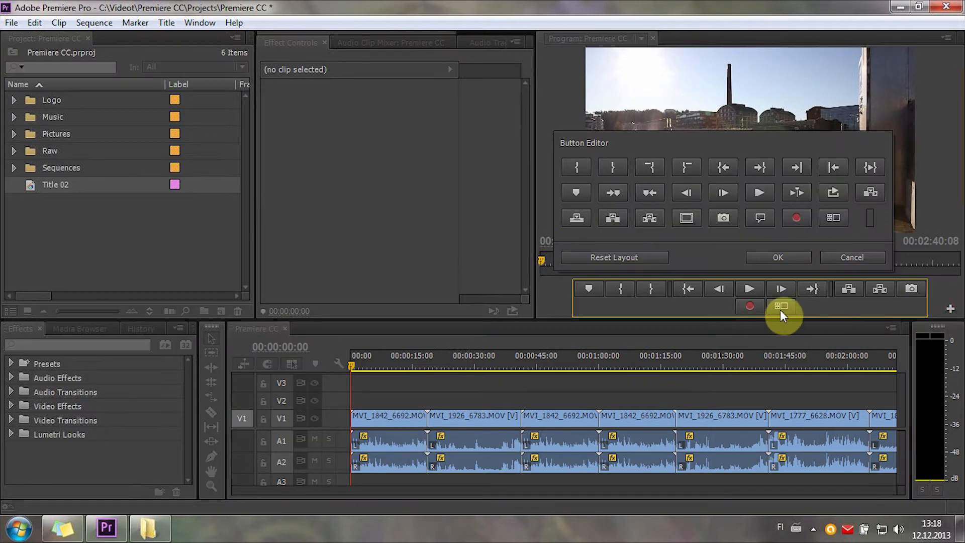
pyautogui.moveTo(781, 310); pyautogui.dragTo(718, 237)
pyautogui.moveTo(751, 307); pyautogui.dragTo(719, 233)
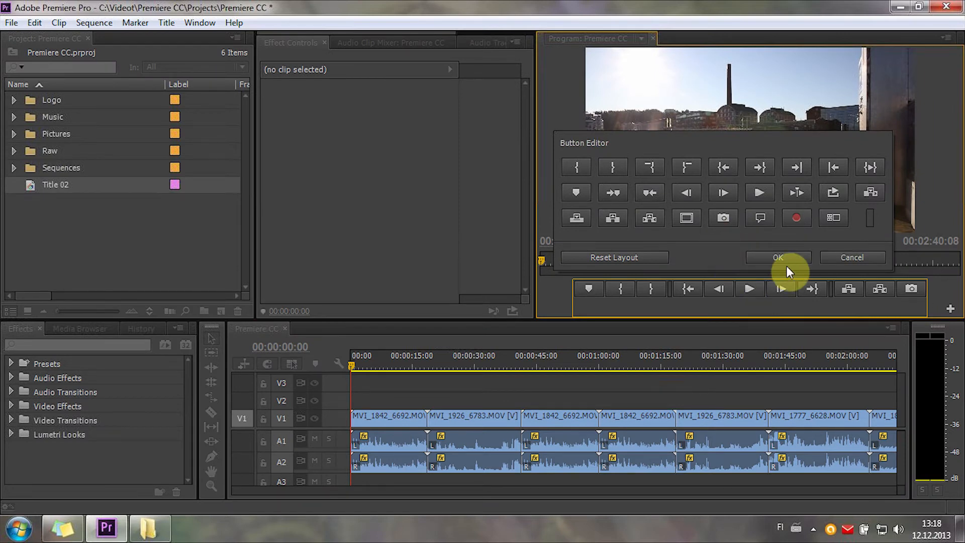
pyautogui.click(785, 264)
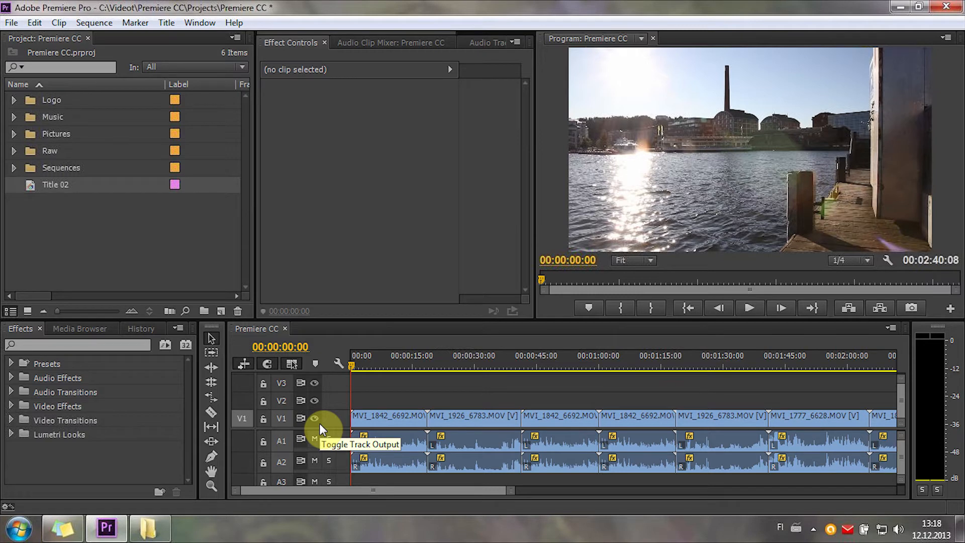
# Target successive clips in the sequence, ending with the third clip at 00:00:41:11 selected with its effect controls shown
pyautogui.click(388, 389)
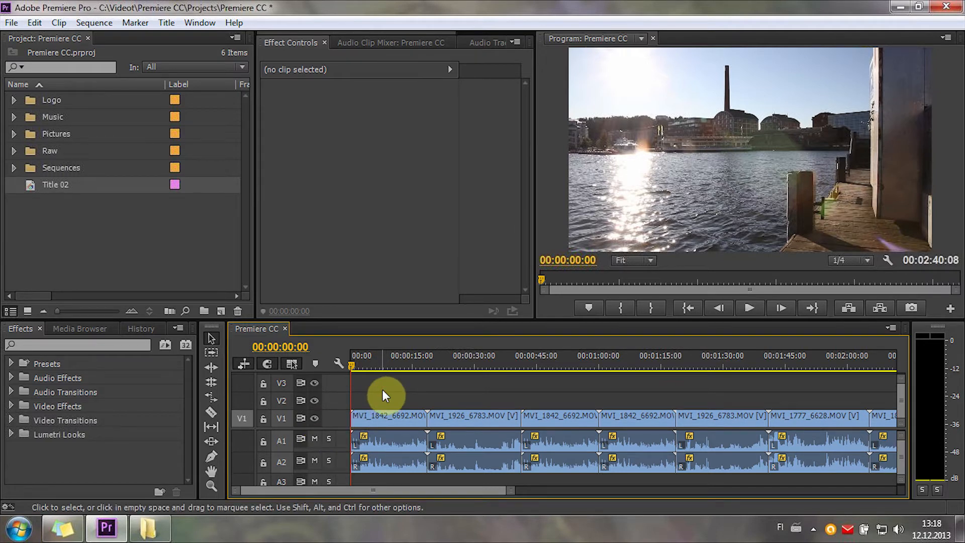
pyautogui.press('Down')
pyautogui.press('Down')
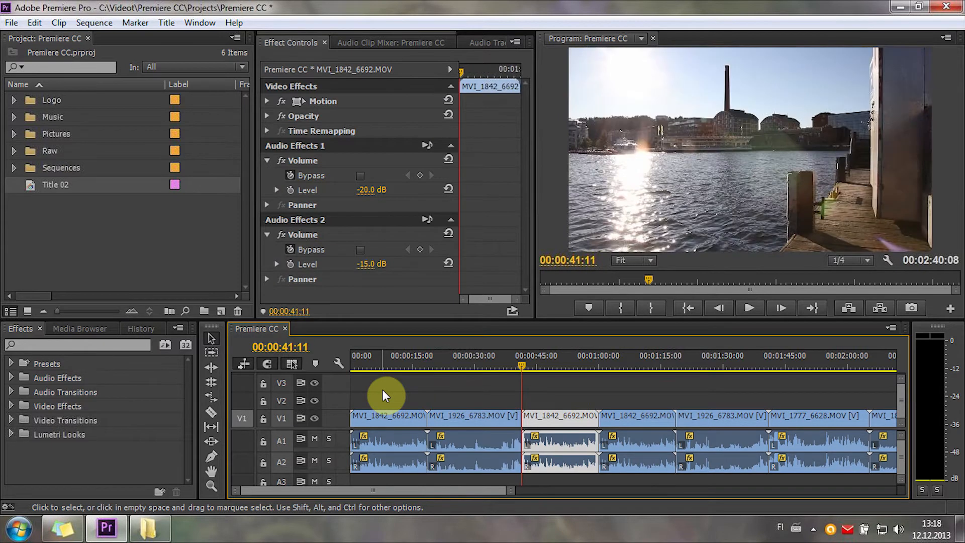
# Target the neighbouring clips back and forth along the sequence, ending on the first clip at 00:00:00:00
pyautogui.press('Down')
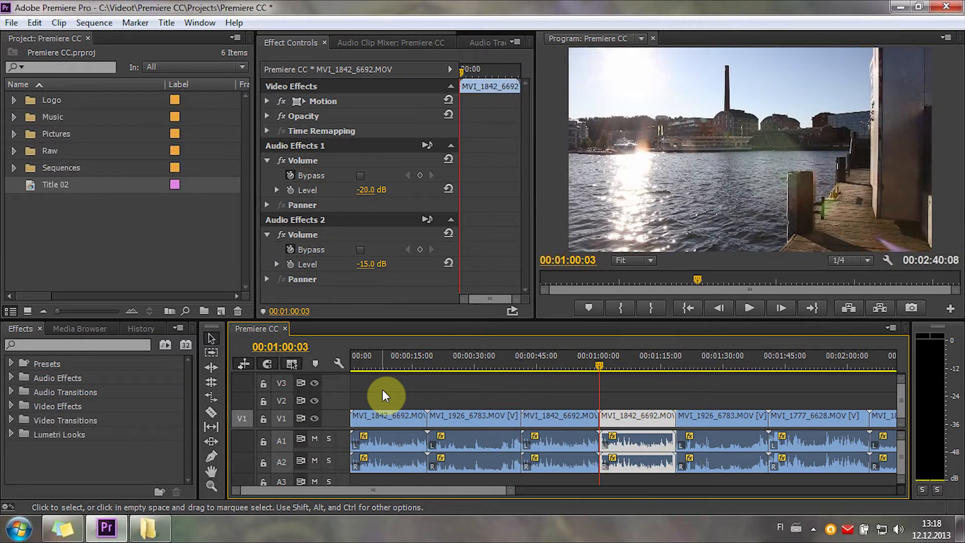
pyautogui.press('Up')
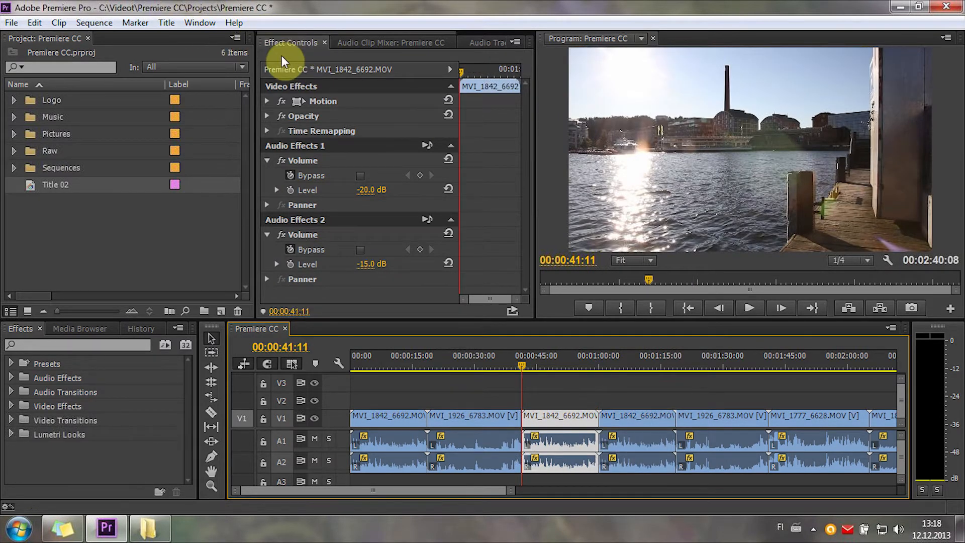
pyautogui.press('Up')
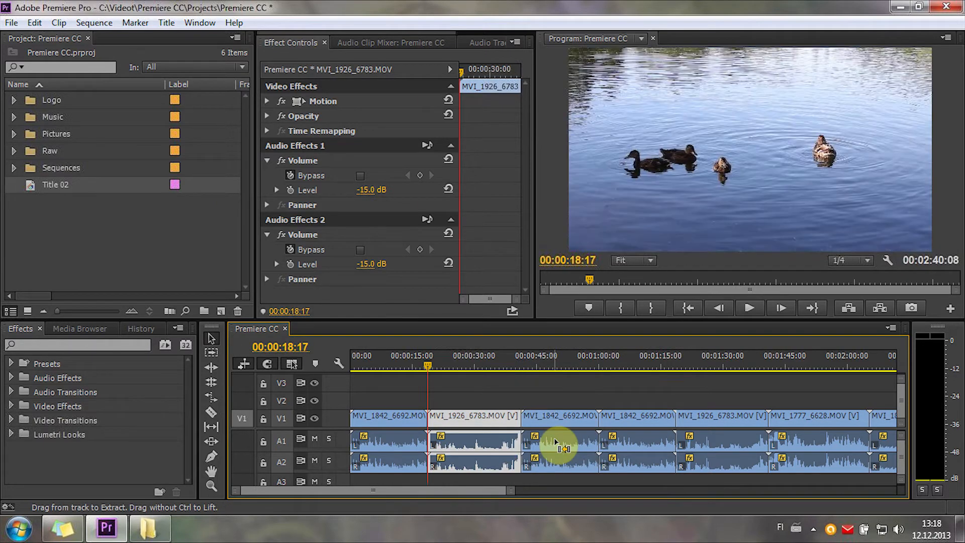
pyautogui.press('Up')
pyautogui.press('Down')
pyautogui.press('Down')
pyautogui.press('Down')
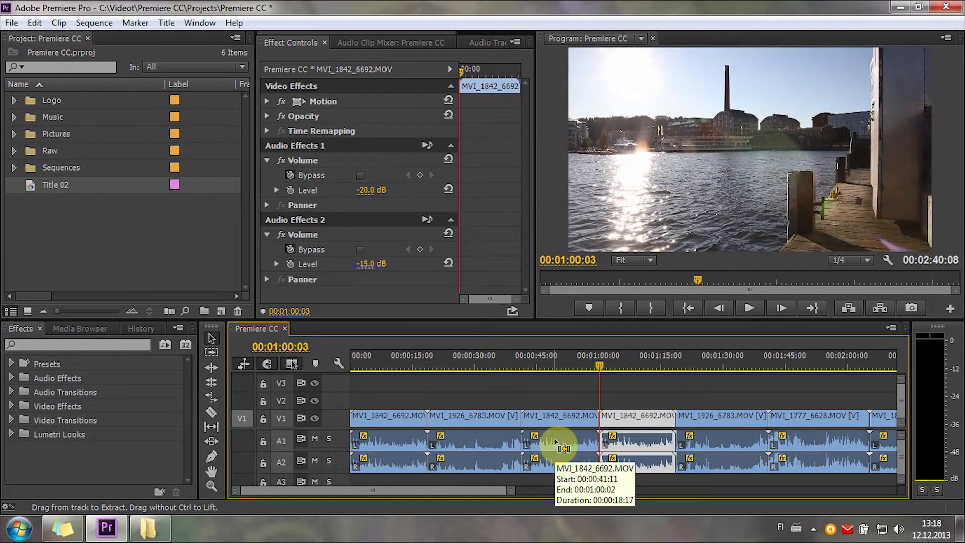
pyautogui.press('Up')
pyautogui.press('Up')
pyautogui.press('Up')
pyautogui.press('Down')
pyautogui.press('Down')
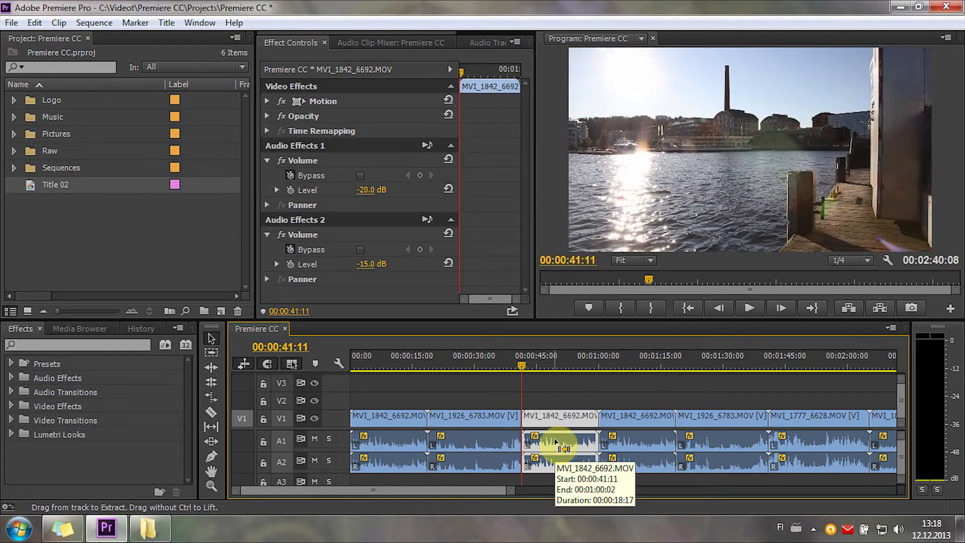
pyautogui.press('Up')
pyautogui.press('Up')
pyautogui.press('Down')
pyautogui.press('Down')
pyautogui.press('Down')
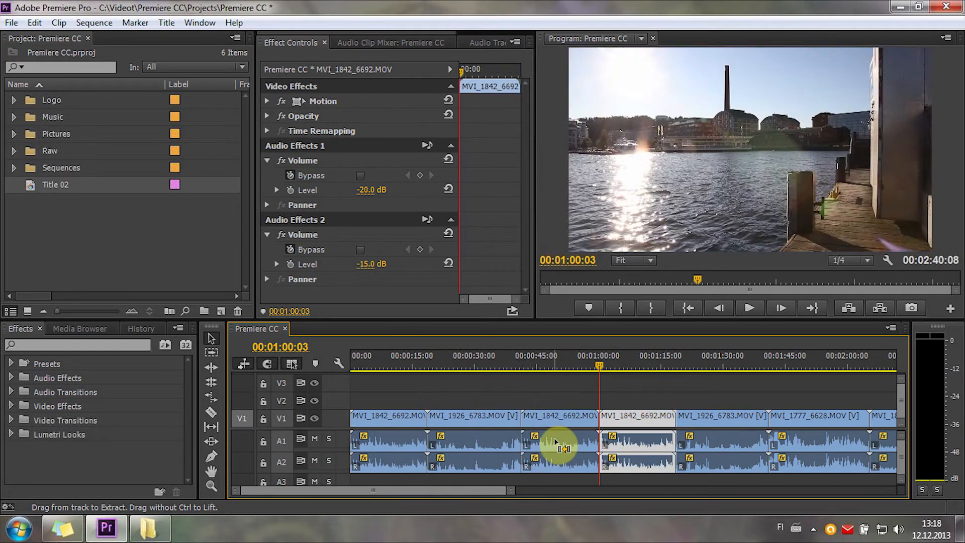
pyautogui.press('Down')
pyautogui.press('Up')
pyautogui.press('Up')
pyautogui.press('Up')
pyautogui.press('Up')
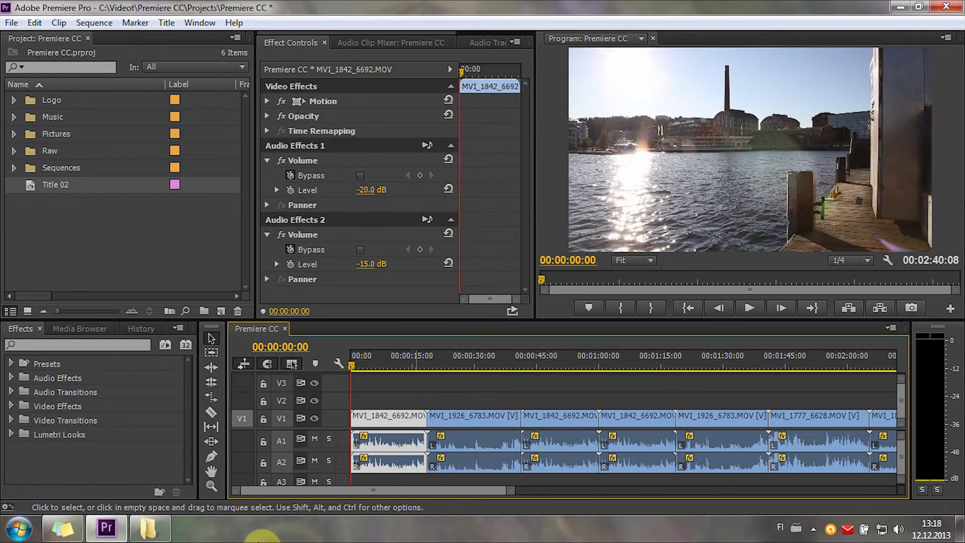
# Switch to the sticky note and read its tip on unlinking and linking clips
pyautogui.click(62, 528)
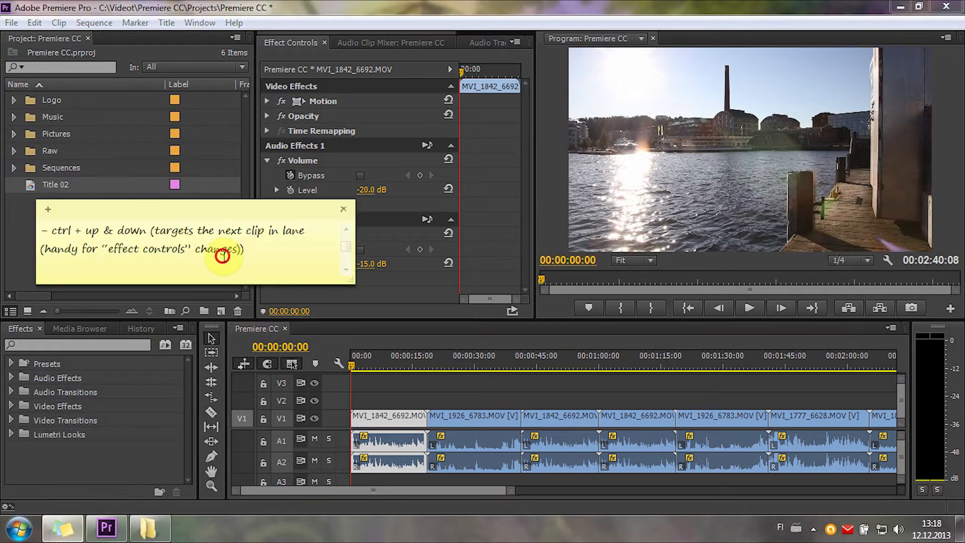
pyautogui.press('Down')
pyautogui.press('Down')
pyautogui.press('Down')
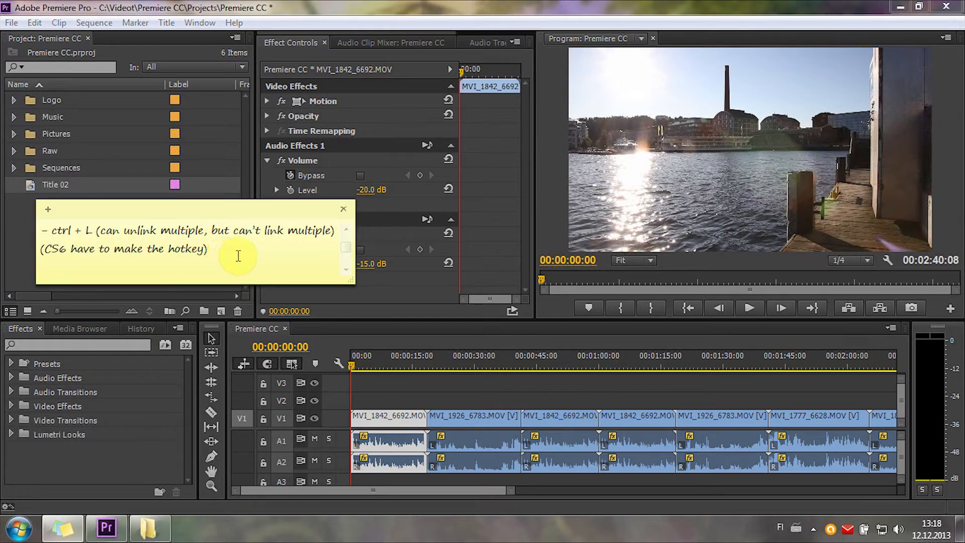
# Move the playhead to 00:00:30:01, unlink the second clip, MVI_1926_6783.MOV, and select its video and audio parts separately
pyautogui.click(475, 364)
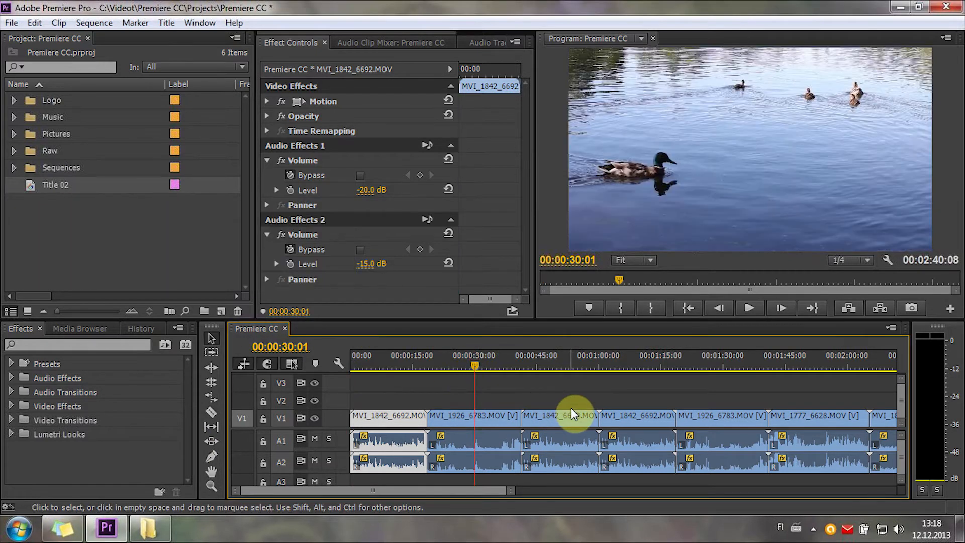
pyautogui.click(441, 416)
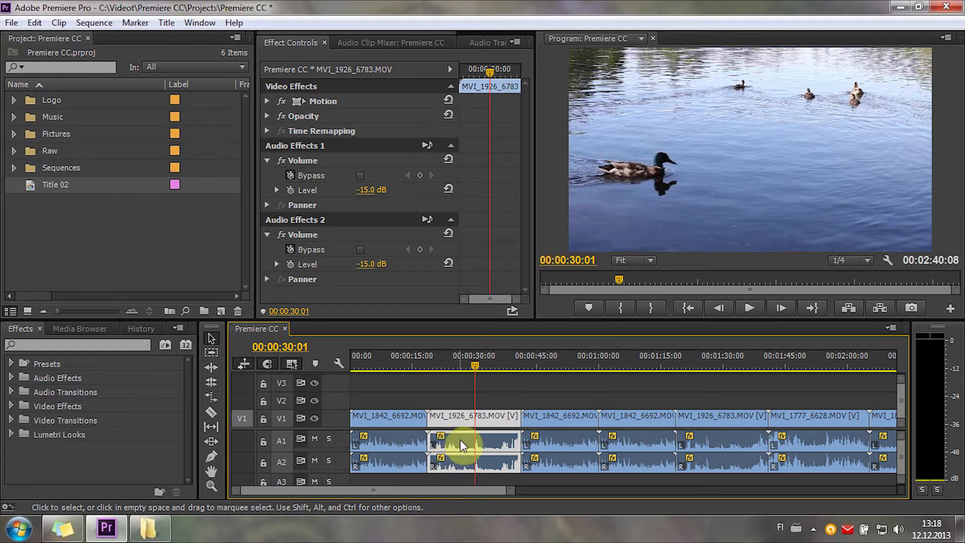
pyautogui.rightClick(459, 421)
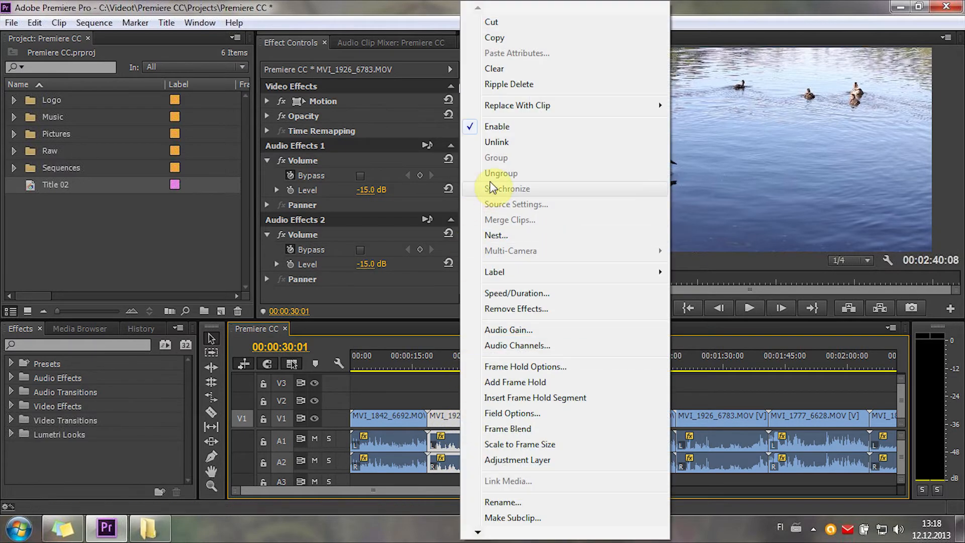
pyautogui.click(490, 144)
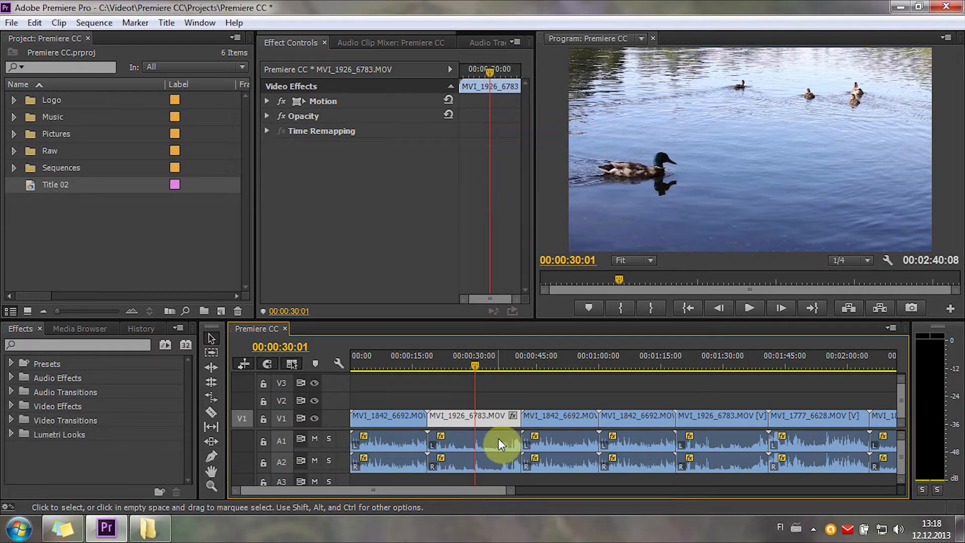
pyautogui.click(502, 403)
pyautogui.click(499, 417)
pyautogui.click(495, 465)
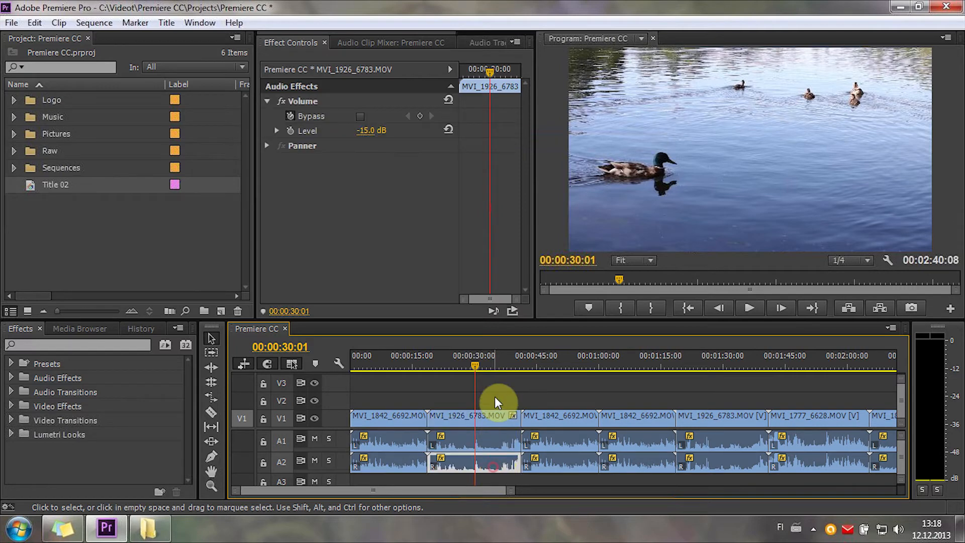
# Link the second clip's video on V1 with its A1 audio only, and select the parts to check the link
pyautogui.moveTo(499, 387); pyautogui.dragTo(483, 442)
pyautogui.rightClick(486, 420)
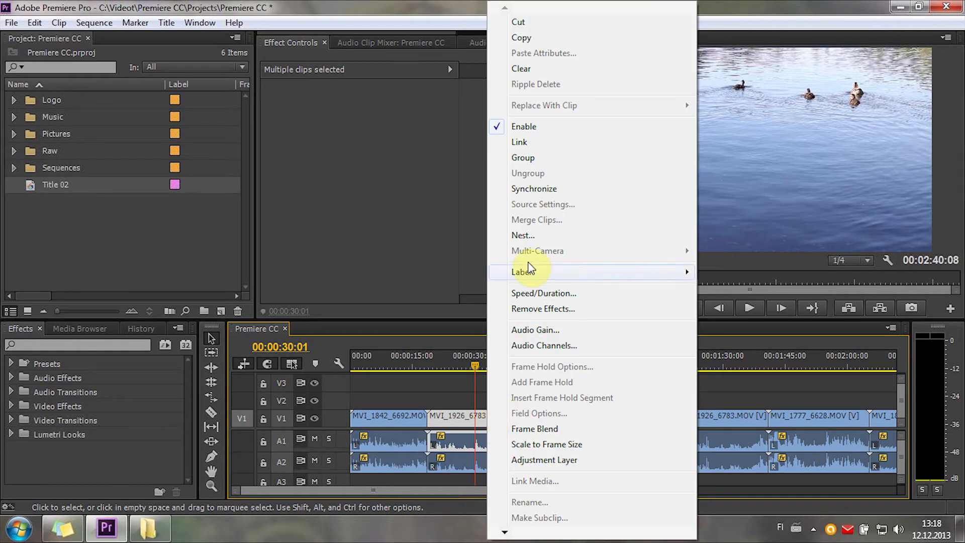
pyautogui.click(523, 146)
pyautogui.click(514, 393)
pyautogui.click(496, 418)
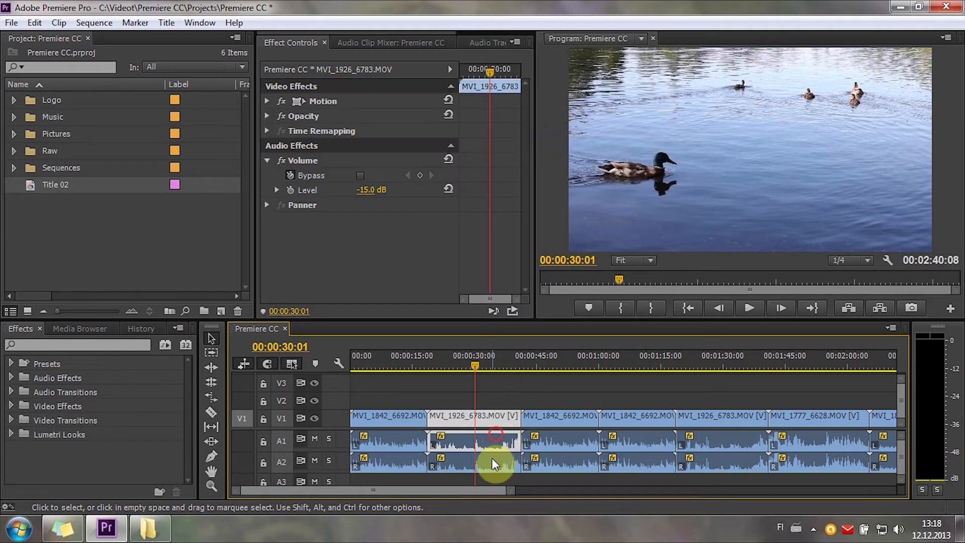
pyautogui.click(492, 462)
pyautogui.click(497, 441)
# Unlink the second clip's video and A1 audio, and relink the video with the audio on both A1 and A2
pyautogui.hotkey('ctrl', 'l')
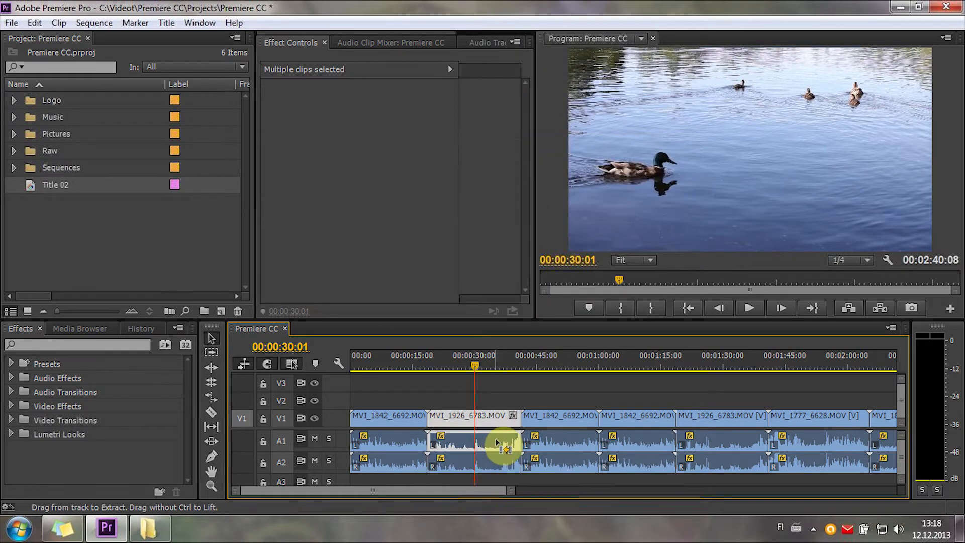
pyautogui.click(499, 396)
pyautogui.moveTo(510, 387); pyautogui.dragTo(481, 477)
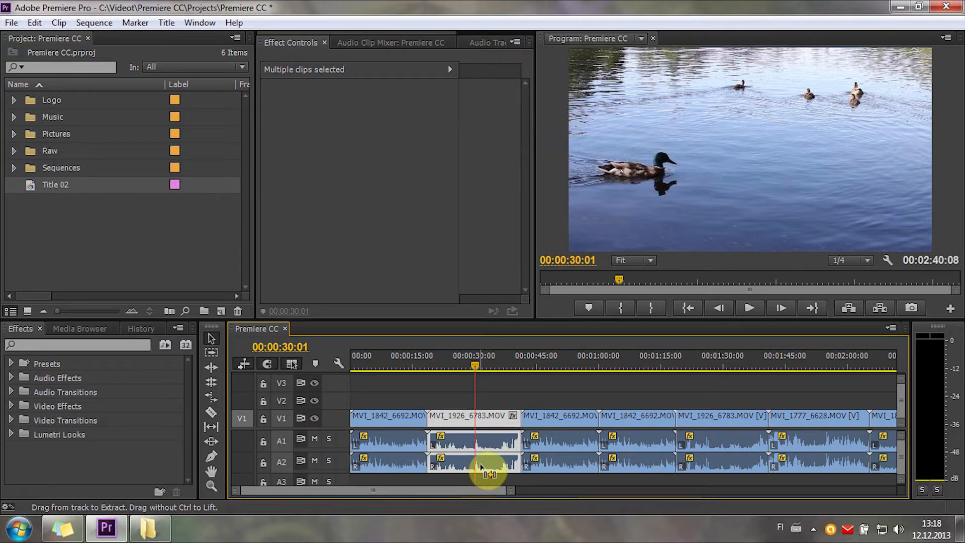
pyautogui.hotkey('ctrl', 'l')
pyautogui.click(496, 400)
pyautogui.click(488, 419)
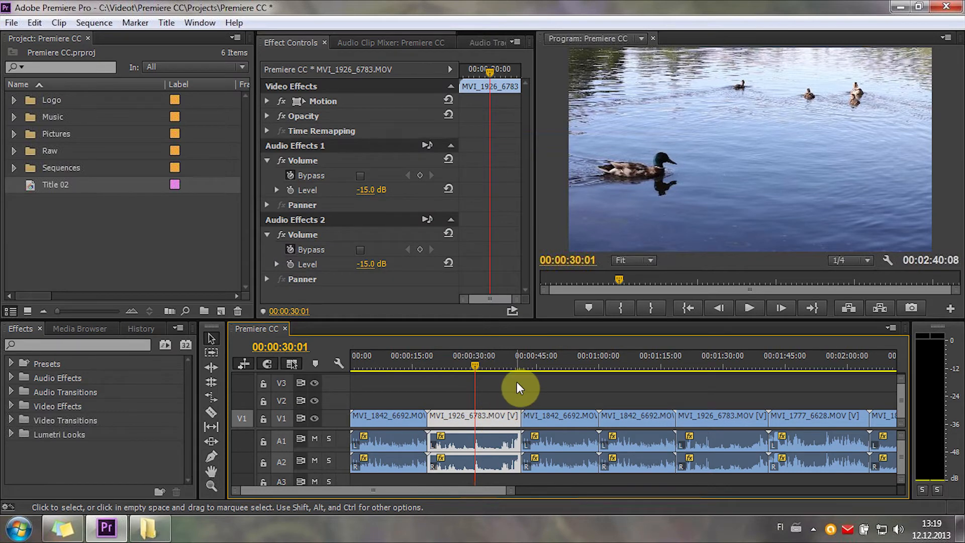
# Unlink the second clip again, and search the keyboard shortcuts for "link"
pyautogui.hotkey('ctrl', 'l')
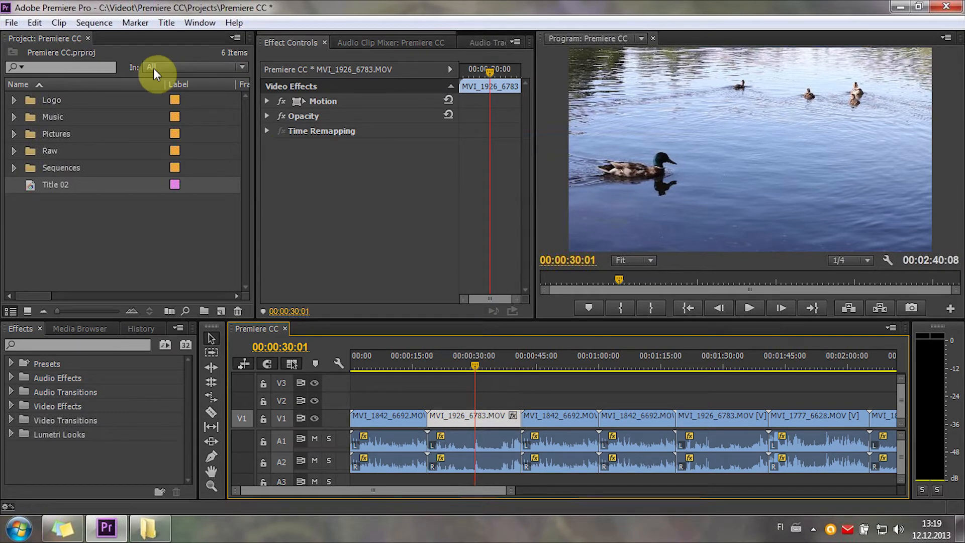
pyautogui.click(36, 20)
pyautogui.click(85, 385)
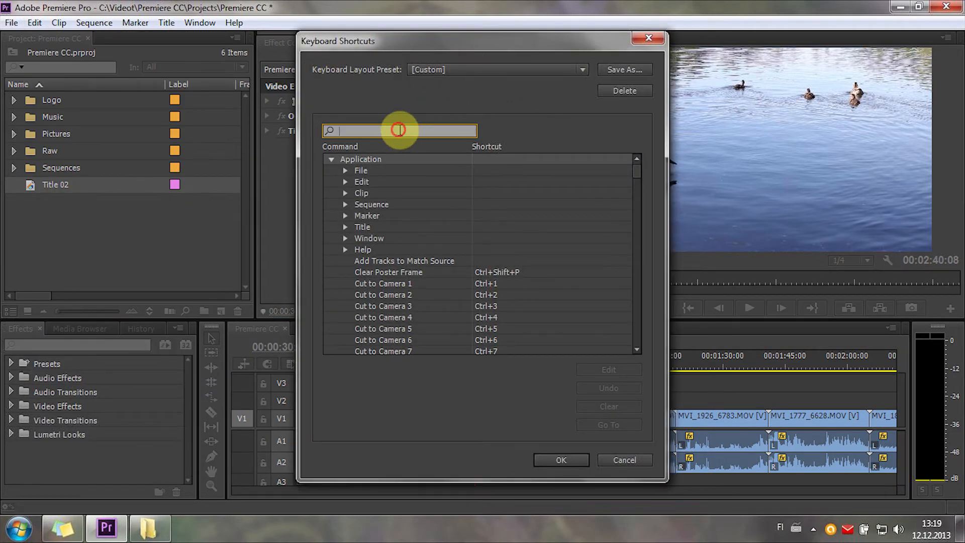
pyautogui.write('link')
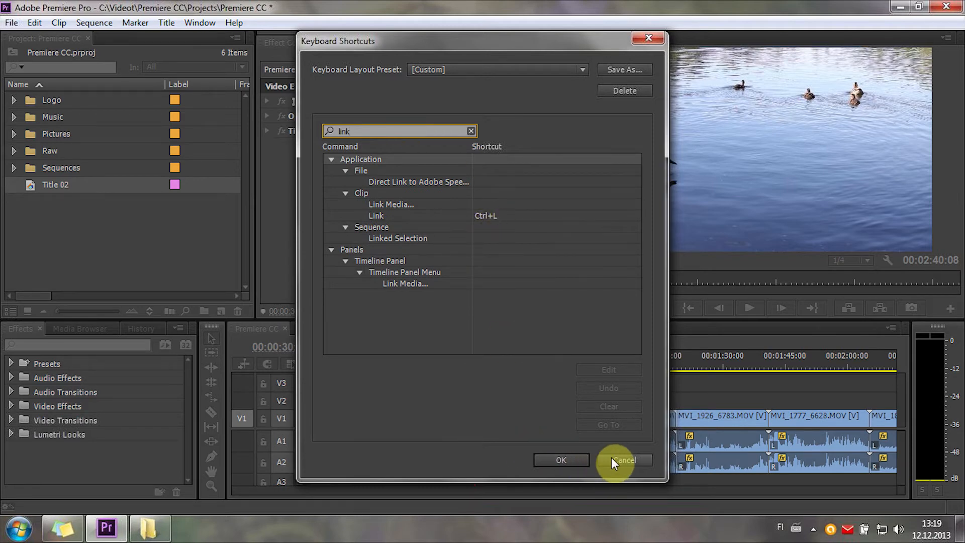
pyautogui.click(578, 463)
# Enlarge the timeline panel, and move the third clip's video to V2 and its audio to A3 and A4, overlapping the second clip's end
pyautogui.click(517, 391)
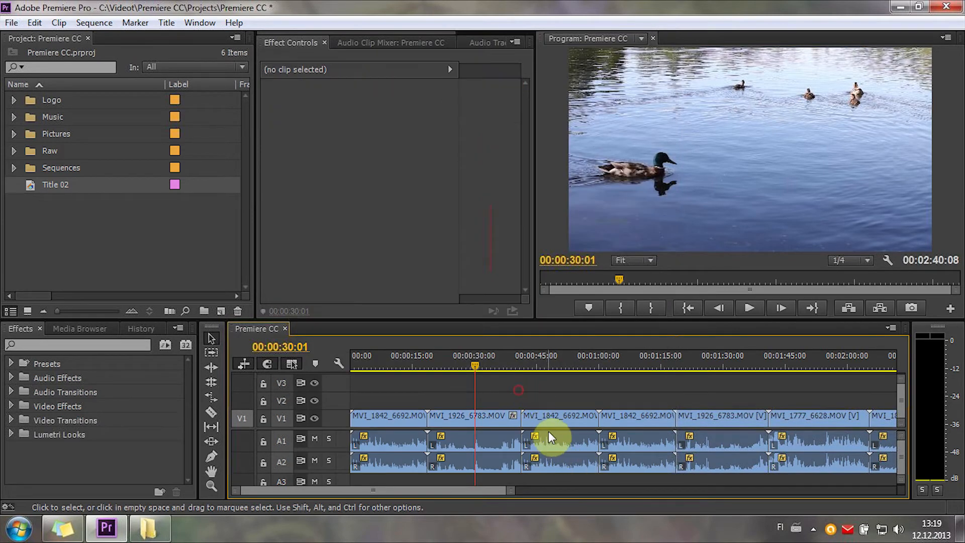
pyautogui.moveTo(551, 417); pyautogui.dragTo(550, 399)
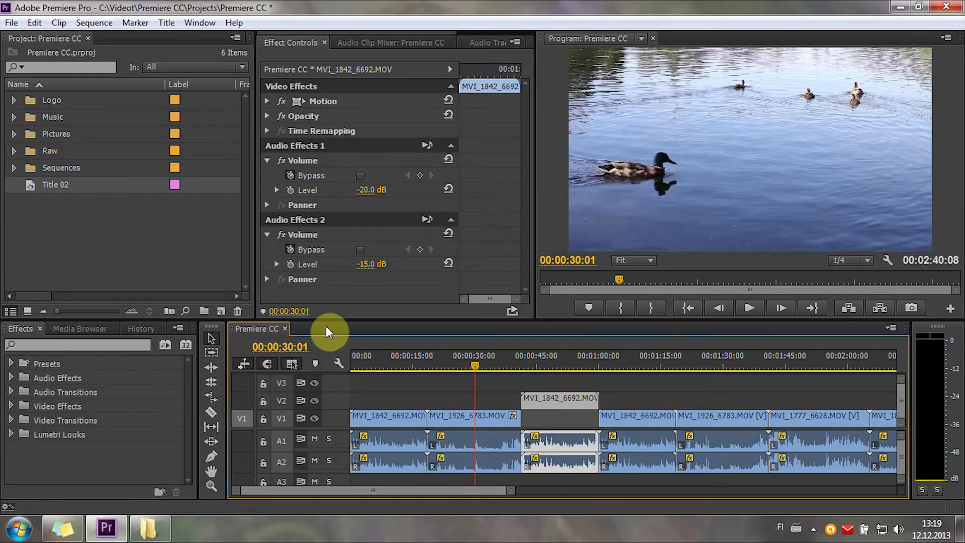
pyautogui.moveTo(332, 320); pyautogui.dragTo(330, 257)
pyautogui.moveTo(556, 426); pyautogui.dragTo(531, 449)
pyautogui.rightClick(521, 452)
pyautogui.click(549, 448)
# Link the second clip's video and audio together with the overlapping clip on V2, A3 and A4, and select it to check
pyautogui.moveTo(530, 336); pyautogui.dragTo(474, 487)
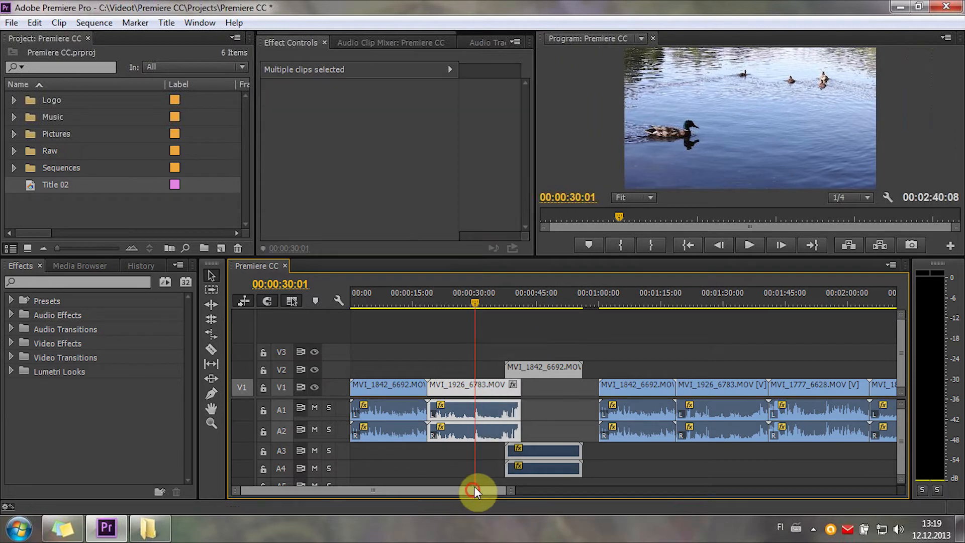
pyautogui.click(485, 463)
pyautogui.moveTo(530, 334); pyautogui.dragTo(474, 481)
pyautogui.hotkey('ctrl', 'l')
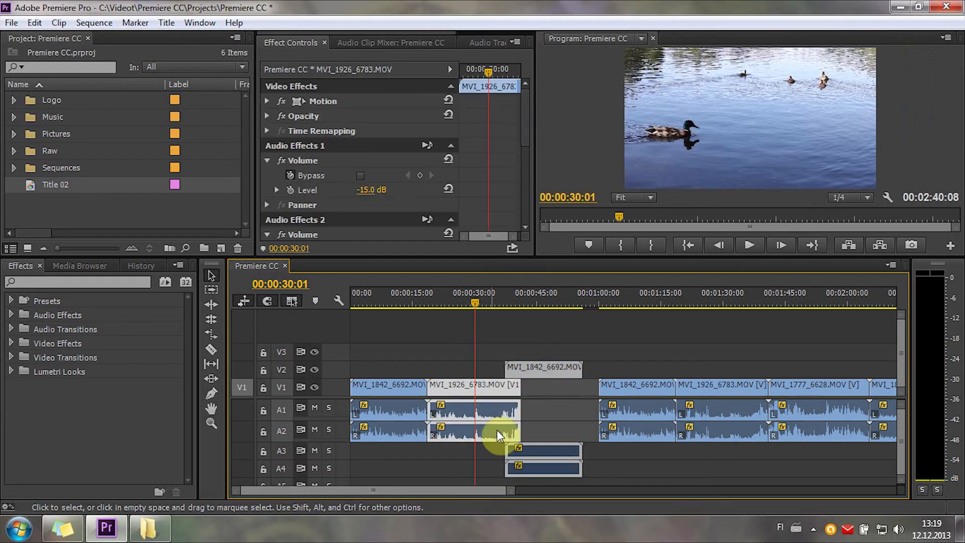
pyautogui.click(521, 330)
pyautogui.click(533, 376)
pyautogui.click(510, 337)
pyautogui.click(519, 367)
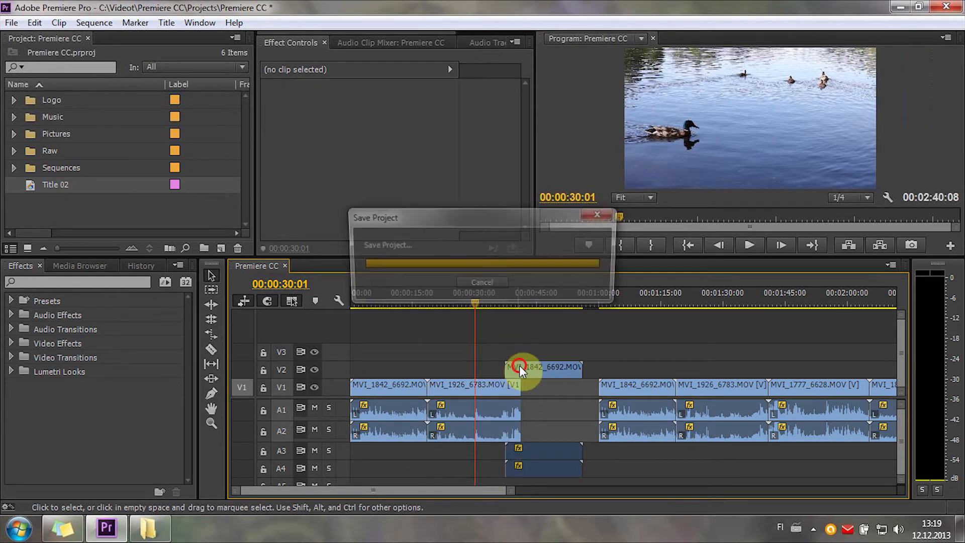
pyautogui.click(534, 369)
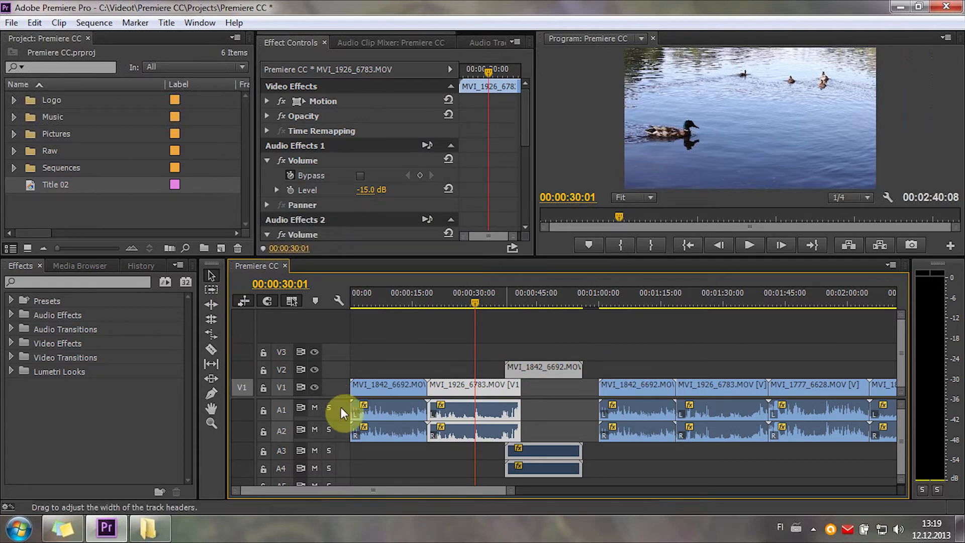
# Select the first four clips in the sequence, and read the sticky note's tip on grouping and ungrouping media
pyautogui.click(389, 400)
pyautogui.click(460, 394)
pyautogui.click(401, 392)
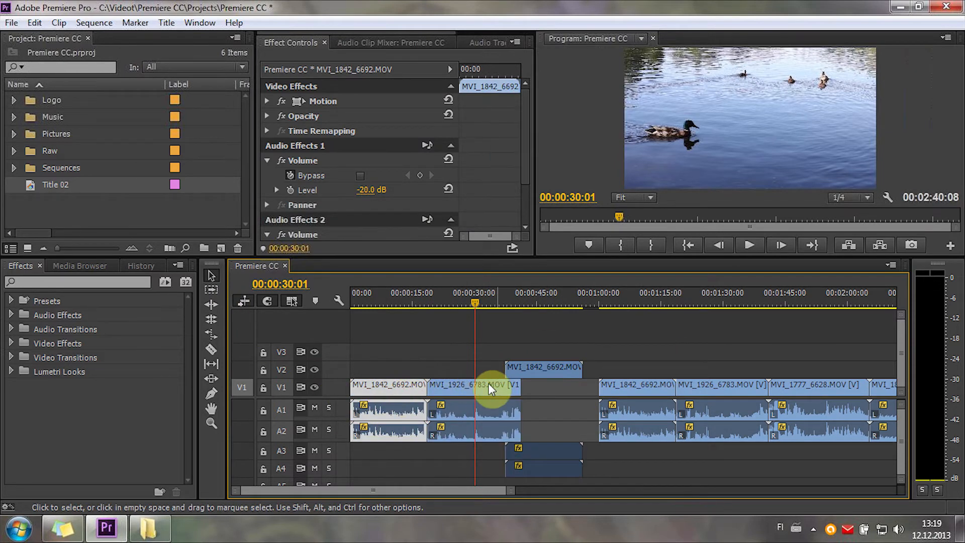
pyautogui.moveTo(657, 330); pyautogui.dragTo(347, 458)
pyautogui.click(63, 528)
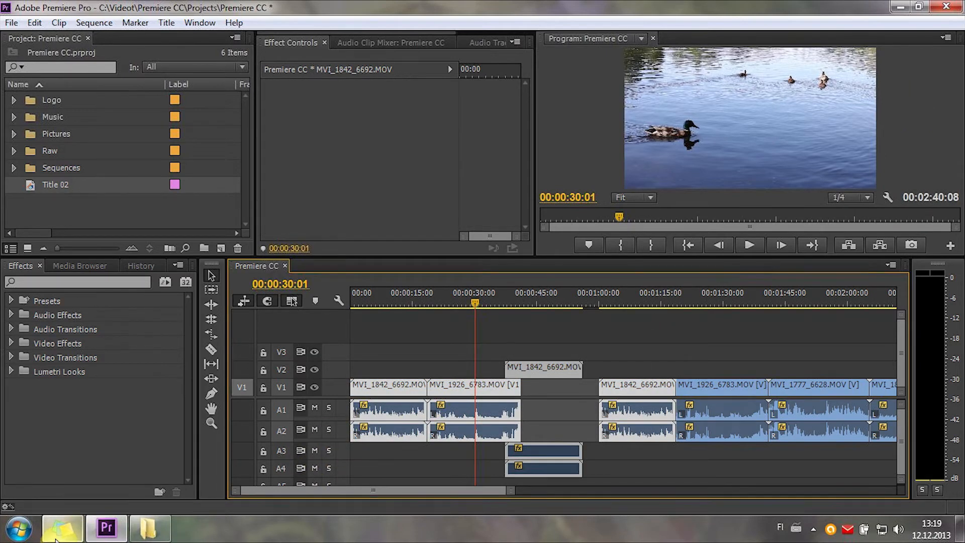
pyautogui.scroll(-3, 161, 271)
pyautogui.press('Down')
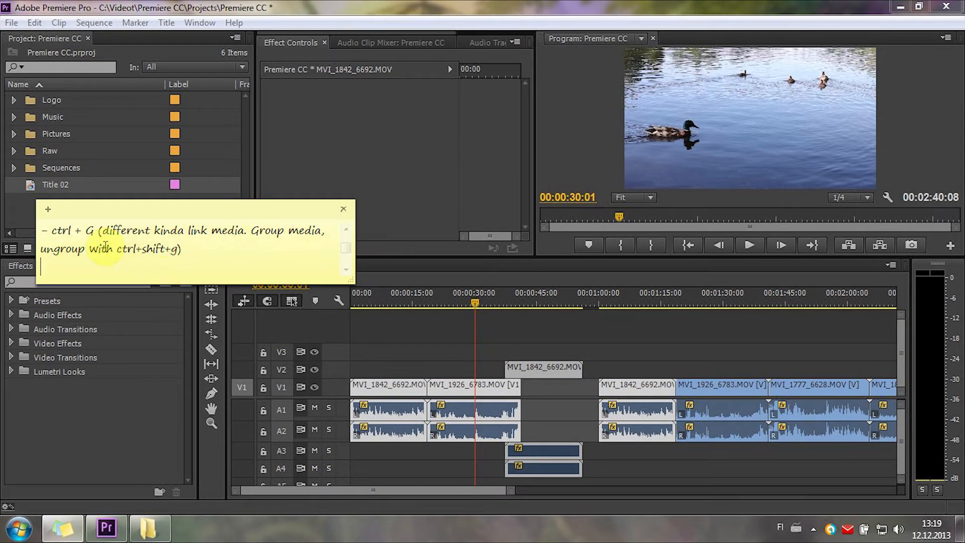
# Group the first four clips, and select individual clips to check that they act as one group
pyautogui.click(457, 356)
pyautogui.moveTo(581, 345); pyautogui.dragTo(382, 394)
pyautogui.rightClick(382, 394)
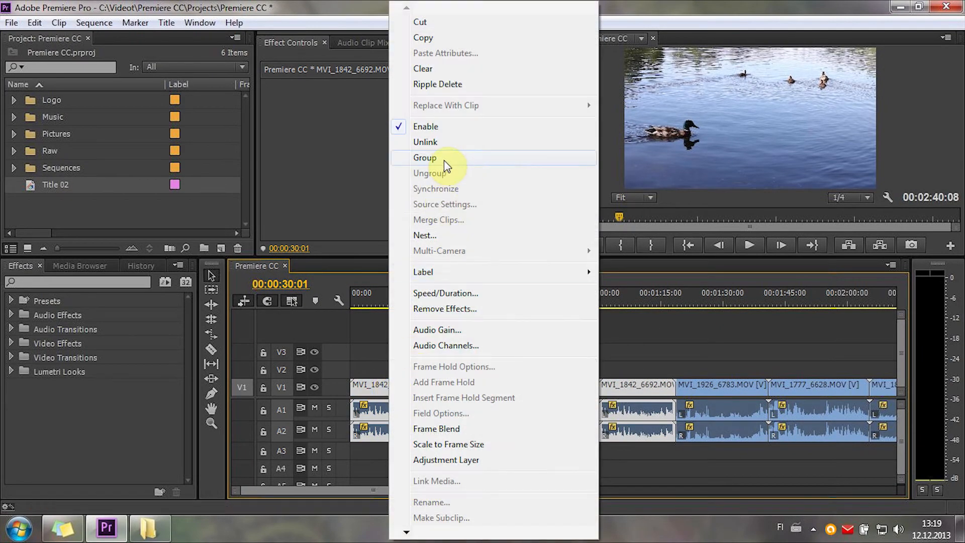
pyautogui.click(444, 160)
pyautogui.click(414, 360)
pyautogui.click(406, 388)
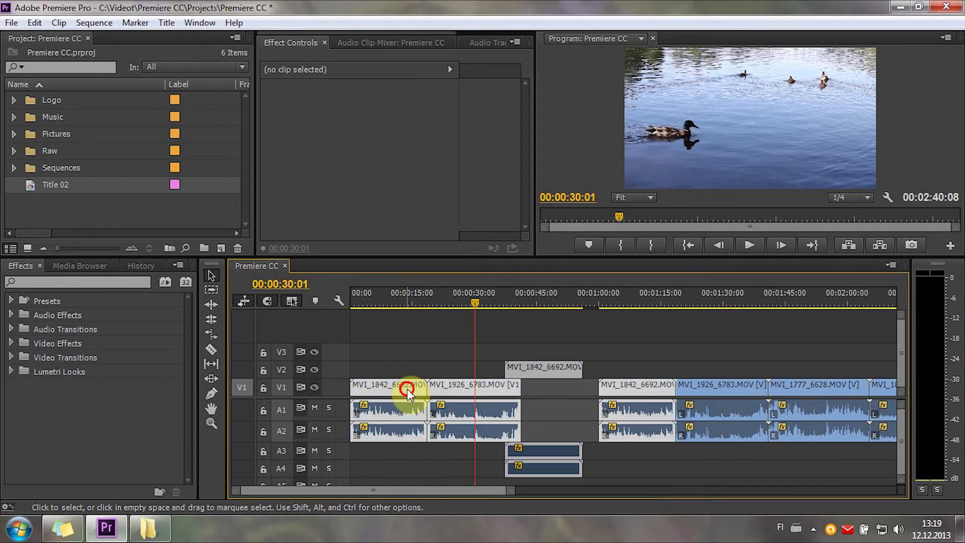
pyautogui.click(645, 349)
pyautogui.click(629, 381)
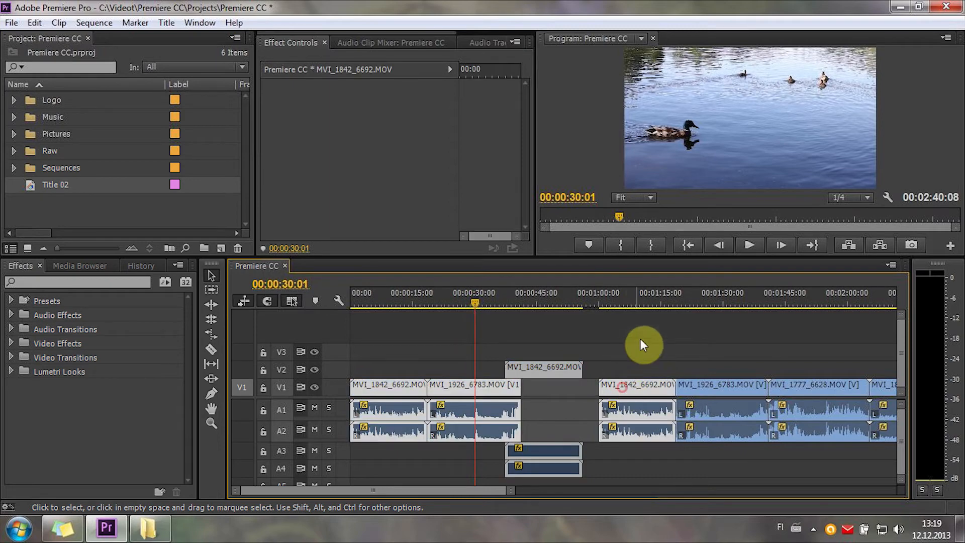
# Ungroup the four clips, and select individual clips to check the separation
pyautogui.moveTo(644, 334); pyautogui.dragTo(362, 449)
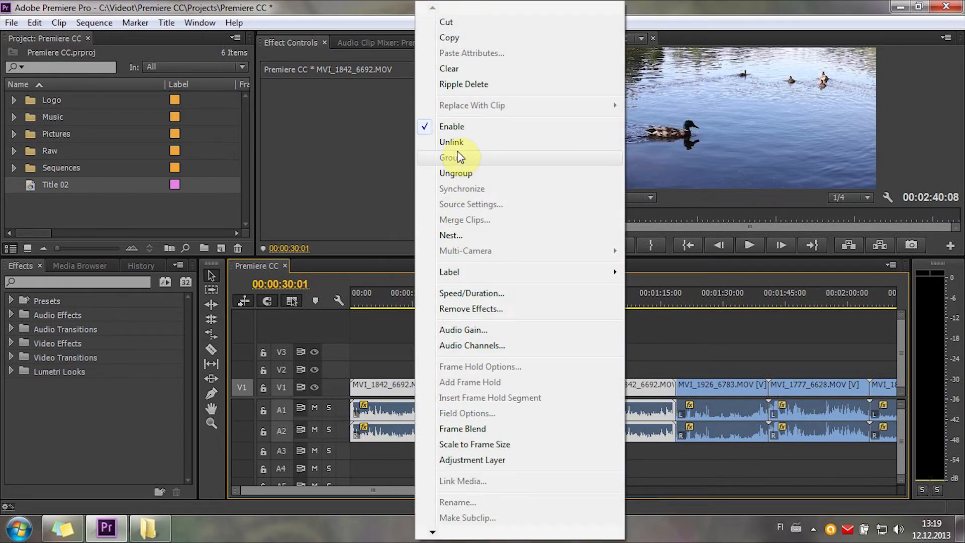
pyautogui.click(461, 176)
pyautogui.click(429, 370)
pyautogui.click(528, 371)
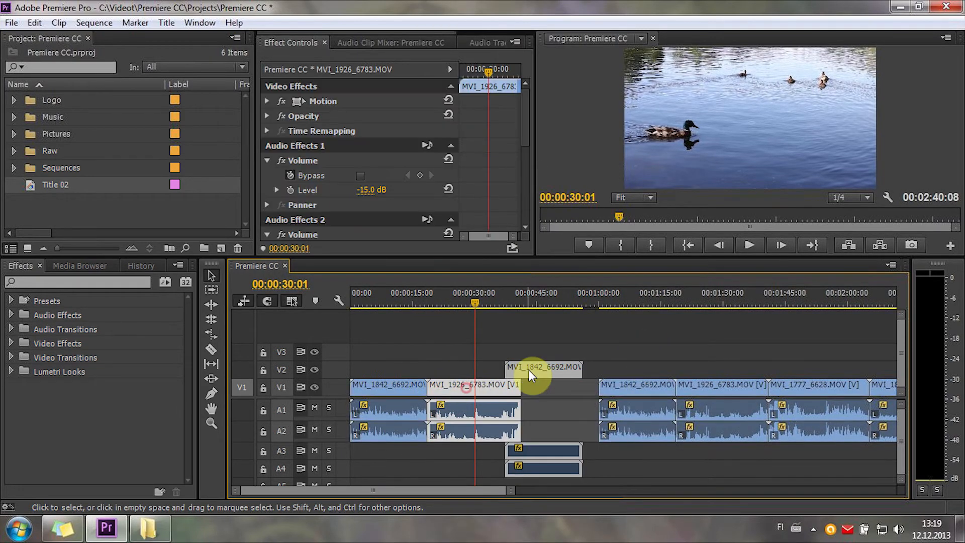
pyautogui.click(387, 385)
# Group the first three clips, leaving out the clip at 00:01:00:03, and select the first clip to check the group
pyautogui.moveTo(553, 345); pyautogui.dragTo(362, 436)
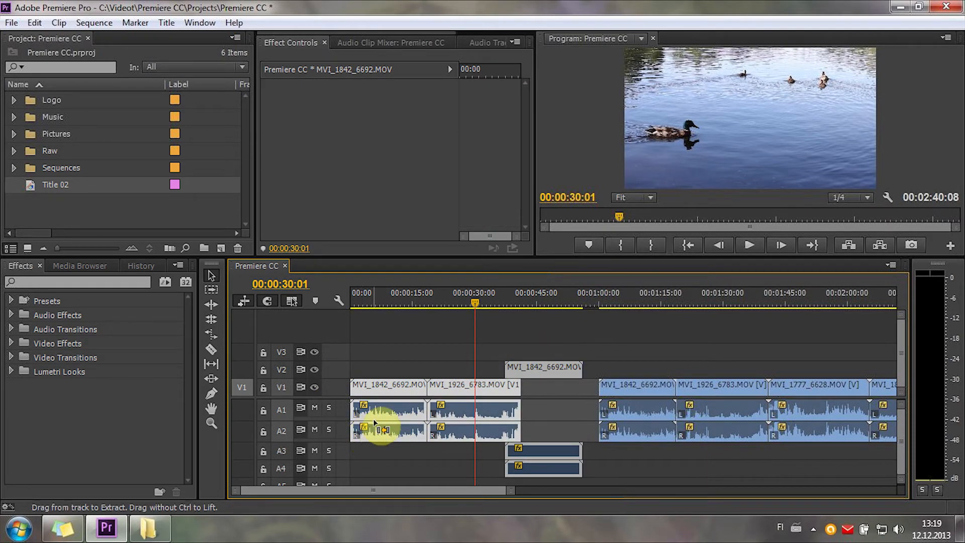
pyautogui.click(404, 375)
pyautogui.click(400, 388)
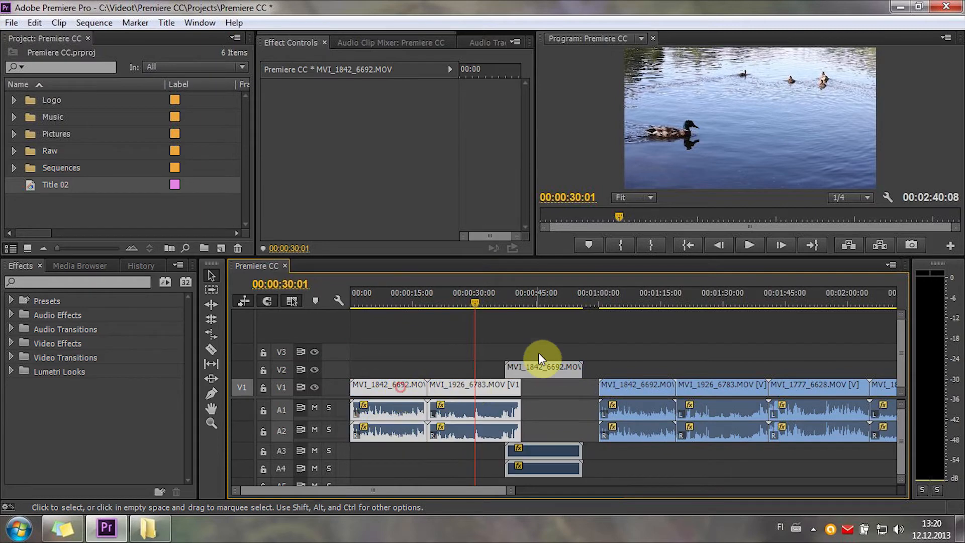
# Select the first MVI_1842_6692 and MVI_1926_6783 clips on V1 to compare how grouped and ungrouped clips get selected
pyautogui.moveTo(568, 339); pyautogui.dragTo(398, 419)
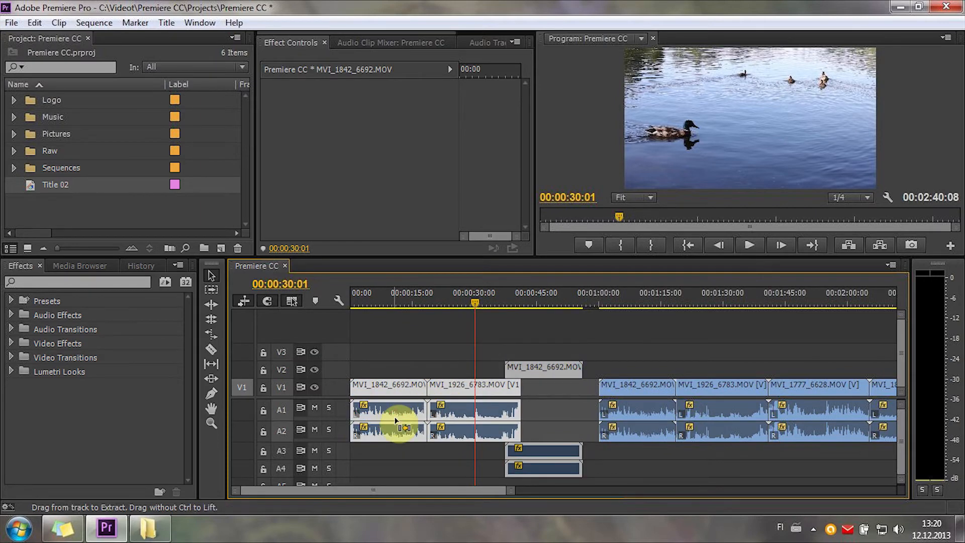
pyautogui.click(397, 367)
pyautogui.click(399, 405)
pyautogui.click(482, 387)
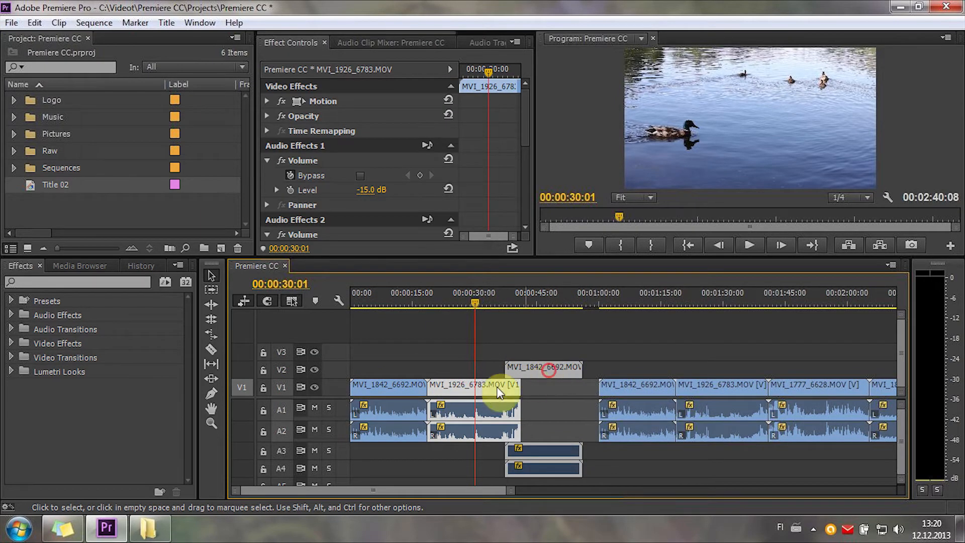
pyautogui.click(405, 391)
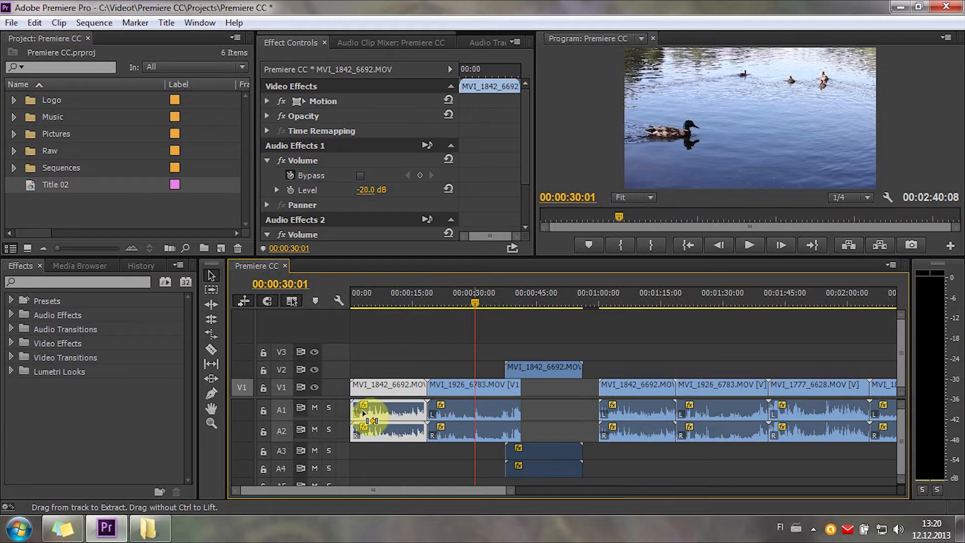
# Revert the project to its New/Open history state and enlarge the upper panels, leaving the Effects list on display
pyautogui.click(140, 266)
pyautogui.scroll(1, 194, 327)
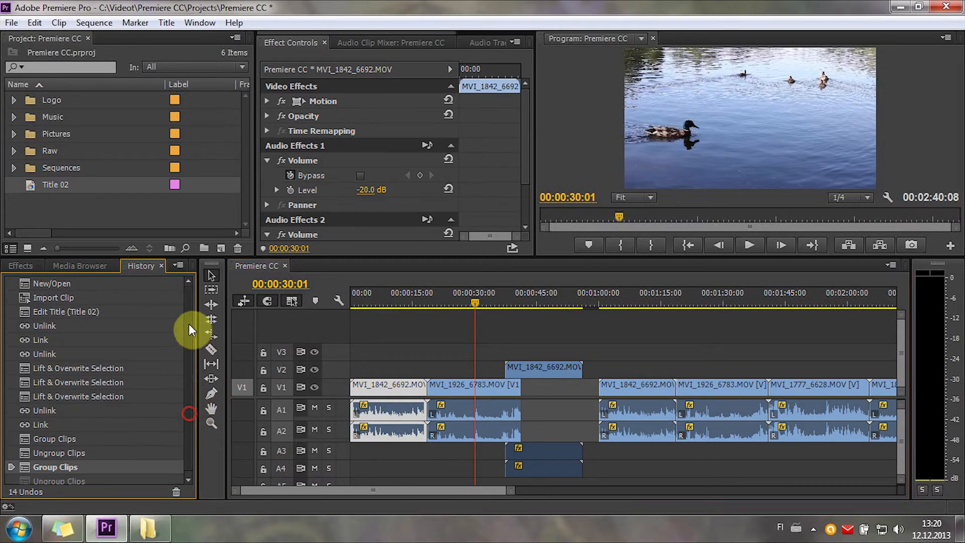
pyautogui.click(38, 282)
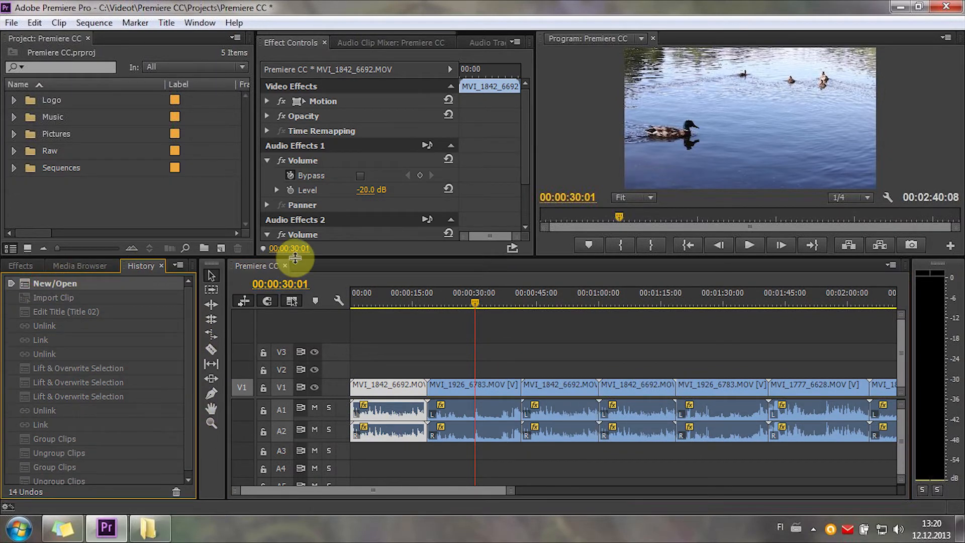
pyautogui.moveTo(294, 257); pyautogui.dragTo(287, 334)
pyautogui.click(19, 341)
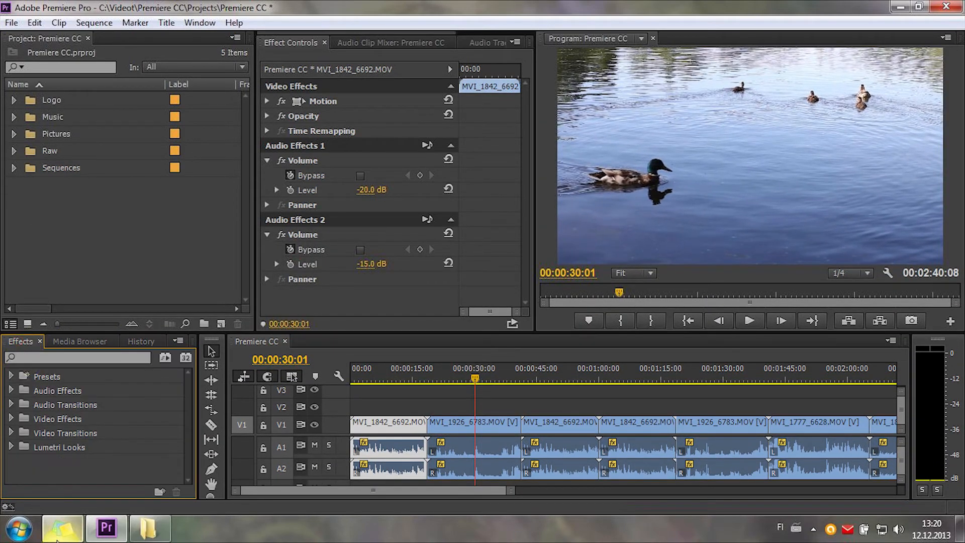
# Check the cutting tip in Sticky Notes and split the first MVI_1926_6783 clip with the Razor at about 25 seconds
pyautogui.click(62, 527)
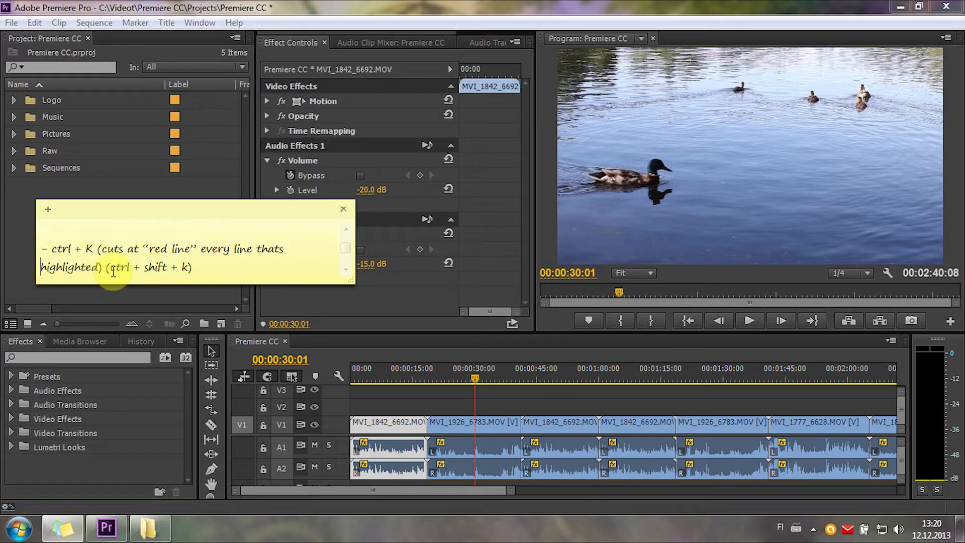
pyautogui.click(574, 405)
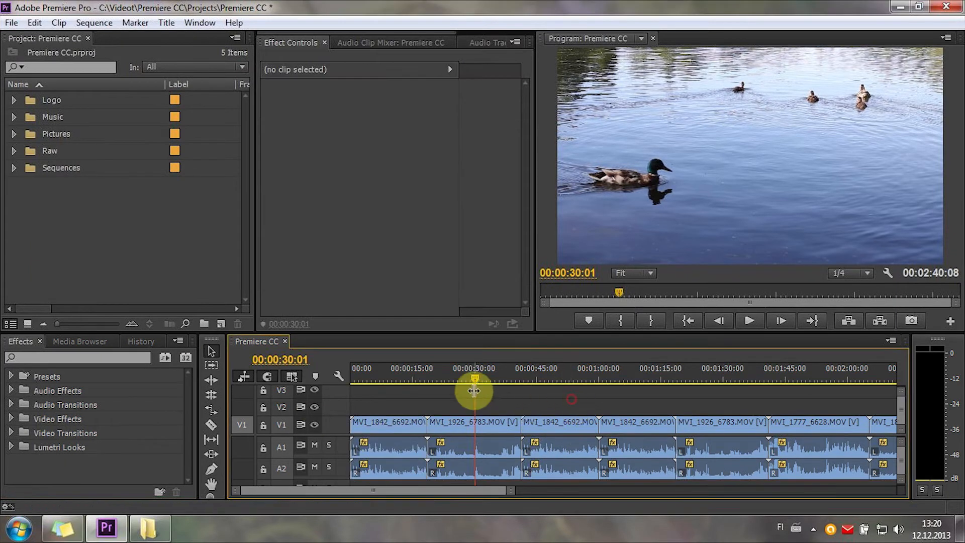
pyautogui.press('c')
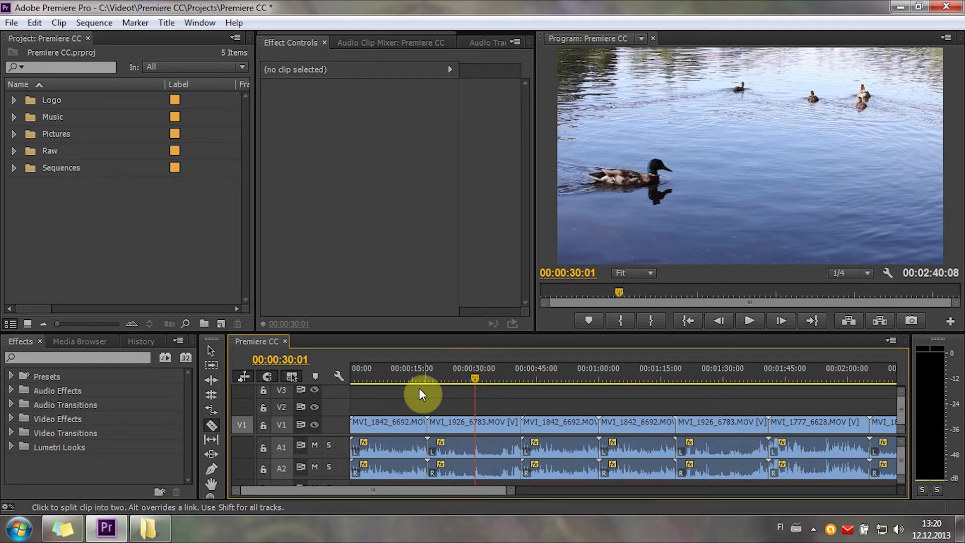
pyautogui.click(455, 424)
pyautogui.press('v')
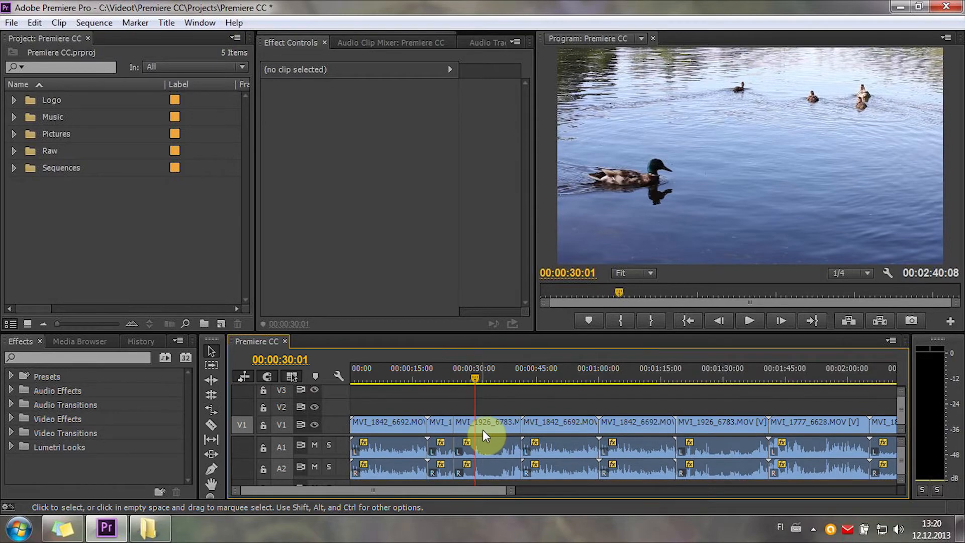
# Move the second part of the split MVI_1926_6783 clip up to V2 and place the following MVI_1842_6692 clip beneath it on V1
pyautogui.moveTo(490, 425); pyautogui.dragTo(495, 405)
pyautogui.moveTo(549, 423); pyautogui.dragTo(482, 436)
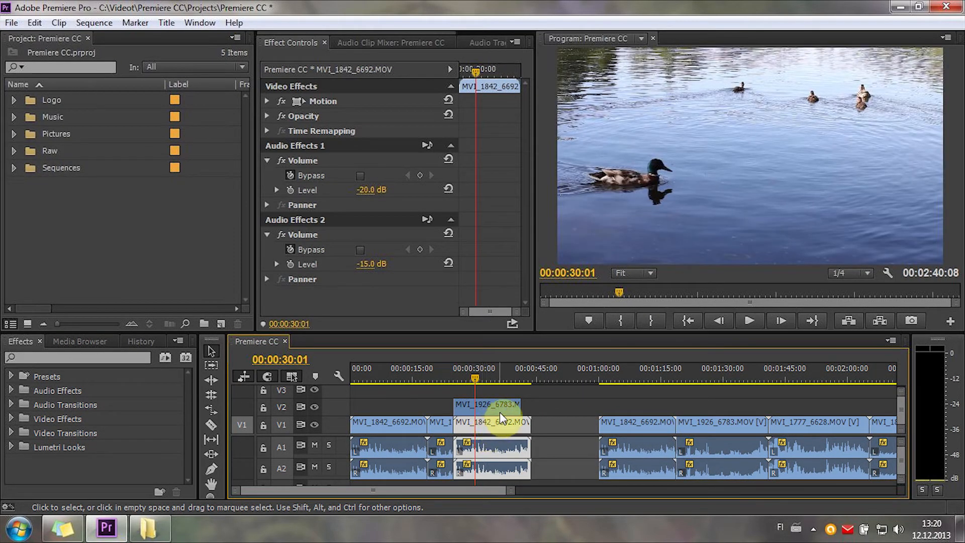
pyautogui.click(597, 410)
# Razor the V1 clip at 00:00:30:01 and cut the clips on all tracks at about 36 seconds
pyautogui.press('c')
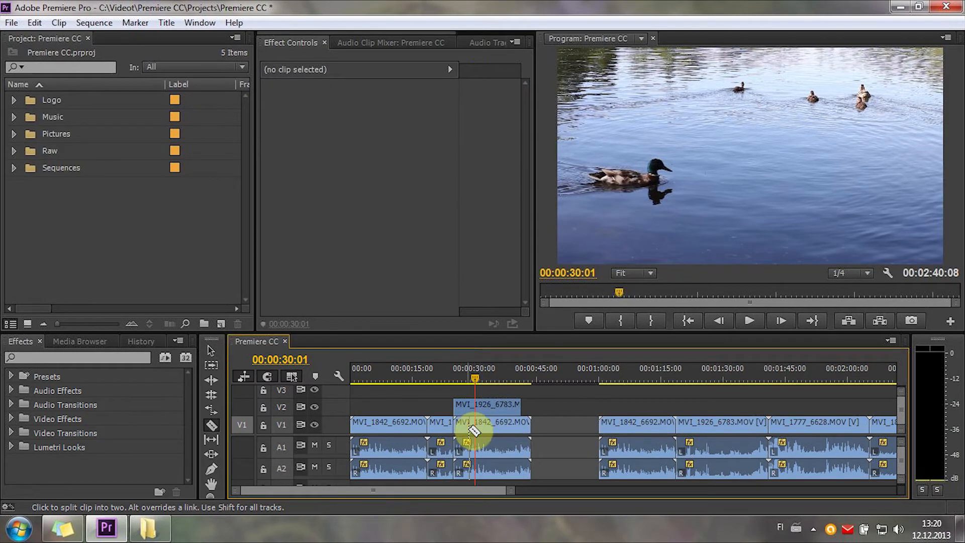
pyautogui.click(475, 424)
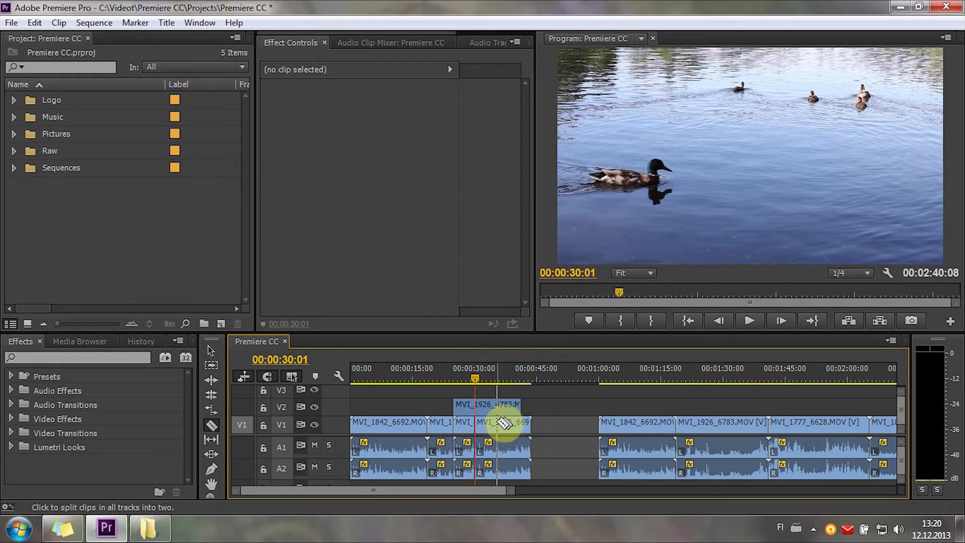
pyautogui.keyDown('shift'); pyautogui.click(501, 425); pyautogui.keyUp('shift')
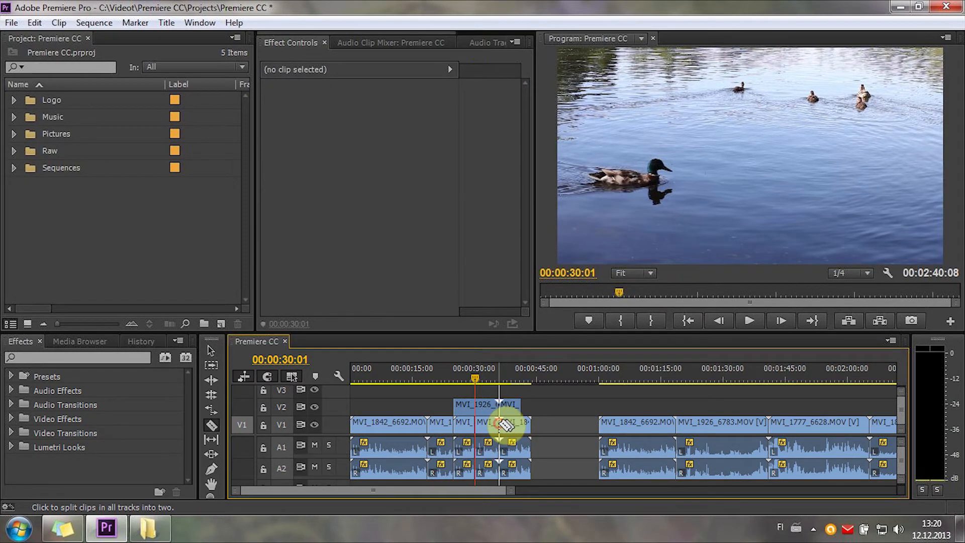
# Cut the sequence at 00:00:27:20 and add another edit at 00:00:33:03
pyautogui.click(465, 372)
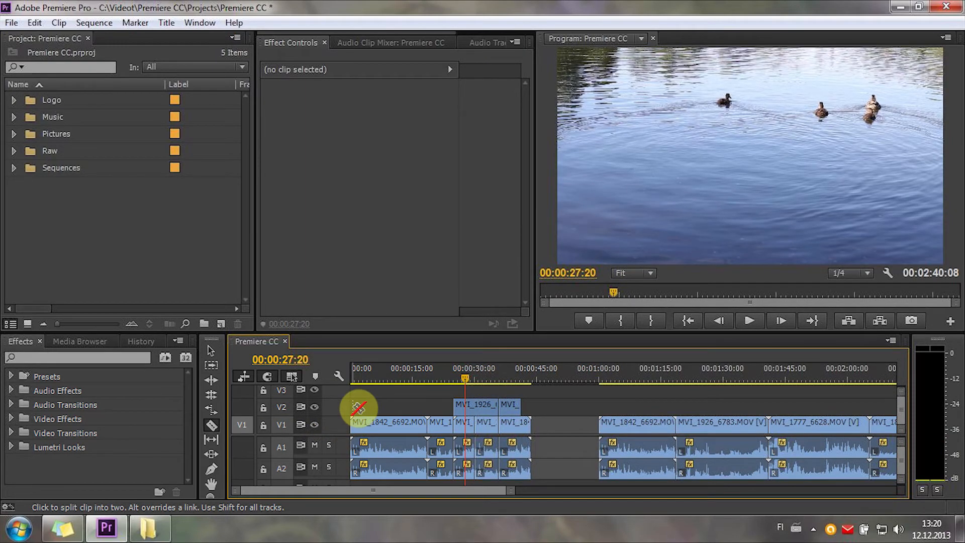
pyautogui.click(465, 450)
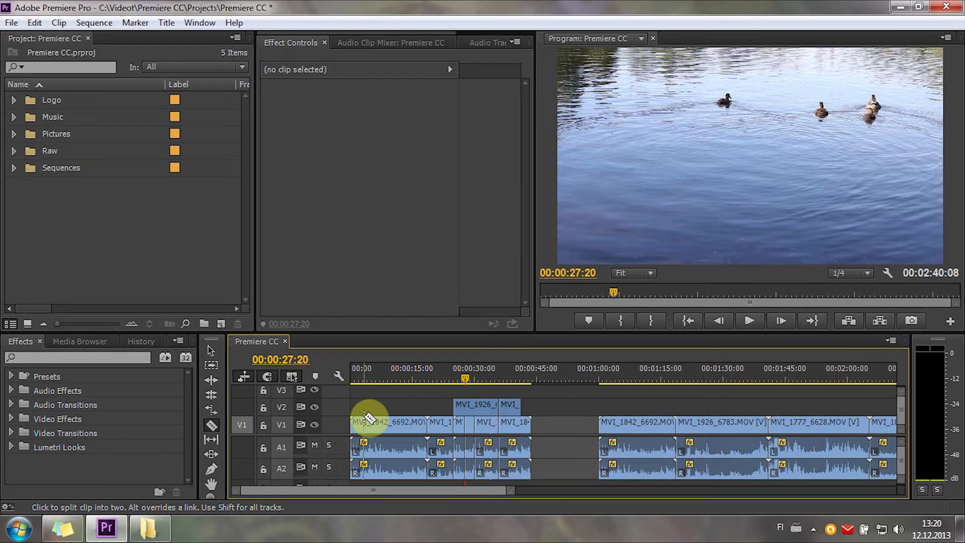
pyautogui.click(487, 373)
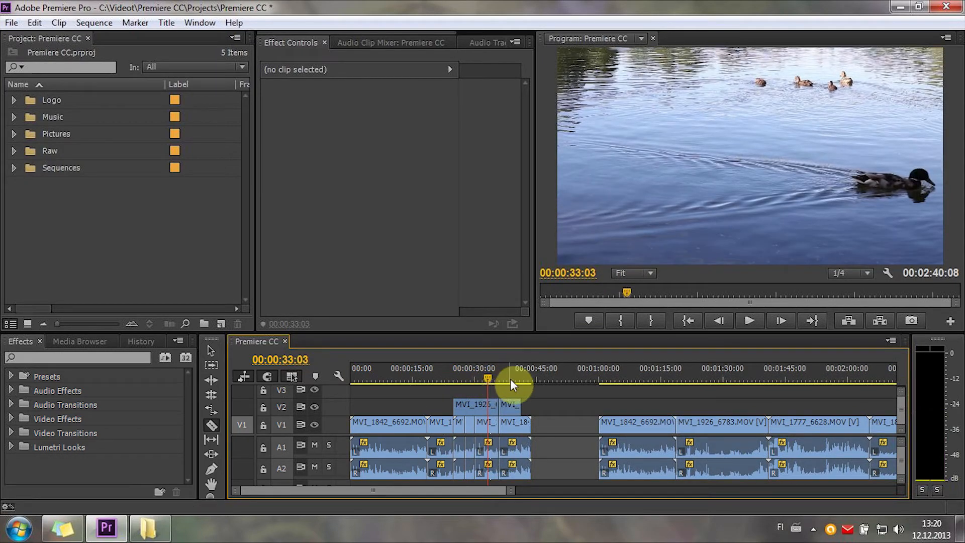
pyautogui.hotkey('ctrl', 'k')
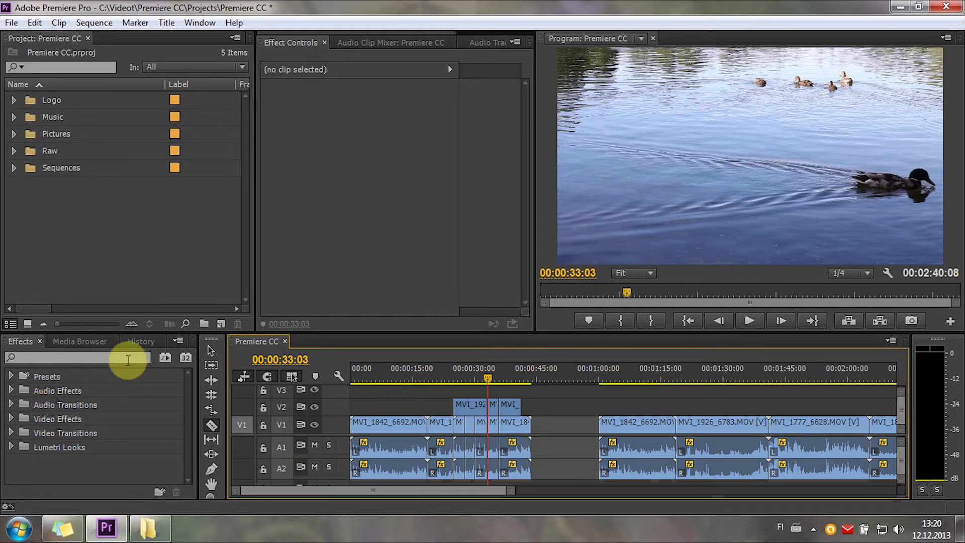
# Undo all the cuts and clip moves by reverting to the New/Open history state, and show the Effects list again
pyautogui.click(140, 342)
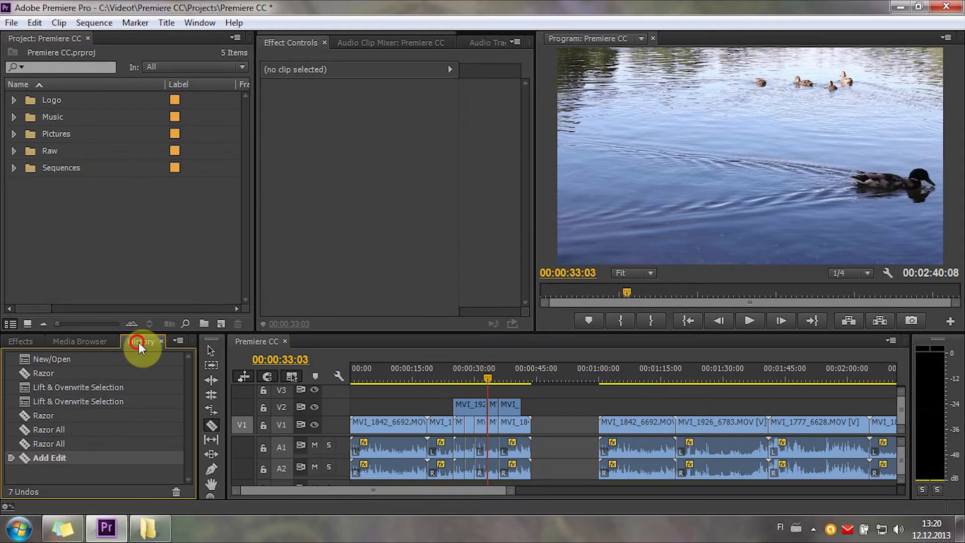
pyautogui.click(56, 363)
pyautogui.click(18, 342)
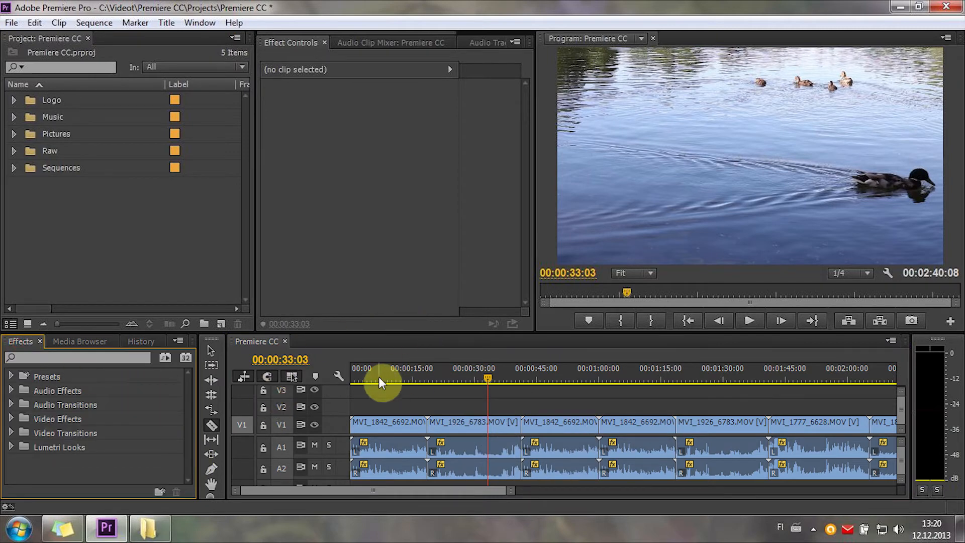
# Scrub through the sequence and park the playhead at 00:01:27:10 in the second MVI_1926_6783 clip
pyautogui.moveTo(380, 383); pyautogui.dragTo(300, 379)
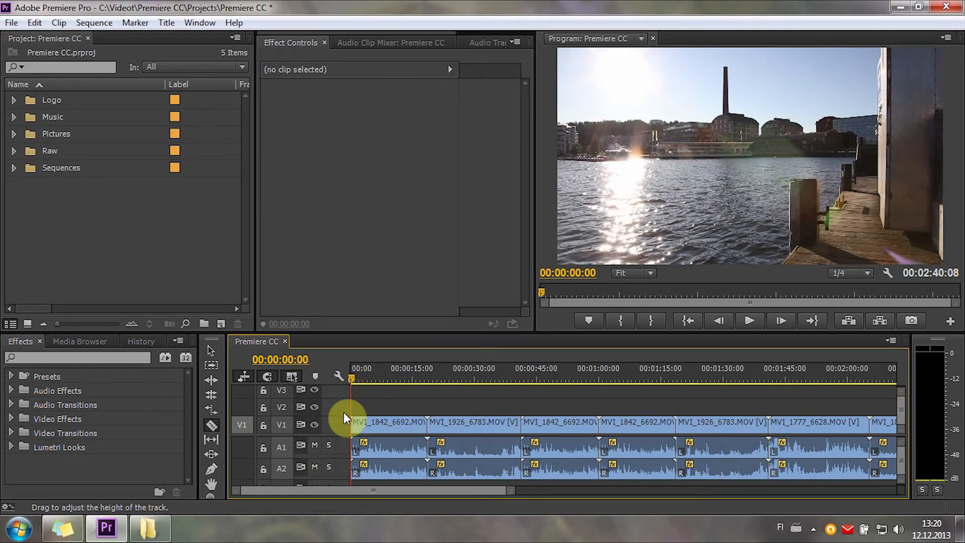
pyautogui.click(724, 378)
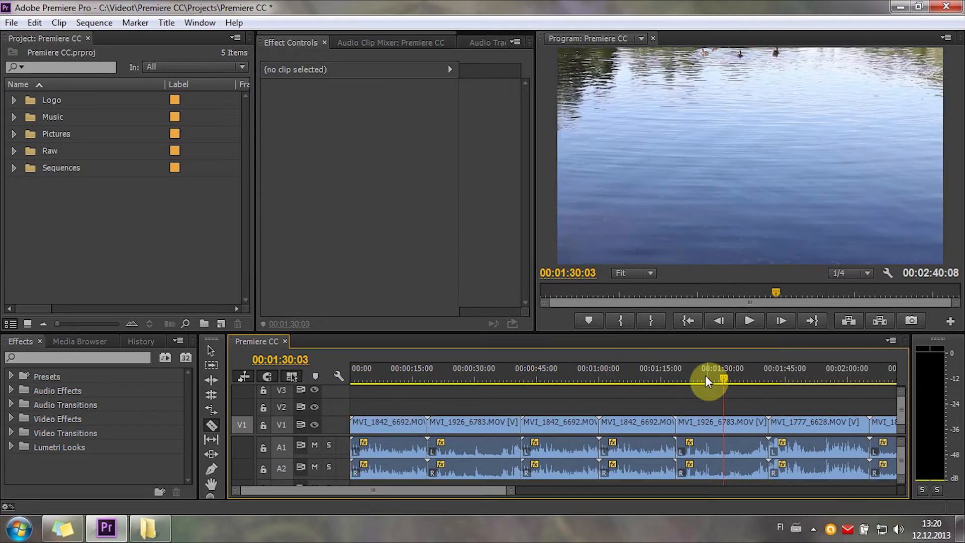
pyautogui.moveTo(705, 378)
pyautogui.mouseDown()
pyautogui.moveTo(656, 378)
pyautogui.moveTo(713, 378)
pyautogui.mouseUp()
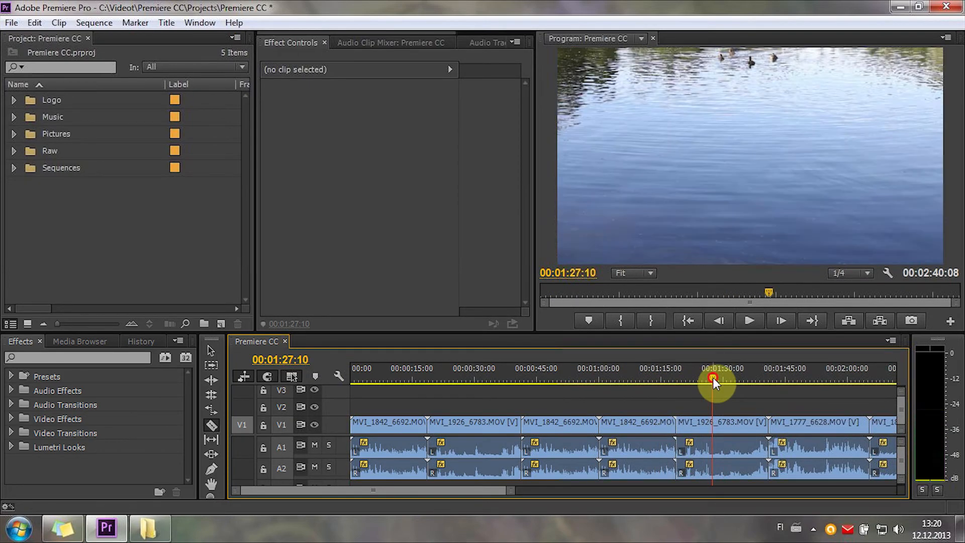
# Read the tip about program menus and panel settings in Sticky Notes and return to Premiere Pro
pyautogui.click(63, 528)
pyautogui.click(196, 263)
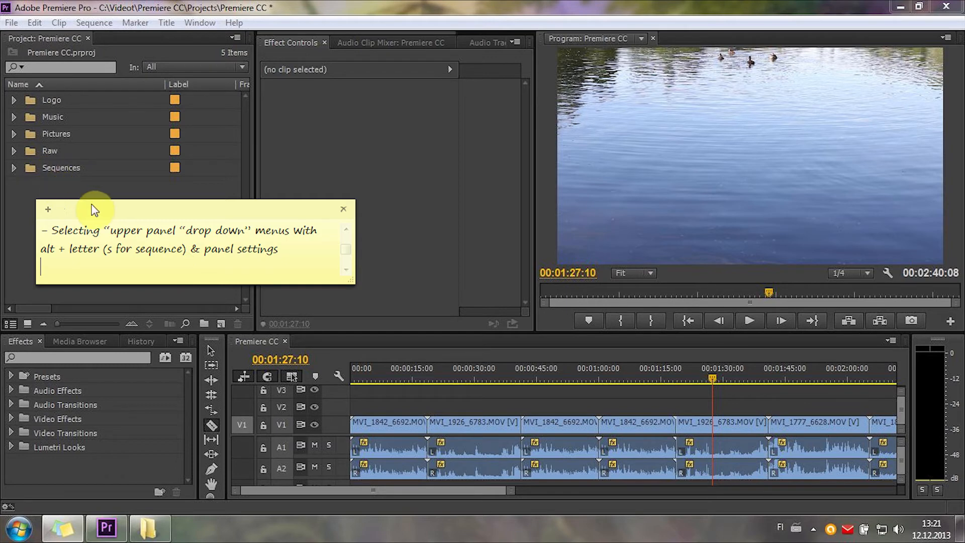
pyautogui.click(96, 188)
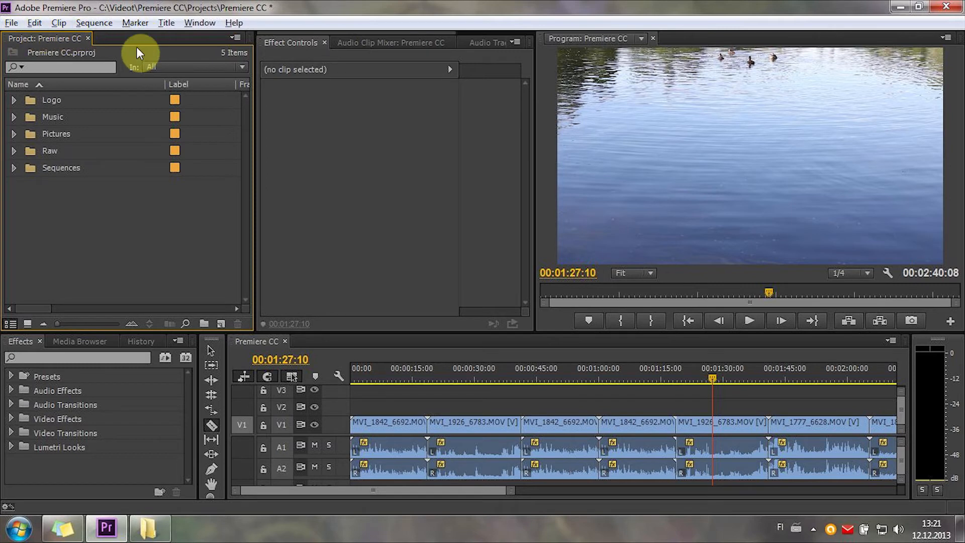
# Examine the available Sequence commands, including the render and Add Edit entries, without running any
pyautogui.click(94, 23)
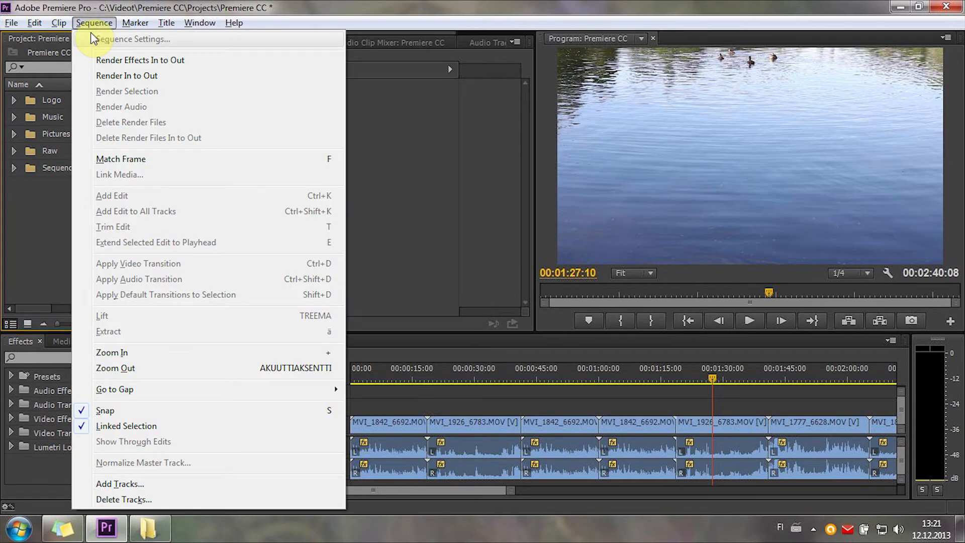
pyautogui.press('Down')
pyautogui.press('Down')
pyautogui.press('Down')
pyautogui.press('Down')
pyautogui.press('Down')
pyautogui.press('Down')
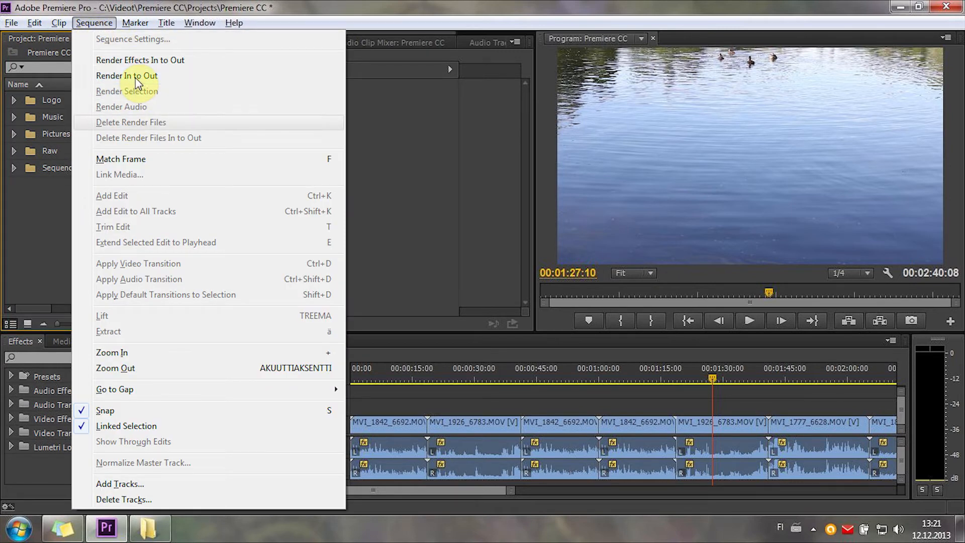
pyautogui.press('Up')
pyautogui.press('Up')
pyautogui.press('Up')
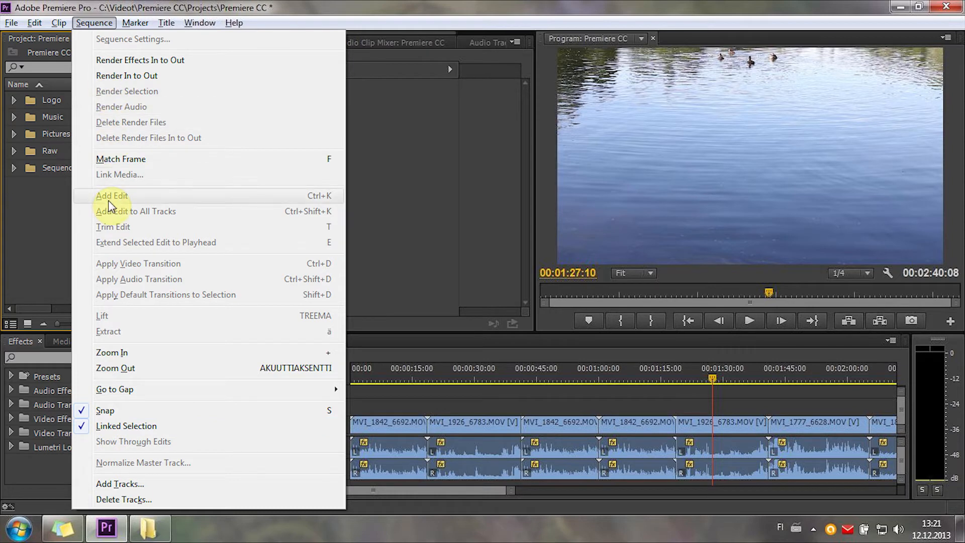
pyautogui.click(47, 274)
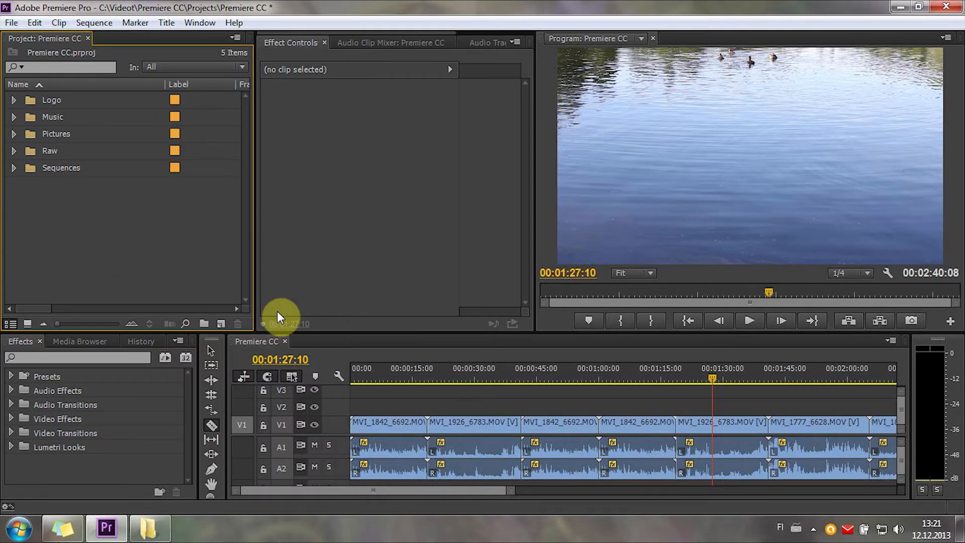
# Review the panel settings available for the timeline, the Project panel and Effect Controls without changing any
pyautogui.rightClick(261, 341)
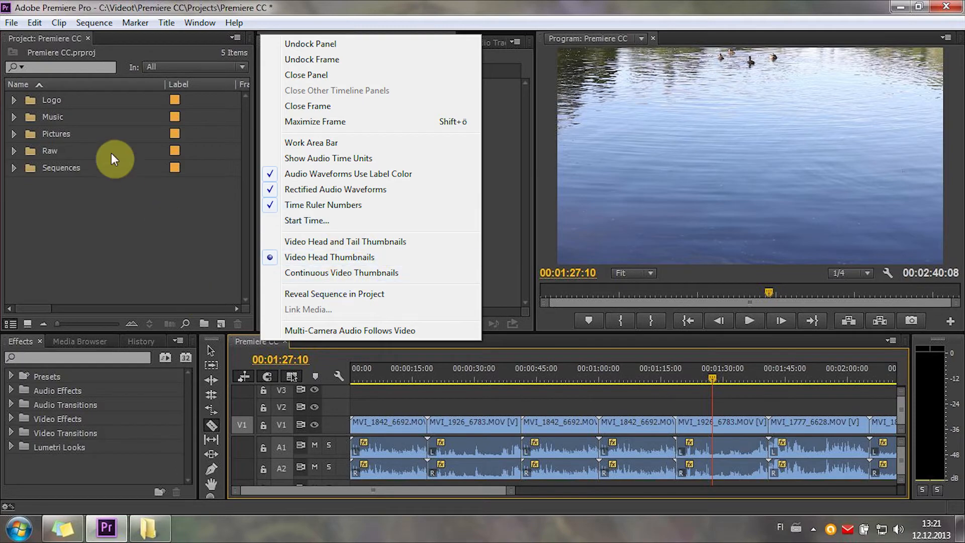
pyautogui.rightClick(48, 40)
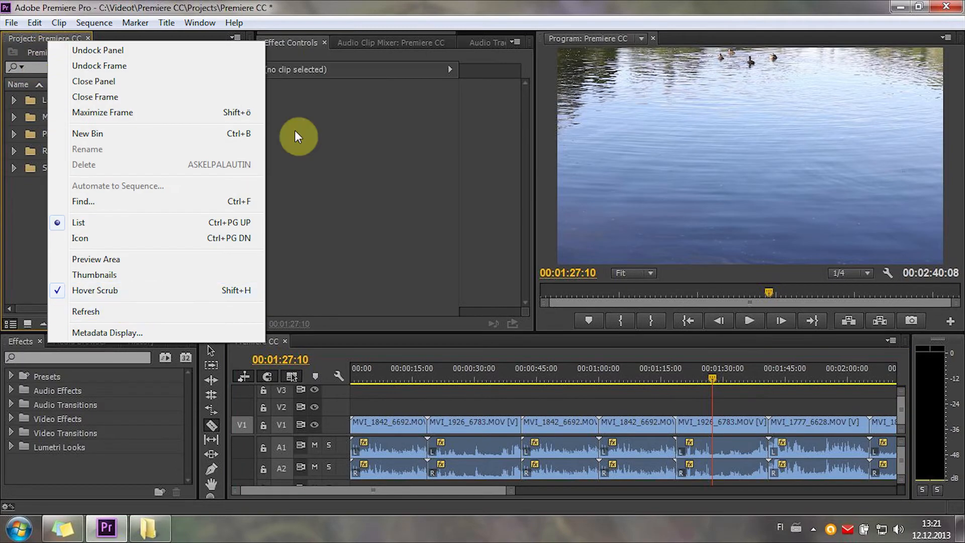
pyautogui.rightClick(305, 44)
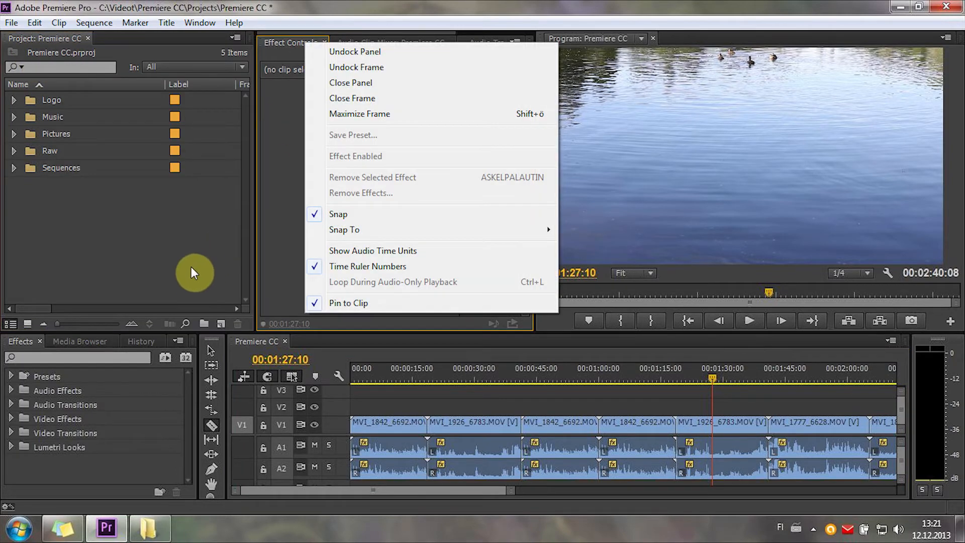
pyautogui.click(187, 268)
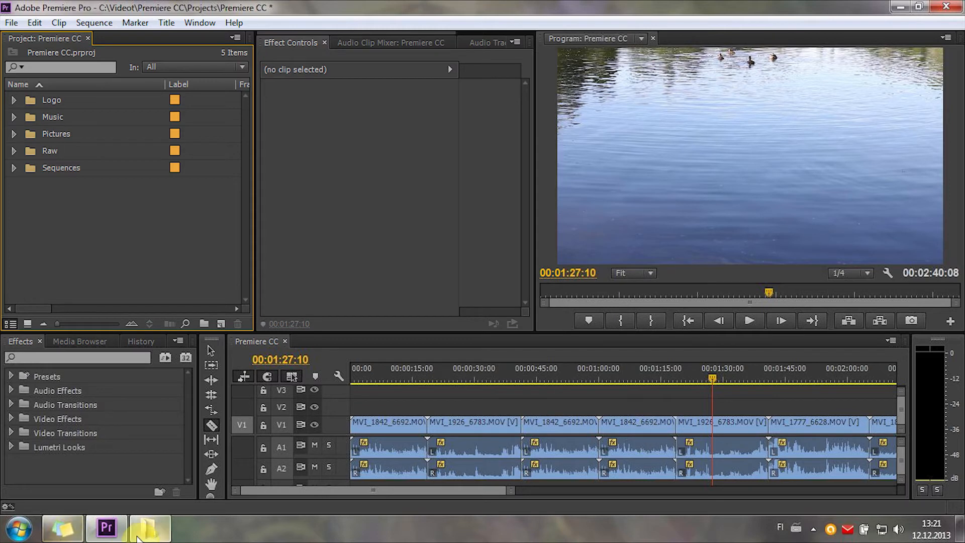
# Look through the tip list in Sticky Notes for the next topic and return to Premiere Pro
pyautogui.click(67, 533)
pyautogui.click(130, 263)
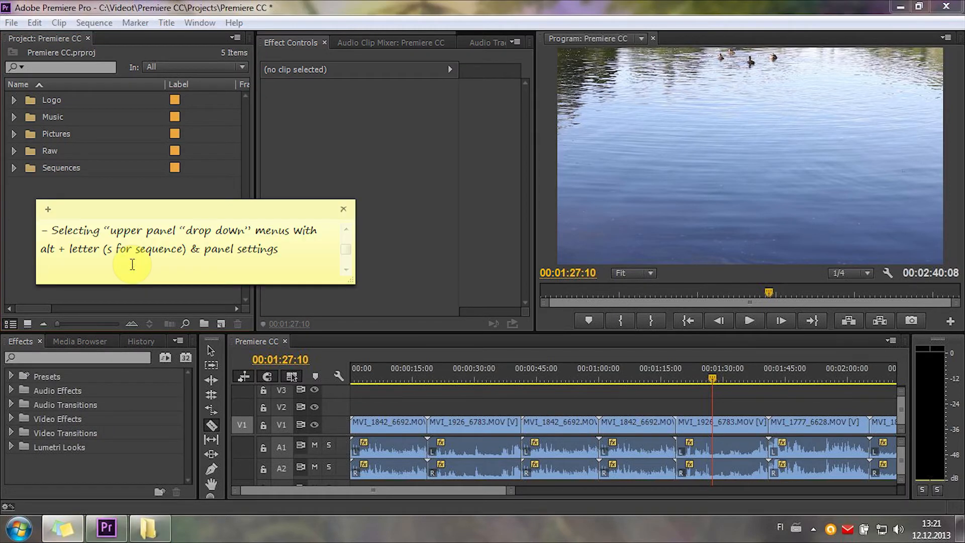
pyautogui.press('Down')
pyautogui.press('Down')
pyautogui.press('Down')
pyautogui.click(410, 259)
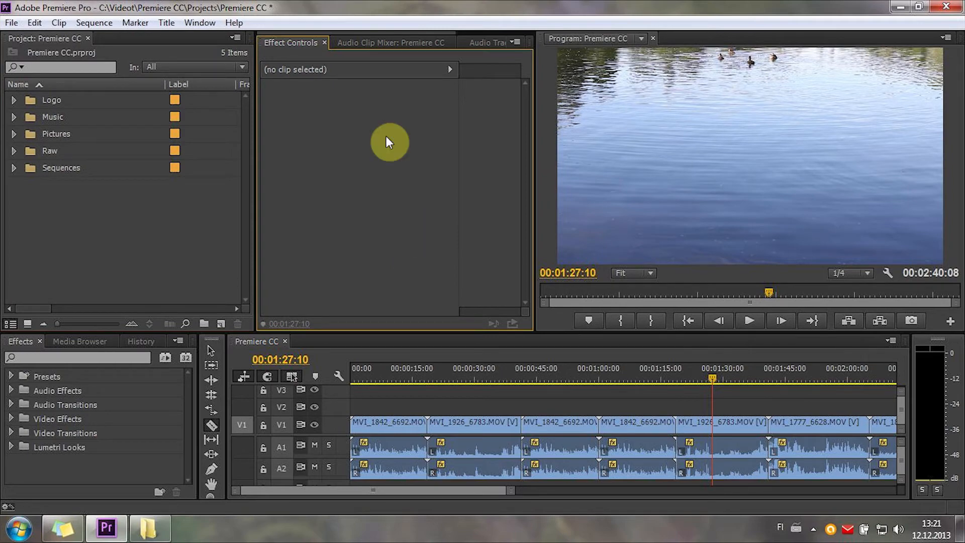
# Bring up the Audio Track Mixer and move the playhead into the empty stretch past the last clip, at 00:02:53:10
pyautogui.click(410, 43)
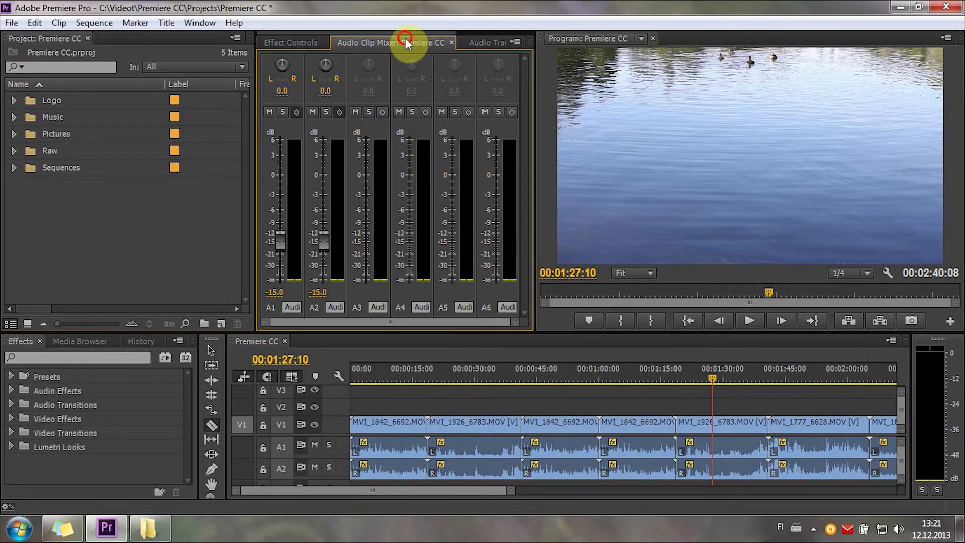
pyautogui.click(452, 43)
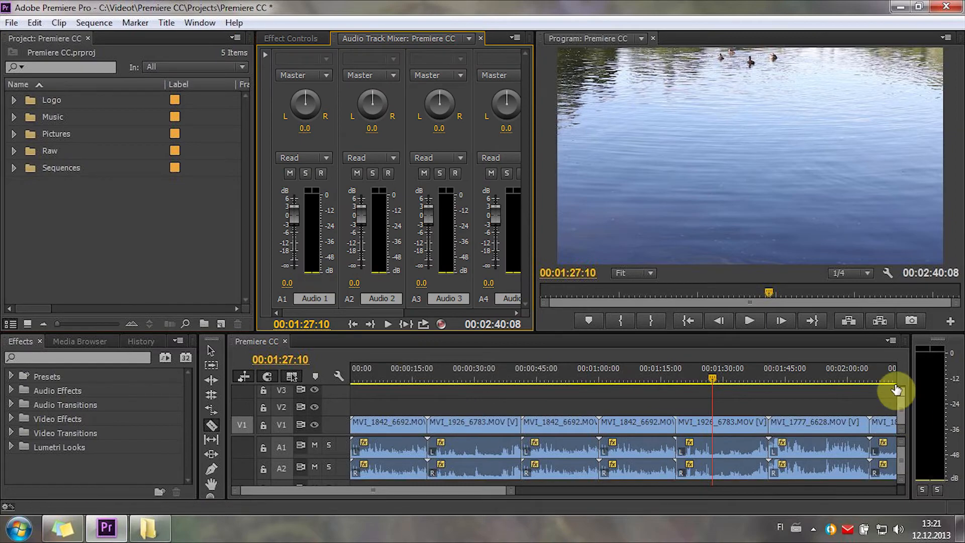
pyautogui.click(836, 372)
pyautogui.press('-')
pyautogui.click(706, 373)
pyautogui.press('=')
pyautogui.press('=')
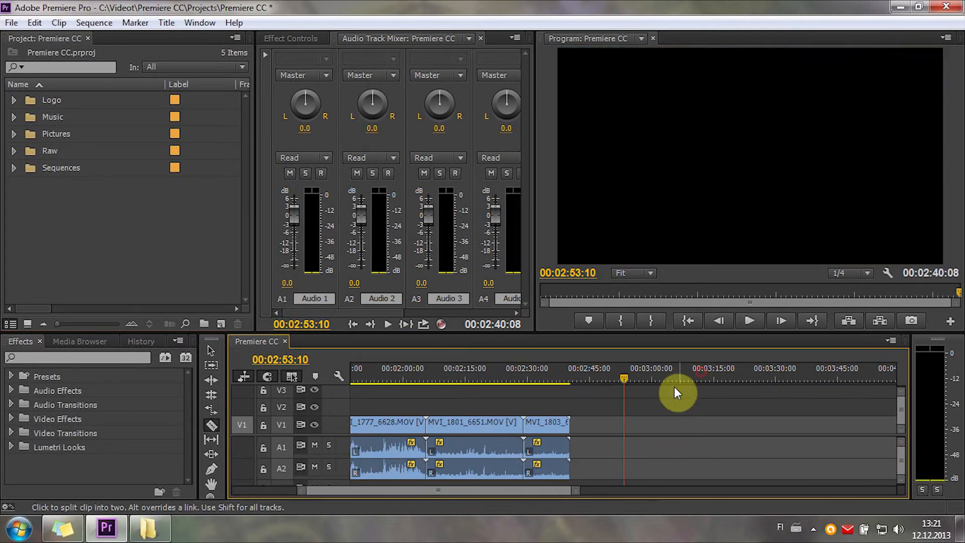
# With the Selection tool, move only the video part of MVI_1803_6653.MOV along V1 to the playhead area, about 21 seconds later
pyautogui.press('v')
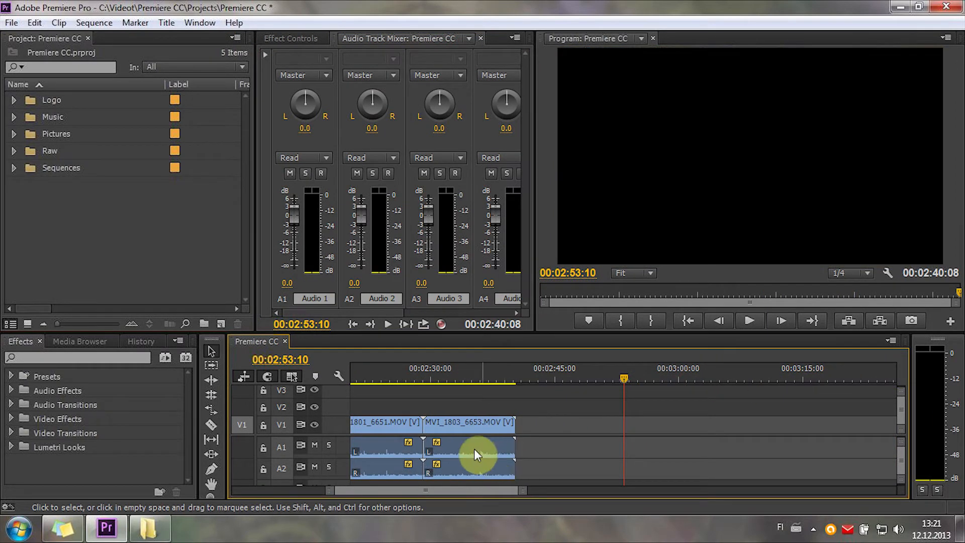
pyautogui.click(465, 430)
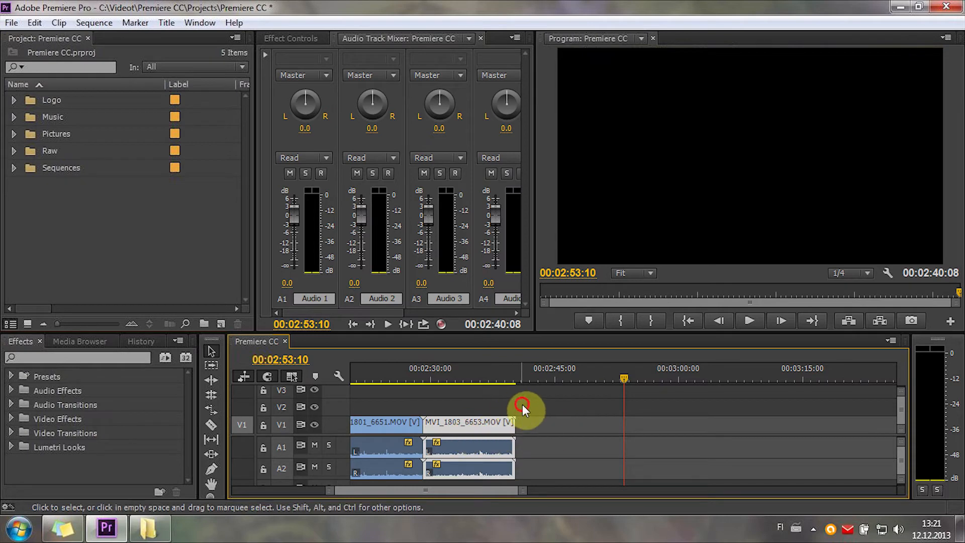
pyautogui.moveTo(439, 424); pyautogui.dragTo(611, 434)
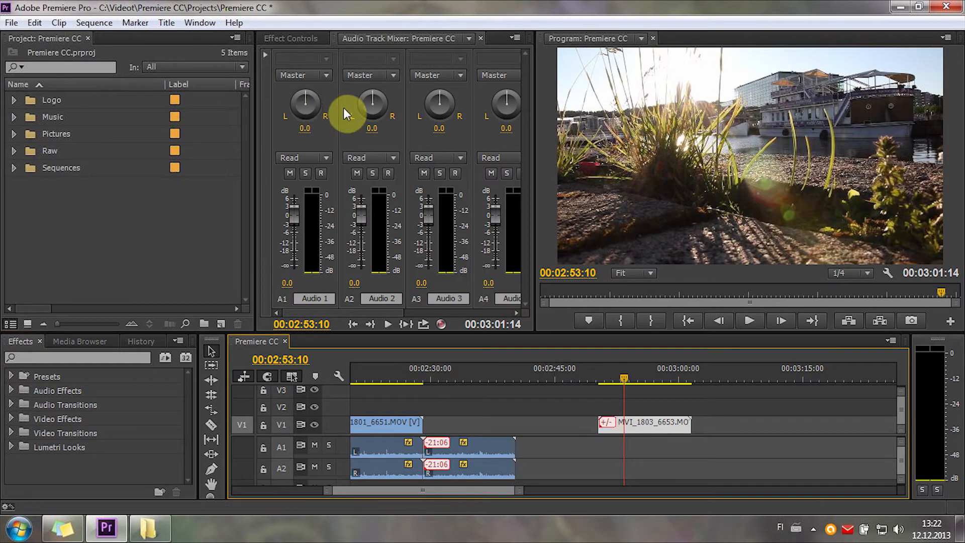
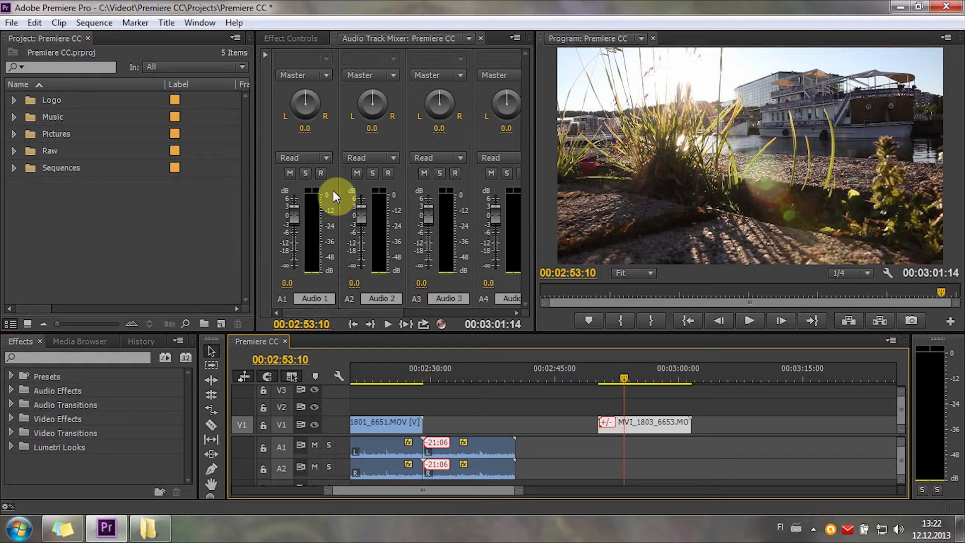
# Try to arm the Audio 1 track for recording, and open the Audio Hardware preferences
pyautogui.click(325, 177)
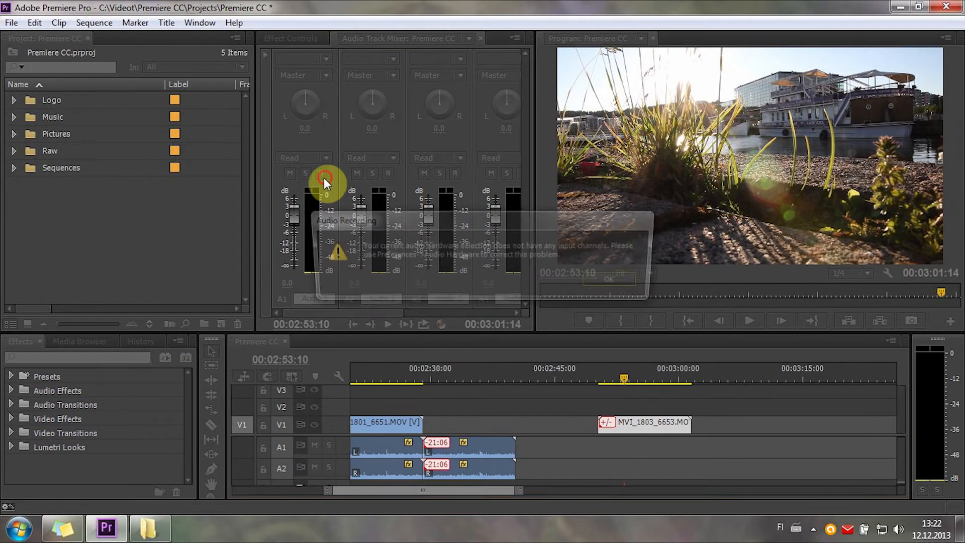
pyautogui.click(614, 279)
pyautogui.click(34, 22)
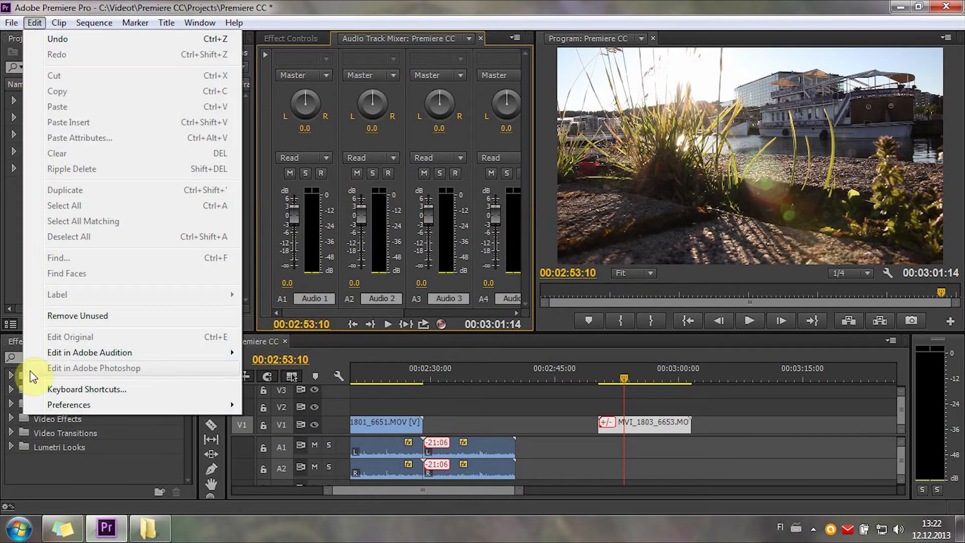
pyautogui.moveTo(77, 407)
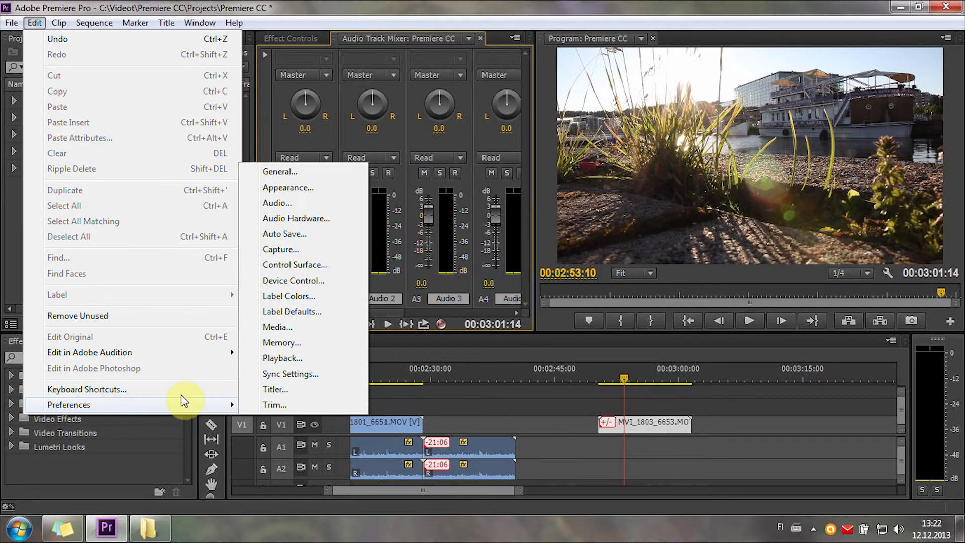
pyautogui.click(300, 220)
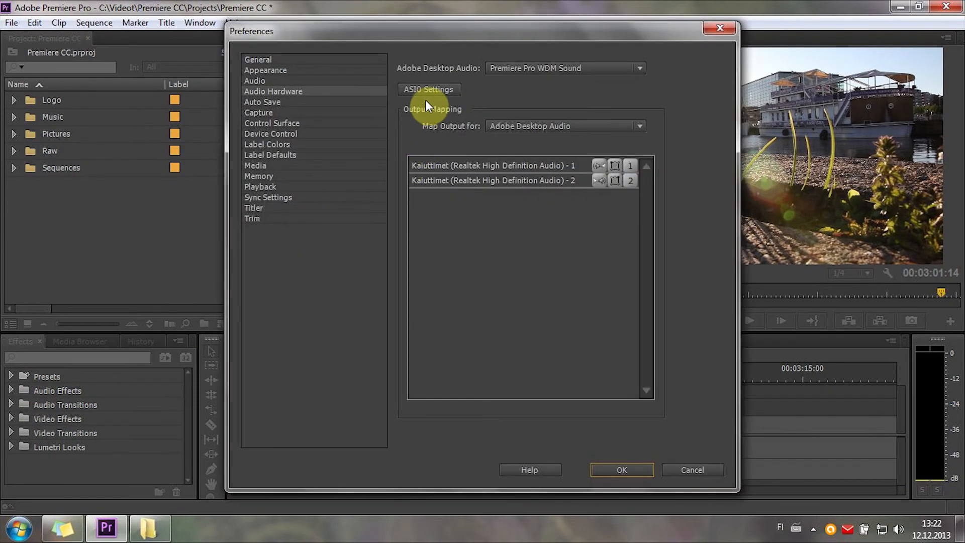
# Enable Mikrofoni (Realtek High Definition Audio) as an input device in the ASIO settings and save the preferences
pyautogui.click(413, 89)
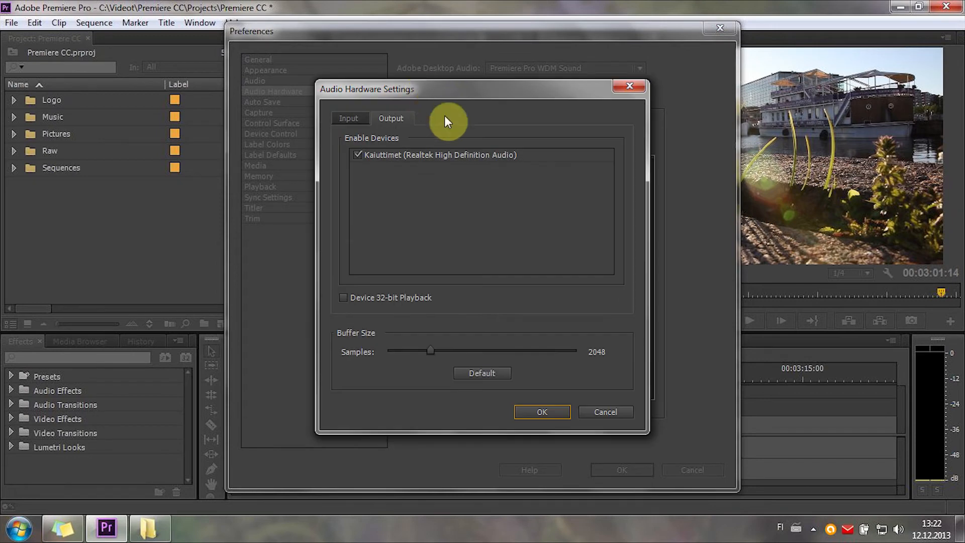
pyautogui.click(350, 119)
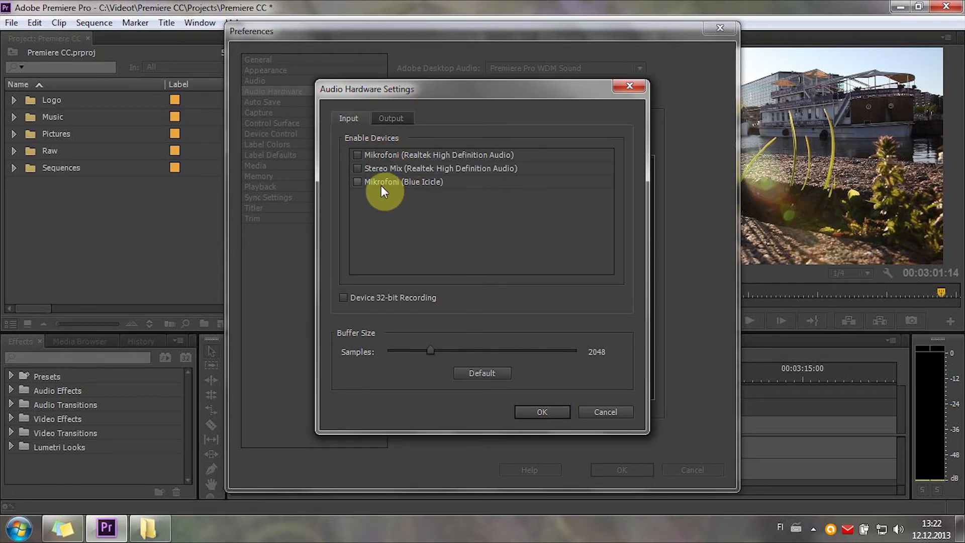
pyautogui.click(390, 156)
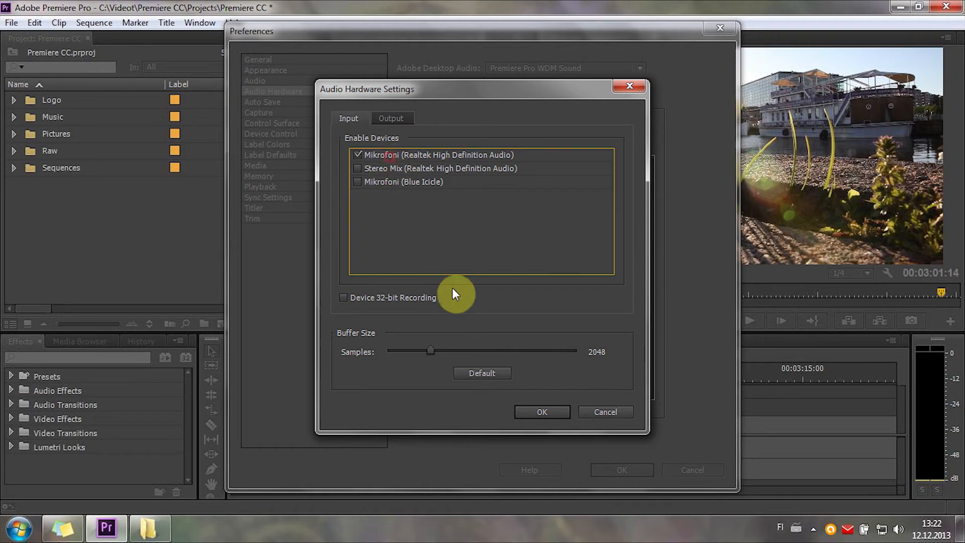
pyautogui.click(538, 414)
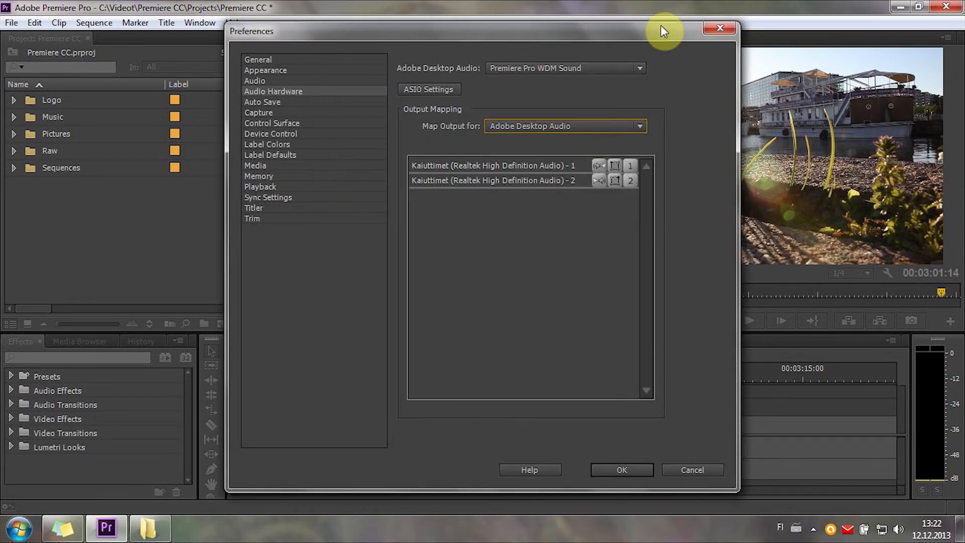
pyautogui.click(638, 471)
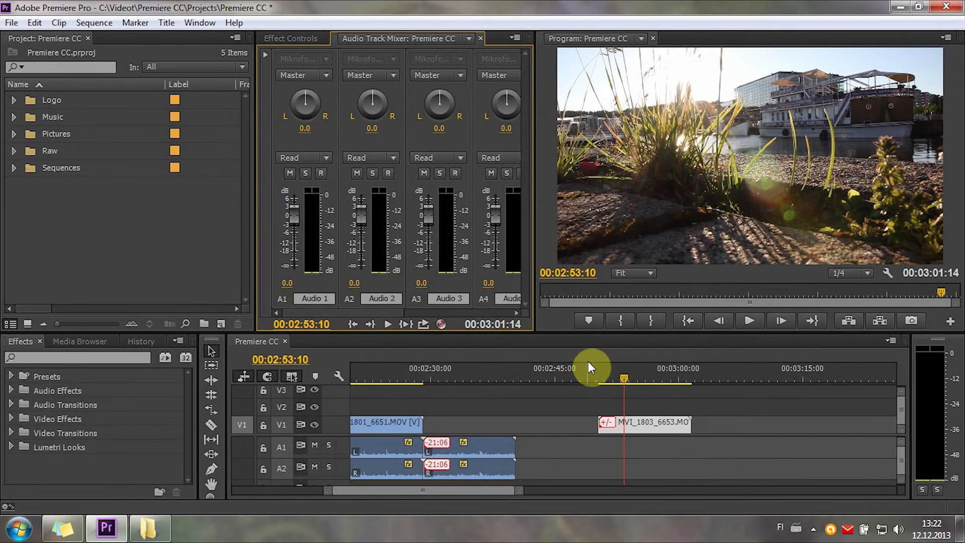
# Arm the Audio 1 track and record about three seconds of microphone audio from 00:02:53:10
pyautogui.click(322, 173)
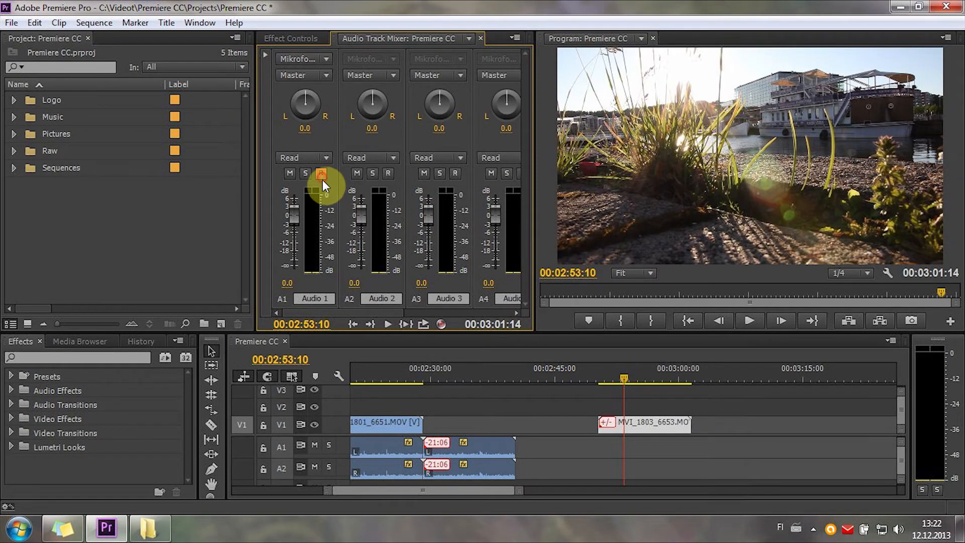
pyautogui.click(442, 325)
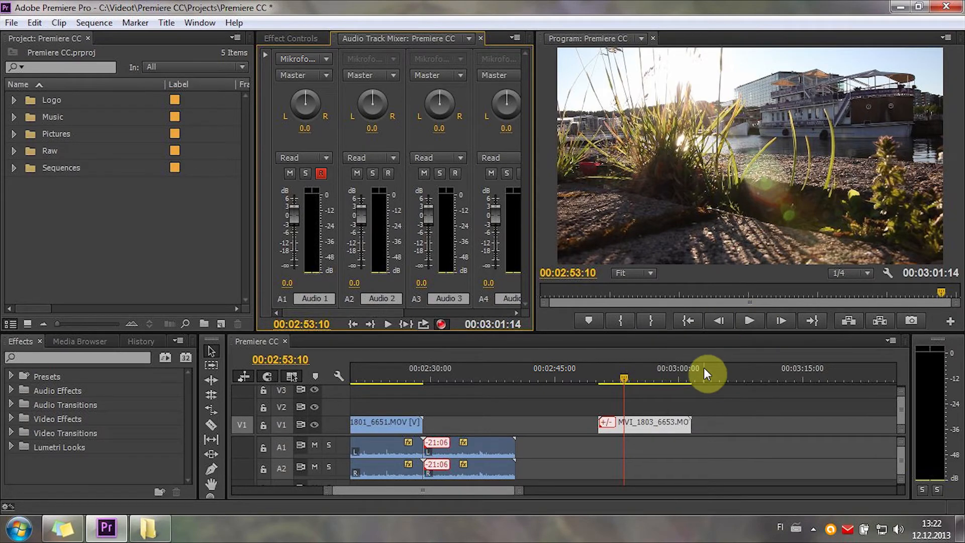
pyautogui.press('space')
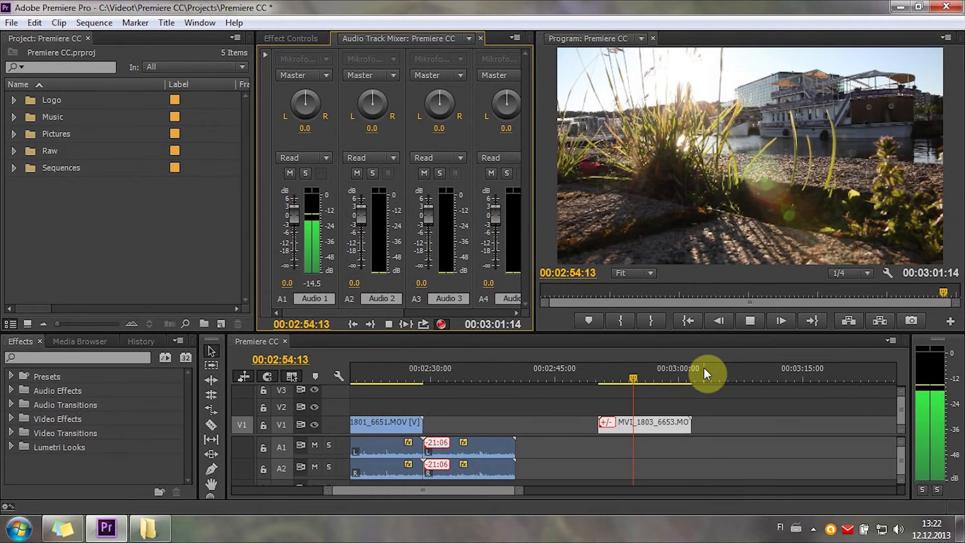
pyautogui.press('space')
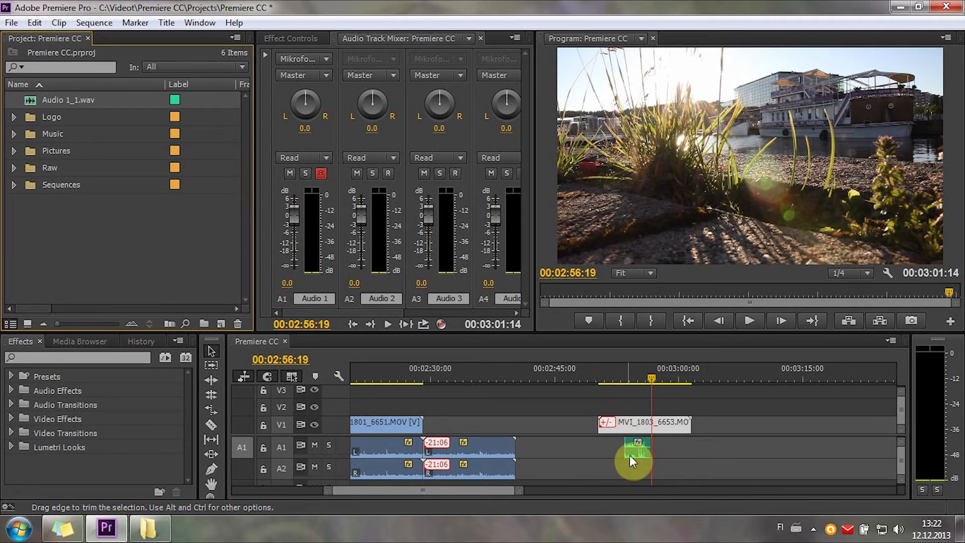
# Play back part of the recorded Audio 1_1.wav clip from 00:02:54:10 to check it
pyautogui.click(632, 369)
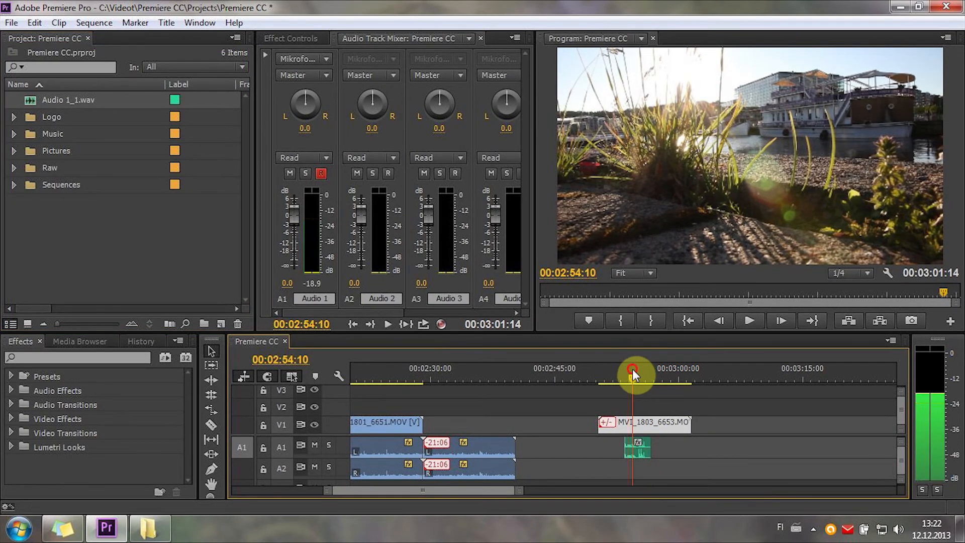
pyautogui.press('space')
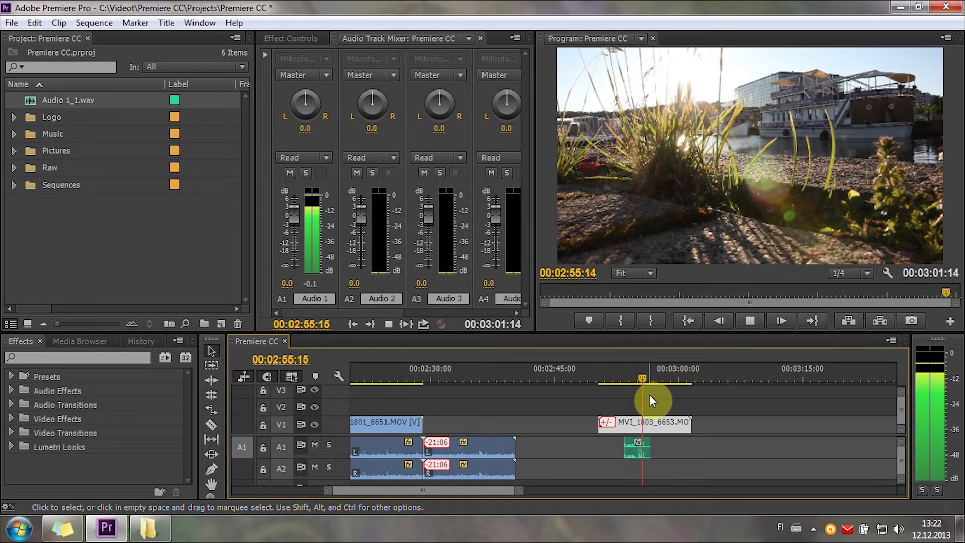
pyautogui.press('space')
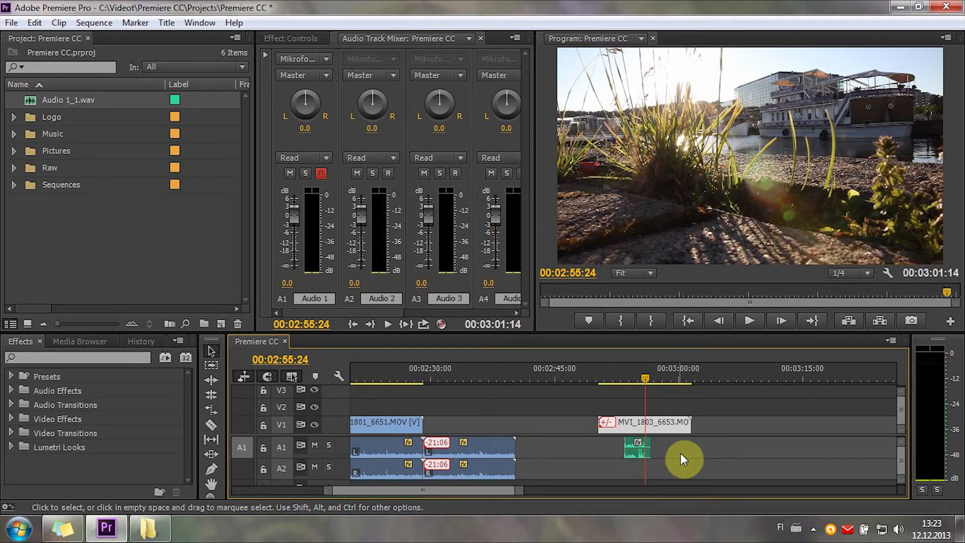
# Search the computer's programs for "au", launch Audacity to view its recording window, and close it
pyautogui.click(19, 528)
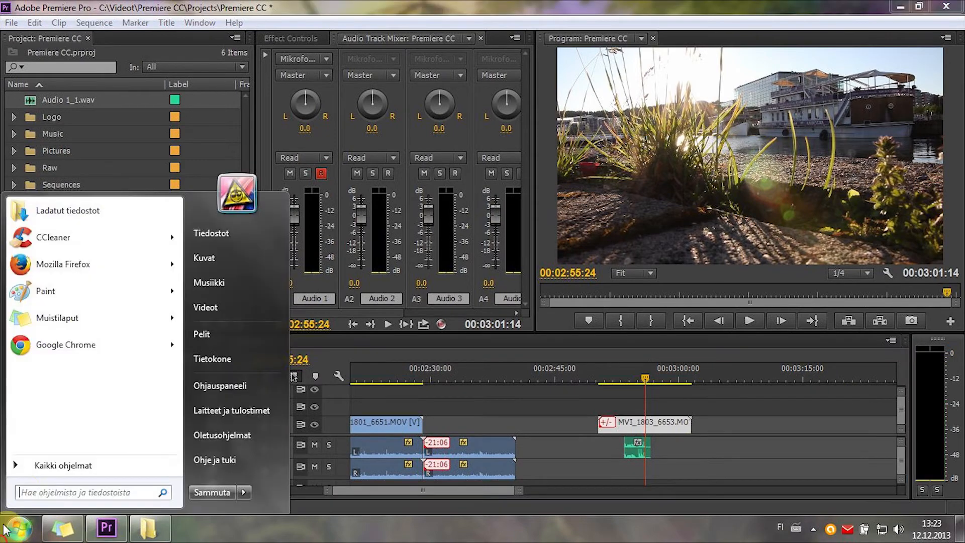
pyautogui.write('au')
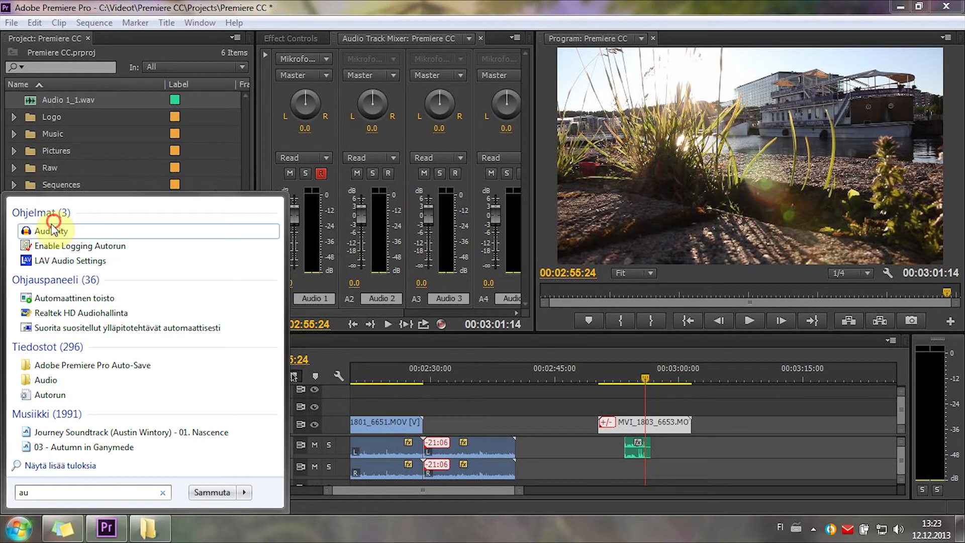
pyautogui.click(50, 225)
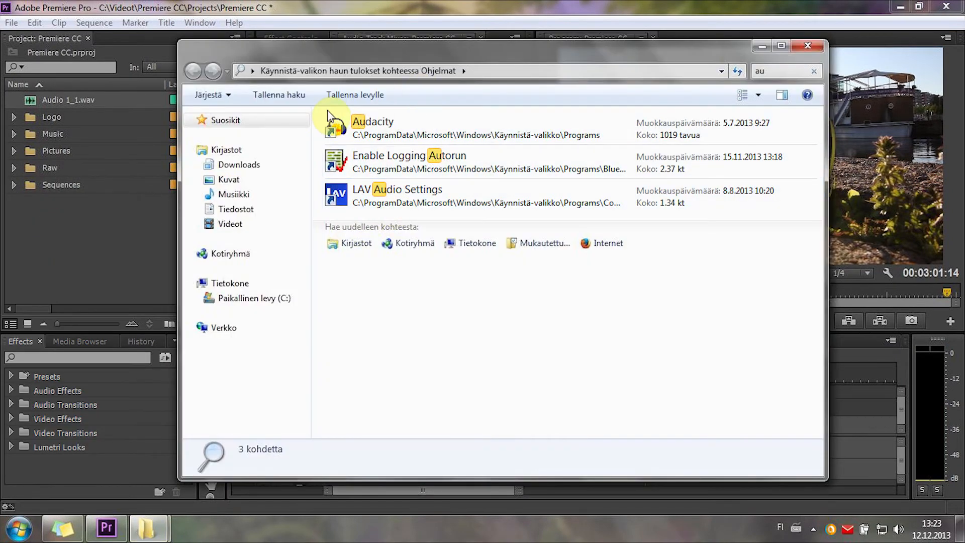
pyautogui.click(386, 123)
pyautogui.doubleClick(381, 128)
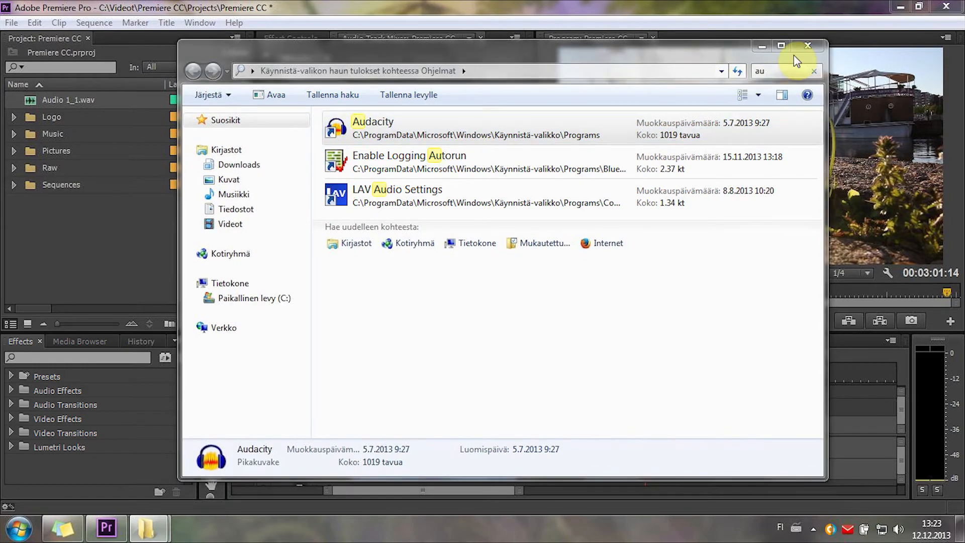
pyautogui.click(807, 46)
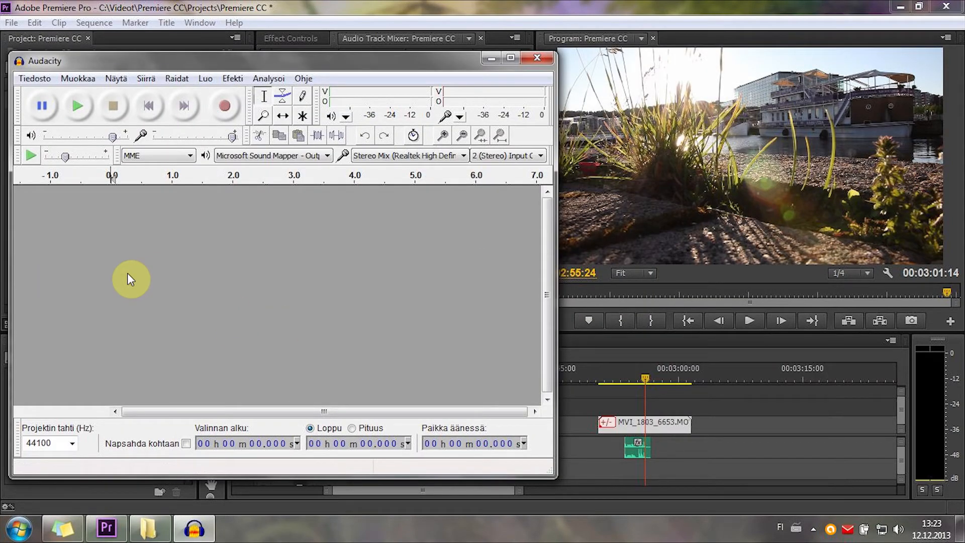
pyautogui.click(547, 61)
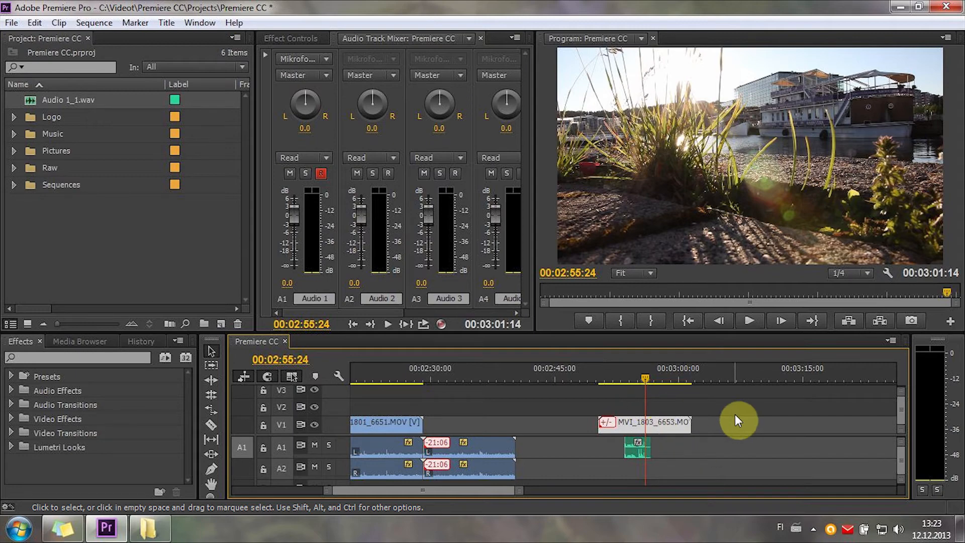
# Revert the project to the New/Open history state and return to the Effects list
pyautogui.click(142, 341)
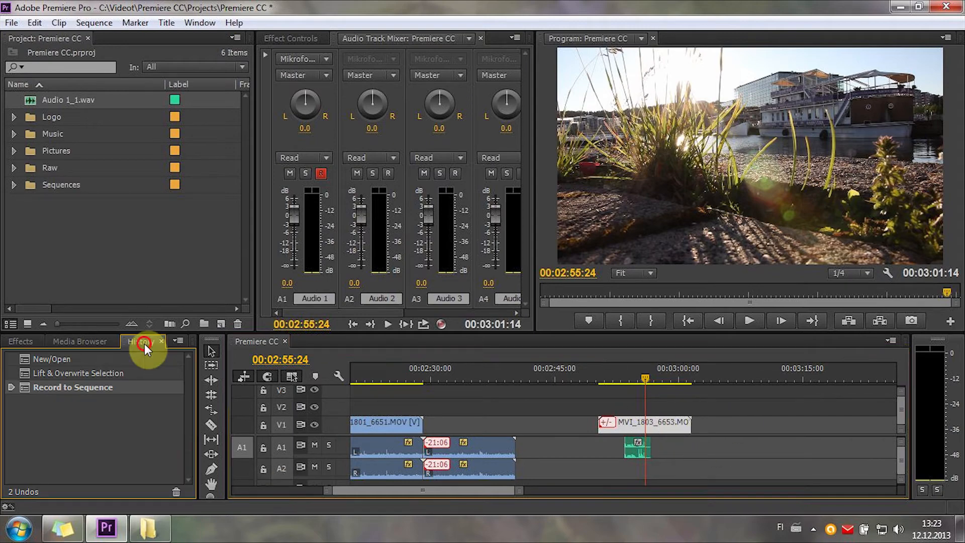
pyautogui.click(28, 355)
pyautogui.click(21, 341)
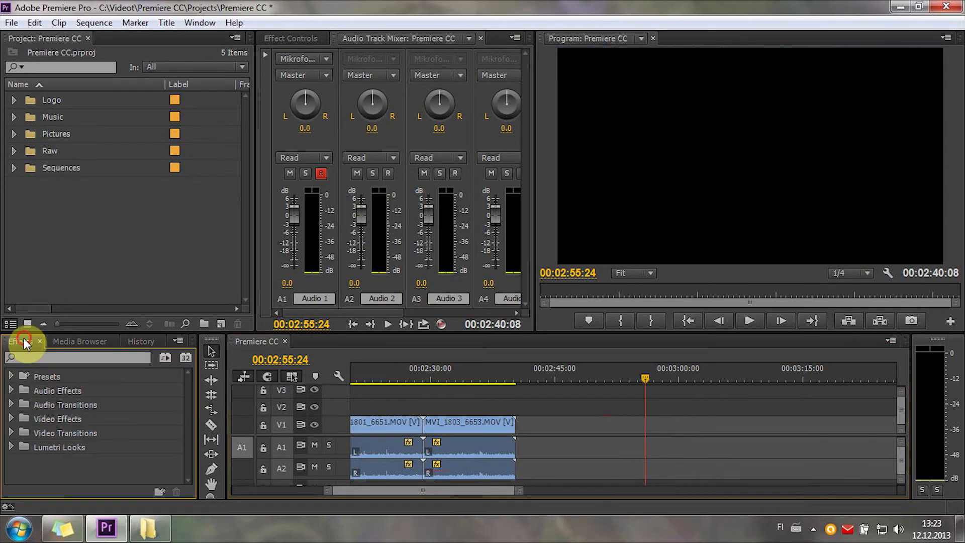
# Read the next tip about Lumetri usage in Sticky Notes and return to Premiere Pro
pyautogui.click(74, 537)
pyautogui.scroll(-1, 165, 265)
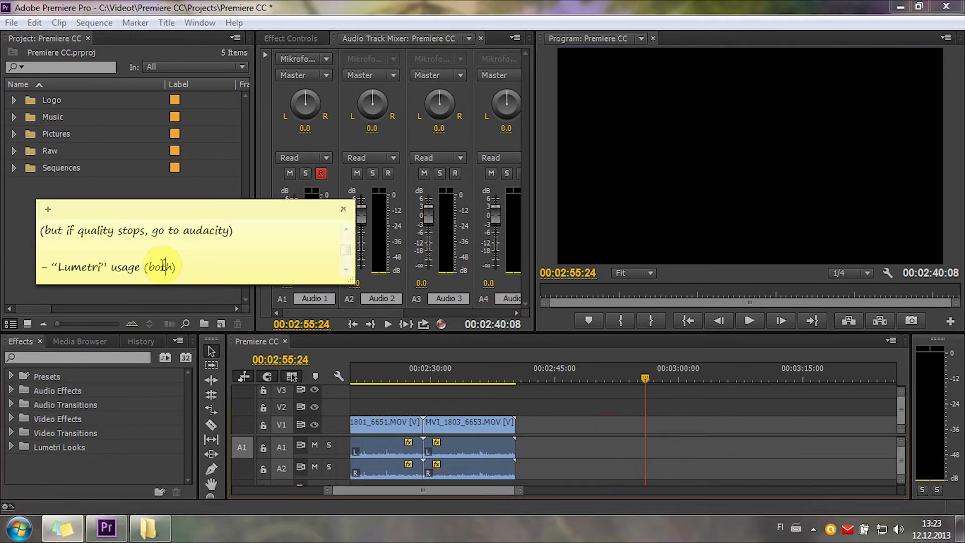
pyautogui.press('Down')
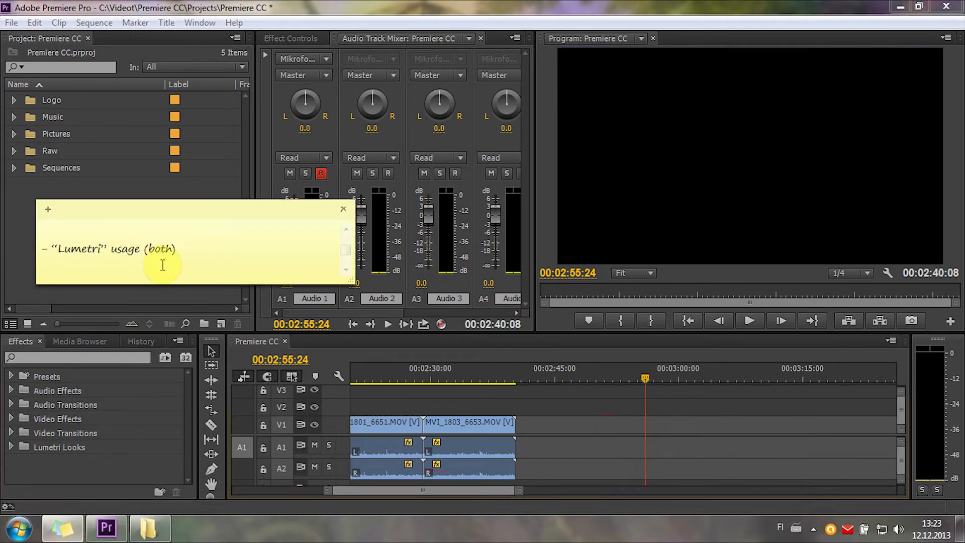
pyautogui.click(17, 279)
# Expand Lumetri Looks, maximize the Effects panel and display the Cinematic look thumbnails
pyautogui.click(10, 447)
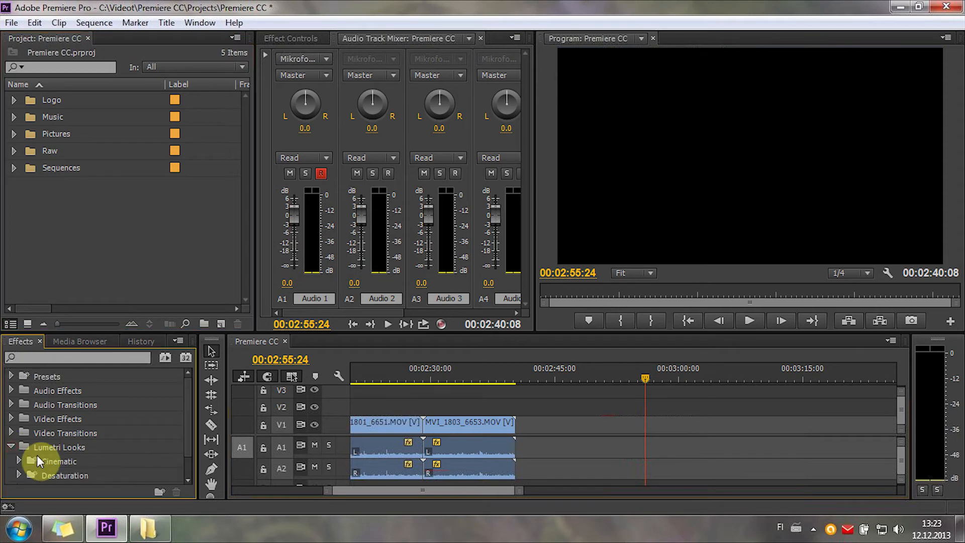
pyautogui.press('`')
pyautogui.click(43, 159)
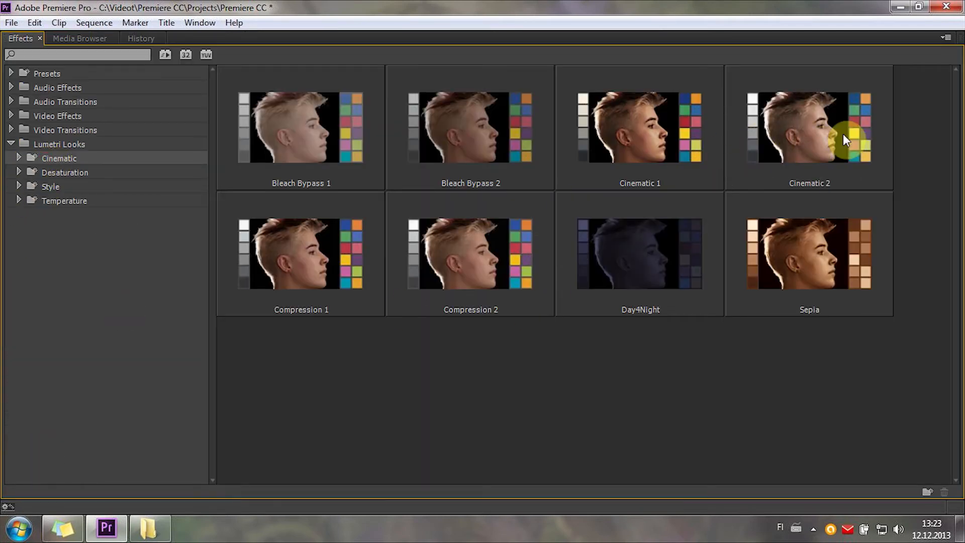
# View the Desaturation look thumbnails and collapse Lumetri Looks
pyautogui.click(55, 173)
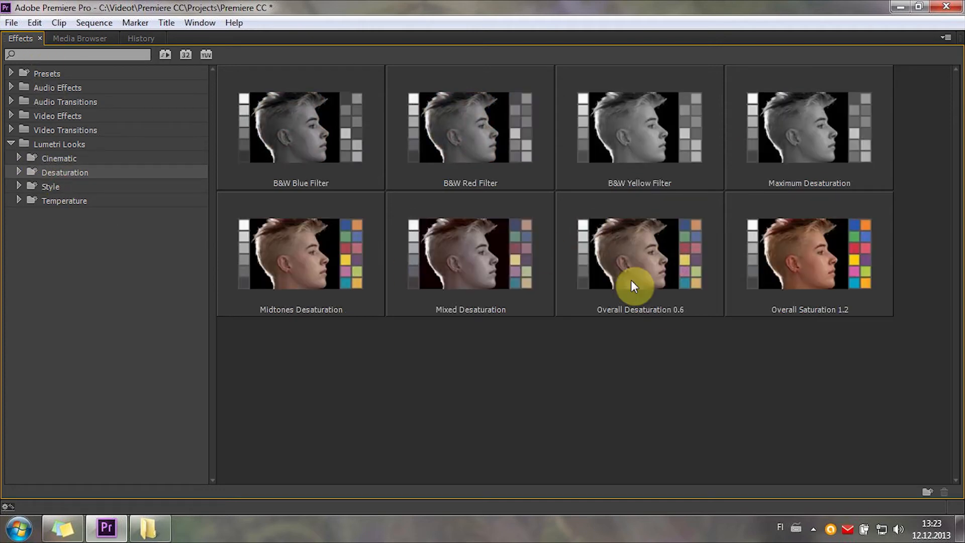
pyautogui.click(10, 145)
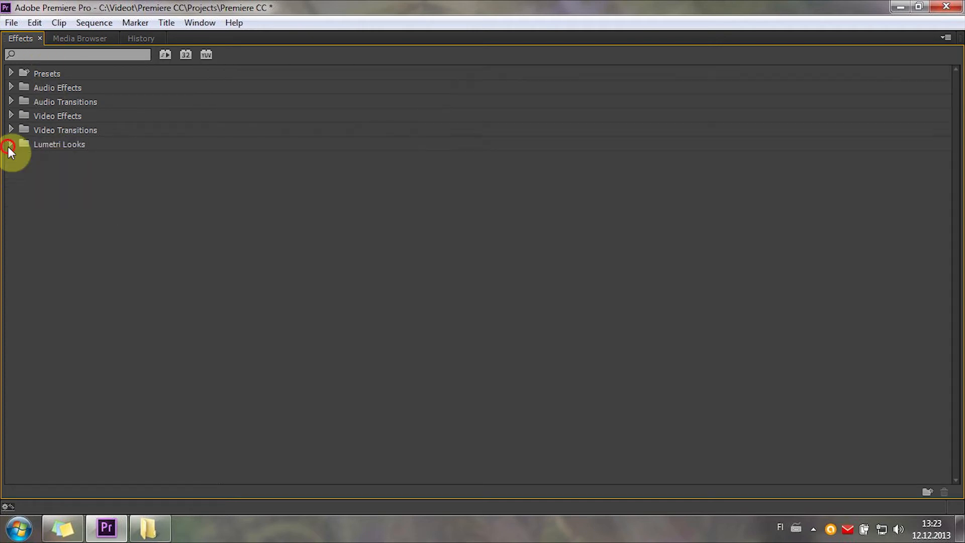
# Search the effects for "lume" and apply the Lumetri effect to the MVI_1801_6651.MOV clip on V1
pyautogui.click(51, 56)
pyautogui.write('lume')
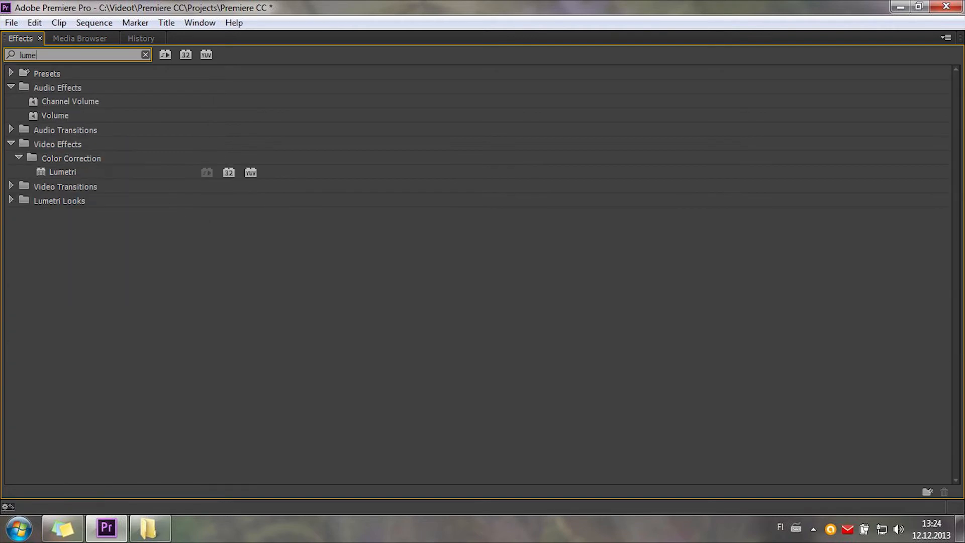
pyautogui.click(59, 171)
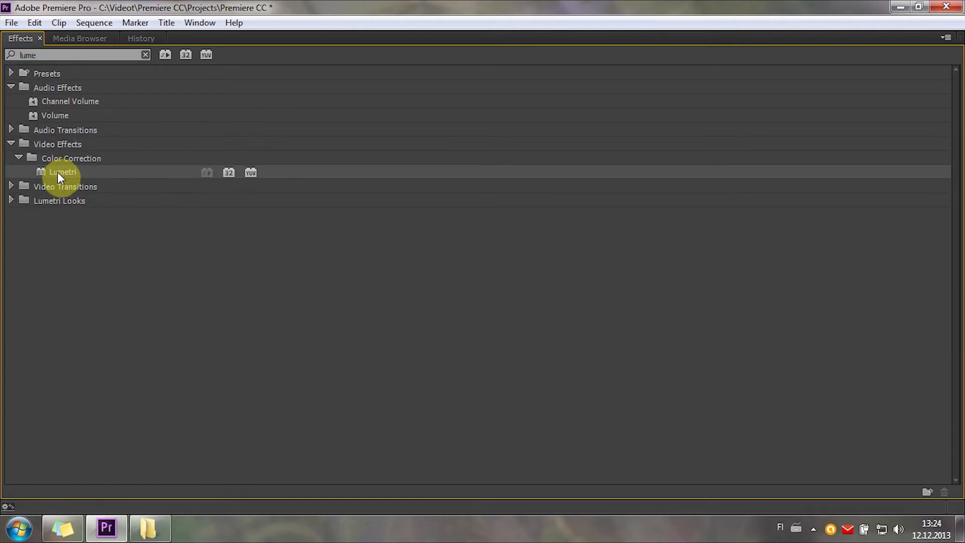
pyautogui.press('`')
pyautogui.moveTo(56, 475); pyautogui.dragTo(405, 429)
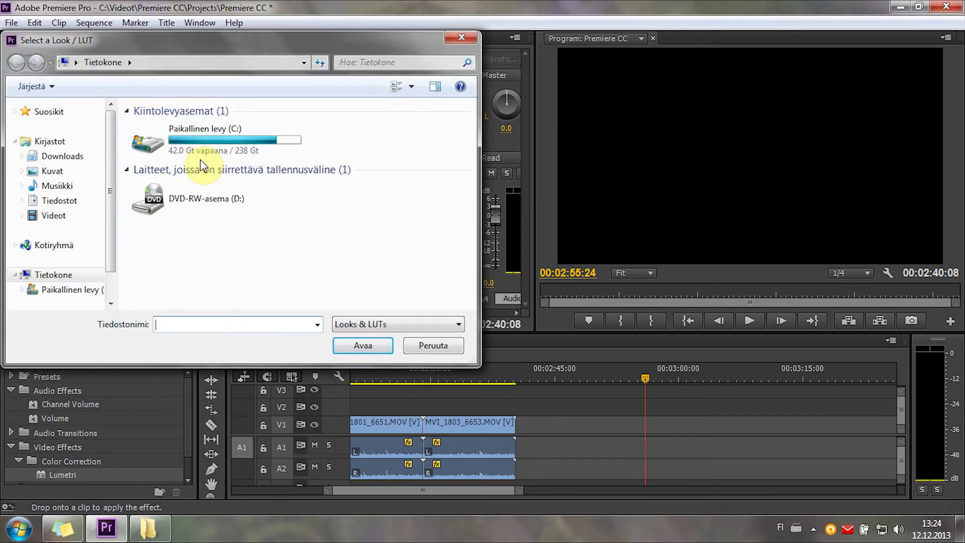
# Browse to C:\Program Files\Adobe\Adobe Premiere Pro CC\Lumetri\LUTs for the look file
pyautogui.doubleClick(211, 143)
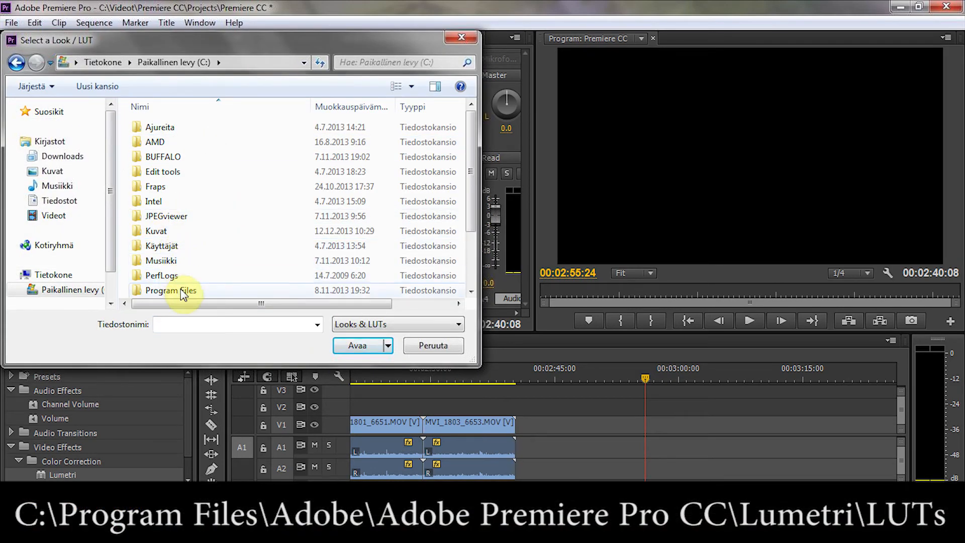
pyautogui.doubleClick(179, 290)
pyautogui.doubleClick(160, 128)
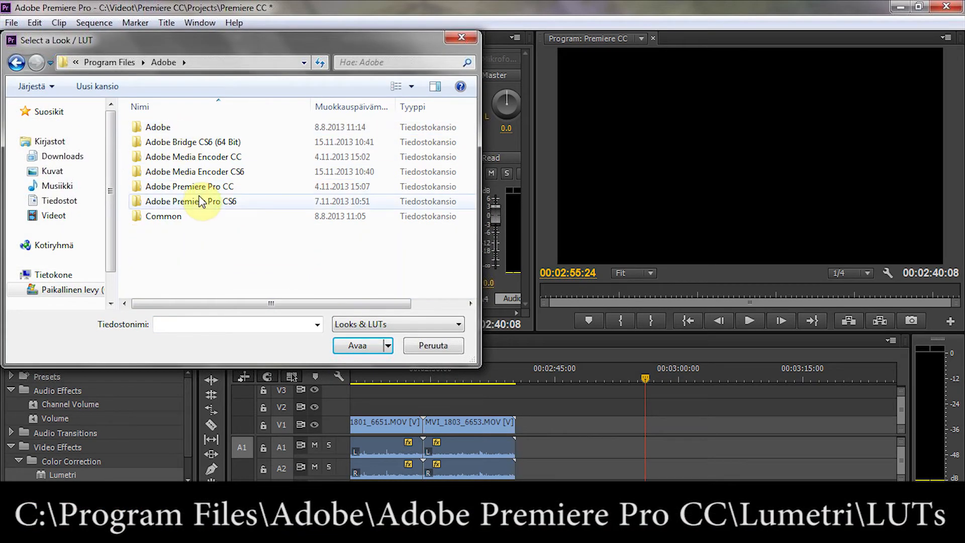
pyautogui.doubleClick(221, 185)
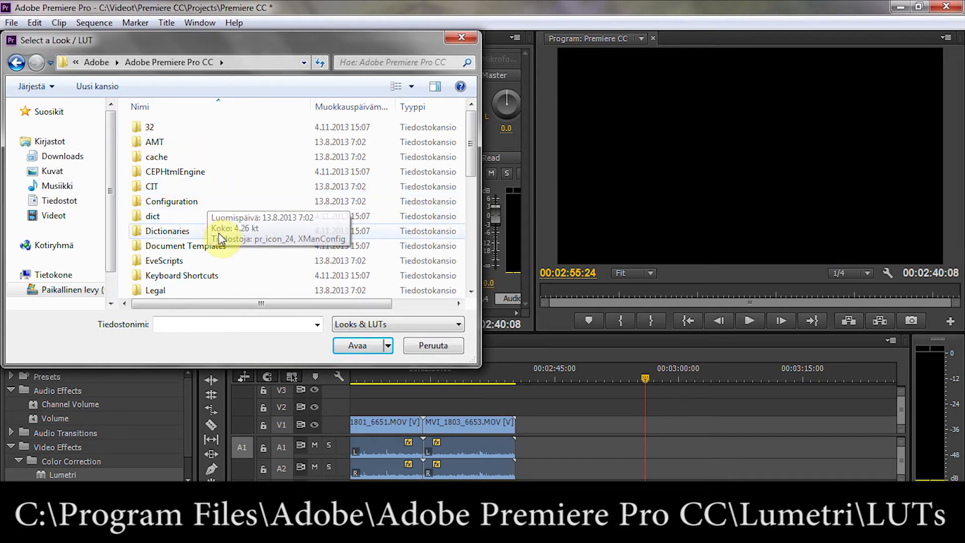
pyautogui.click(221, 275)
pyautogui.scroll(-2, 223, 274)
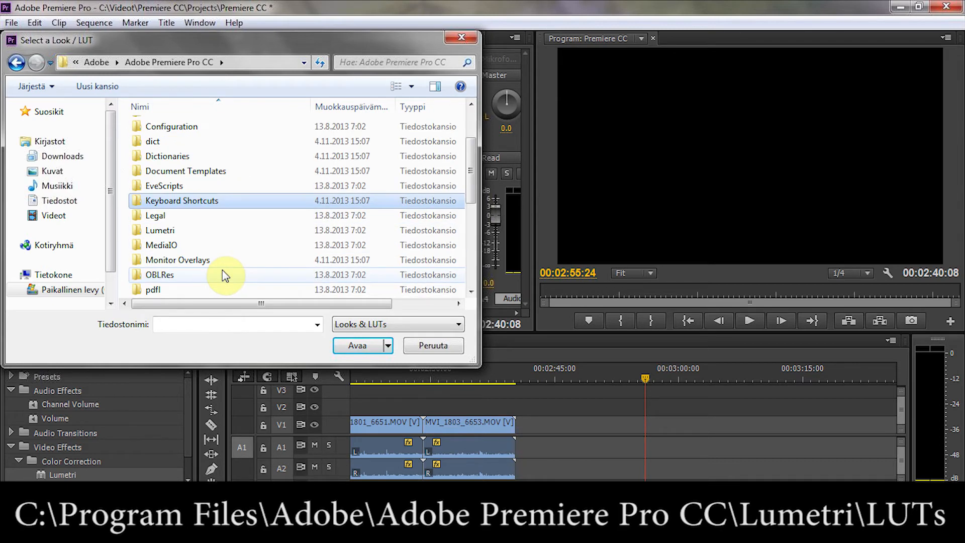
pyautogui.doubleClick(179, 232)
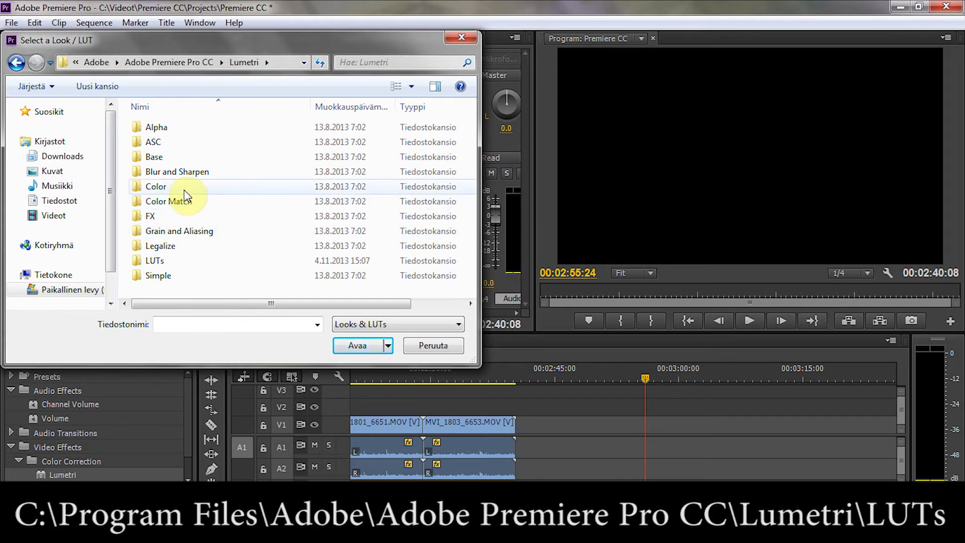
pyautogui.doubleClick(168, 261)
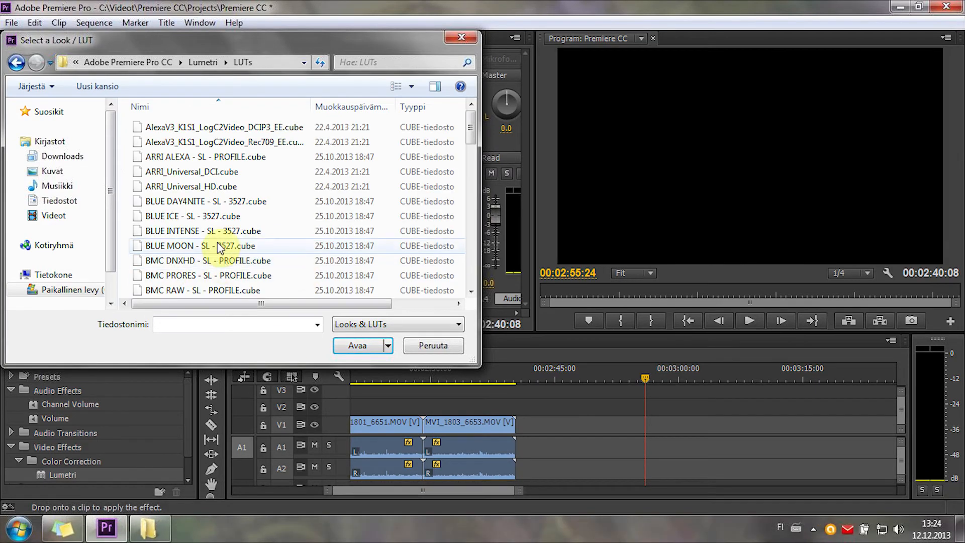
# Look through the LUT files and load BLUE MOON - SL - 3527.cube into the Lumetri effect
pyautogui.click(219, 201)
pyautogui.scroll(-15, 215, 214)
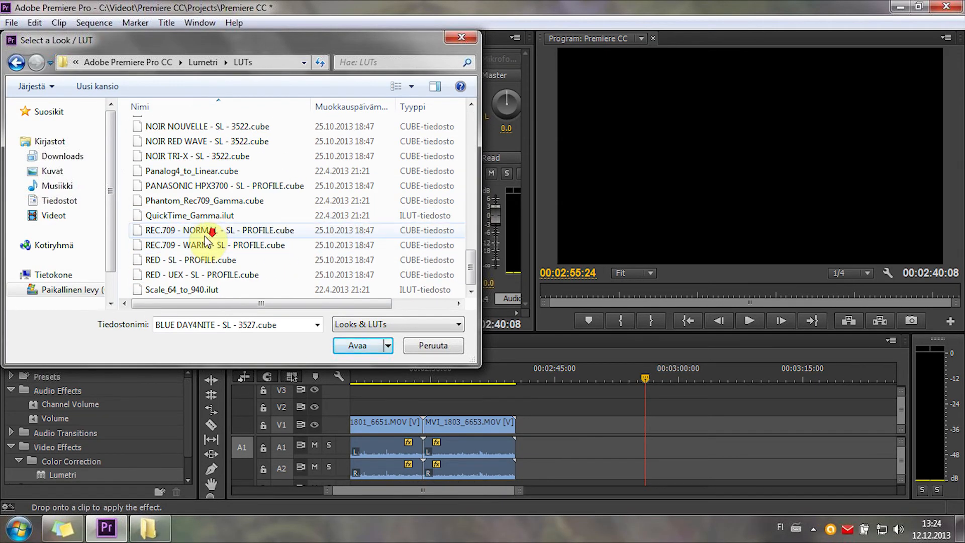
pyautogui.scroll(6, 206, 236)
pyautogui.scroll(8, 204, 241)
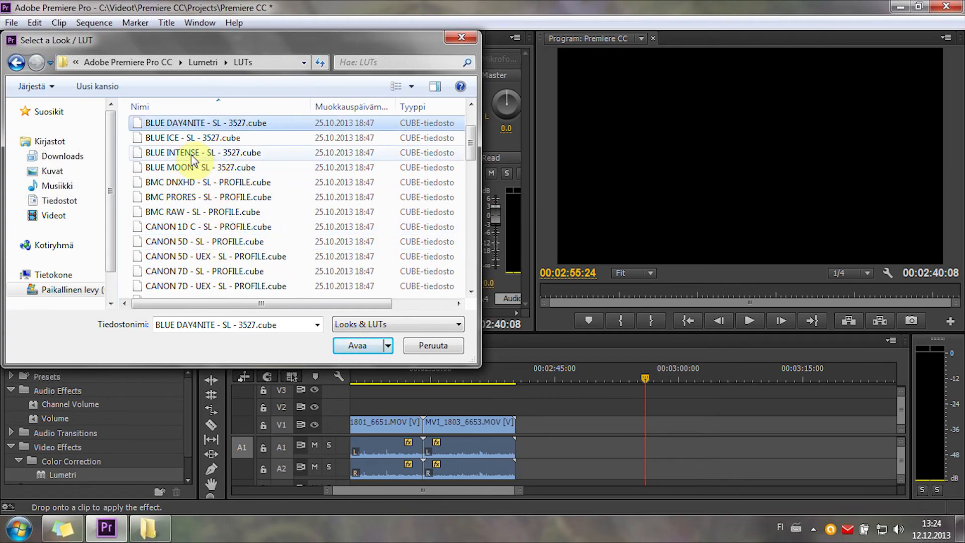
pyautogui.click(182, 169)
pyautogui.doubleClick(181, 168)
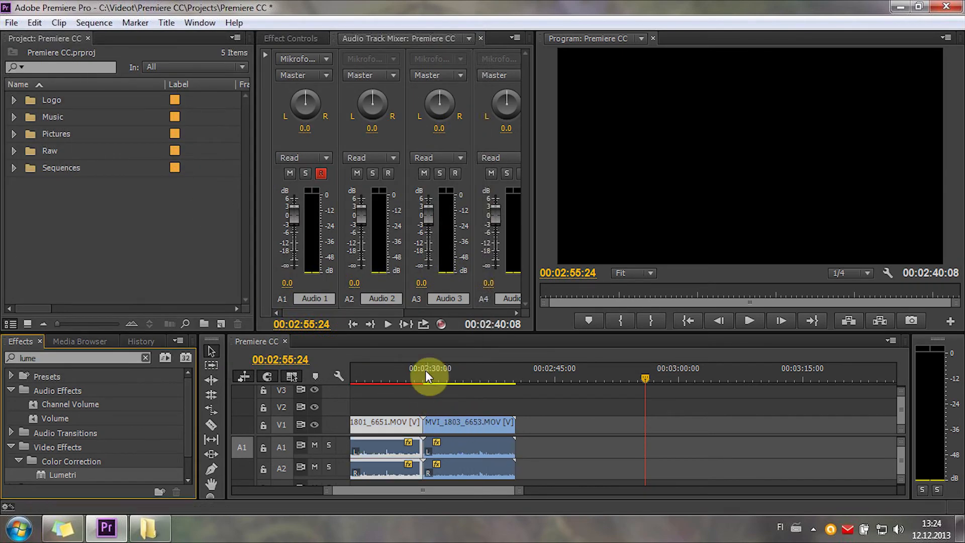
# Preview the graded MVI_1801_6651.MOV clip at 00:02:26:12 and display its effect controls
pyautogui.click(402, 367)
pyautogui.click(402, 463)
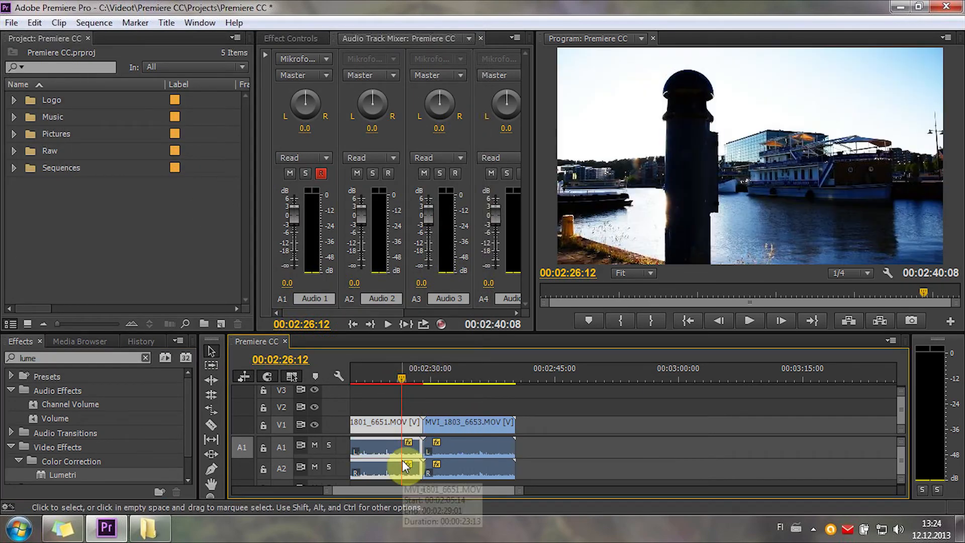
pyautogui.click(400, 423)
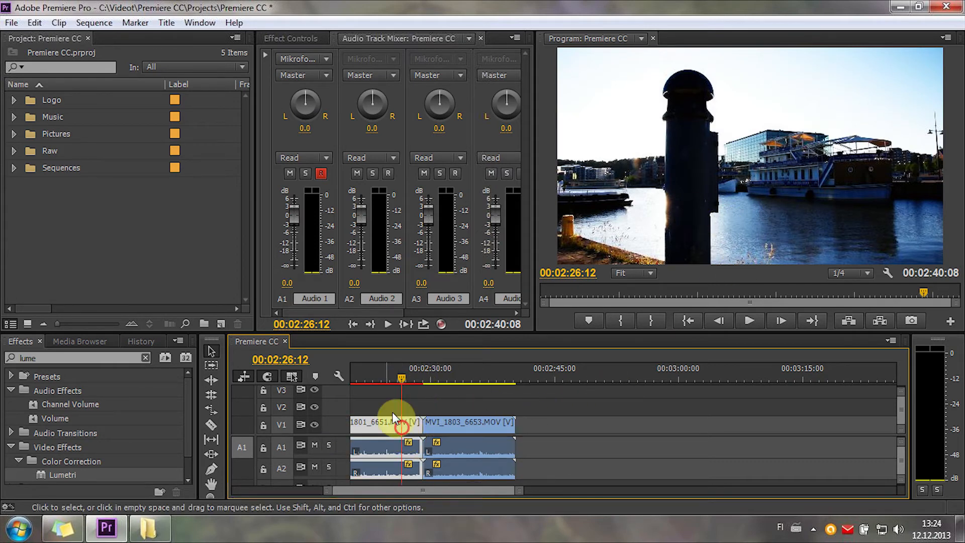
pyautogui.click(284, 38)
# Change the Lumetri effect's look to Kodak 5218 Kodak 2383 (by Adobe).cube
pyautogui.click(432, 139)
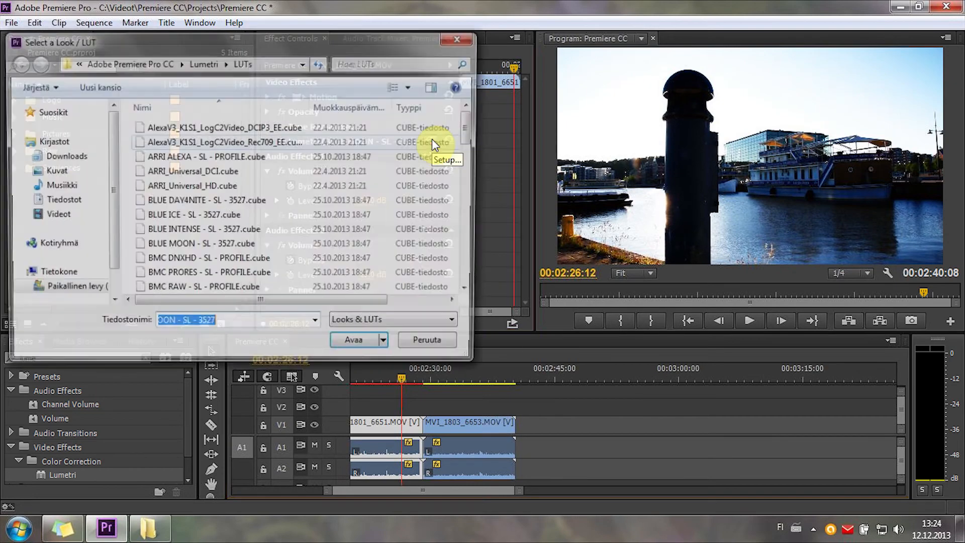
pyautogui.click(262, 275)
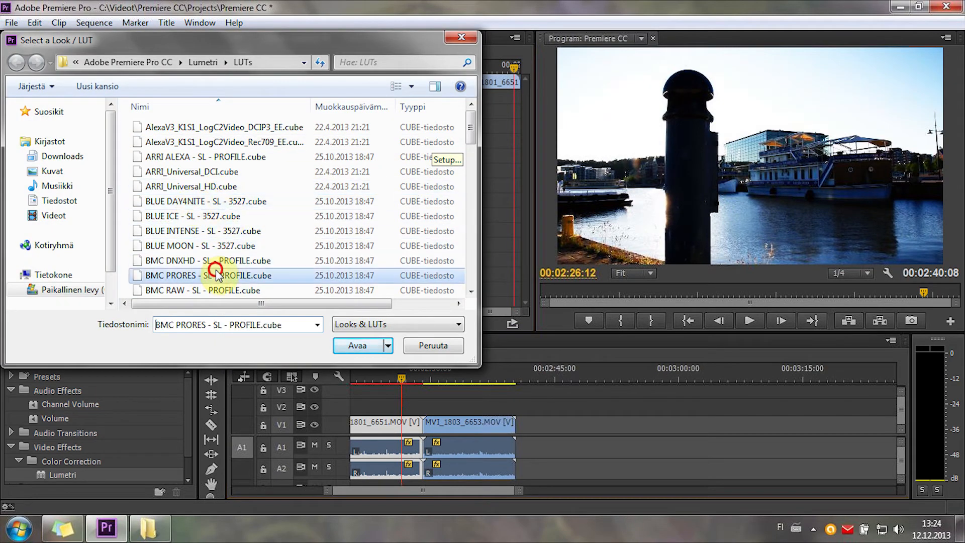
pyautogui.scroll(-6, 219, 274)
pyautogui.click(219, 274)
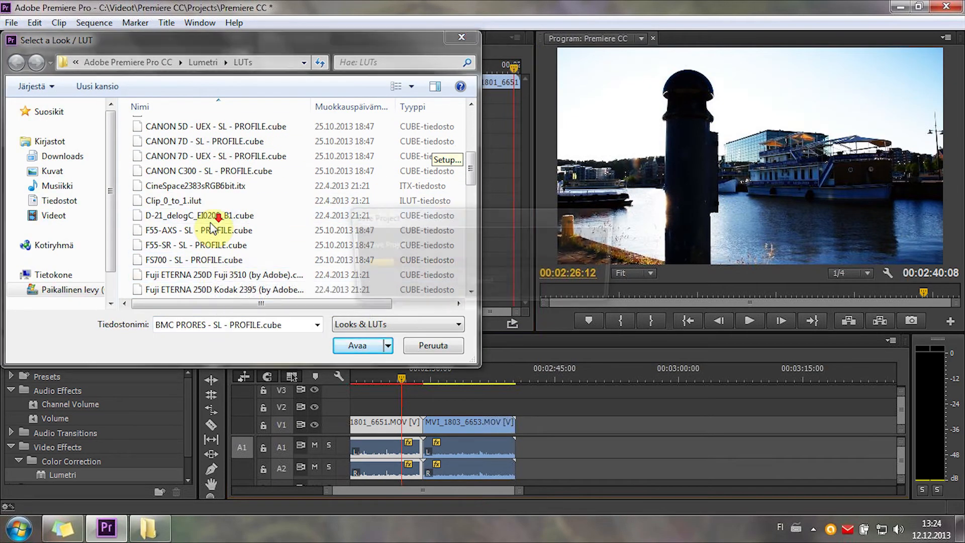
pyautogui.scroll(-4, 217, 251)
pyautogui.scroll(-1, 217, 244)
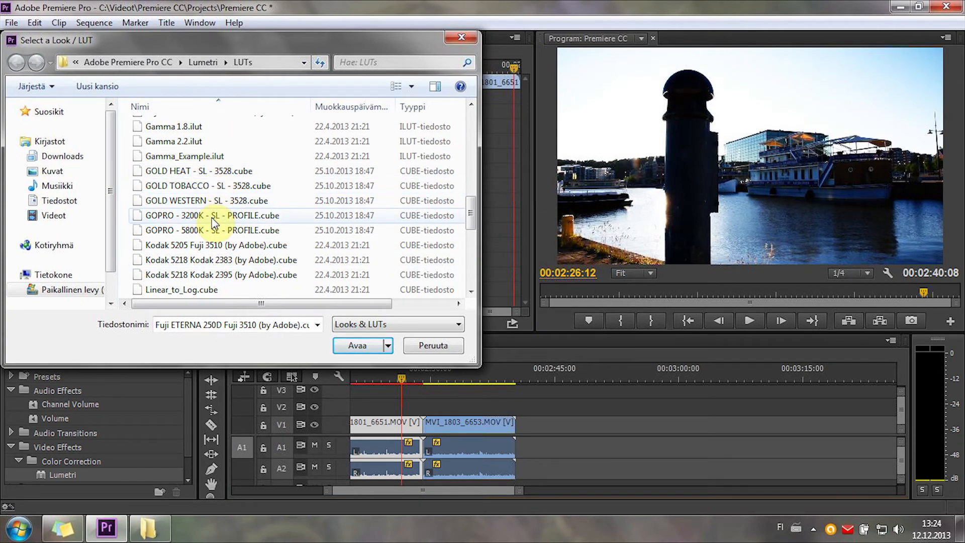
pyautogui.doubleClick(206, 260)
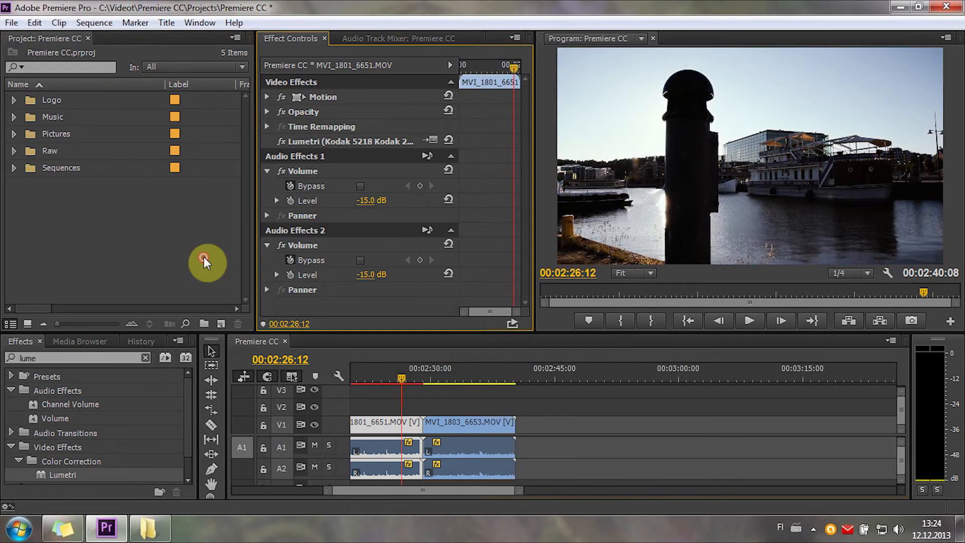
# Change the Lumetri effect's look to GOLD HEAT - SL - 3528.cube and preview the clip at 00:02:25:20
pyautogui.click(430, 141)
pyautogui.click(246, 231)
pyautogui.scroll(-12, 231, 232)
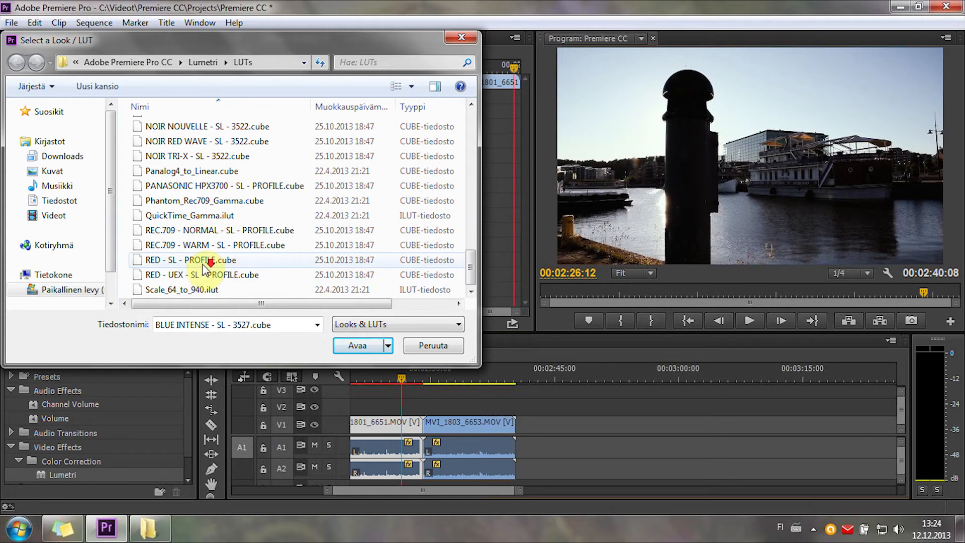
pyautogui.scroll(5, 206, 270)
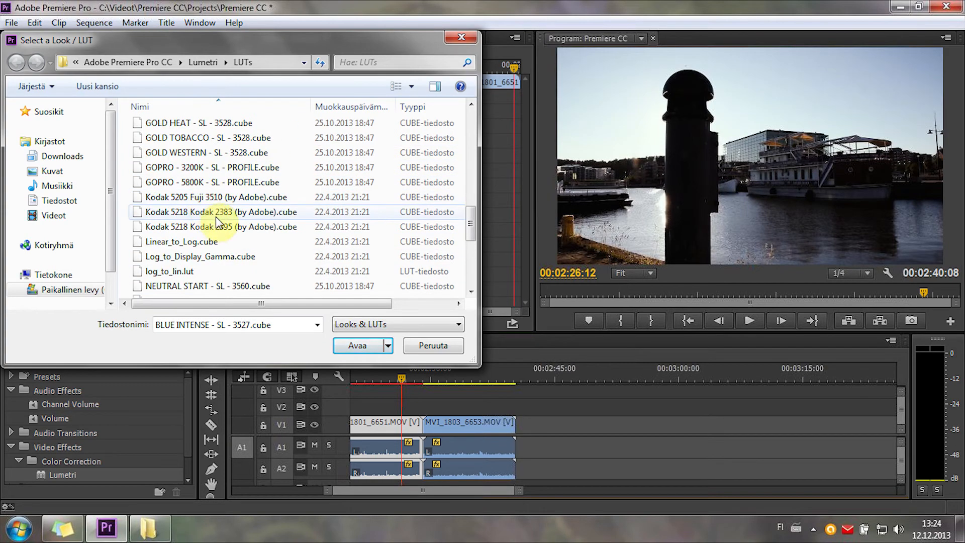
pyautogui.scroll(1, 216, 221)
pyautogui.doubleClick(209, 171)
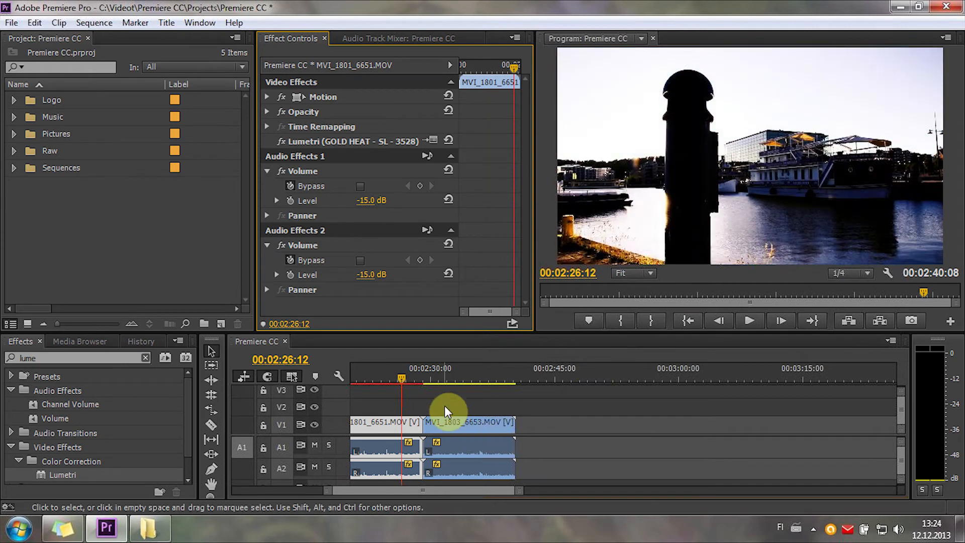
pyautogui.click(396, 379)
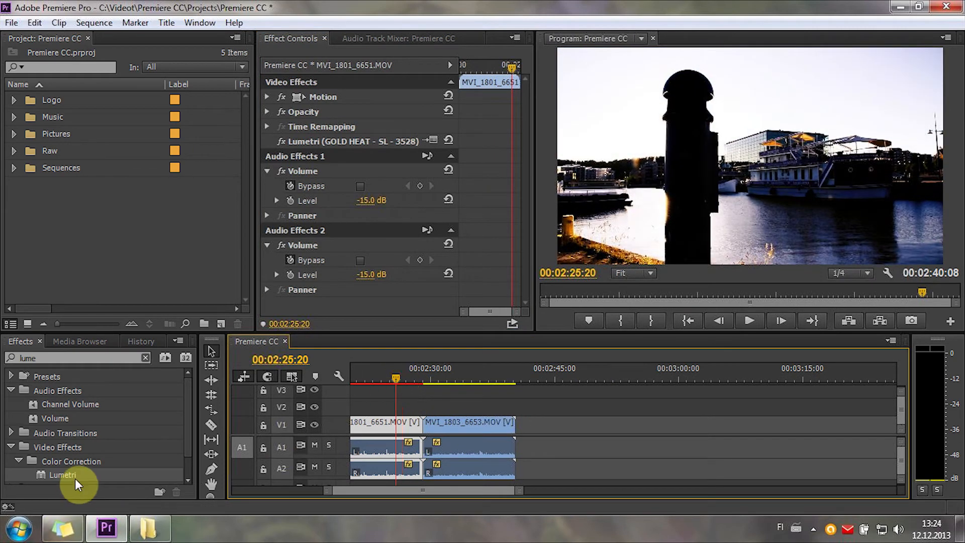
# Revert the project to the New/Open history state and clear the effects search
pyautogui.click(132, 340)
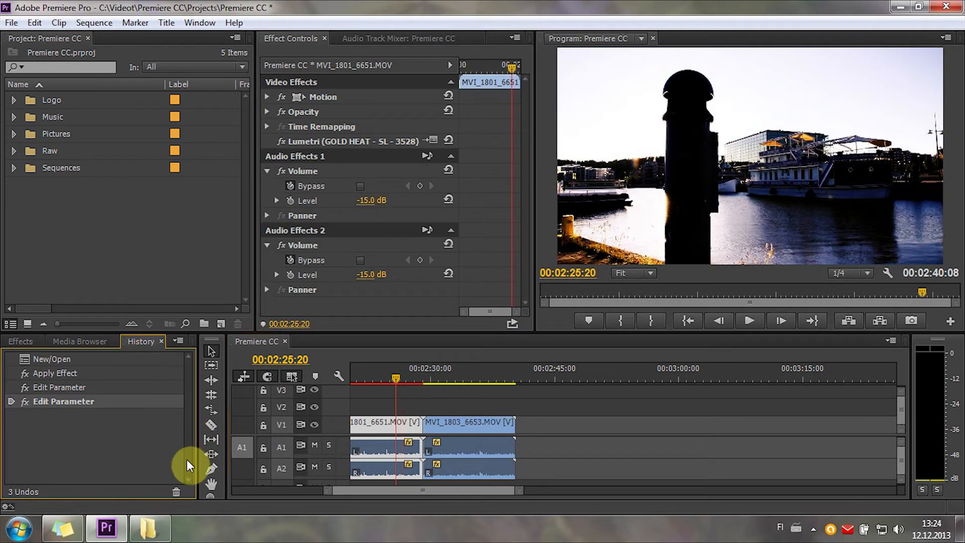
pyautogui.click(36, 359)
pyautogui.click(21, 341)
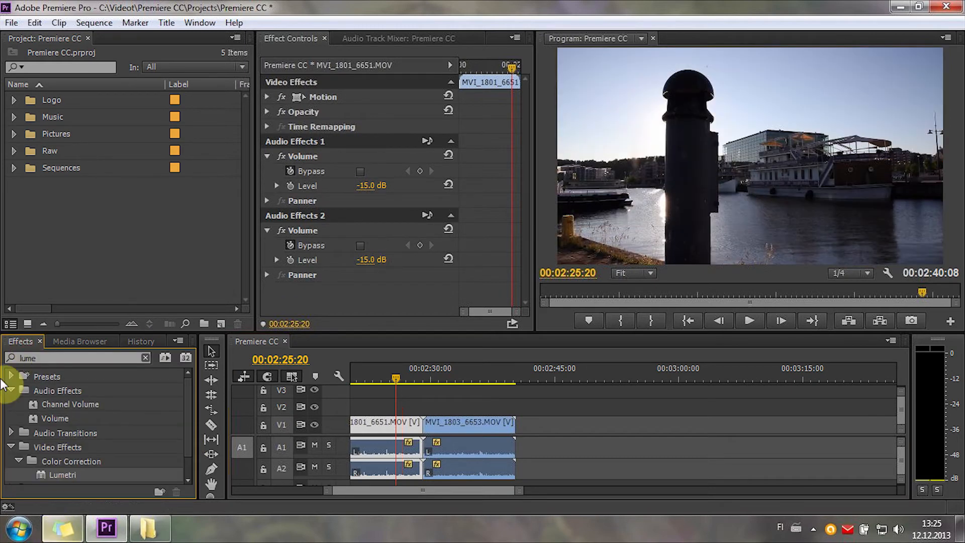
pyautogui.moveTo(43, 357); pyautogui.dragTo(10, 358)
pyautogui.press('BackSpace')
pyautogui.click(64, 246)
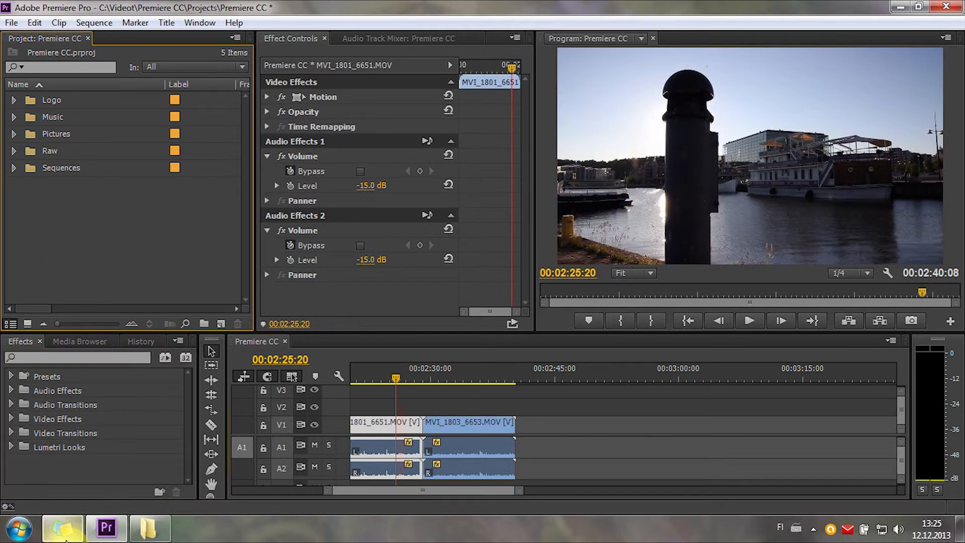
# Deselect the clip, read the sequence nesting tip in Sticky Notes and return to Premiere Pro
pyautogui.click(441, 398)
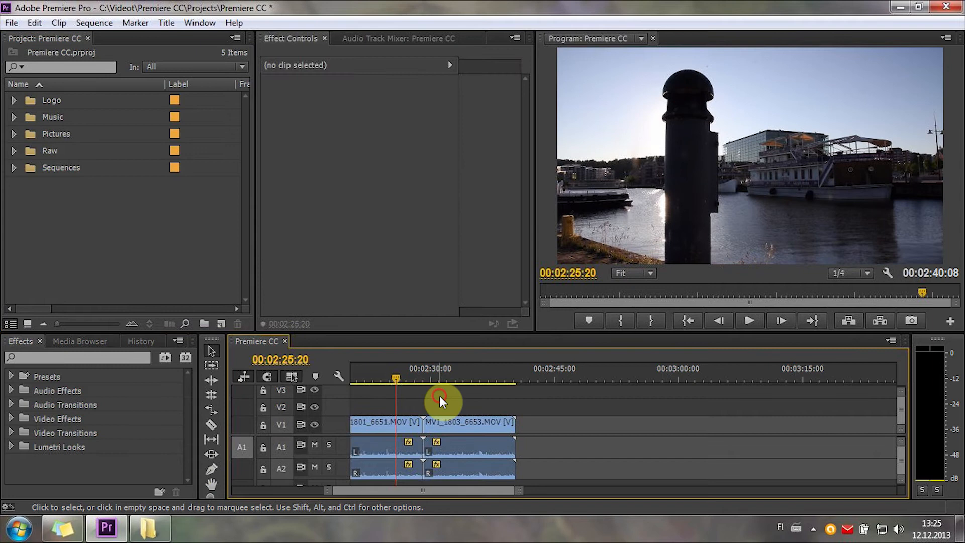
pyautogui.click(137, 532)
pyautogui.click(120, 269)
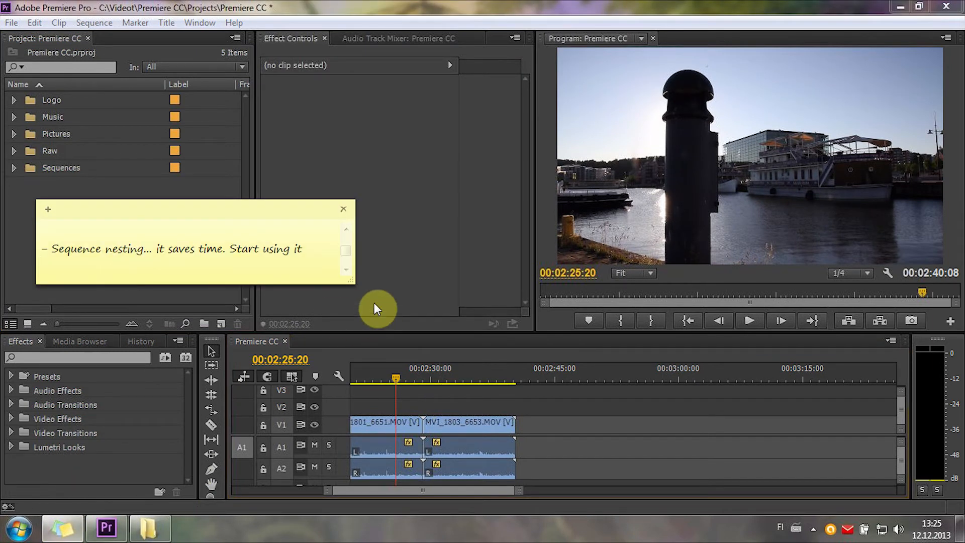
pyautogui.click(10, 267)
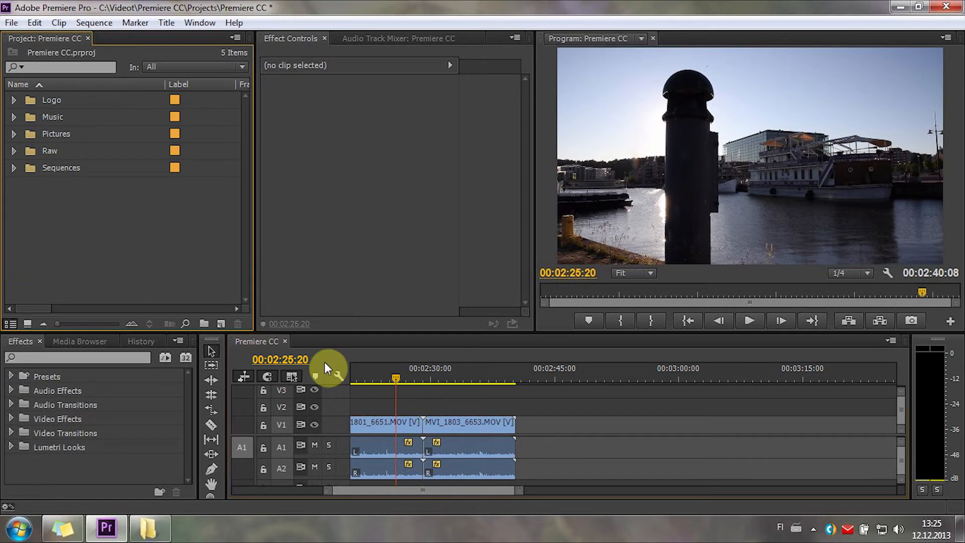
# Expand the Sequences bin and duplicate the Premiere CC sequence with copy and paste
pyautogui.click(12, 169)
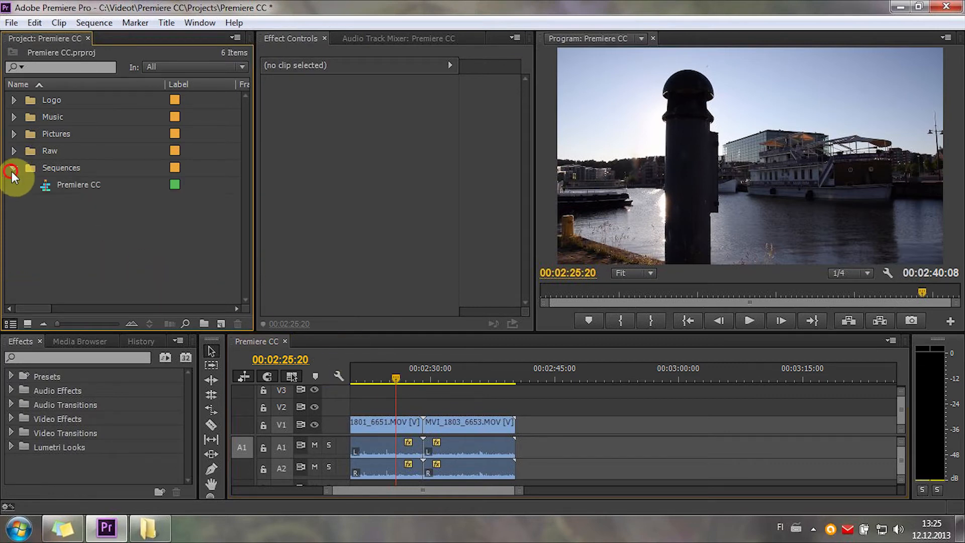
pyautogui.click(50, 186)
pyautogui.hotkey('ctrl', 'c')
pyautogui.hotkey('ctrl', 'v')
pyautogui.click(66, 247)
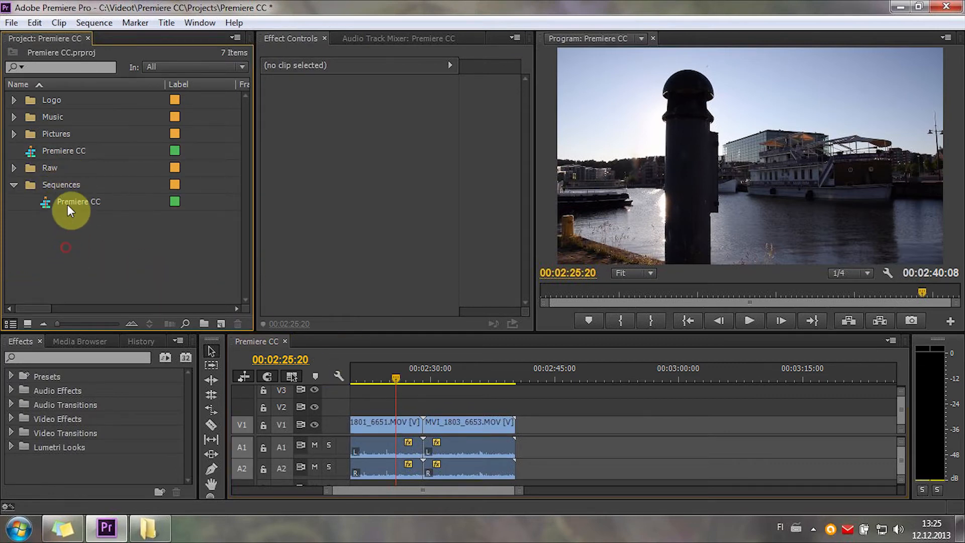
pyautogui.click(631, 441)
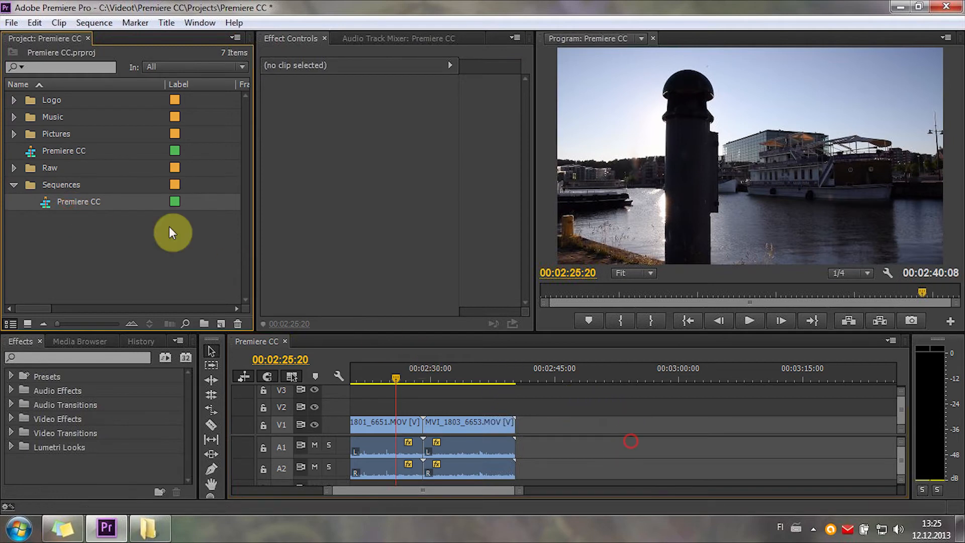
# Rename the pasted sequence copy as "Premiere CC 2"
pyautogui.click(83, 151)
pyautogui.click(93, 149)
pyautogui.write('2')
pyautogui.click(55, 284)
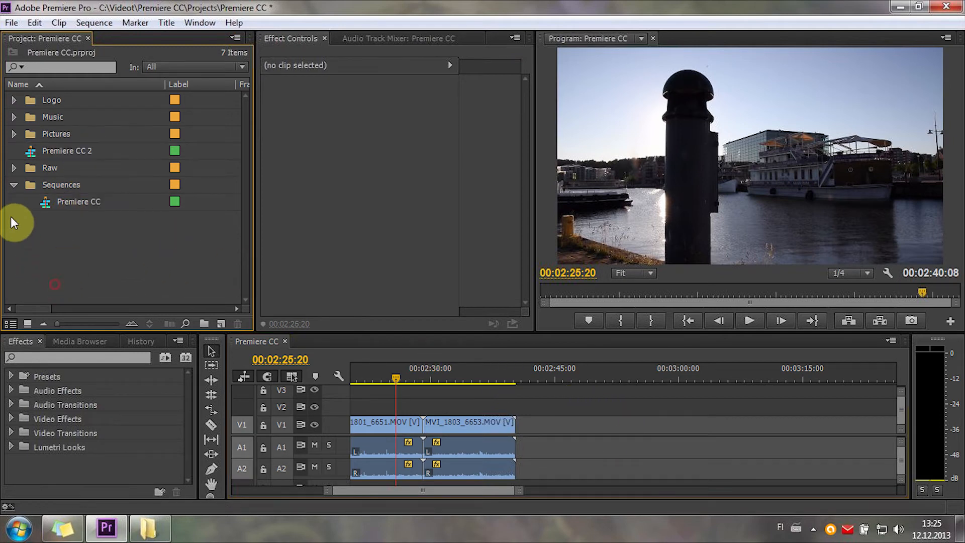
# Nest the Premiere CC 2 sequence in the Premiere CC timeline beyond the last clip and play its beginning
pyautogui.click(14, 185)
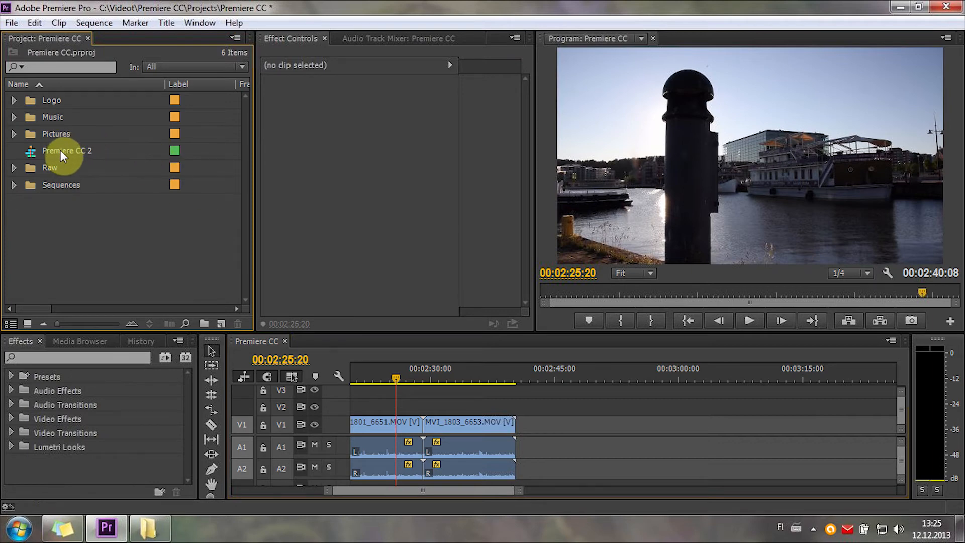
pyautogui.moveTo(60, 150); pyautogui.dragTo(632, 425)
pyautogui.click(634, 374)
pyautogui.press('space')
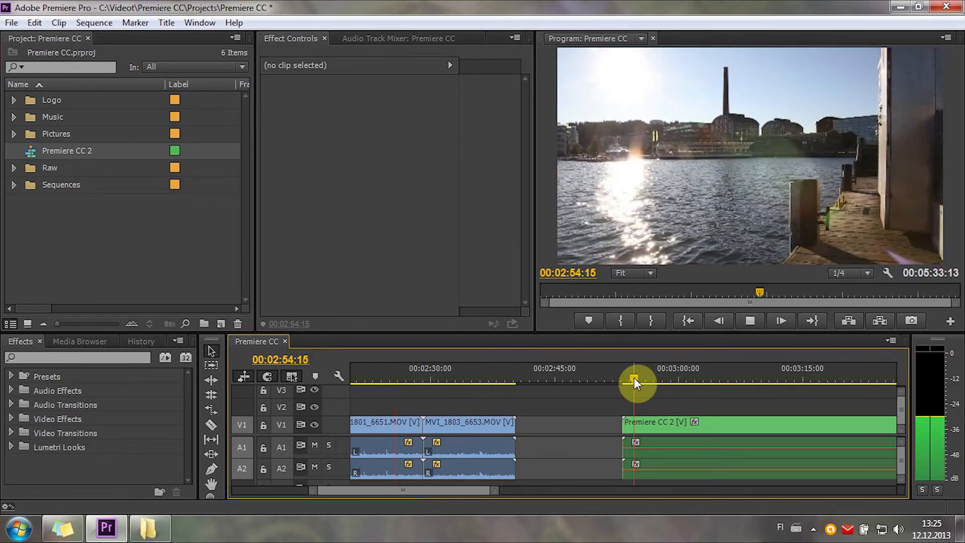
pyautogui.press('space')
pyautogui.click(636, 374)
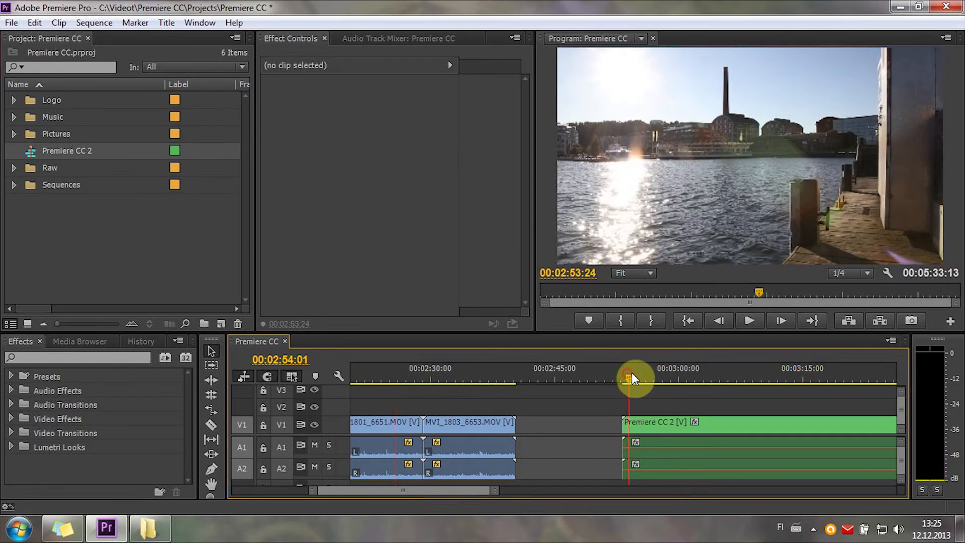
# Open the Premiere CC 2 sequence and delete the video part of its first clip, MVI_1842_6692.MOV
pyautogui.doubleClick(37, 149)
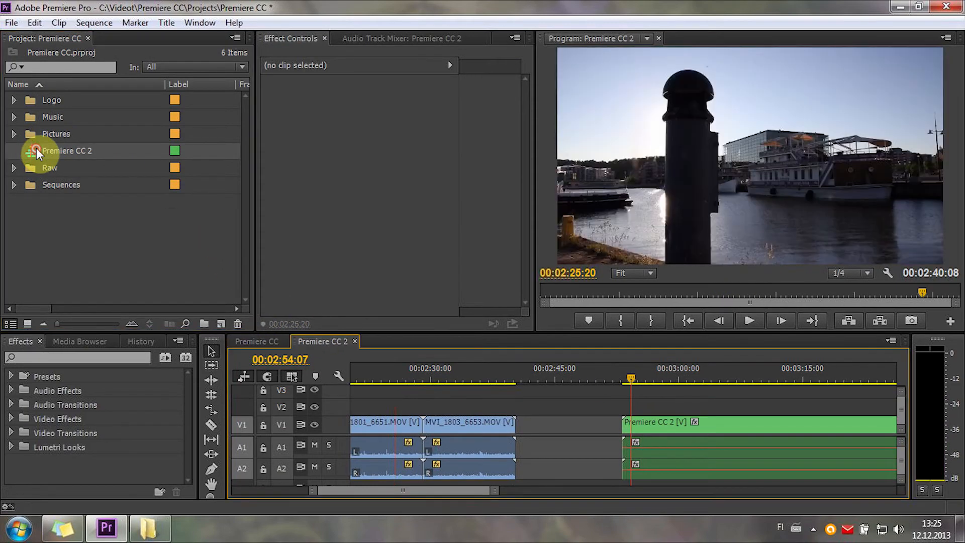
pyautogui.press('Home')
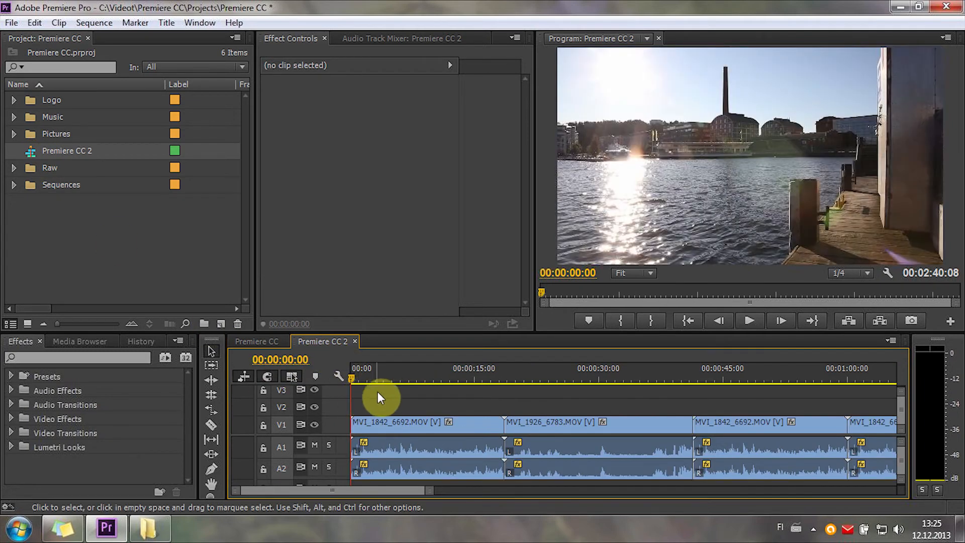
pyautogui.moveTo(381, 392); pyautogui.dragTo(387, 411)
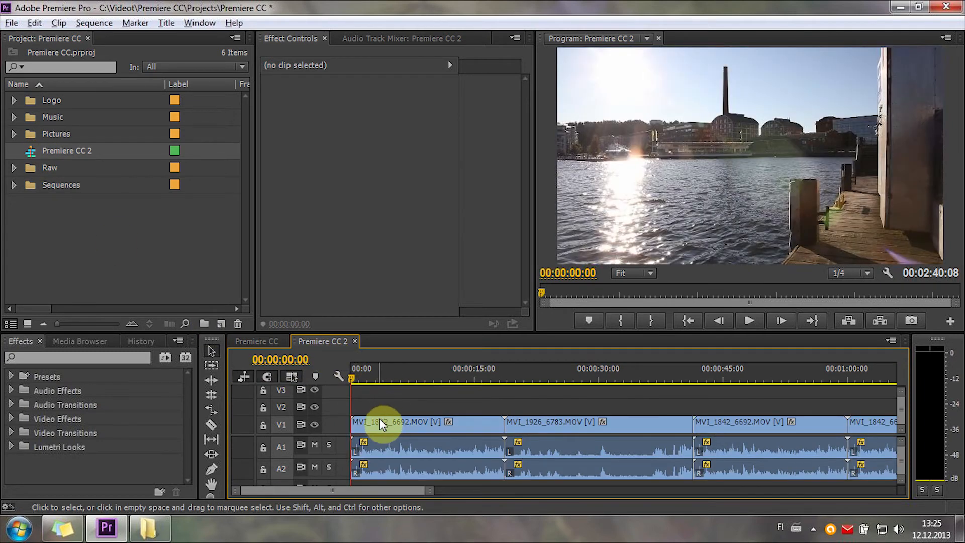
pyautogui.click(376, 427)
pyautogui.press('Delete')
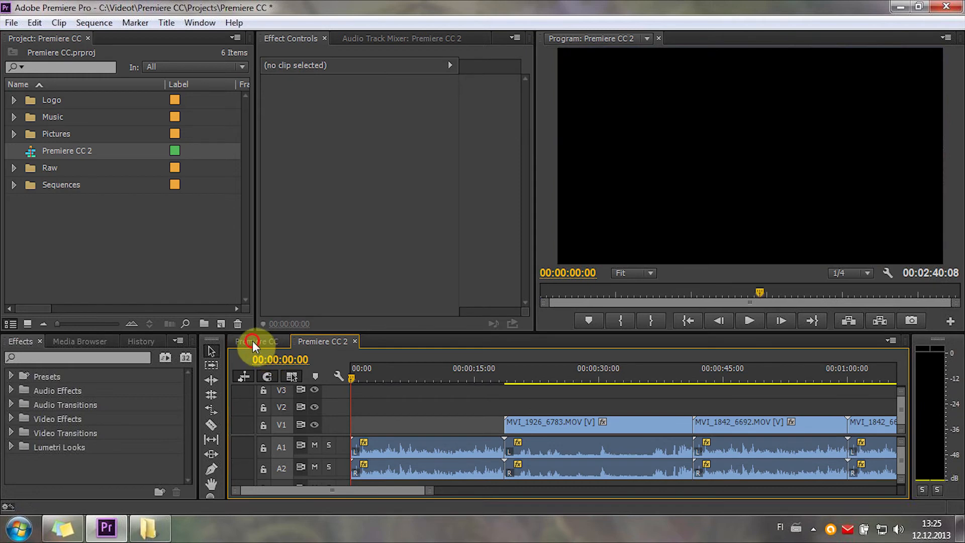
# Preview the nested Premiere CC 2 clip in the Premiere CC timeline, then delete it
pyautogui.click(252, 342)
pyautogui.press('space')
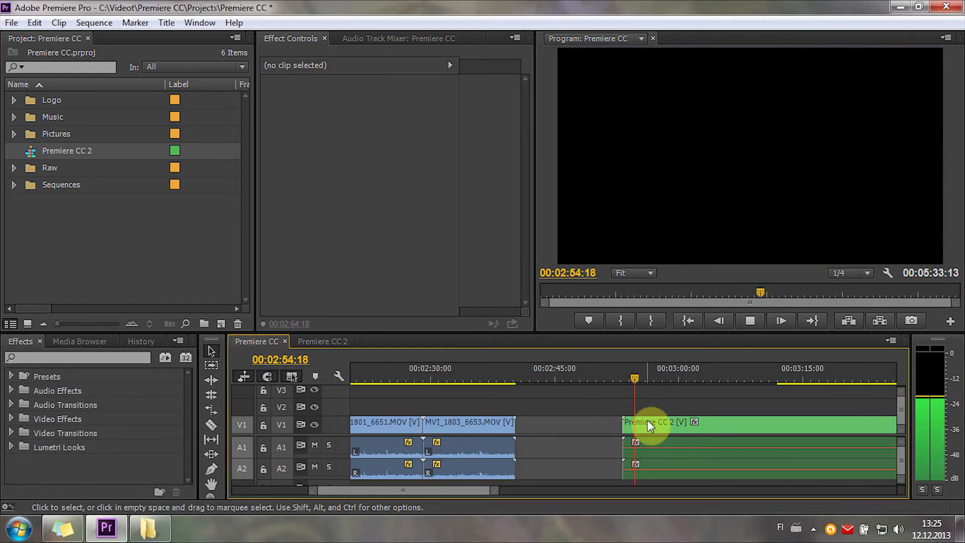
pyautogui.press('space')
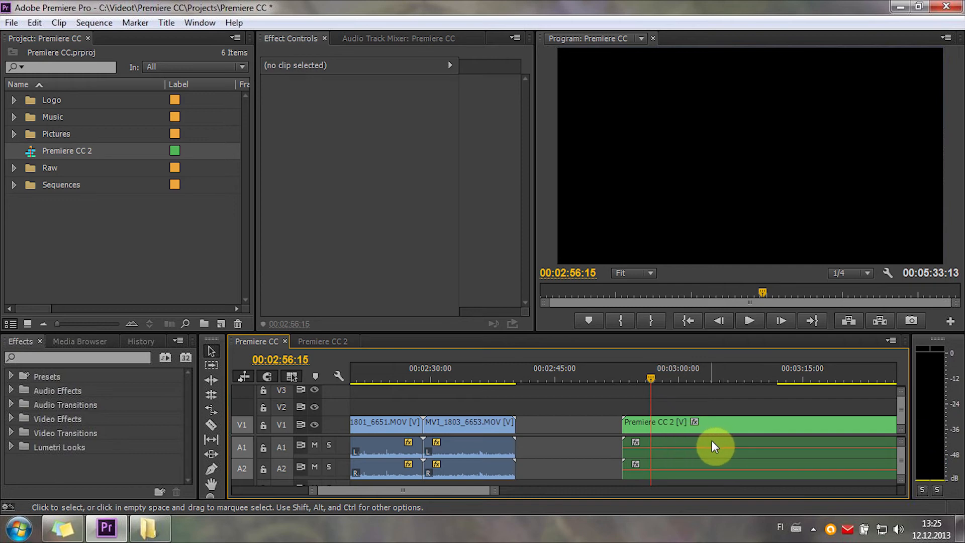
pyautogui.click(706, 415)
pyautogui.press('Delete')
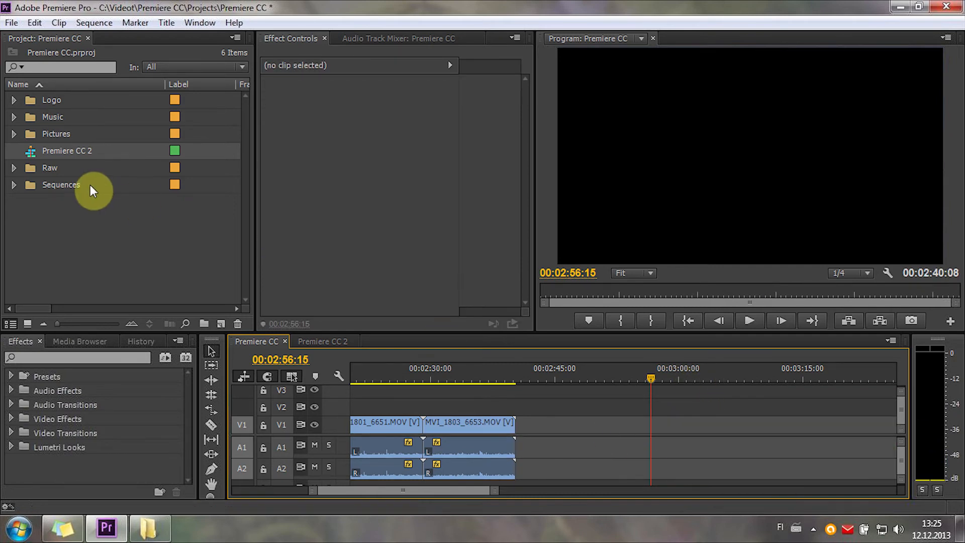
# Turn off inserting sequences as nests and add Premiere CC 2 beyond the last clip as individual clips
pyautogui.click(242, 378)
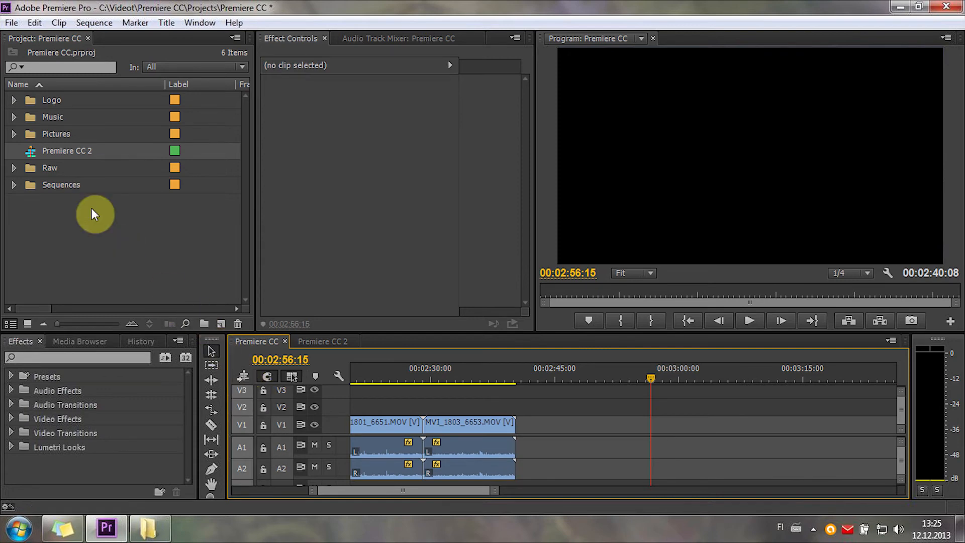
pyautogui.moveTo(38, 150); pyautogui.dragTo(676, 436)
pyautogui.click(698, 368)
pyautogui.press('-')
pyautogui.press('-')
pyautogui.press('-')
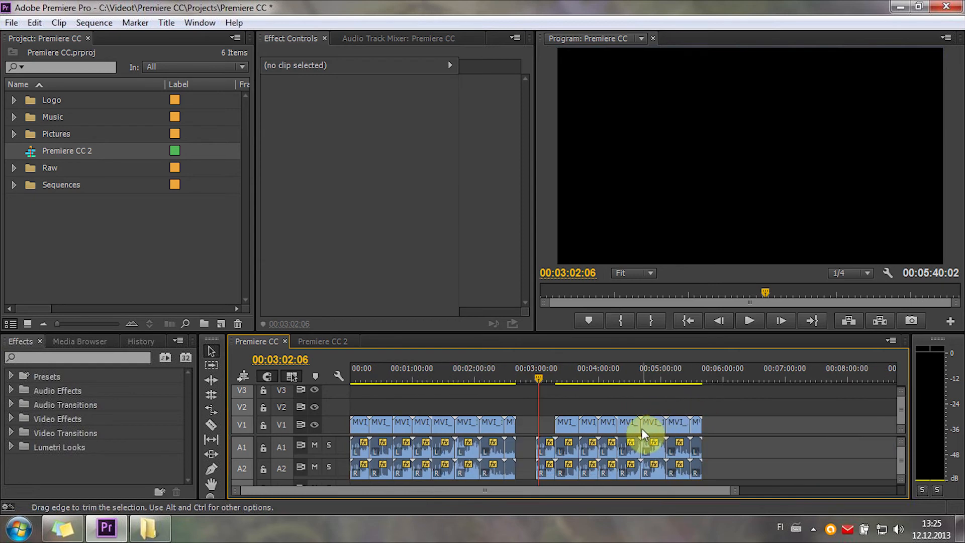
# Delete the added individual clips and place Premiere CC 2 again with a wider gap after the original clips
pyautogui.moveTo(762, 400); pyautogui.dragTo(547, 471)
pyautogui.press('Delete')
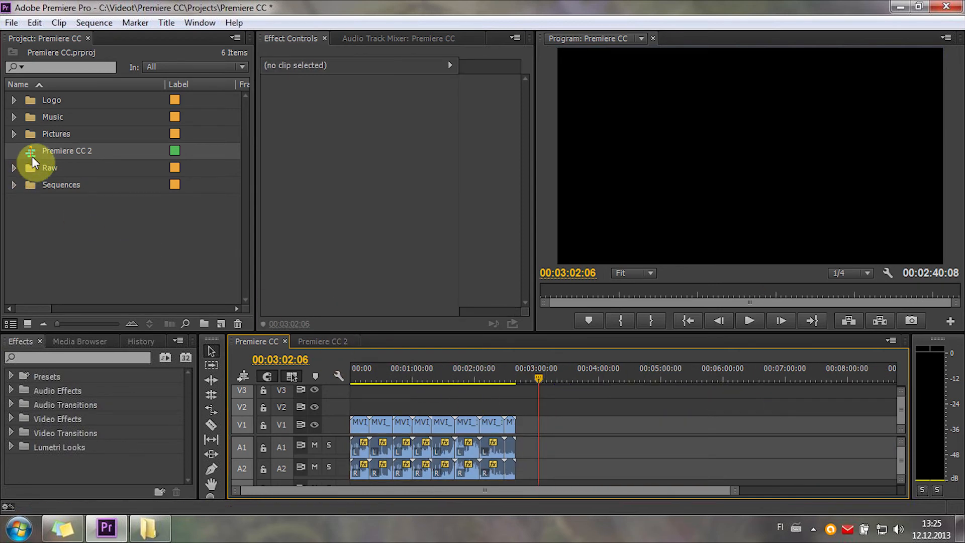
pyautogui.moveTo(32, 156); pyautogui.dragTo(641, 447)
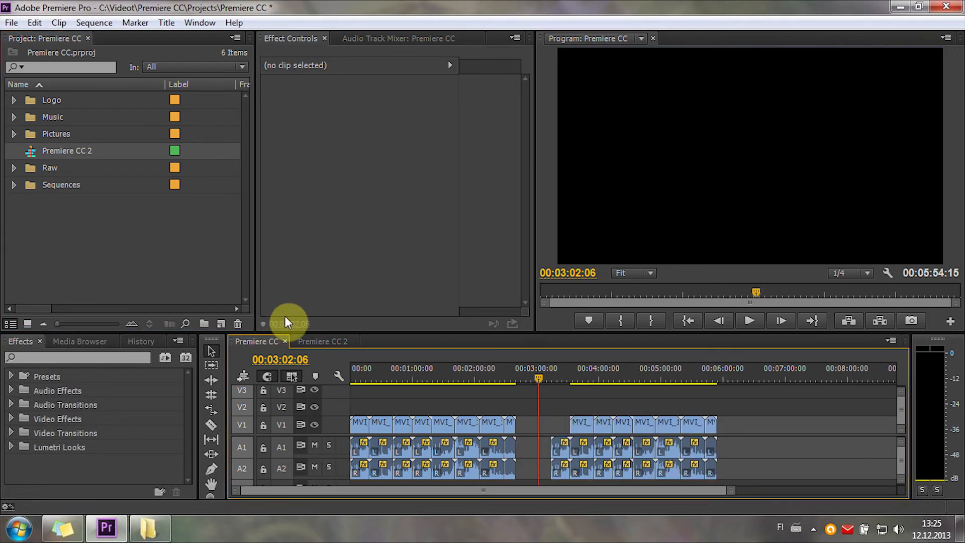
# Delete the first clip's remaining audio in Premiere CC 2, then remove the added individual clips from Premiere CC
pyautogui.click(313, 338)
pyautogui.moveTo(394, 403); pyautogui.dragTo(380, 465)
pyautogui.press('Delete')
pyautogui.click(268, 343)
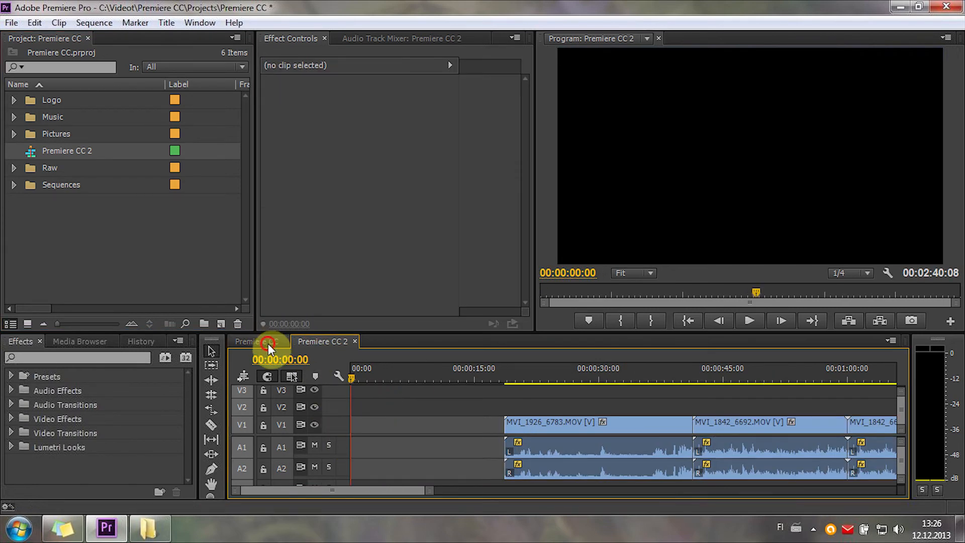
pyautogui.moveTo(803, 394); pyautogui.dragTo(556, 455)
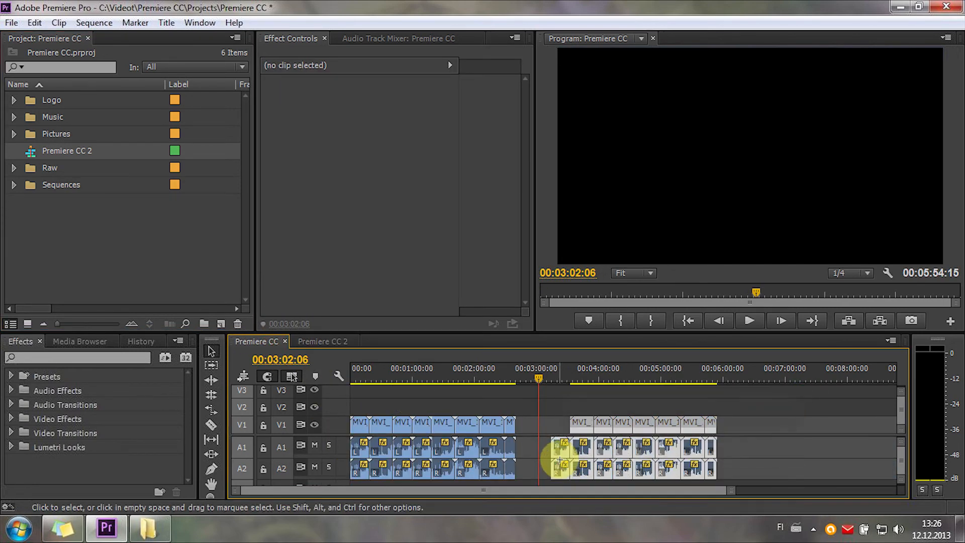
pyautogui.press('Delete')
# Revert the project to the New/Open history state and bring the effects list back into view
pyautogui.click(65, 229)
pyautogui.click(140, 348)
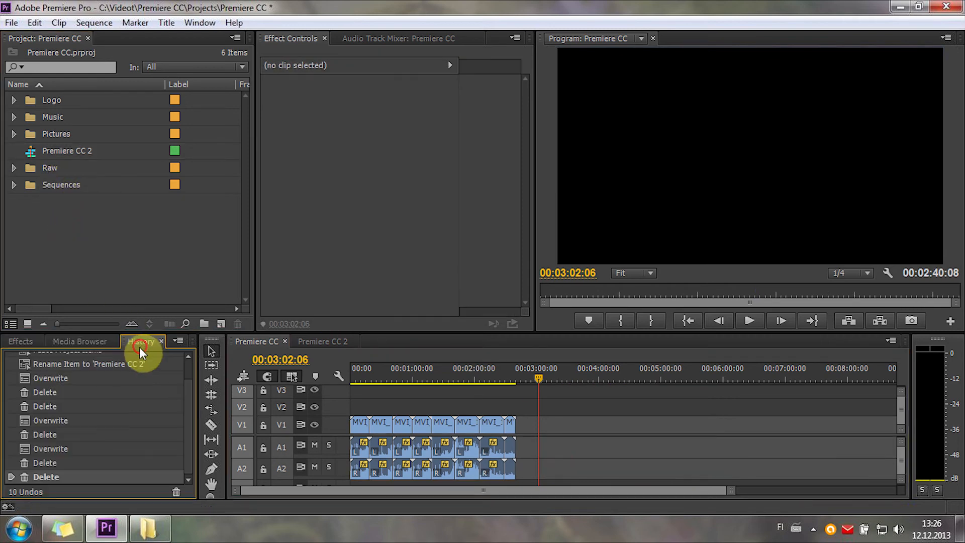
pyautogui.scroll(2, 189, 462)
pyautogui.click(70, 360)
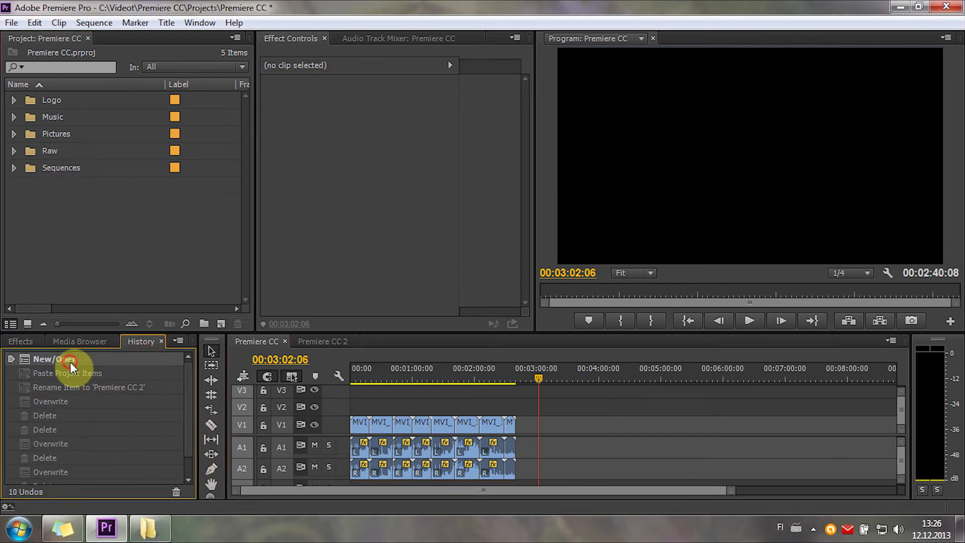
pyautogui.click(40, 250)
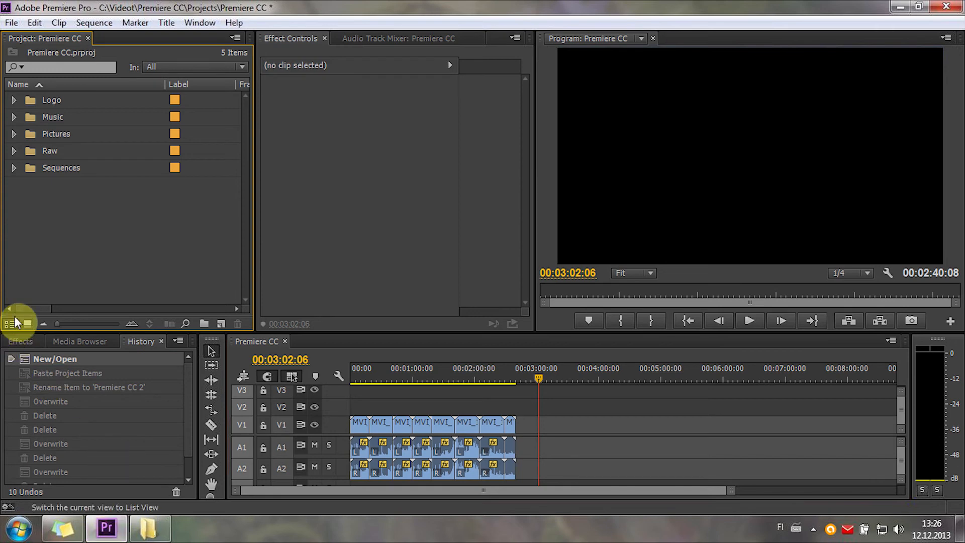
pyautogui.click(21, 341)
# Switch to Sticky Notes and advance from the sequence nesting tip to the quick picture tip
pyautogui.click(63, 526)
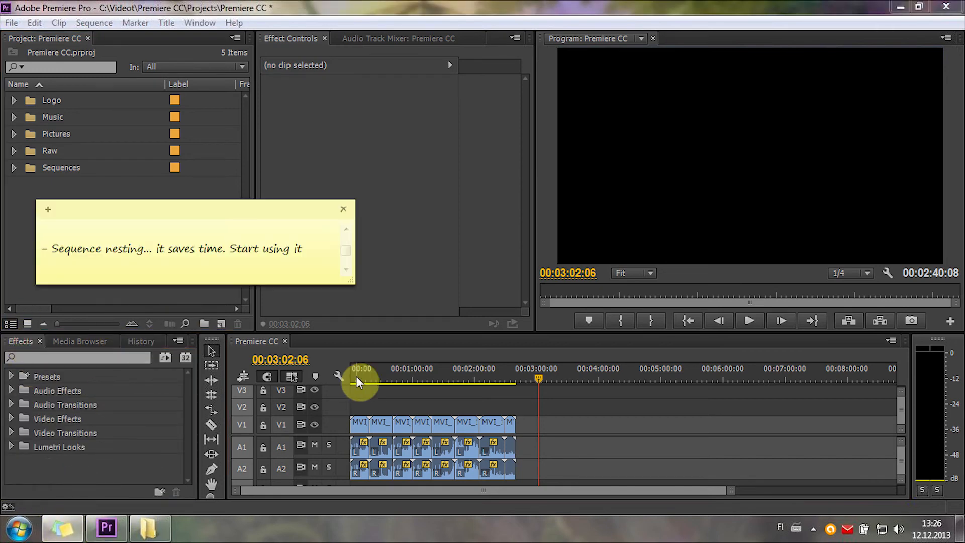
pyautogui.click(114, 256)
pyautogui.press('Down')
pyautogui.press('Down')
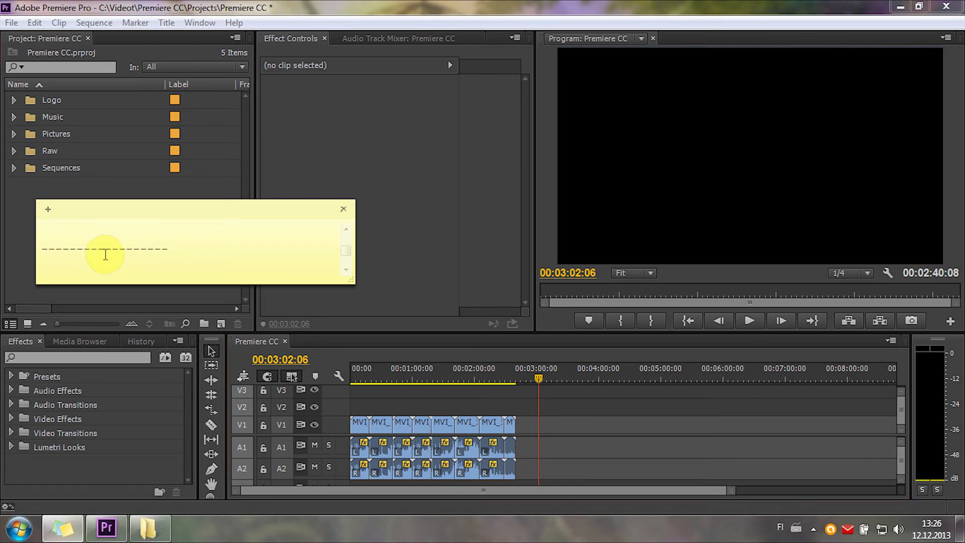
pyautogui.press('Down')
pyautogui.press('Down')
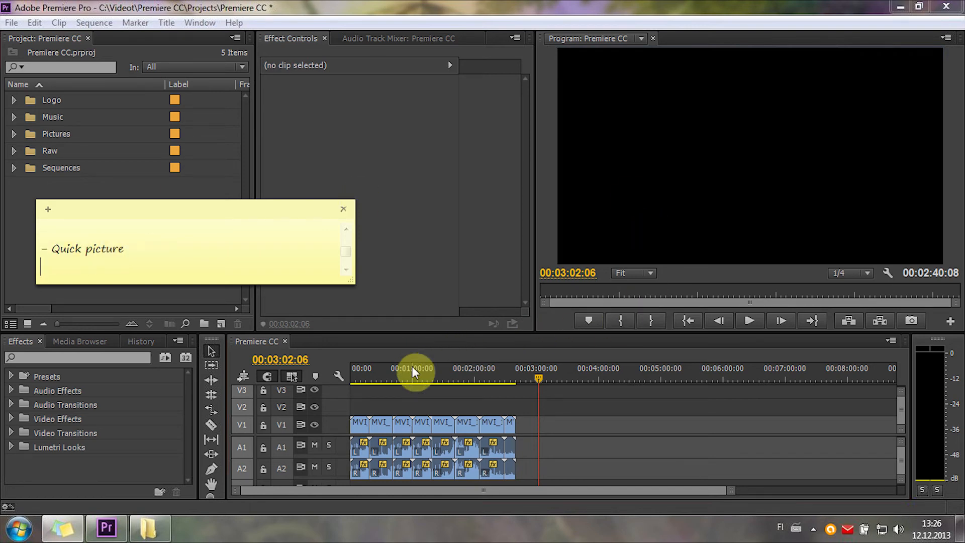
# Open the frame export options for the frame at 00:01:23:07, review the image formats and cancel
pyautogui.moveTo(426, 371); pyautogui.dragTo(436, 373)
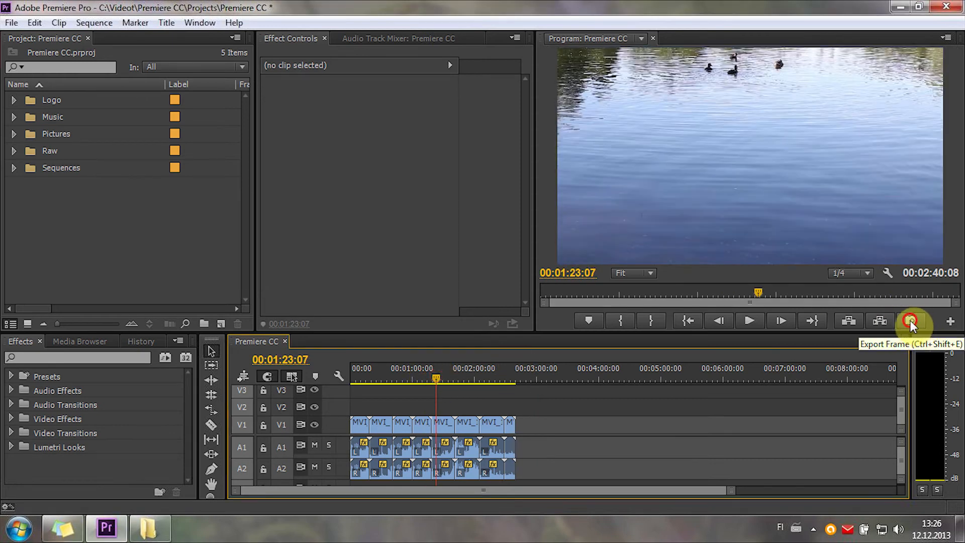
pyautogui.click(914, 321)
pyautogui.click(491, 240)
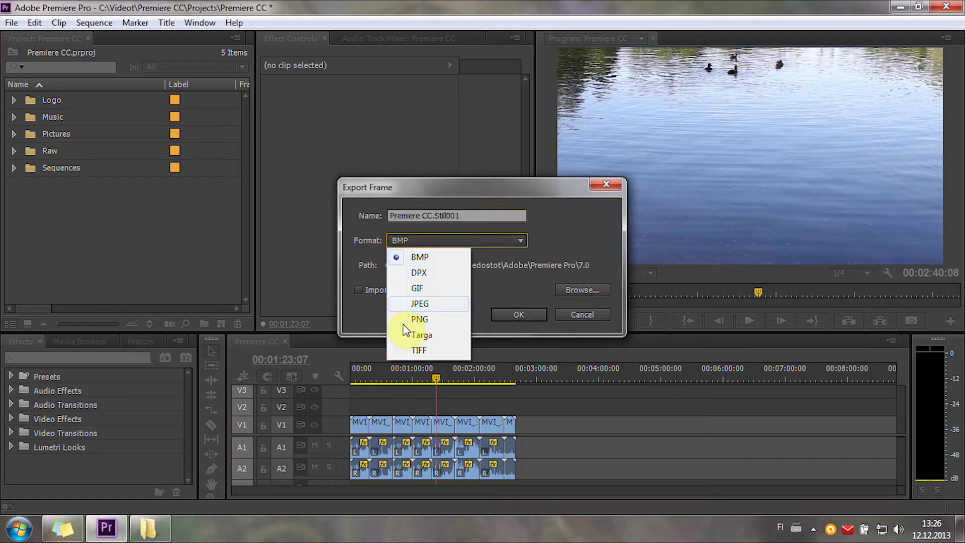
pyautogui.click(514, 275)
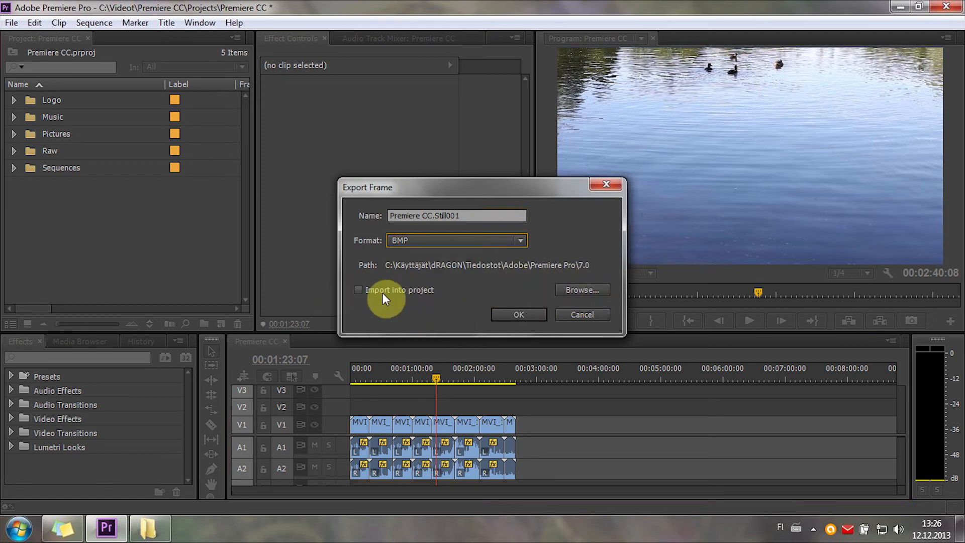
pyautogui.click(585, 315)
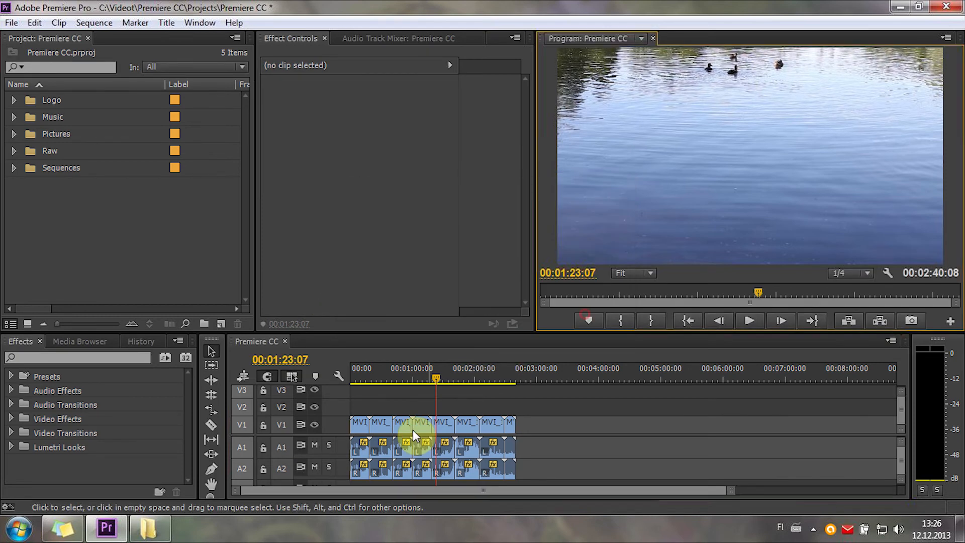
# Read the tip on copying crossfades to multiple clips in Sticky Notes and return to Premiere Pro
pyautogui.click(54, 528)
pyautogui.scroll(-3, 80, 253)
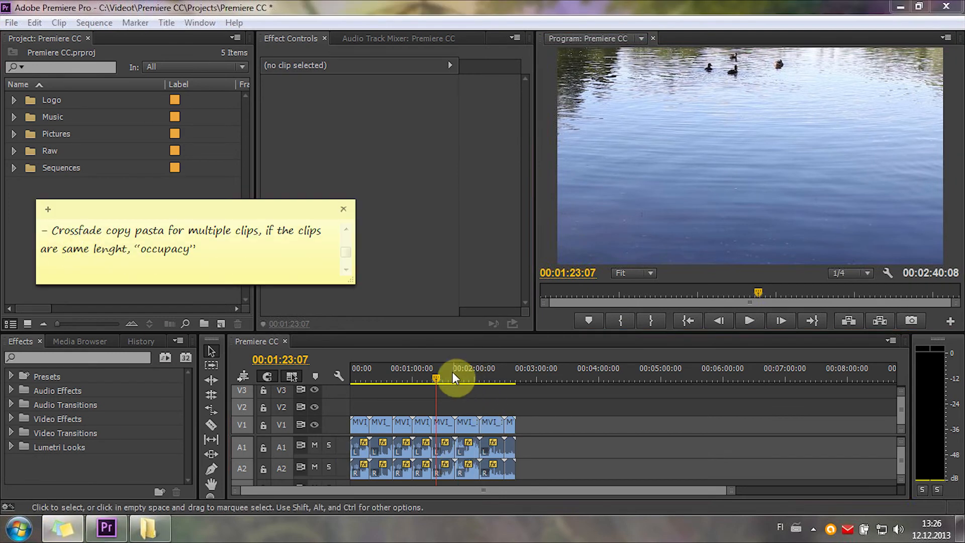
pyautogui.click(443, 376)
# Apply the default transitions at the cut between MVI_1842_6692.MOV and MVI_1926_6783.MOV near 00:01:18
pyautogui.press('=')
pyautogui.press('=')
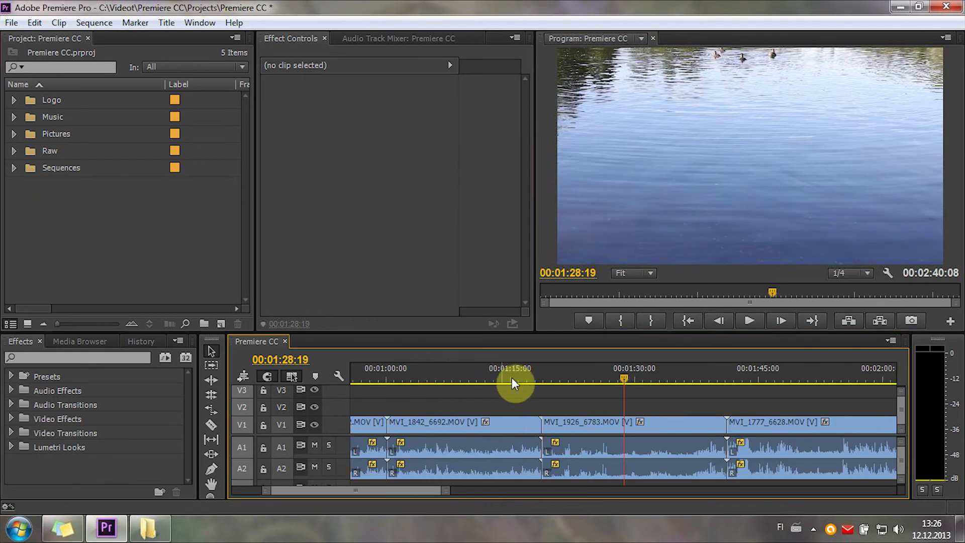
pyautogui.click(538, 375)
pyautogui.press('=')
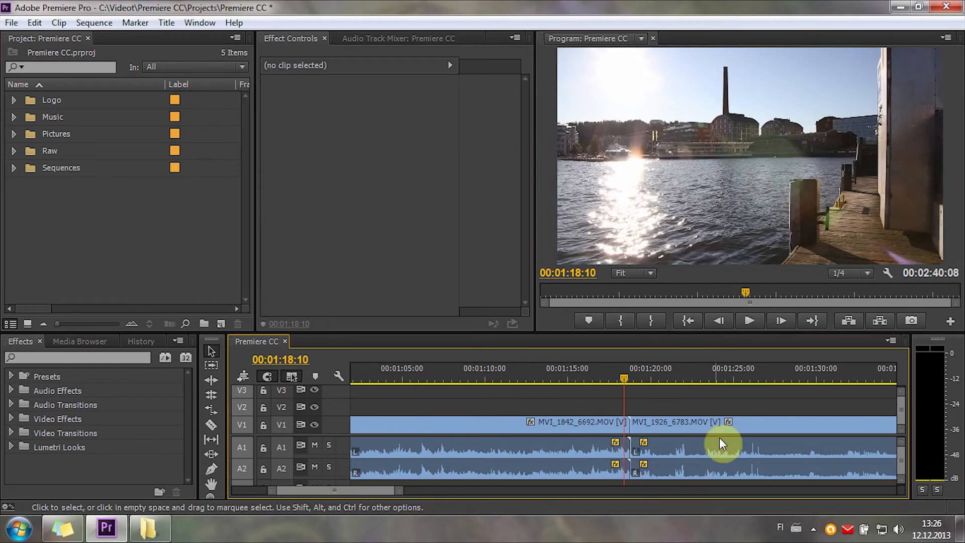
pyautogui.rightClick(633, 422)
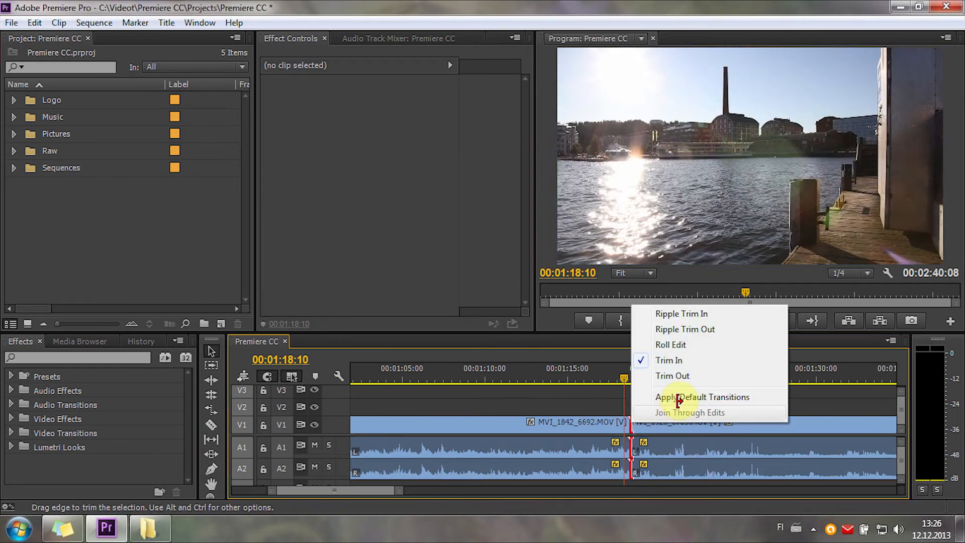
pyautogui.click(701, 397)
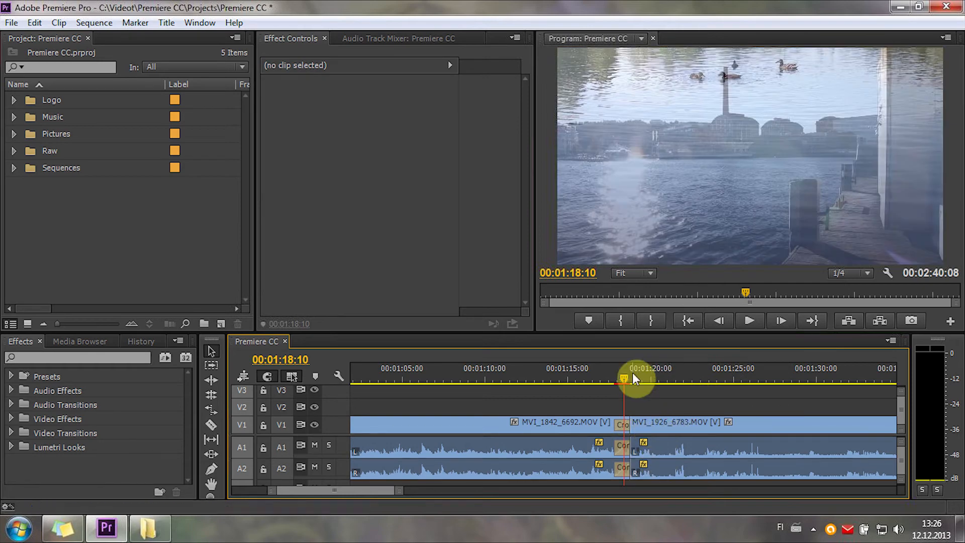
# Apply the default transitions at the cut between MVI_1926_6783.MOV and MVI_1777_6628.MOV, accepting repeated frames
pyautogui.press('-')
pyautogui.press('-')
pyautogui.click(724, 372)
pyautogui.press('=')
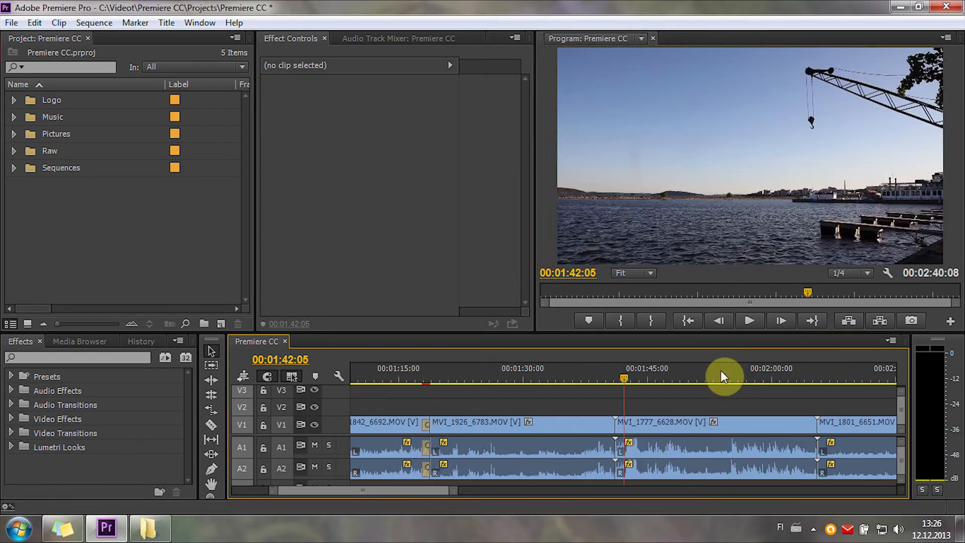
pyautogui.press('=')
pyautogui.rightClick(606, 427)
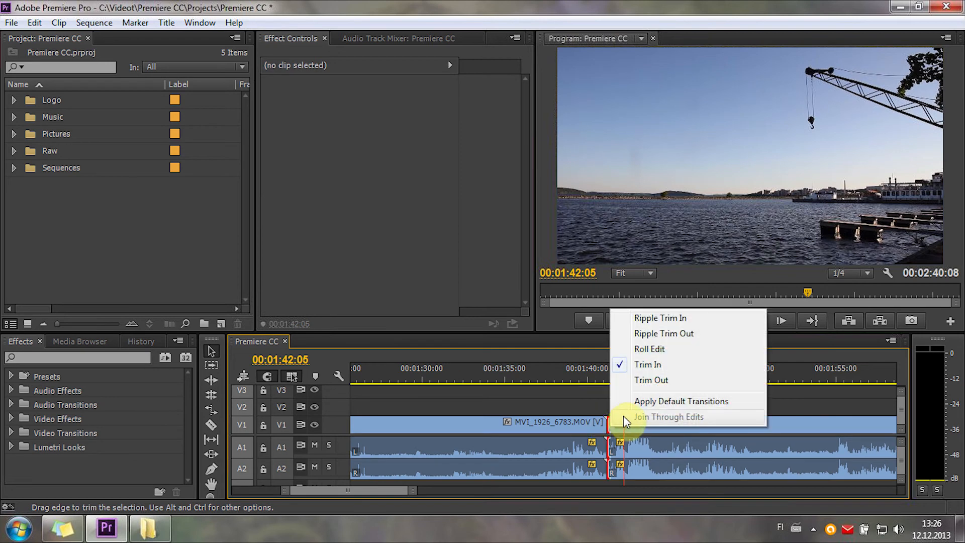
pyautogui.click(634, 406)
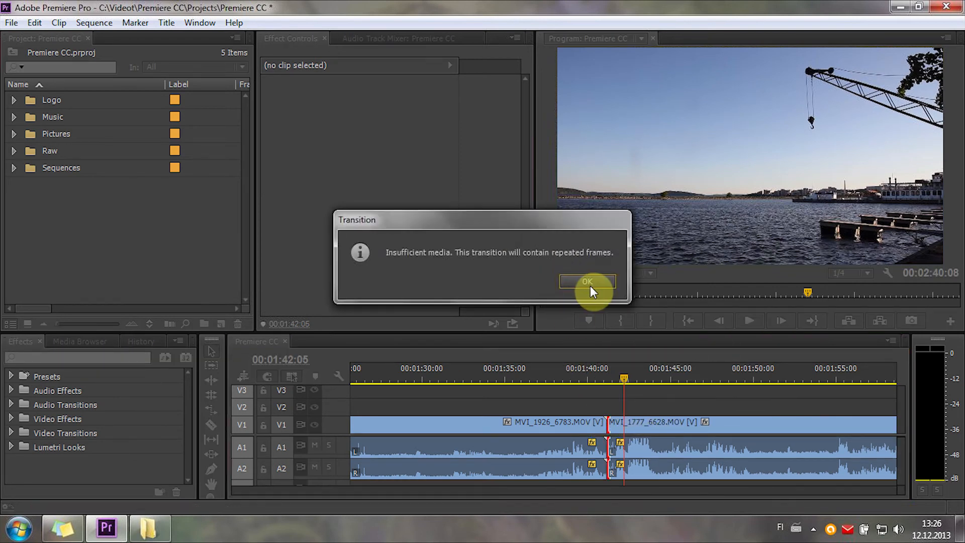
pyautogui.click(588, 282)
pyautogui.click(615, 373)
pyautogui.press('=')
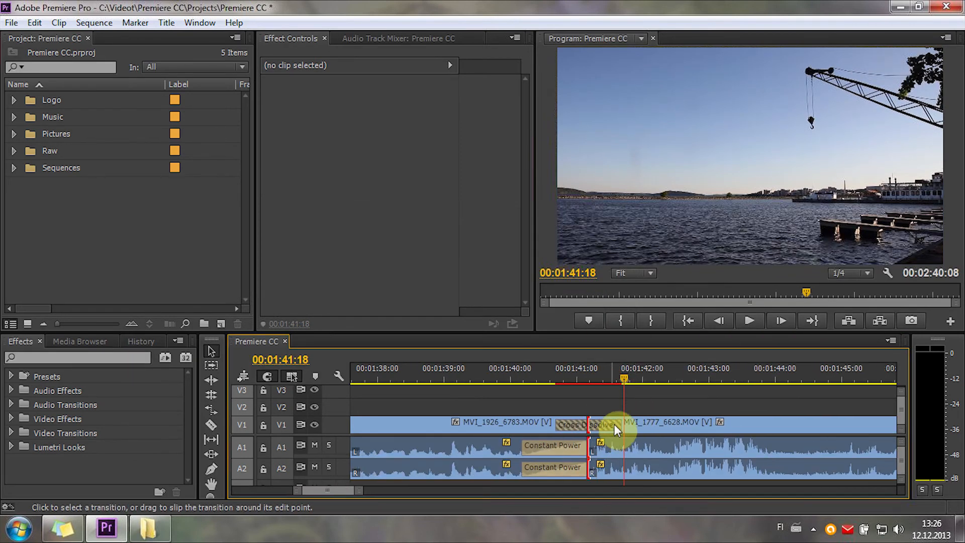
# Lengthen the Cross Dissolve between MVI_1926_6783.MOV and MVI_1777_6628.MOV to 00:00:02:19 and play it back
pyautogui.moveTo(614, 424); pyautogui.dragTo(679, 424)
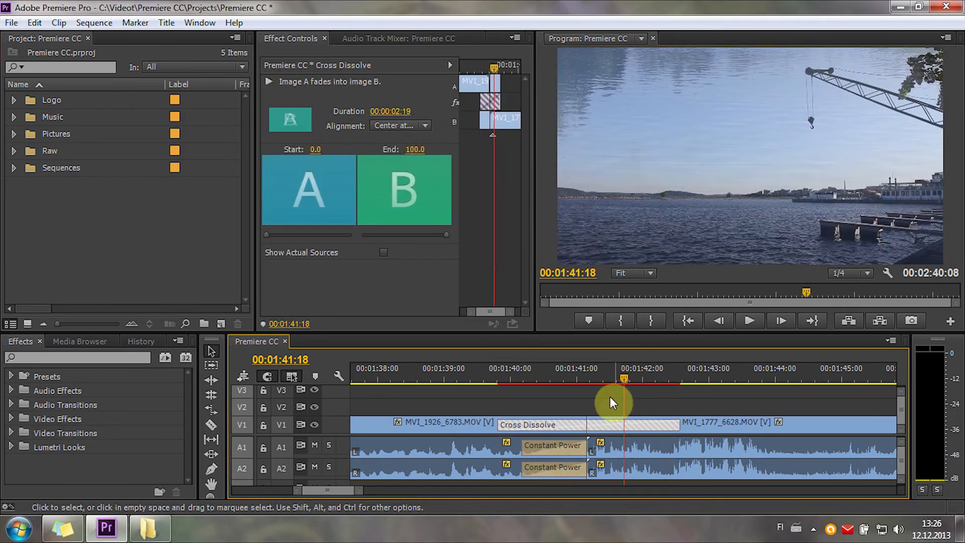
pyautogui.click(508, 376)
pyautogui.press('space')
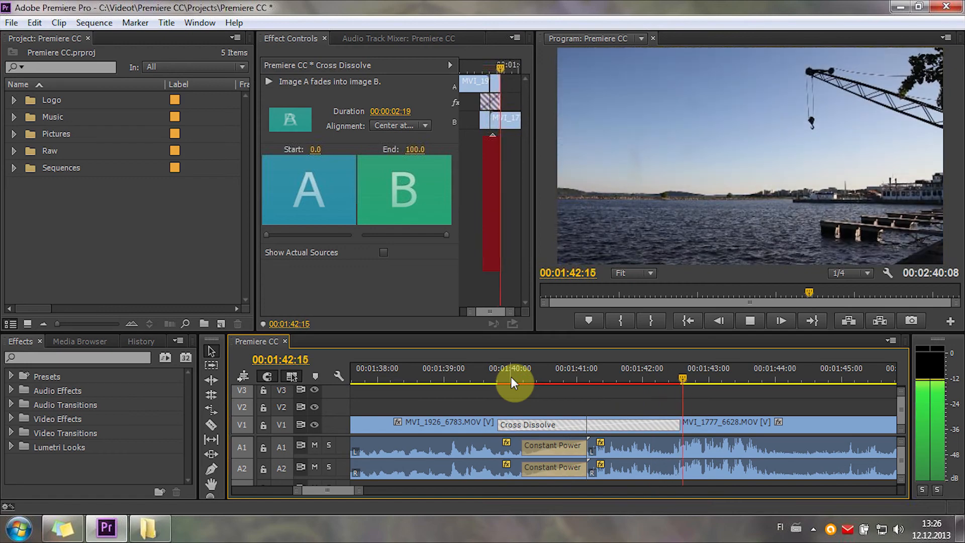
pyautogui.press('space')
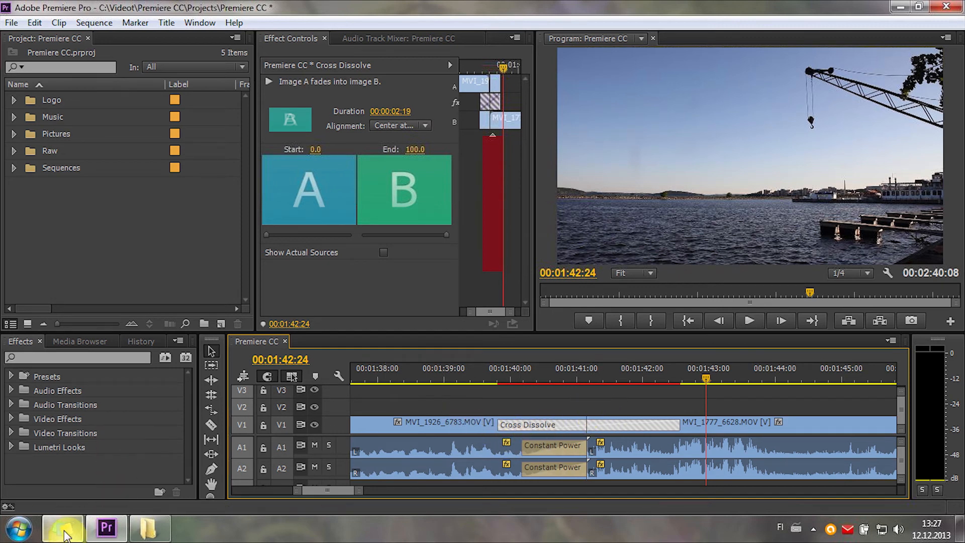
# Revert the project to the New/Open state in the history and bring the effects list back
pyautogui.click(133, 340)
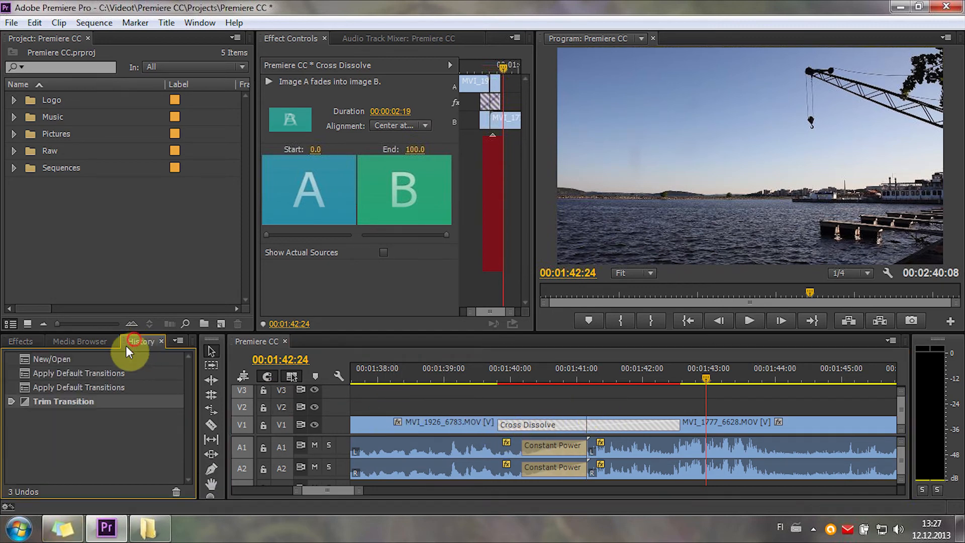
pyautogui.click(50, 360)
pyautogui.click(23, 341)
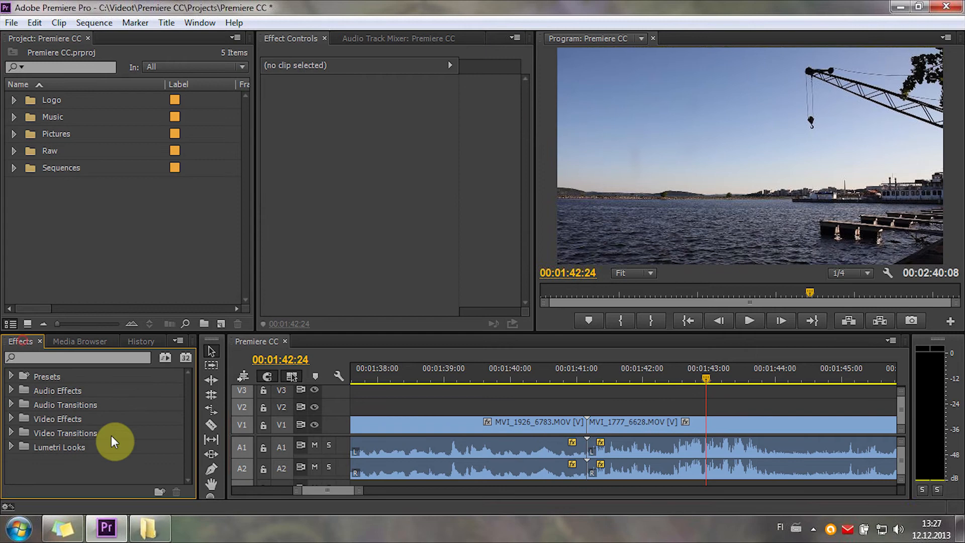
# Reread the tips on copying crossfades and on transitions over the available media in Sticky Notes, and return to Premiere Pro
pyautogui.click(59, 536)
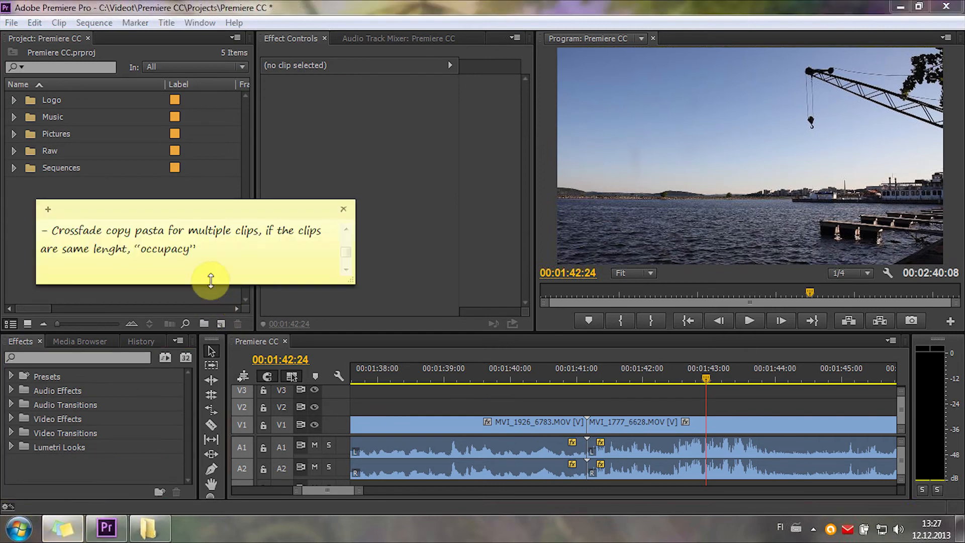
pyautogui.click(212, 272)
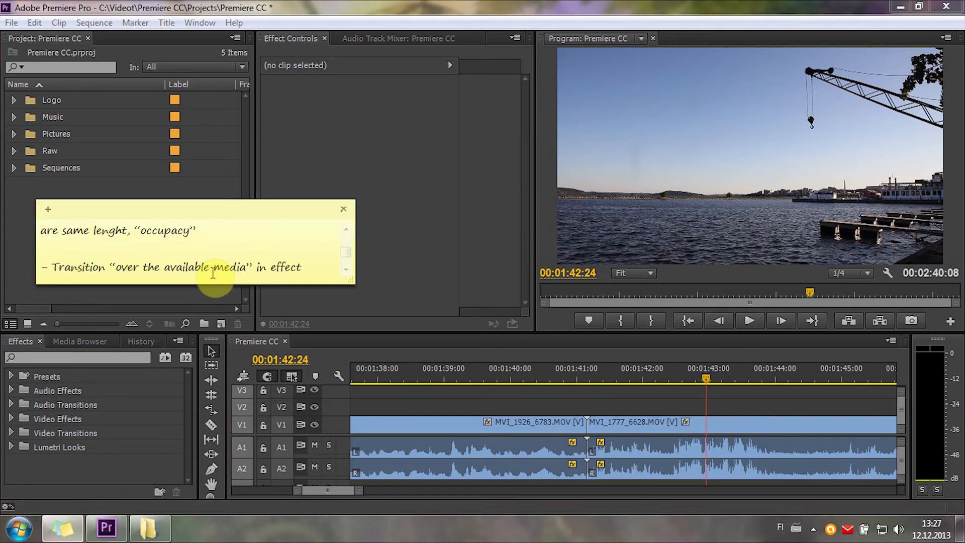
pyautogui.press('Up')
pyautogui.press('Up')
pyautogui.press('Up')
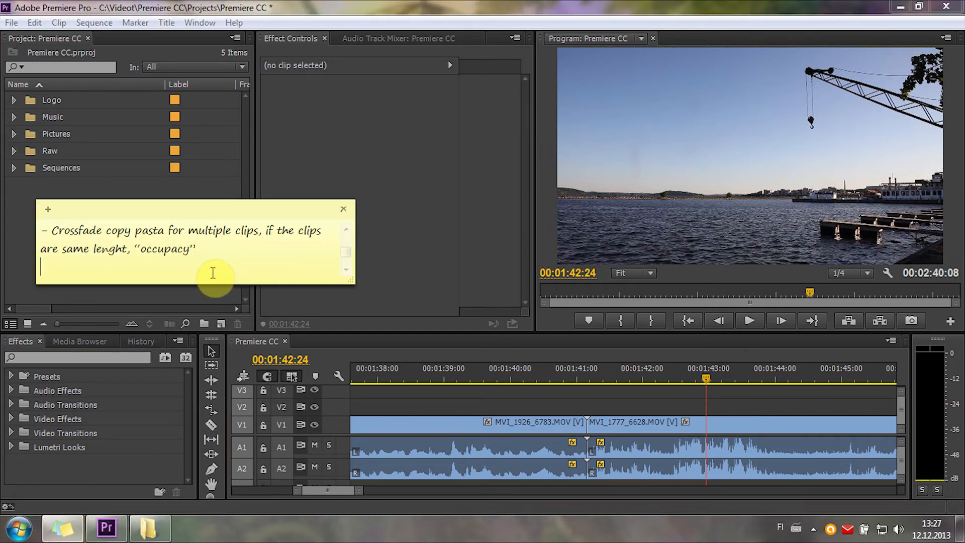
pyautogui.press('Down')
pyautogui.press('Down')
pyautogui.press('Down')
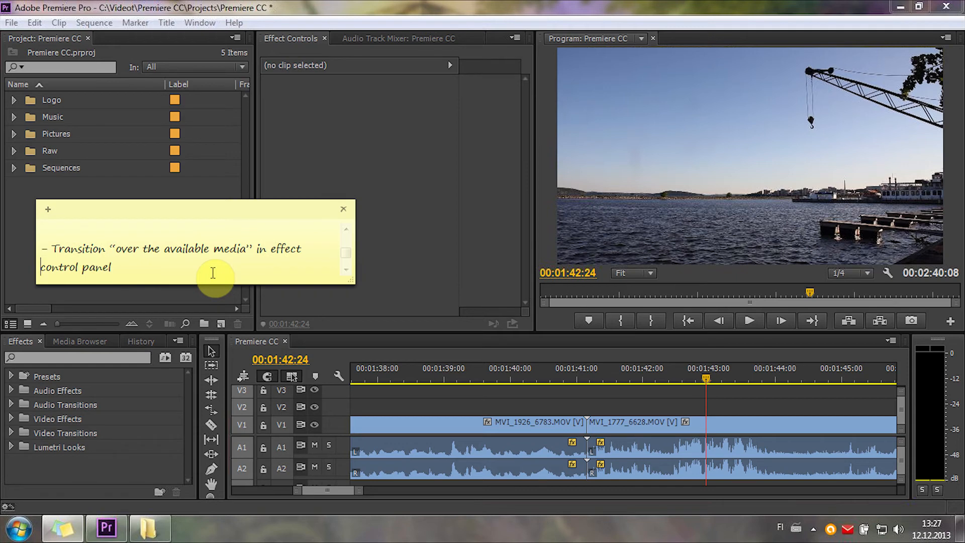
pyautogui.moveTo(198, 269); pyautogui.dragTo(17, 233)
pyautogui.press('Up')
pyautogui.press('Up')
pyautogui.press('Up')
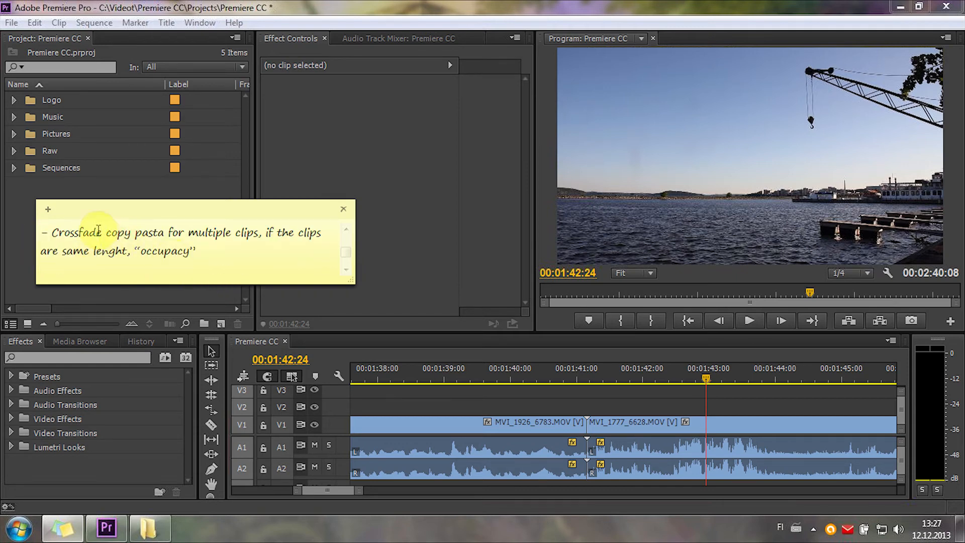
pyautogui.moveTo(99, 231); pyautogui.dragTo(156, 257)
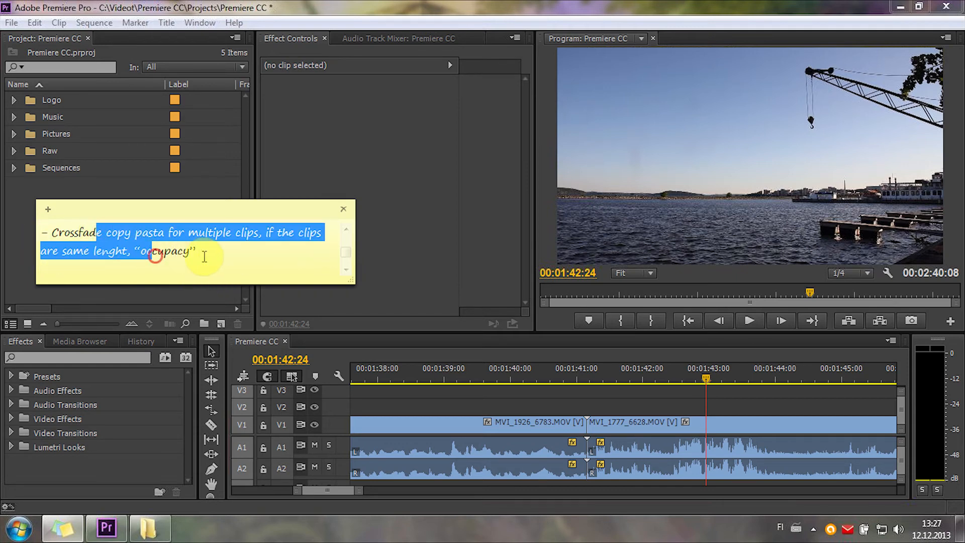
pyautogui.click(235, 252)
pyautogui.click(661, 408)
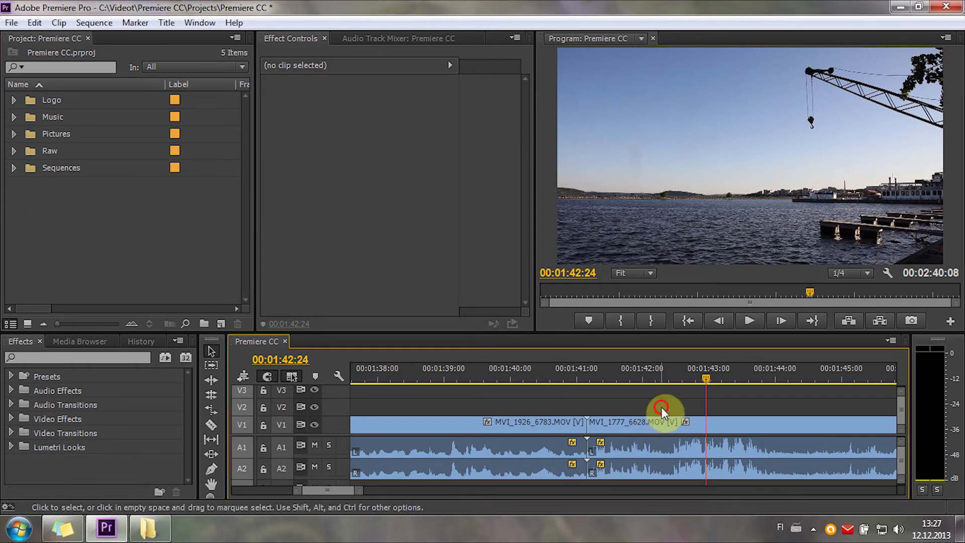
# Select the clip MVI_1803_6653.MOV near the sequence's end and place the playhead at its start, 00:02:29:02
pyautogui.click(652, 426)
pyautogui.click(696, 378)
pyautogui.press('-')
pyautogui.press('-')
pyautogui.press('-')
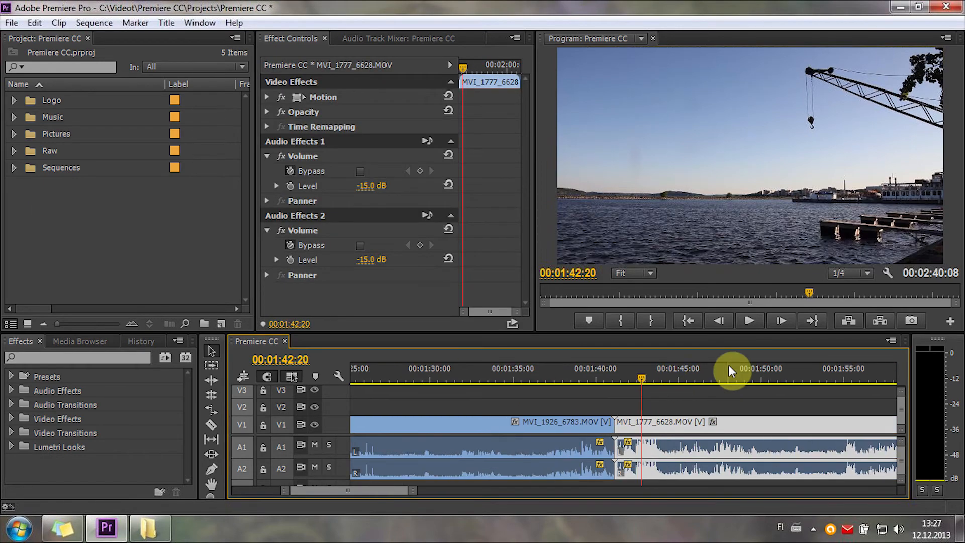
pyautogui.press('-')
pyautogui.click(744, 380)
pyautogui.click(829, 379)
pyautogui.press('+')
pyautogui.press('+')
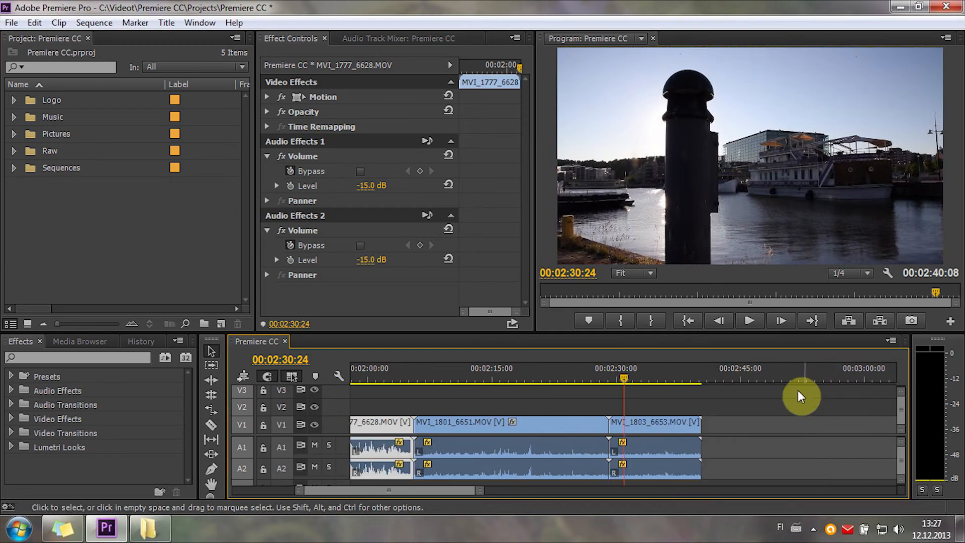
pyautogui.click(600, 438)
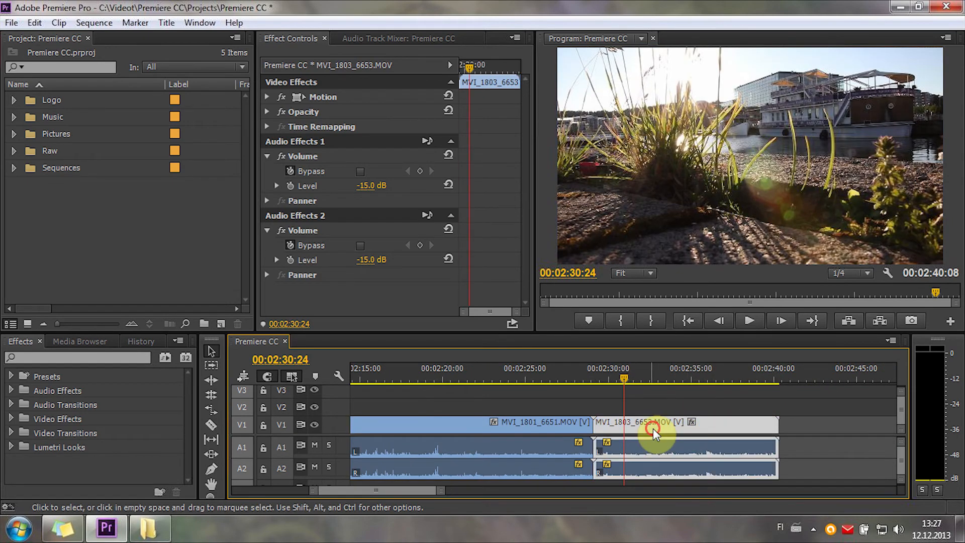
pyautogui.click(591, 373)
pyautogui.click(592, 378)
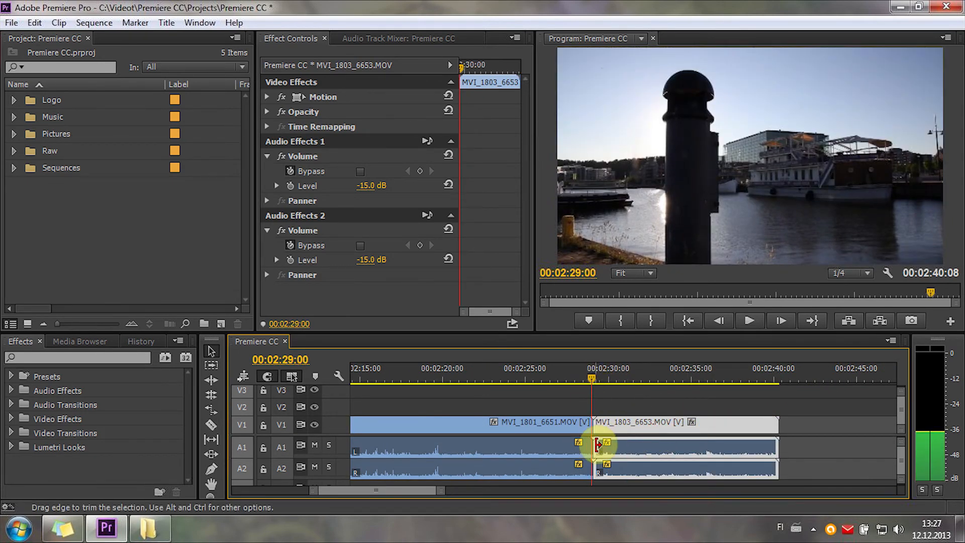
pyautogui.press('Right')
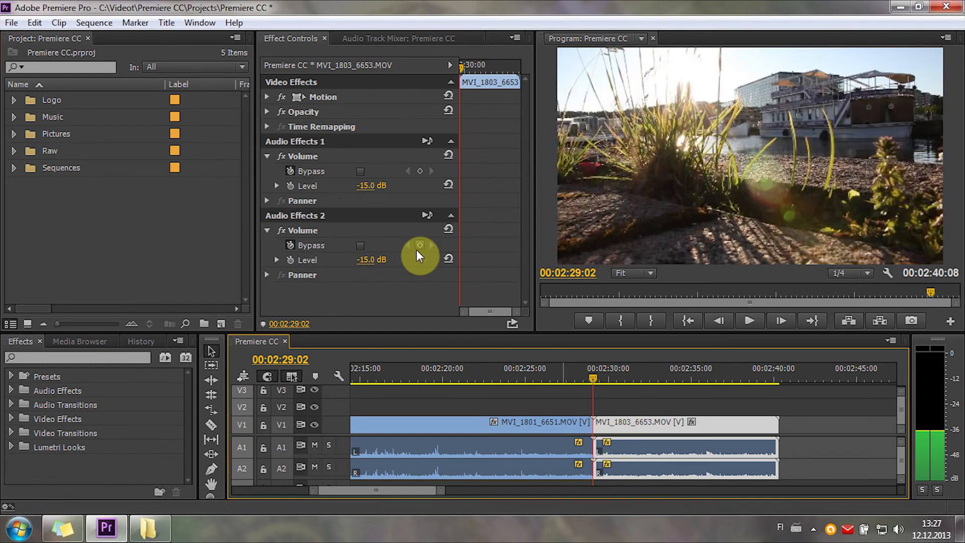
# Add opacity keyframes to MVI_1803_6653.MOV at its start, at 00:02:32:08, at 00:02:38:03 and at its end
pyautogui.click(267, 112)
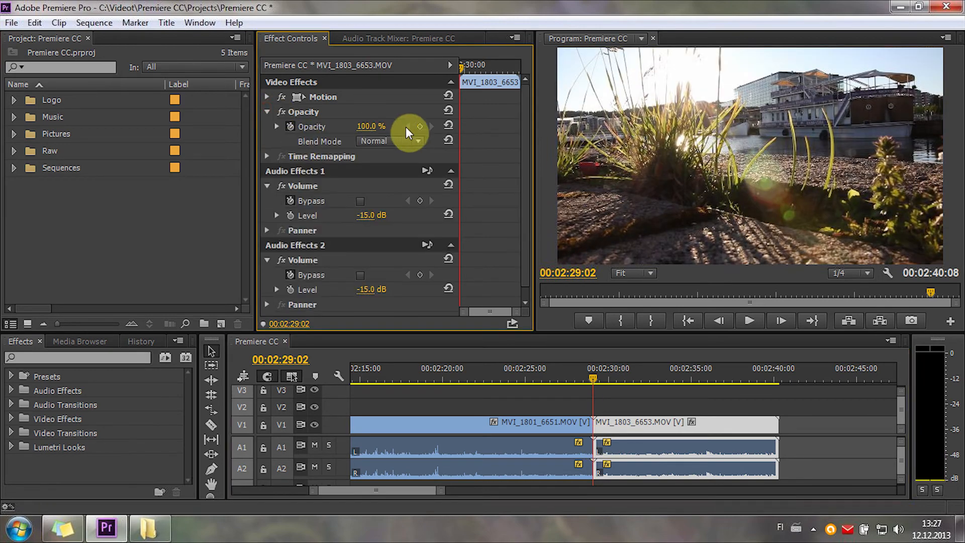
pyautogui.click(420, 126)
pyautogui.click(477, 65)
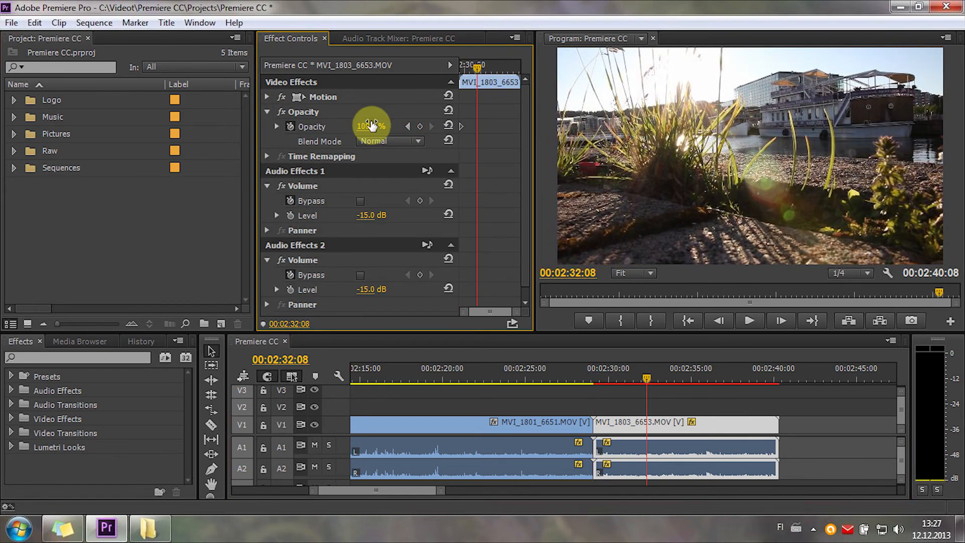
pyautogui.moveTo(498, 65); pyautogui.dragTo(521, 67)
pyautogui.click(420, 126)
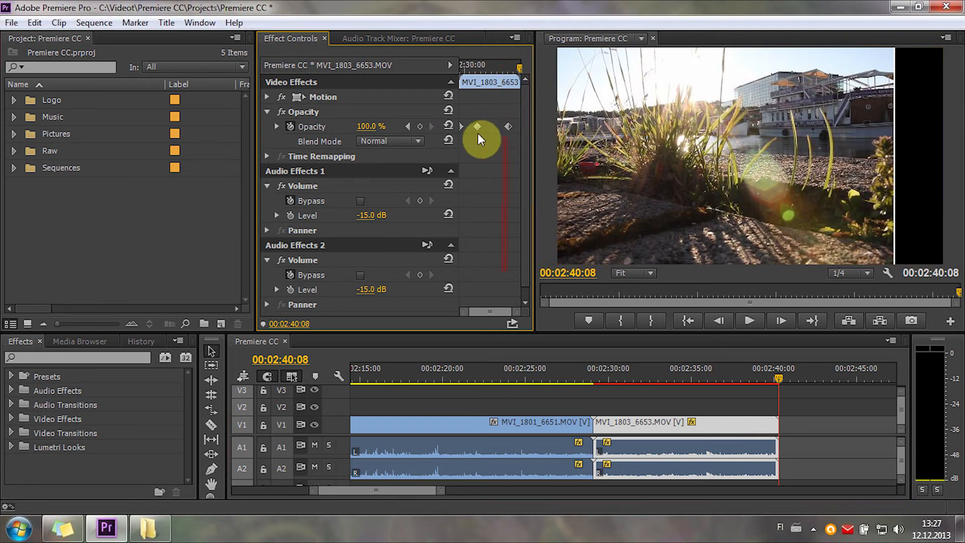
# Set the first and last opacity keyframes of MVI_1803_6653.MOV to 0% for a fade in and fade out
pyautogui.click(407, 126)
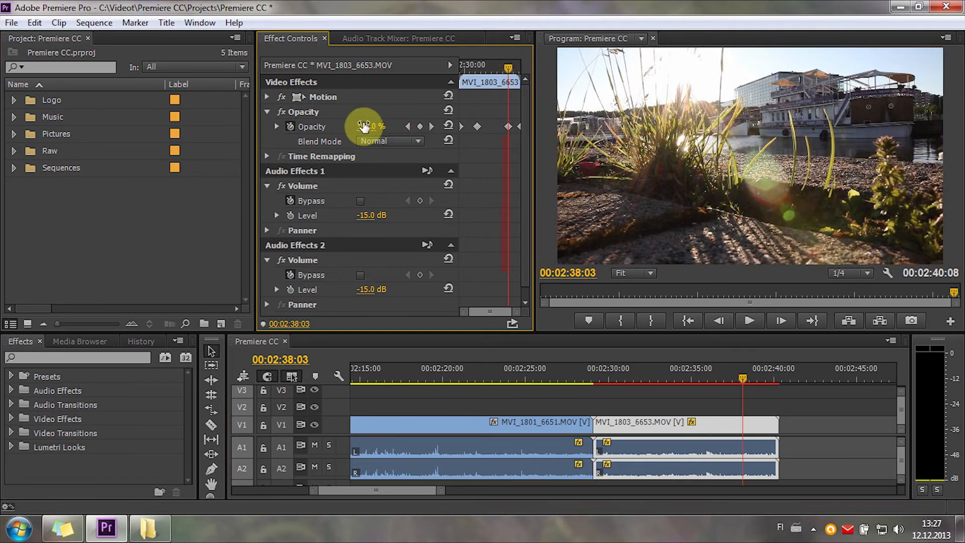
pyautogui.click(430, 126)
pyautogui.click(371, 127)
pyautogui.write('0')
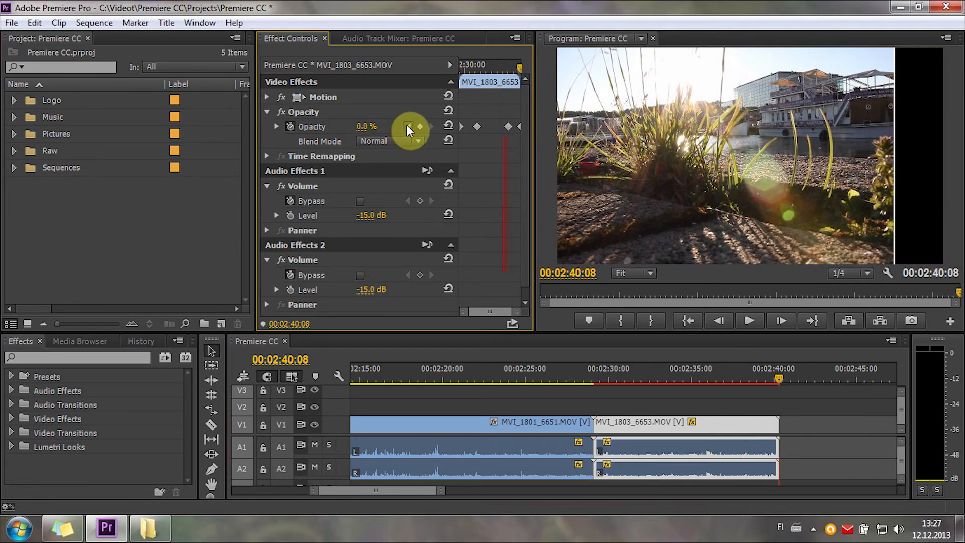
pyautogui.click(407, 127)
pyautogui.write('0')
pyautogui.press('Return')
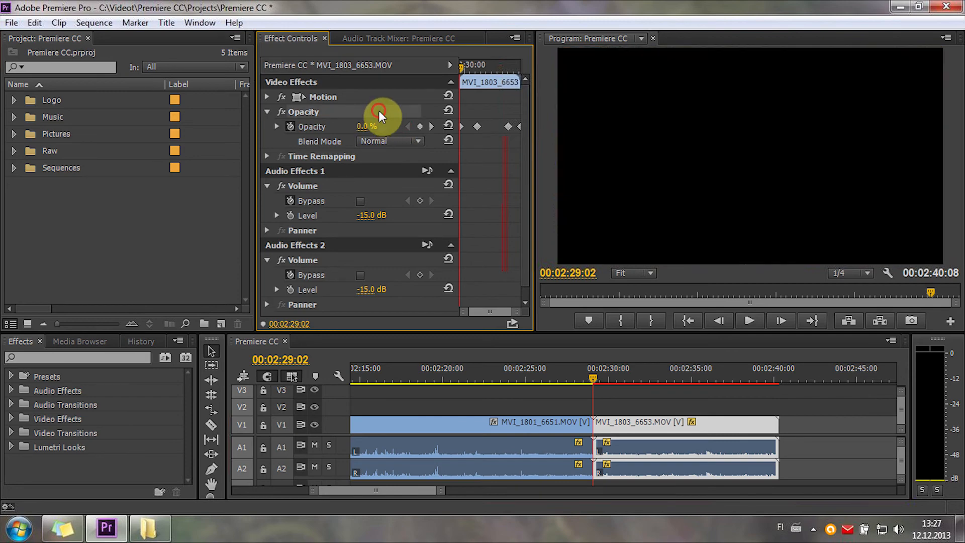
# Paste a copy of the MVI_1803_6653.MOV clip shortly after the original on V1 and move the playhead to 00:02:37:12
pyautogui.click(722, 400)
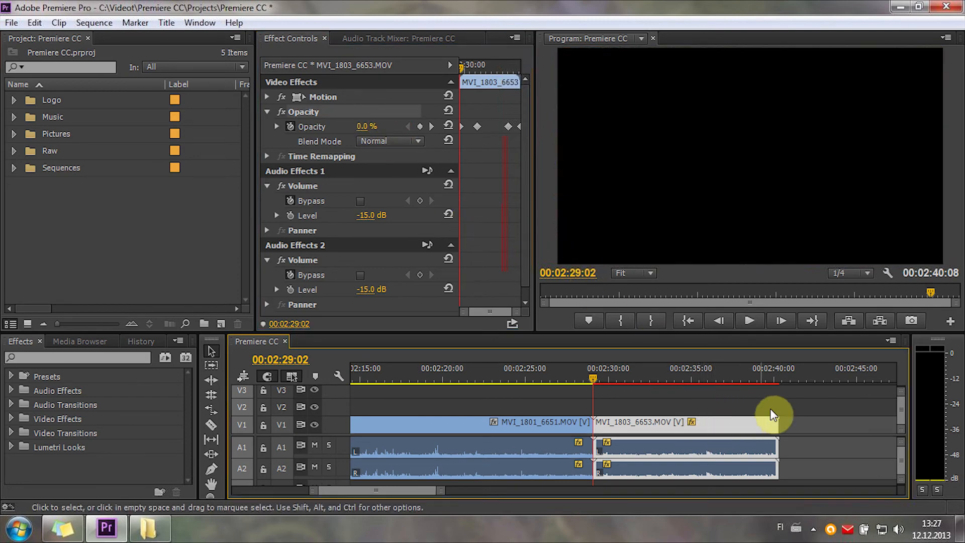
pyautogui.click(801, 378)
pyautogui.hotkey('ctrl', 'v')
pyautogui.press('-')
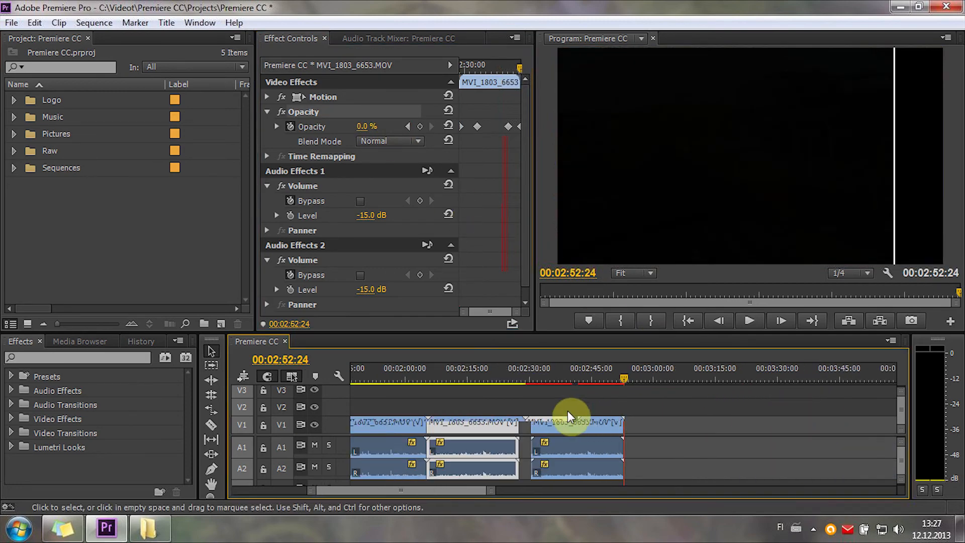
pyautogui.press('-')
pyautogui.moveTo(514, 370); pyautogui.dragTo(560, 378)
# Delete the first and last opacity keyframes from the pasted copy of MVI_1803_6653.MOV
pyautogui.click(614, 425)
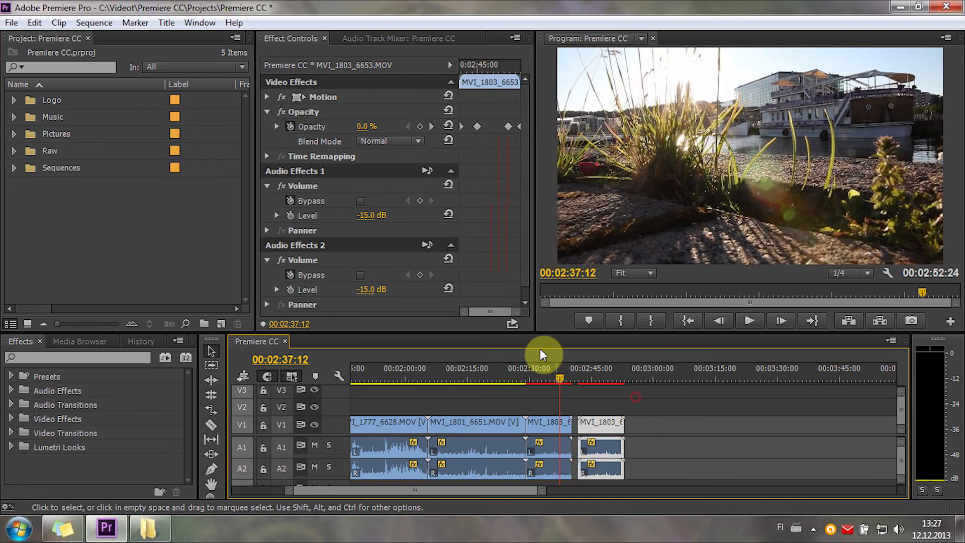
pyautogui.click(304, 110)
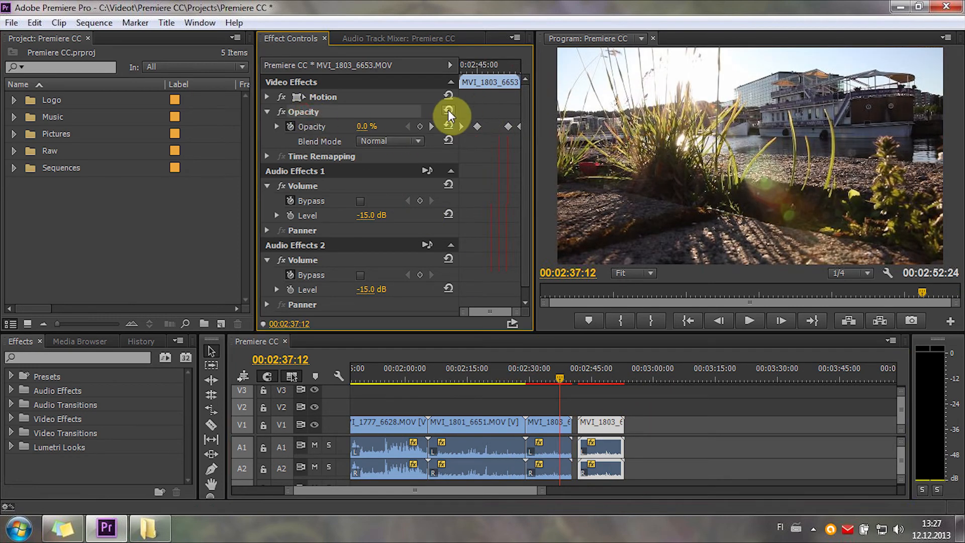
pyautogui.moveTo(465, 110); pyautogui.dragTo(441, 161)
pyautogui.press('Delete')
pyautogui.moveTo(514, 108); pyautogui.dragTo(524, 137)
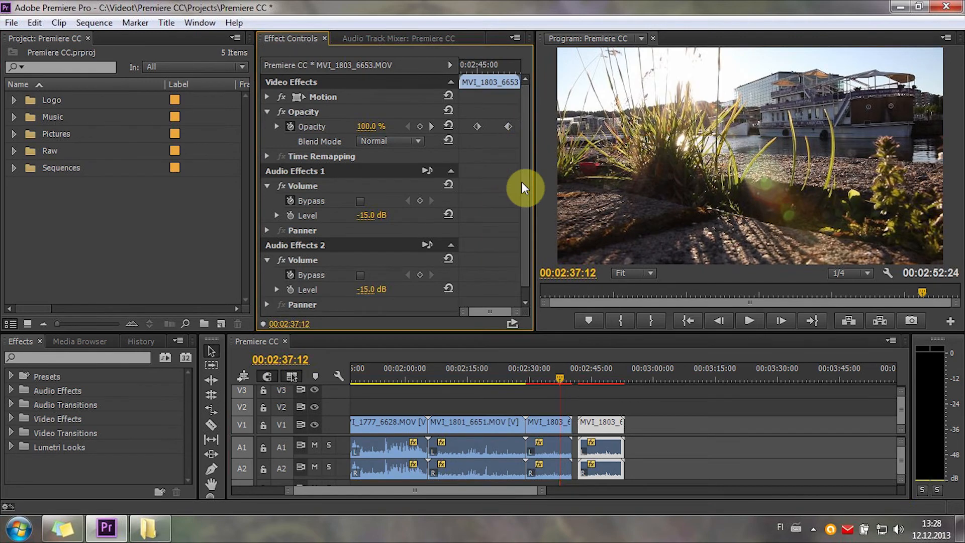
pyautogui.click(683, 425)
pyautogui.click(608, 424)
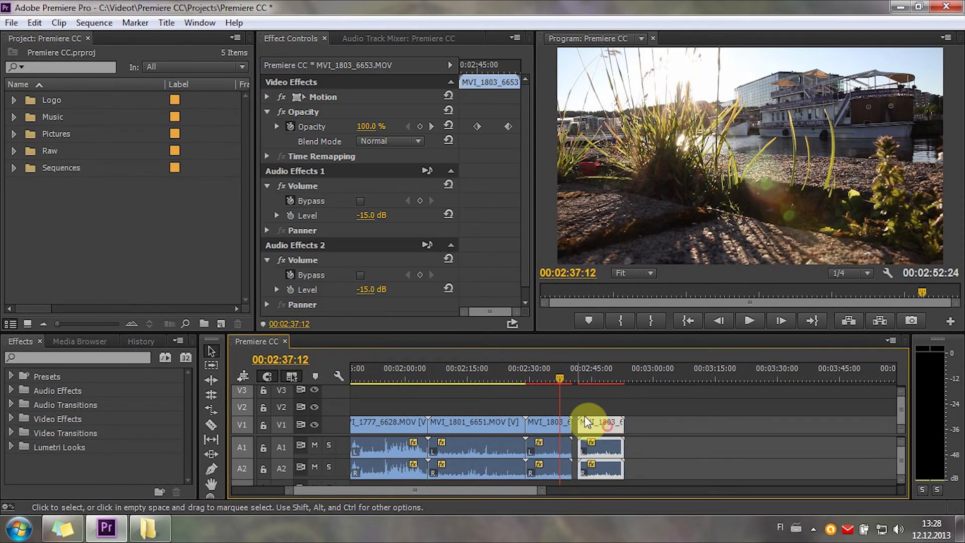
# Copy the Opacity effect from the original MVI_1803_6653.MOV clip and paste it onto the second copy
pyautogui.click(533, 428)
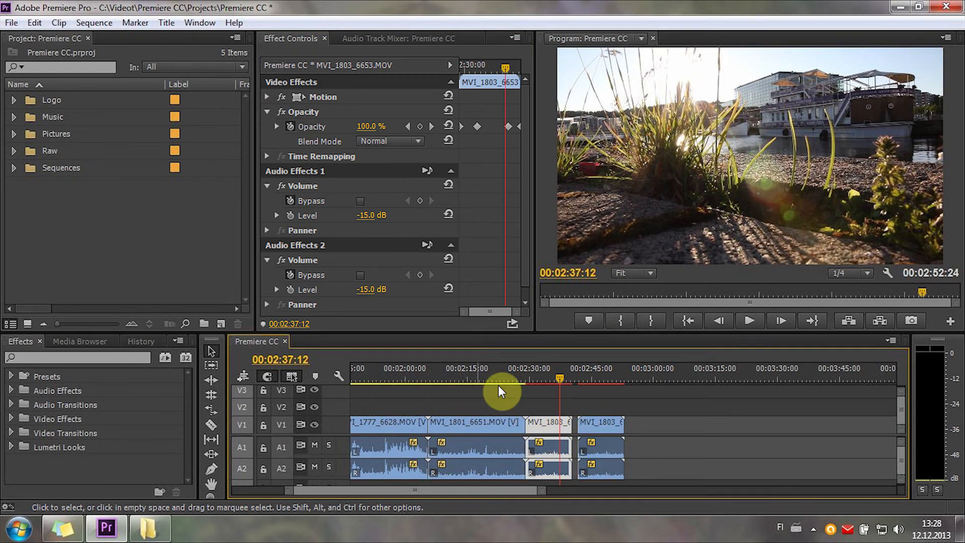
pyautogui.click(310, 114)
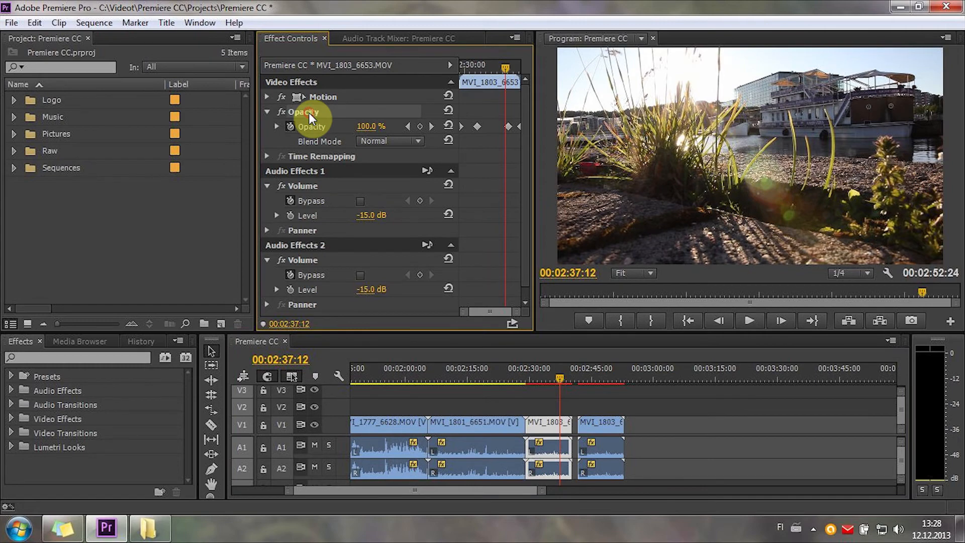
pyautogui.click(600, 424)
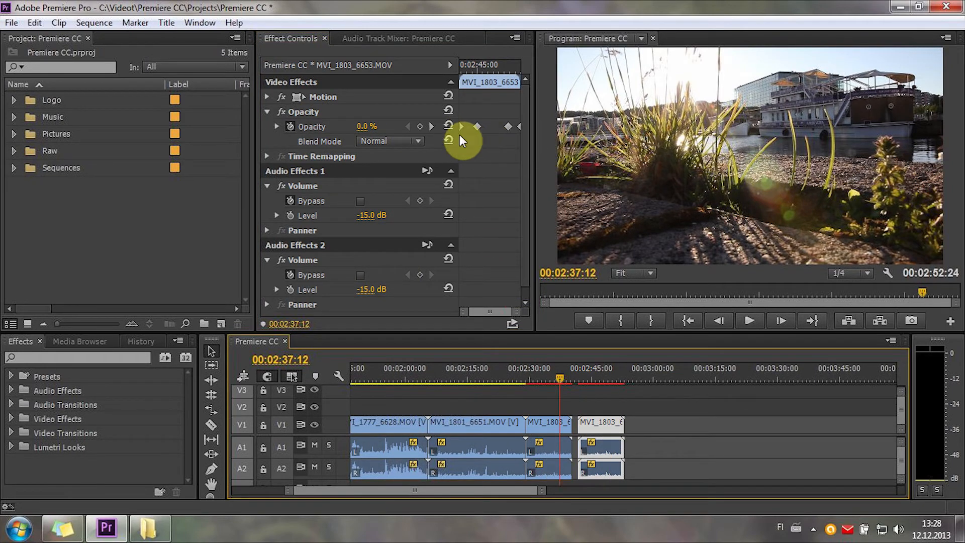
# Paste the copied Opacity keyframes onto MVI_1801_6651.MOV, with the playhead at 00:02:09:08
pyautogui.click(465, 426)
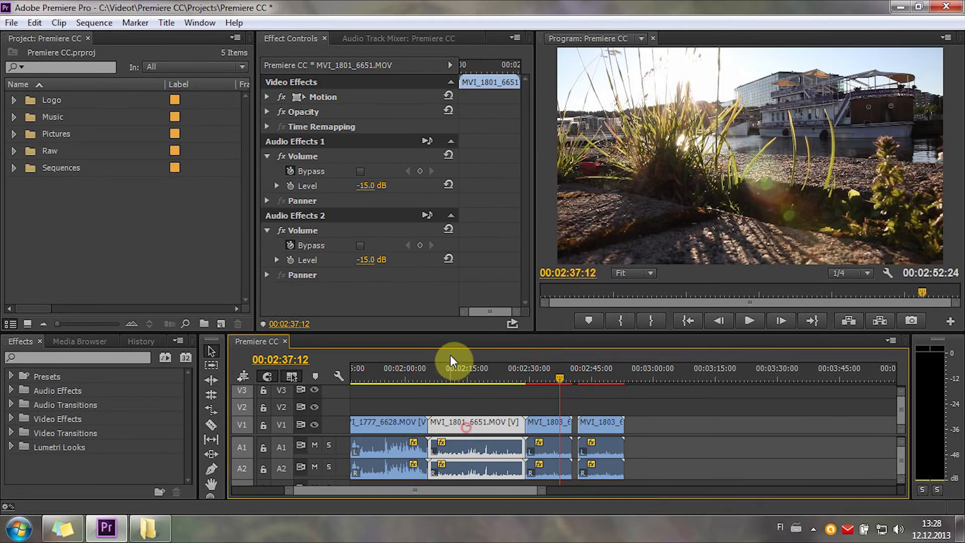
pyautogui.click(442, 376)
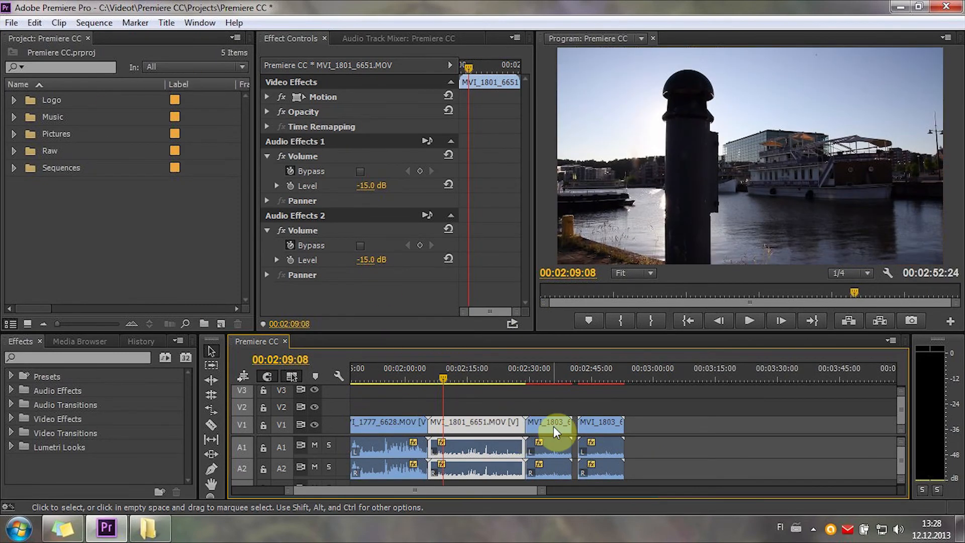
pyautogui.hotkey('ctrl', 'v')
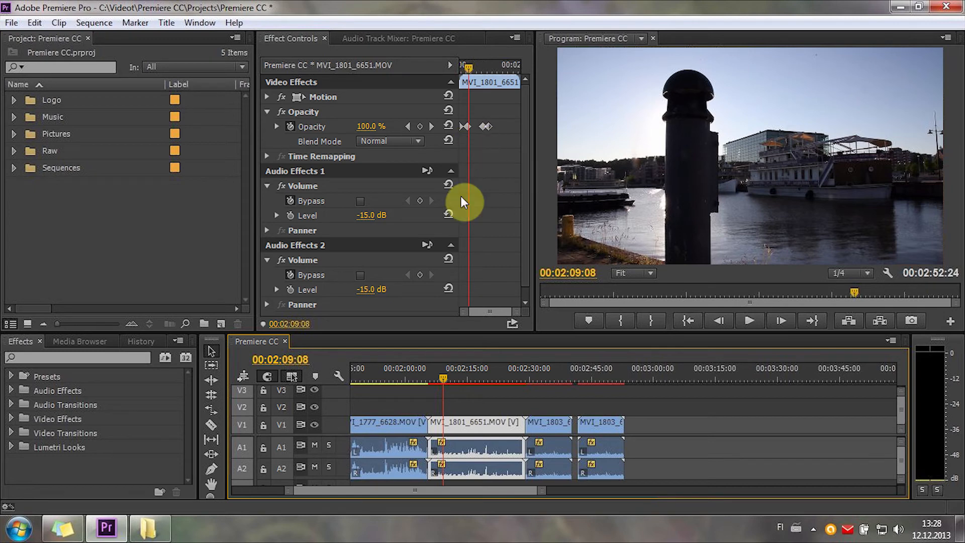
# Revert the project to its New/Open history state and deselect all clips in the sequence
pyautogui.click(61, 530)
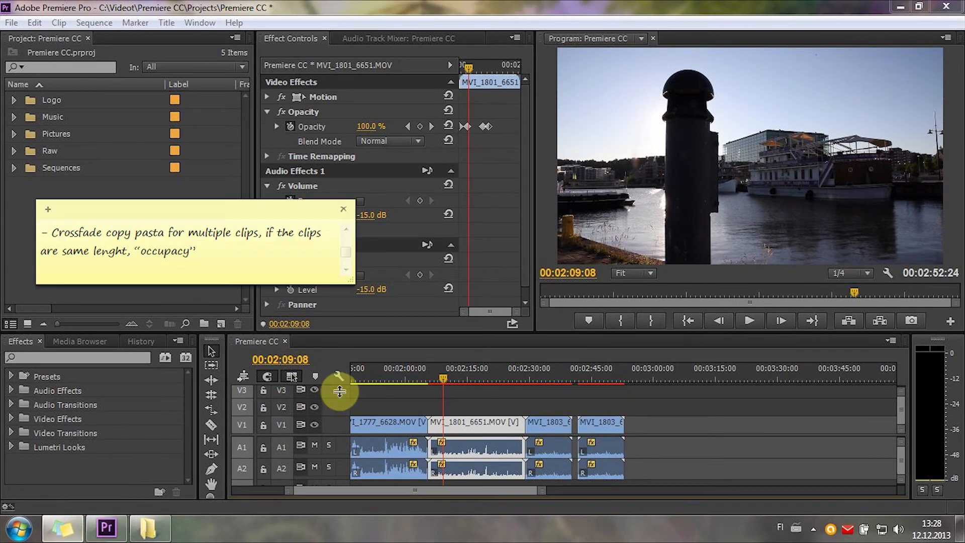
pyautogui.click(141, 341)
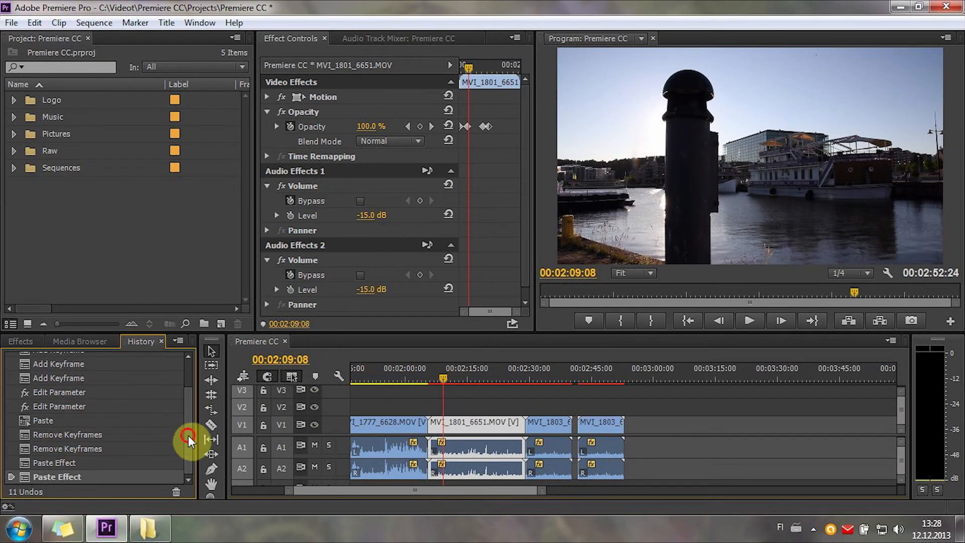
pyautogui.moveTo(190, 442); pyautogui.dragTo(189, 372)
pyautogui.click(65, 358)
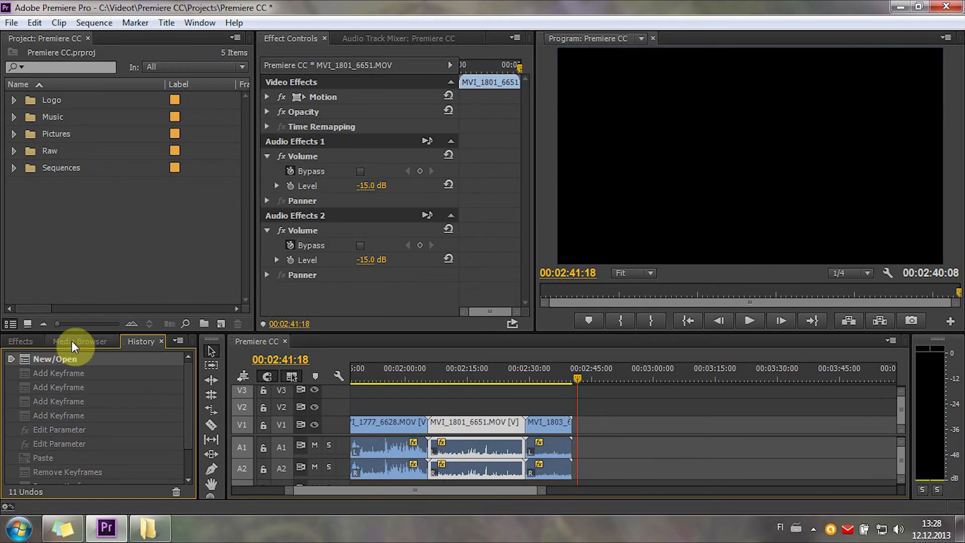
pyautogui.click(22, 342)
pyautogui.click(502, 397)
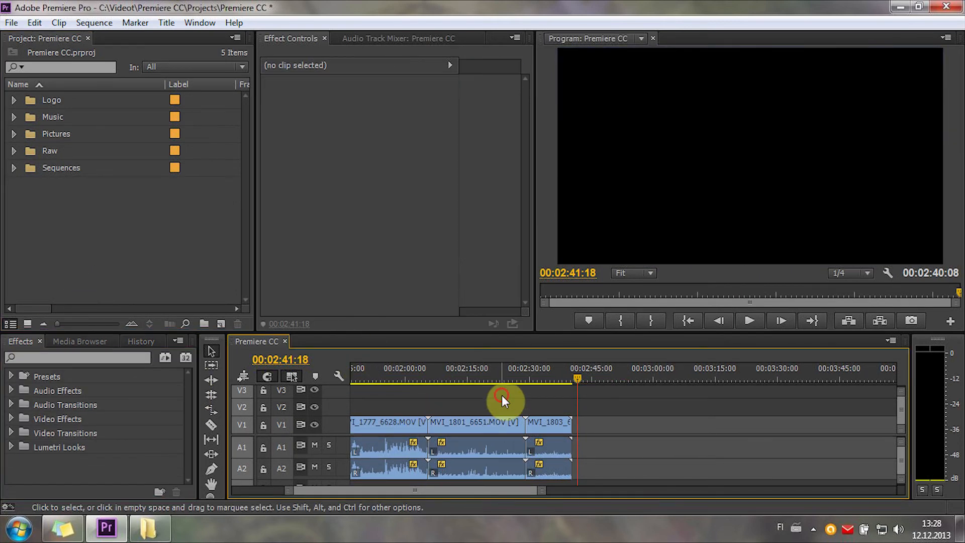
# Read the new-title tip in the sticky note, then bring up the New Title settings and dismiss them without creating a title
pyautogui.click(56, 539)
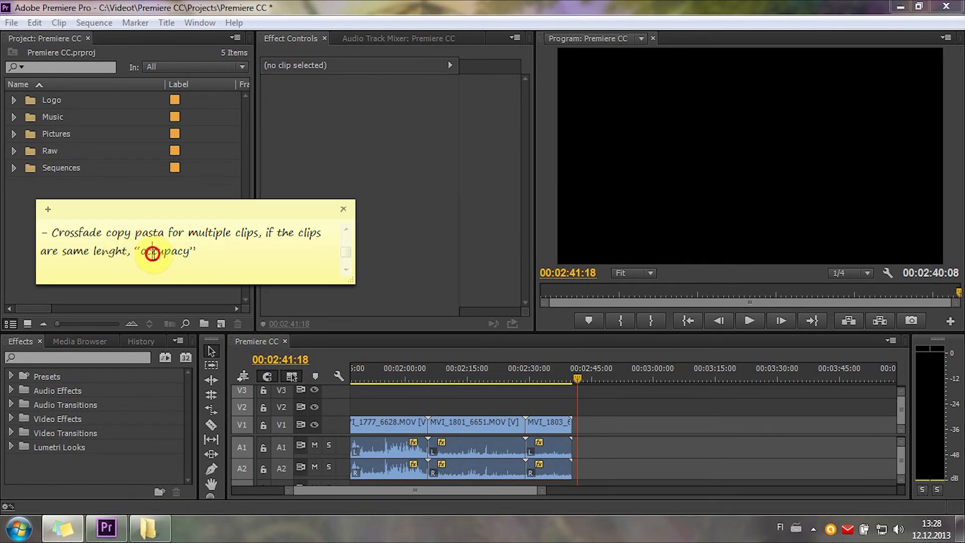
pyautogui.scroll(-5, 153, 254)
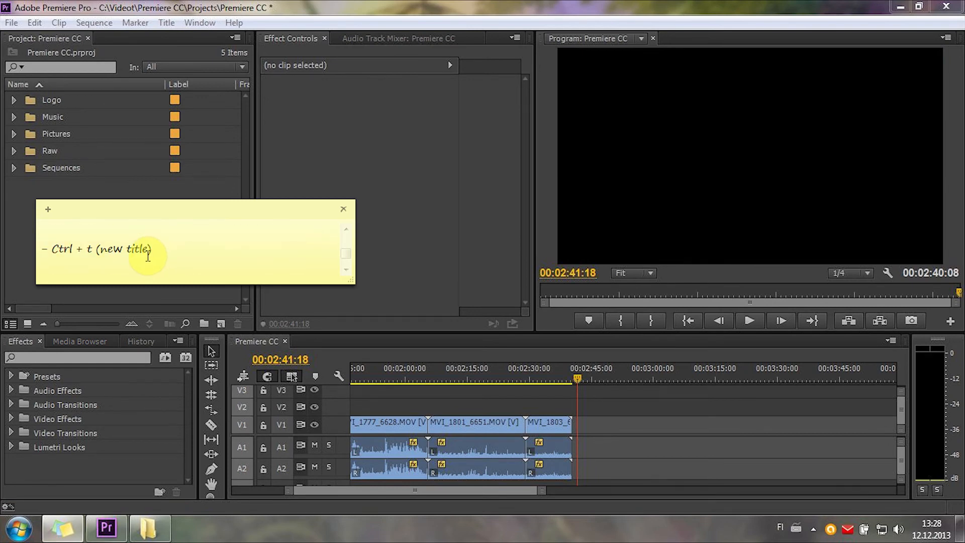
pyautogui.click(18, 274)
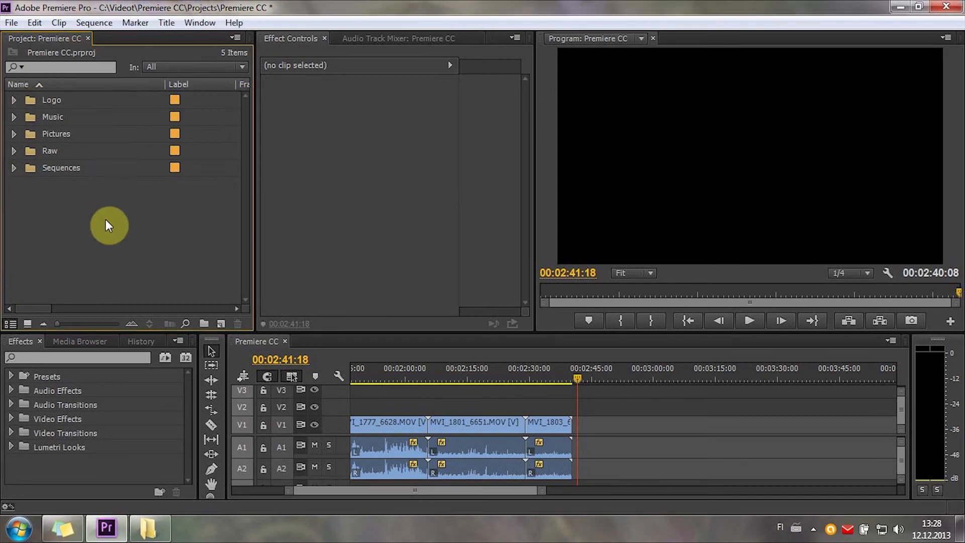
pyautogui.hotkey('ctrl', 't')
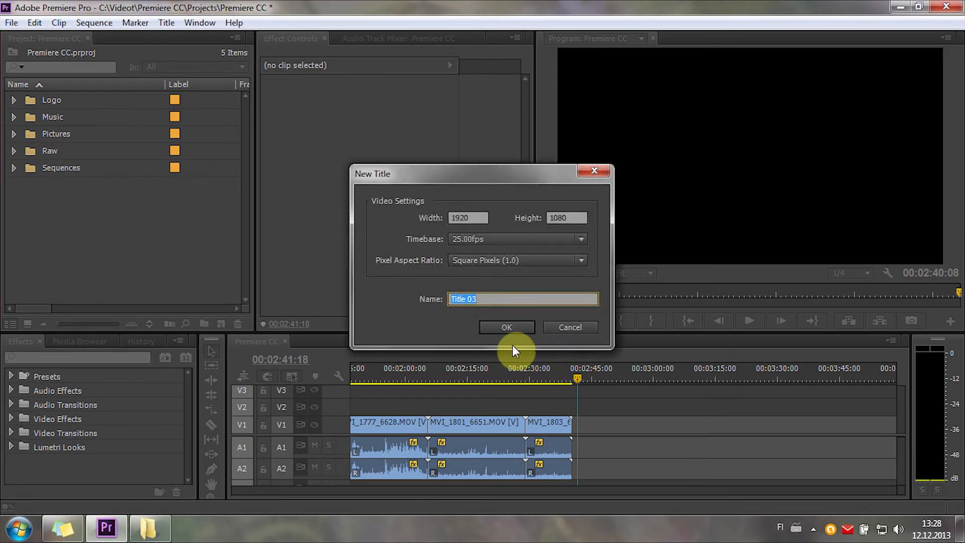
pyautogui.click(569, 326)
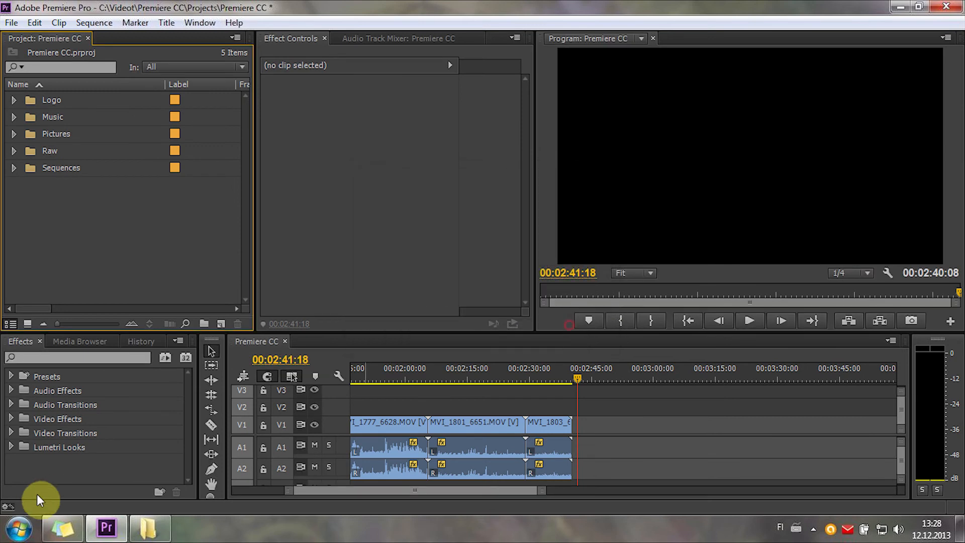
# Check the jkl trim tip in the notes and split the MVI_1803_6653.MOV clip on V1 at 00:02:34:09
pyautogui.click(57, 534)
pyautogui.press('Down')
pyautogui.press('Down')
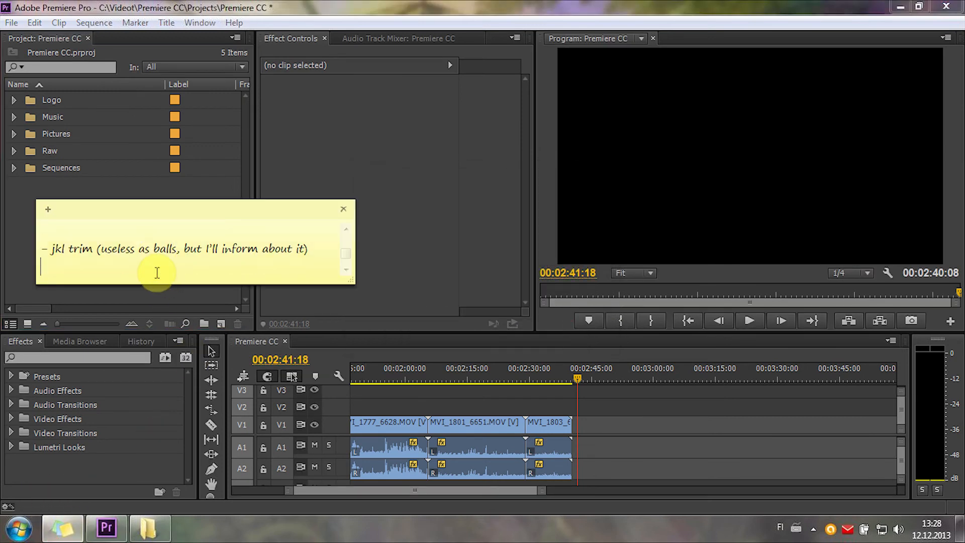
pyautogui.click(526, 373)
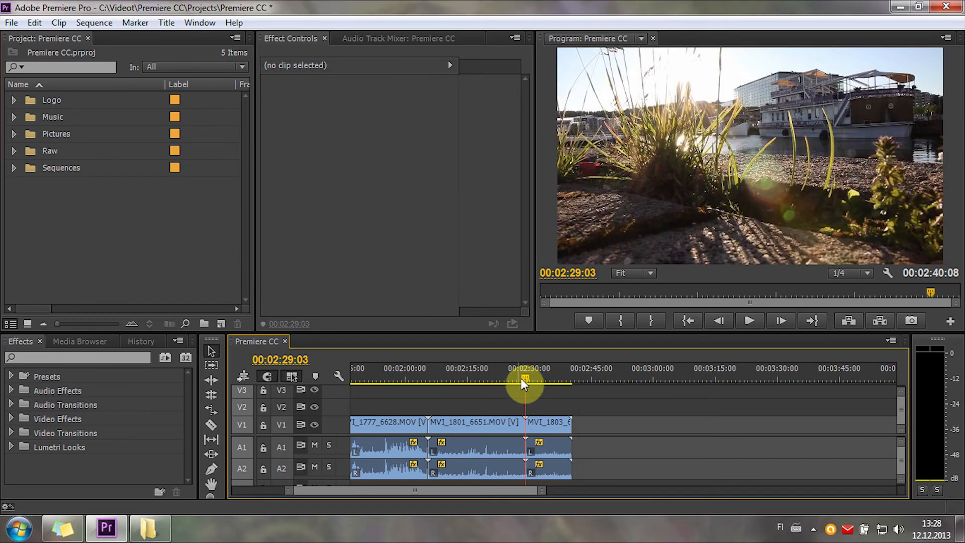
pyautogui.press('=')
pyautogui.press('c')
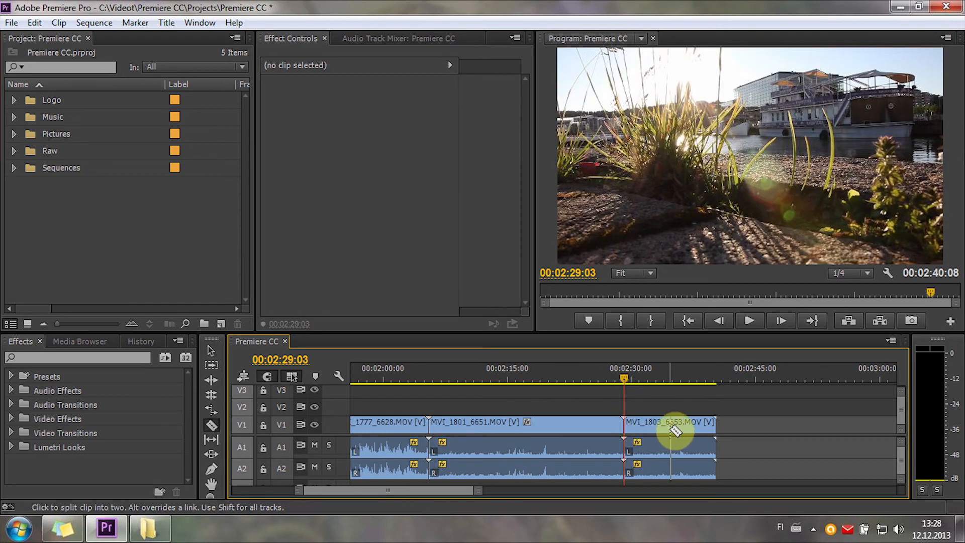
pyautogui.click(668, 432)
pyautogui.press('v')
# Open the new cut in Trim mode, shorten the outgoing MVI_1803_6653.MOV clip by 10 frames, and extend it back by 10 frames
pyautogui.click(669, 376)
pyautogui.press('=')
pyautogui.press('=')
pyautogui.press('=')
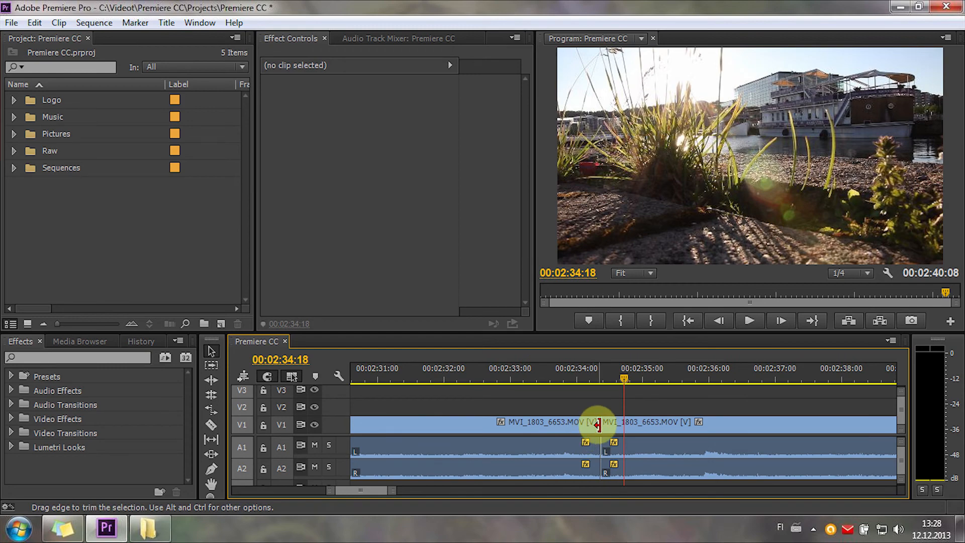
pyautogui.doubleClick(597, 425)
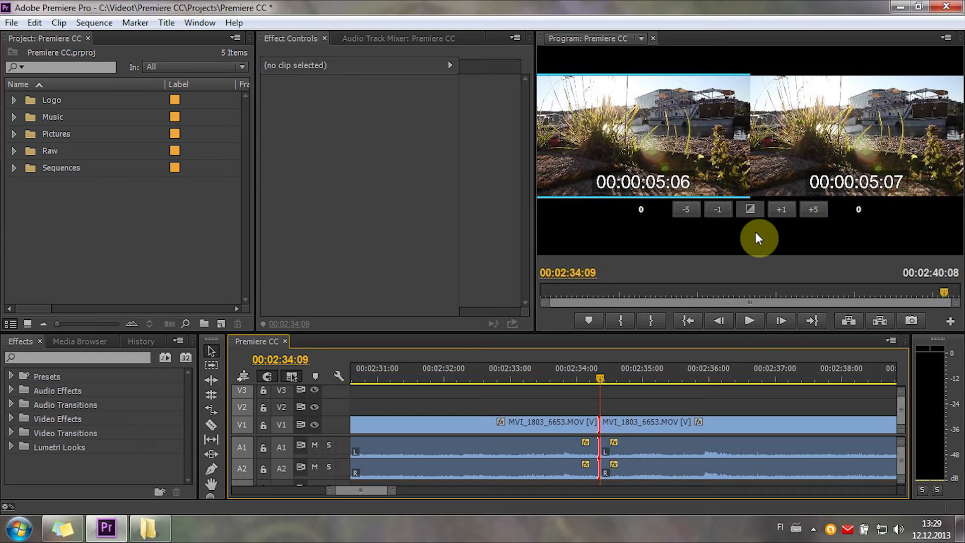
pyautogui.click(681, 212)
pyautogui.click(684, 211)
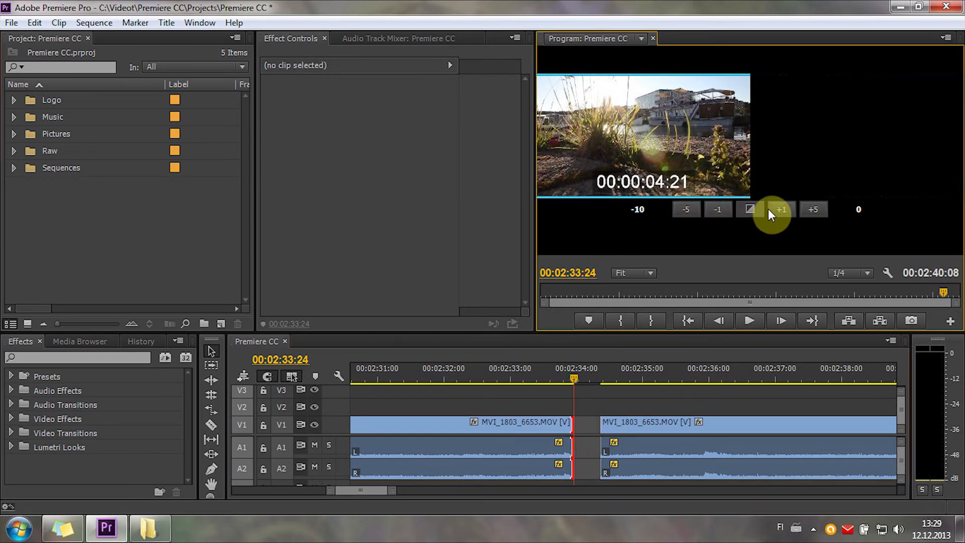
pyautogui.click(808, 210)
pyautogui.click(808, 210)
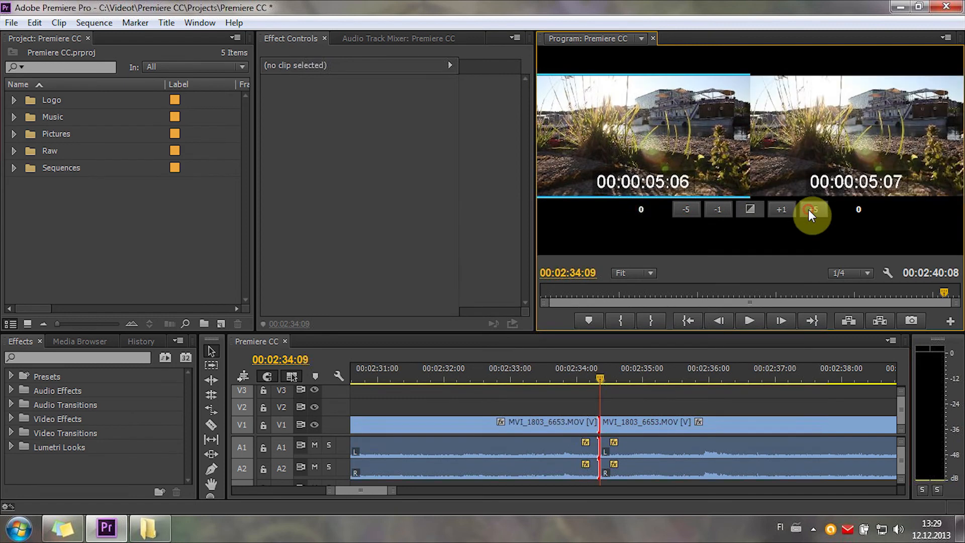
# Trim the start of the incoming MVI_1803_6653.MOV clip by +10 frames and return it by -10 frames
pyautogui.click(798, 158)
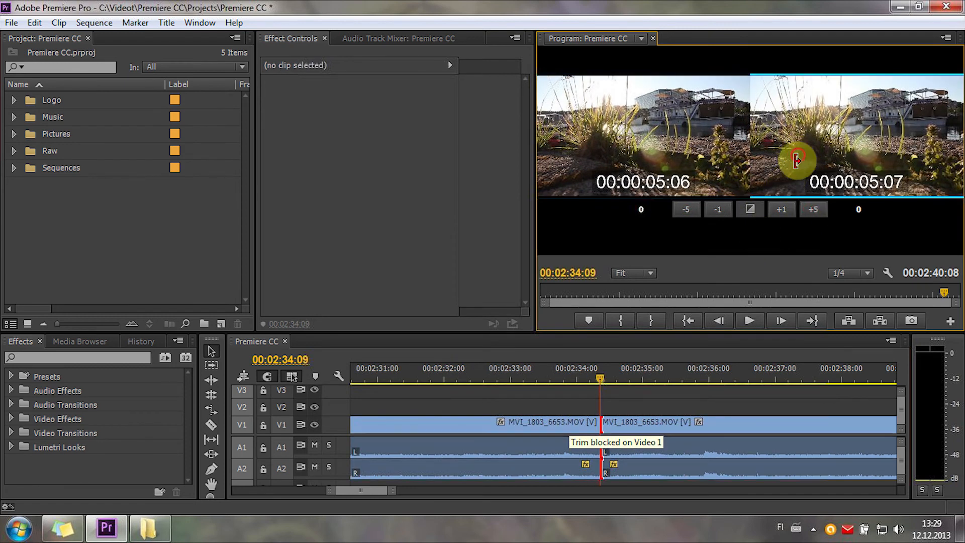
pyautogui.click(812, 210)
pyautogui.click(811, 210)
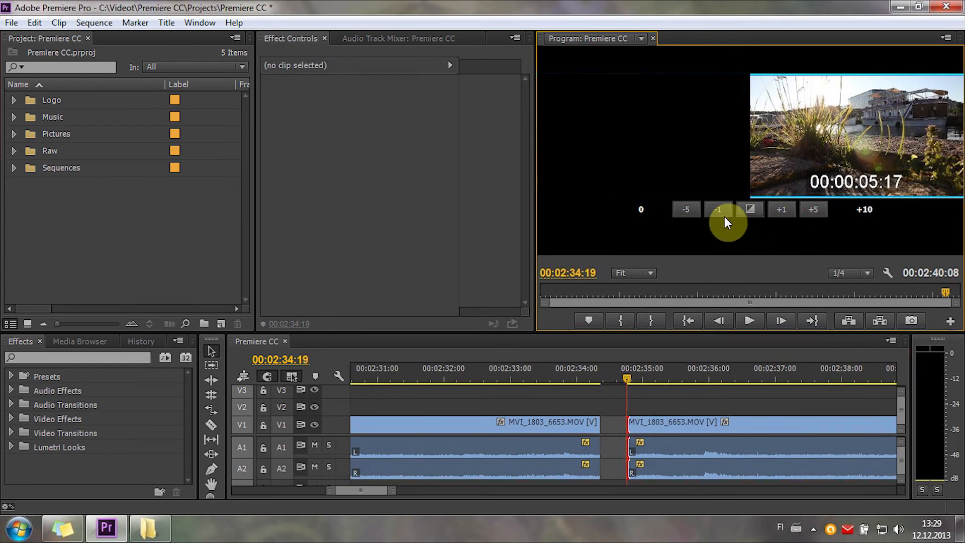
pyautogui.click(685, 211)
pyautogui.click(686, 210)
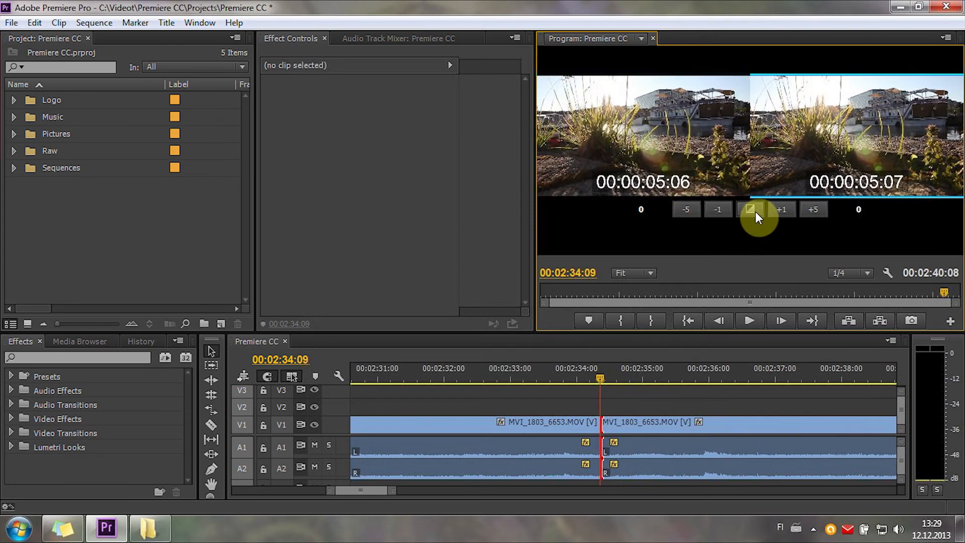
# Try the default transition on the cut, undo it, play around the edit, and leave Trim mode with the playhead at 00:02:34:22
pyautogui.click(756, 211)
pyautogui.hotkey('ctrl', 'z')
pyautogui.press('space')
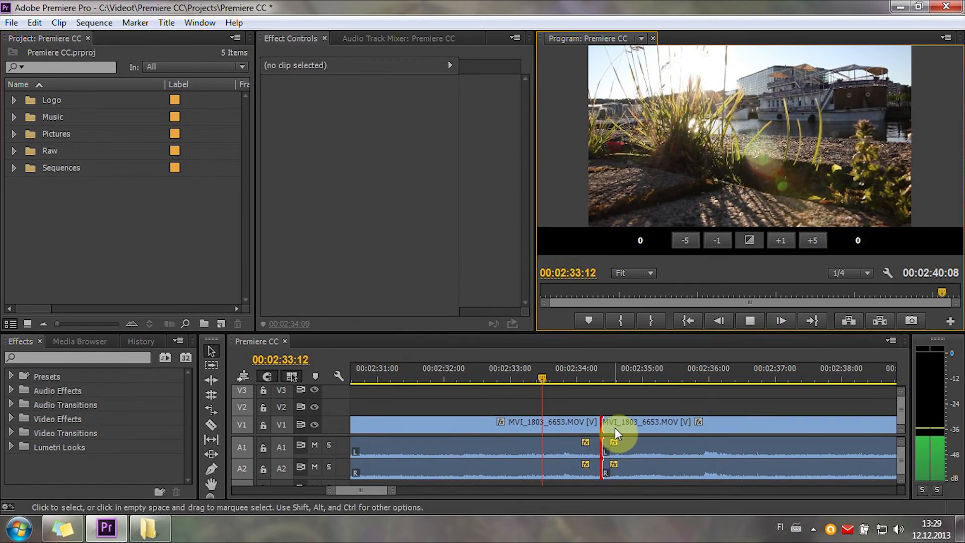
pyautogui.click(624, 409)
pyautogui.moveTo(618, 373); pyautogui.dragTo(635, 372)
# Use the Rolling Edit tool to roll the cut between the MVI_1803_6653.MOV parts 10 frames earlier and back again
pyautogui.press('n')
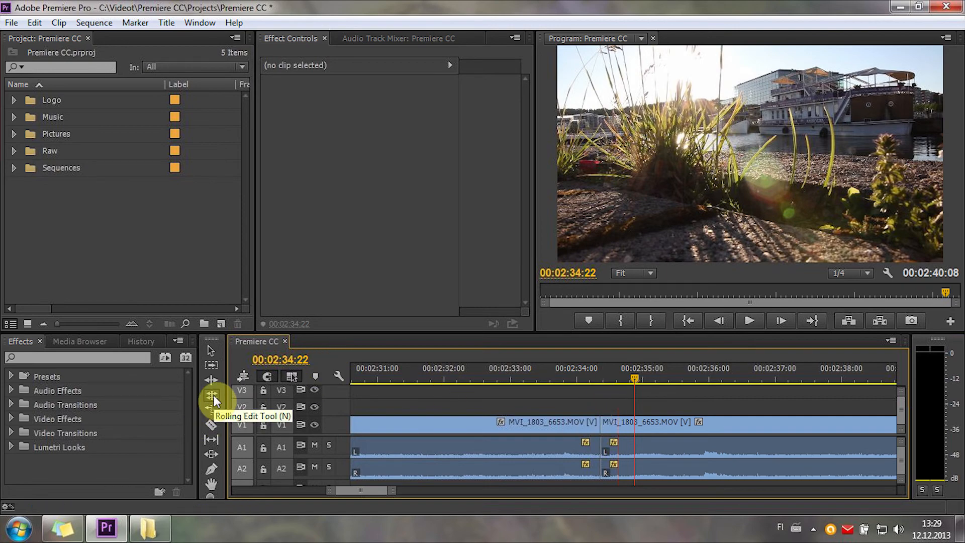
pyautogui.click(602, 424)
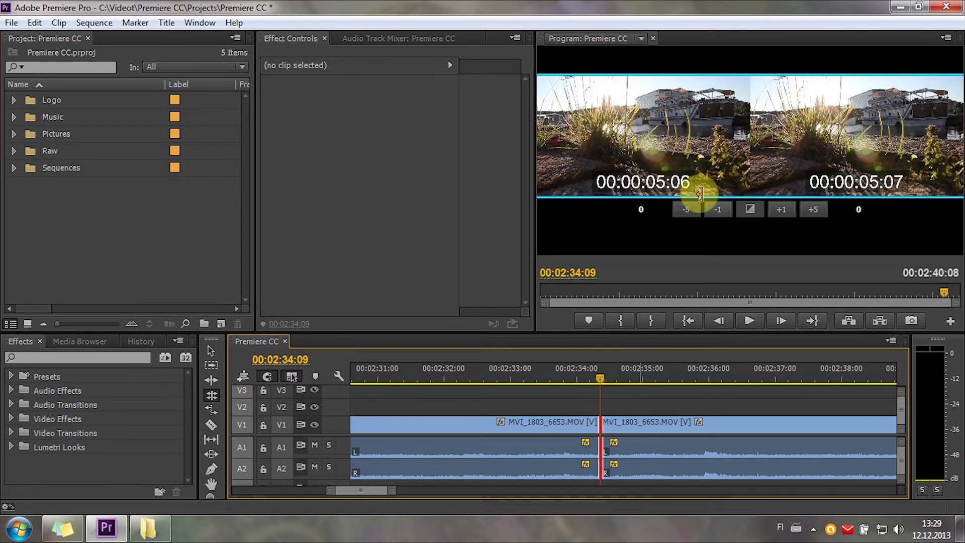
pyautogui.click(689, 211)
pyautogui.click(689, 210)
pyautogui.click(804, 209)
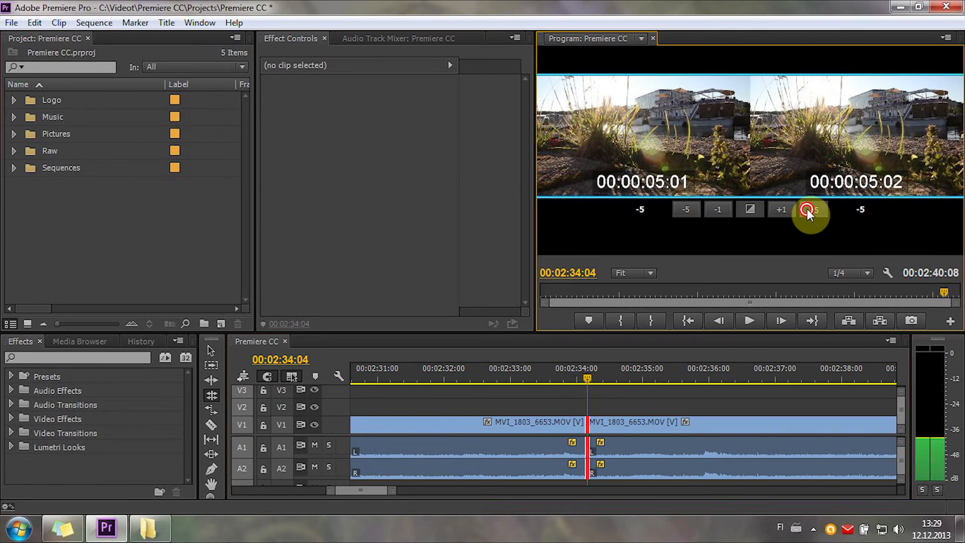
pyautogui.click(807, 209)
pyautogui.click(626, 404)
# With the Ripple Edit tool, ripple-trim the outgoing MVI_1803_6653.MOV clip by -10 frames and restore it by +10 frames
pyautogui.press('b')
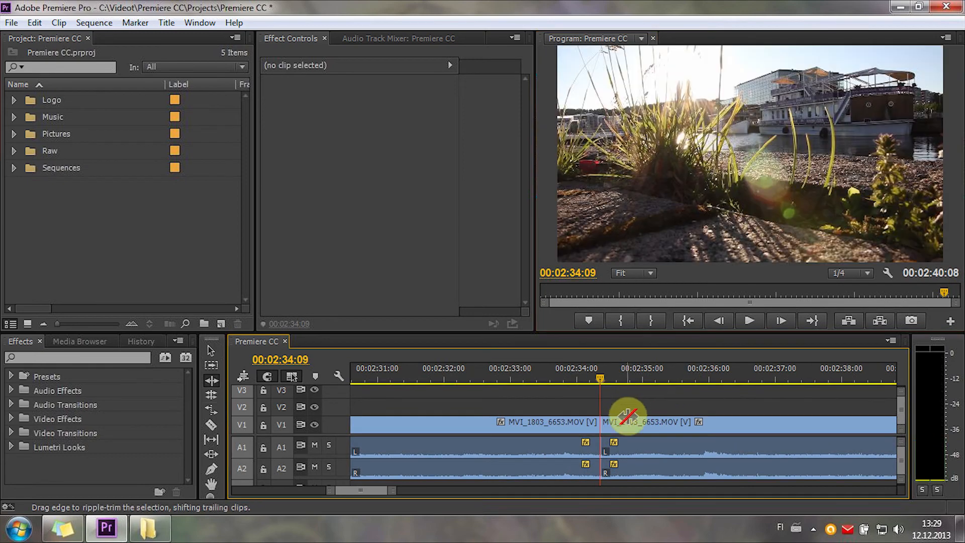
pyautogui.doubleClick(596, 427)
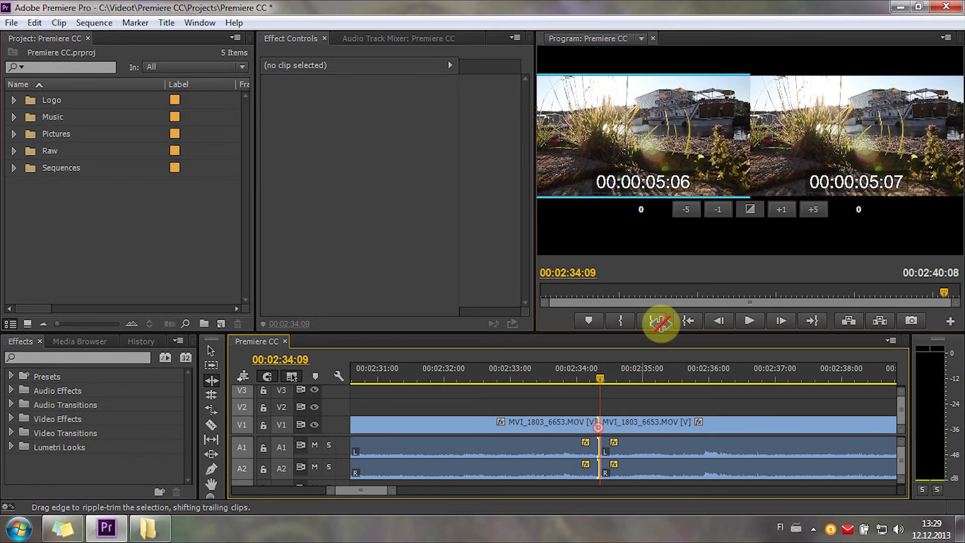
pyautogui.click(685, 210)
pyautogui.click(686, 210)
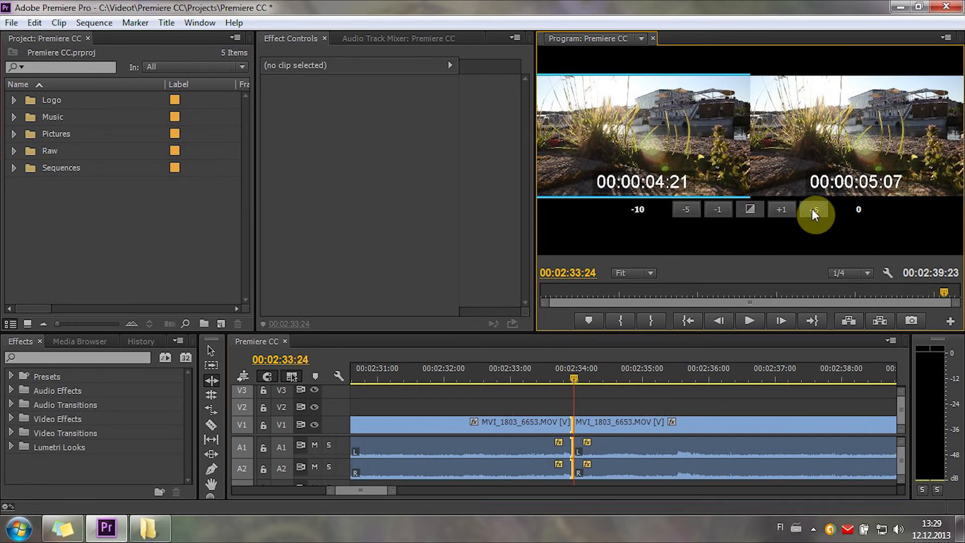
pyautogui.click(810, 210)
pyautogui.click(810, 210)
# Ripple-trim the start of the incoming MVI_1803_6653.MOV clip by +10 frames, reverse it by -10 frames, and leave Trim mode
pyautogui.click(801, 173)
pyautogui.click(807, 211)
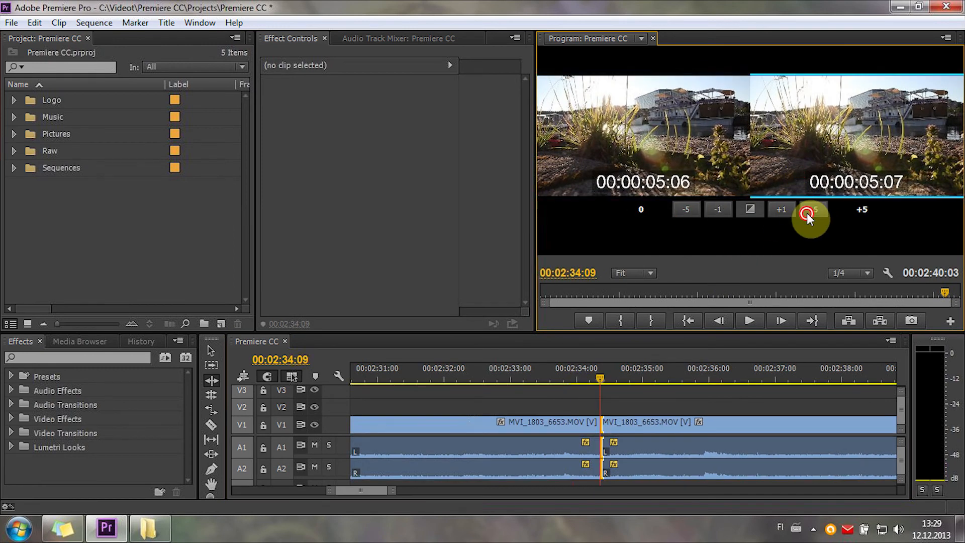
pyautogui.click(807, 211)
pyautogui.click(695, 210)
pyautogui.click(693, 213)
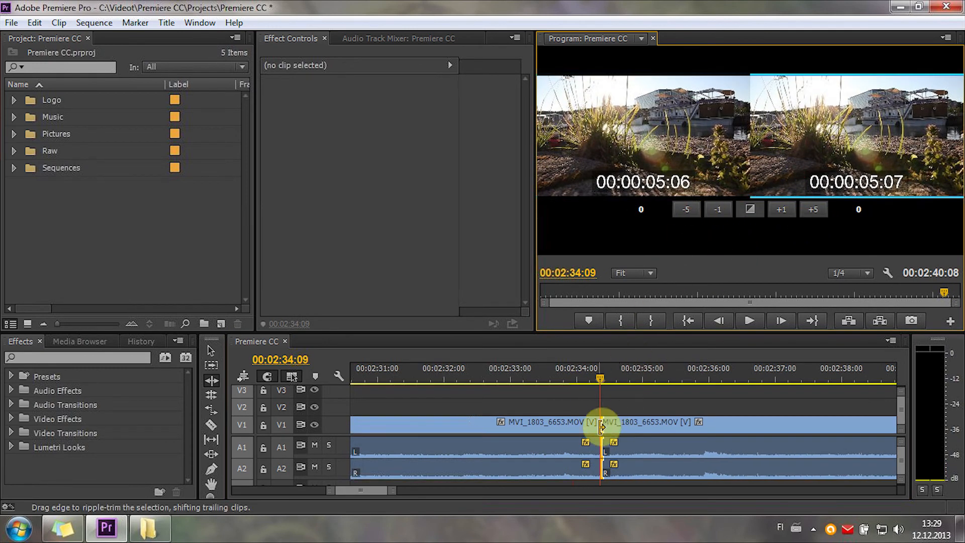
pyautogui.click(644, 402)
# Move the playhead to the sequence start at 00:00:00:00 and switch back to the Selection tool
pyautogui.click(582, 367)
pyautogui.press('-')
pyautogui.press('-')
pyautogui.press('-')
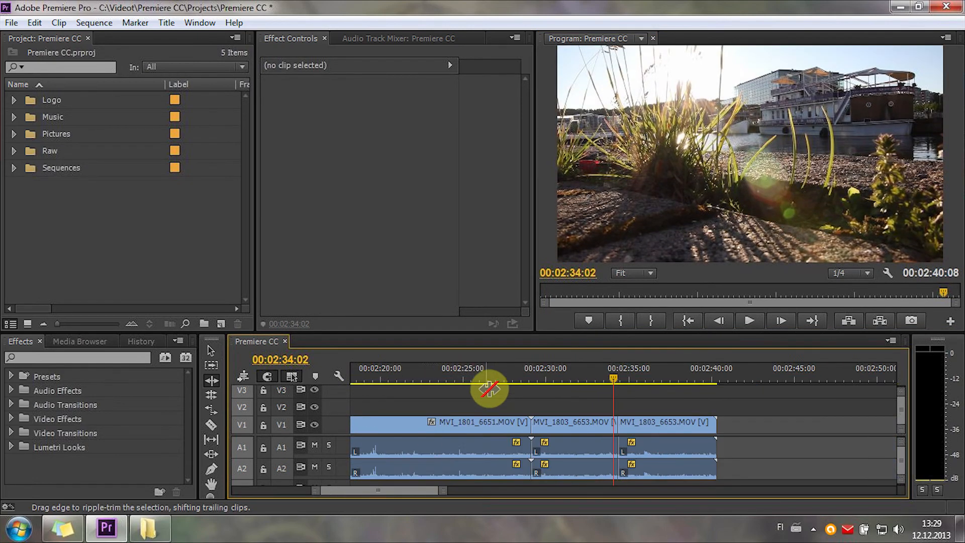
pyautogui.moveTo(444, 369); pyautogui.dragTo(193, 390)
pyautogui.press('-')
pyautogui.moveTo(401, 374); pyautogui.dragTo(93, 389)
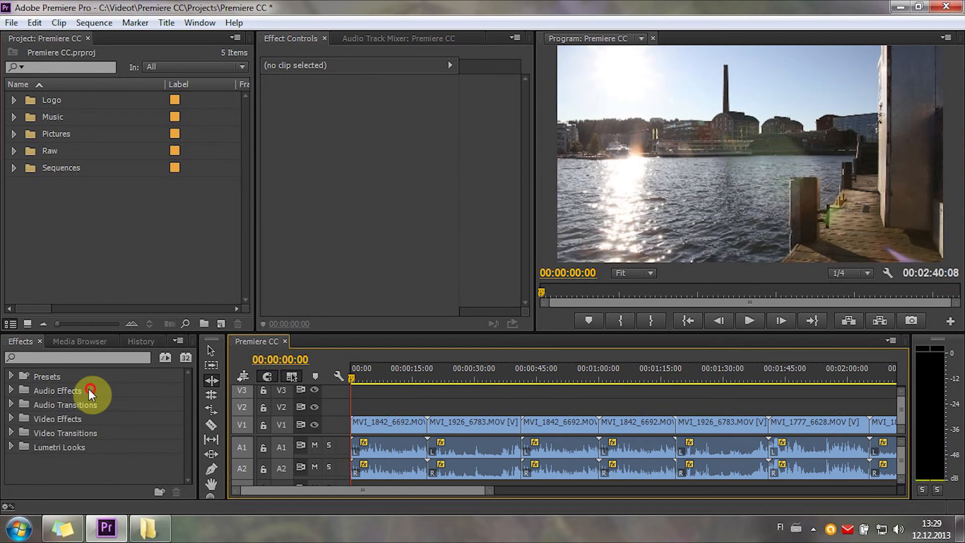
pyautogui.press('v')
pyautogui.click(386, 403)
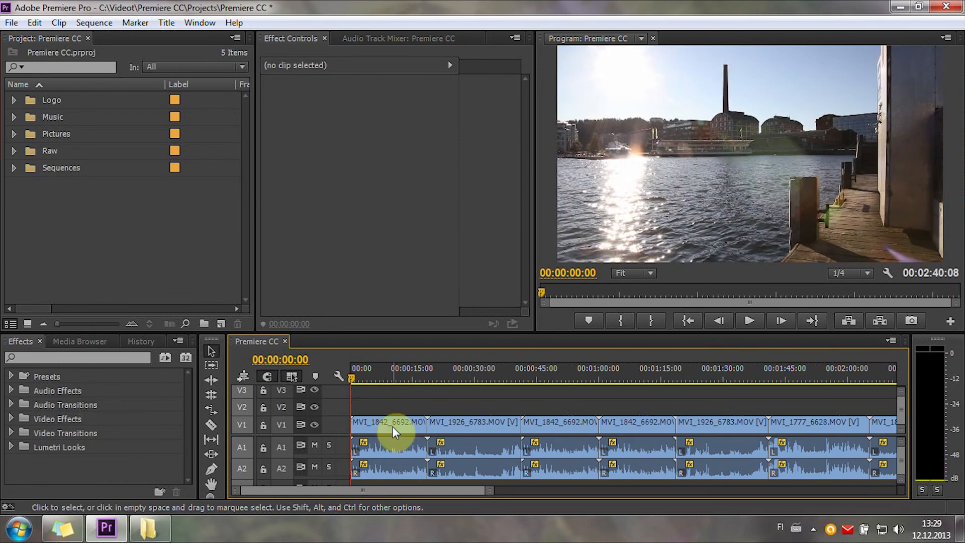
# Load the first MVI_1842_6692.MOV clip into the Source Monitor, close it, show the clip's Effect Controls, and reopen the notes
pyautogui.doubleClick(375, 424)
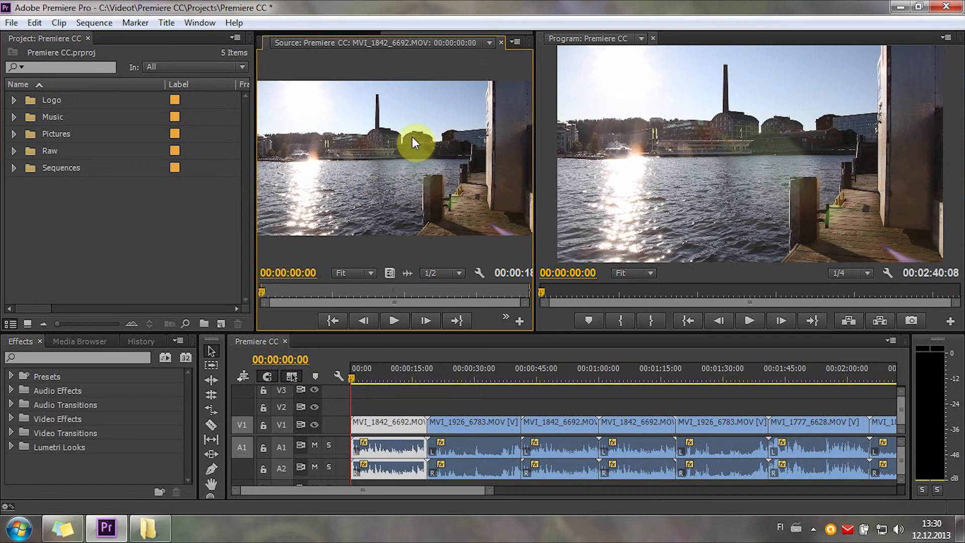
pyautogui.click(501, 43)
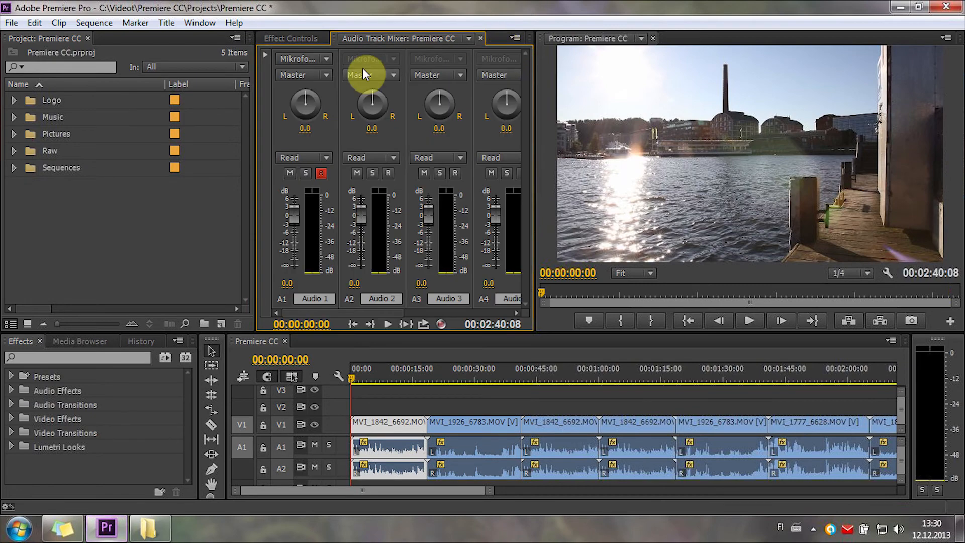
pyautogui.click(291, 38)
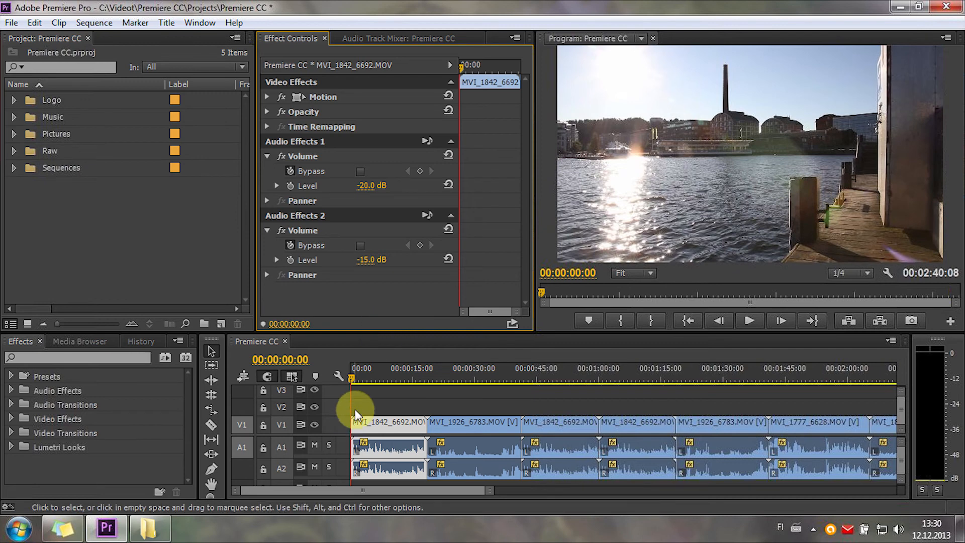
pyautogui.click(56, 532)
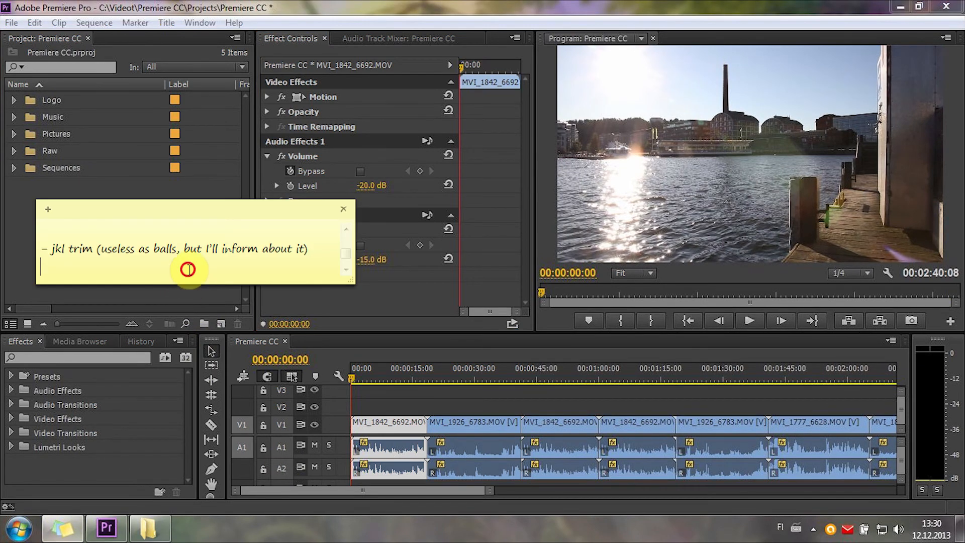
# Go to the notes entry on breaking out or extracting audio, and place the sequence playhead at 00:00:05:20
pyautogui.write('- Draging your allready cut clip to the project, and breakout or extract your audio. Only good reason for "post modify audio channels"')
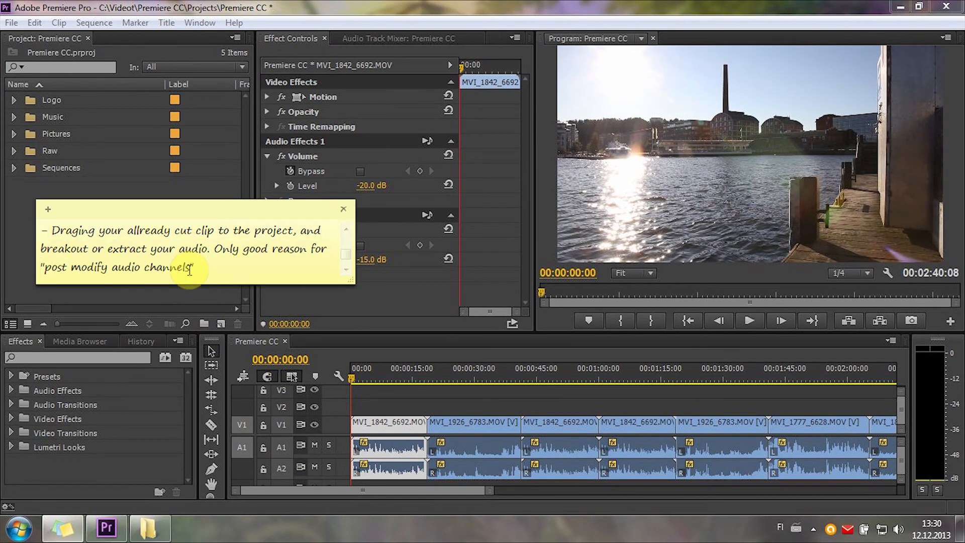
pyautogui.press('Home')
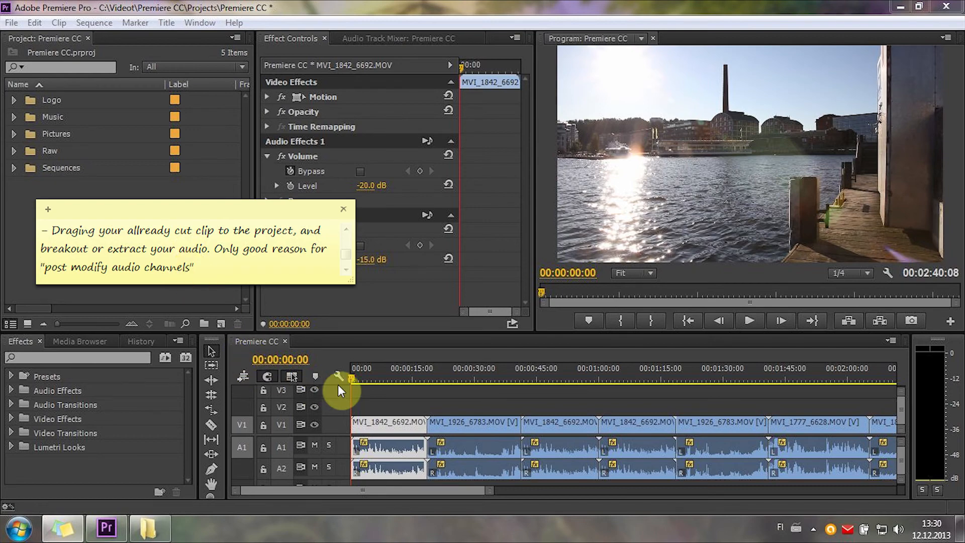
pyautogui.click(375, 372)
pyautogui.click(433, 397)
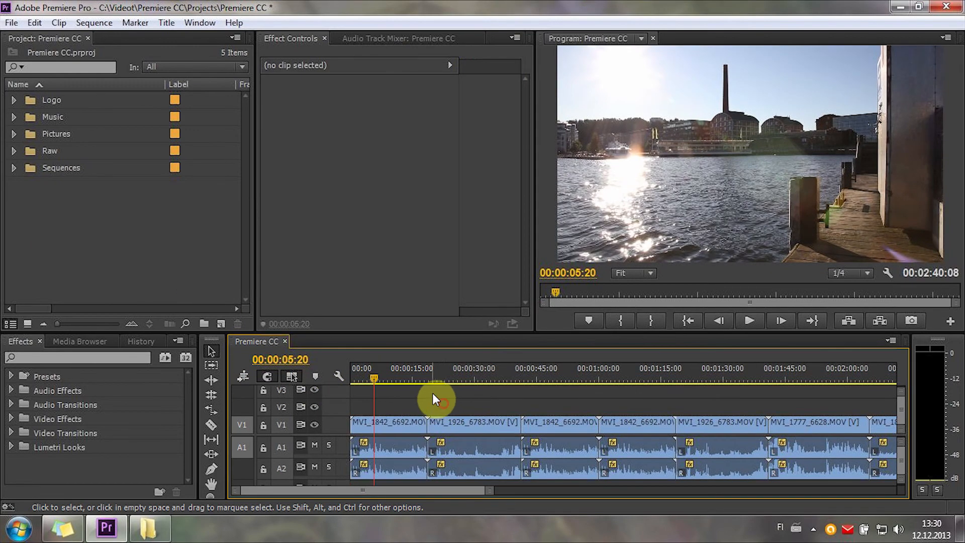
# Razor the first MVI_1842_6692.MOV clip at 00:00:05:20 and at about 00:00:09, and return to the Selection tool
pyautogui.press('=')
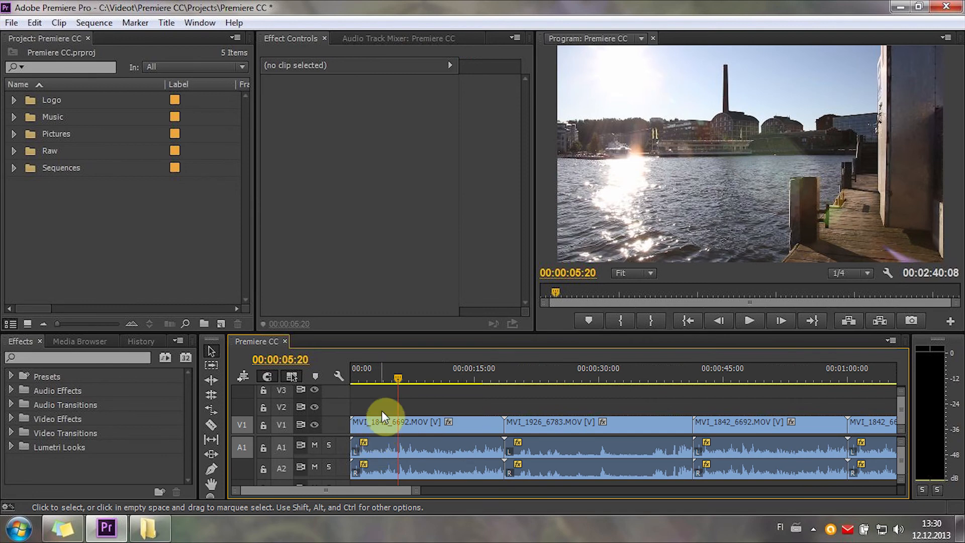
pyautogui.click(433, 429)
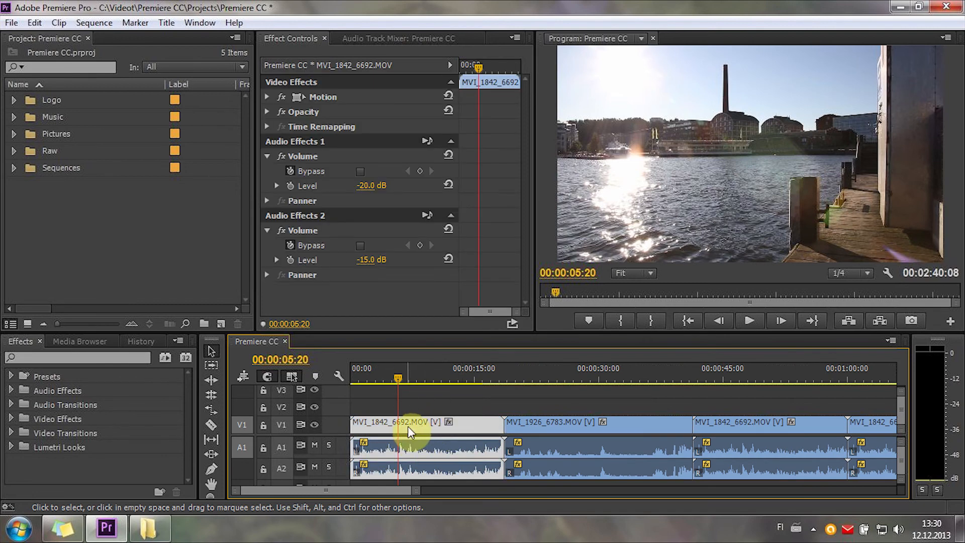
pyautogui.press('c')
pyautogui.click(398, 426)
pyautogui.click(425, 427)
pyautogui.press('v')
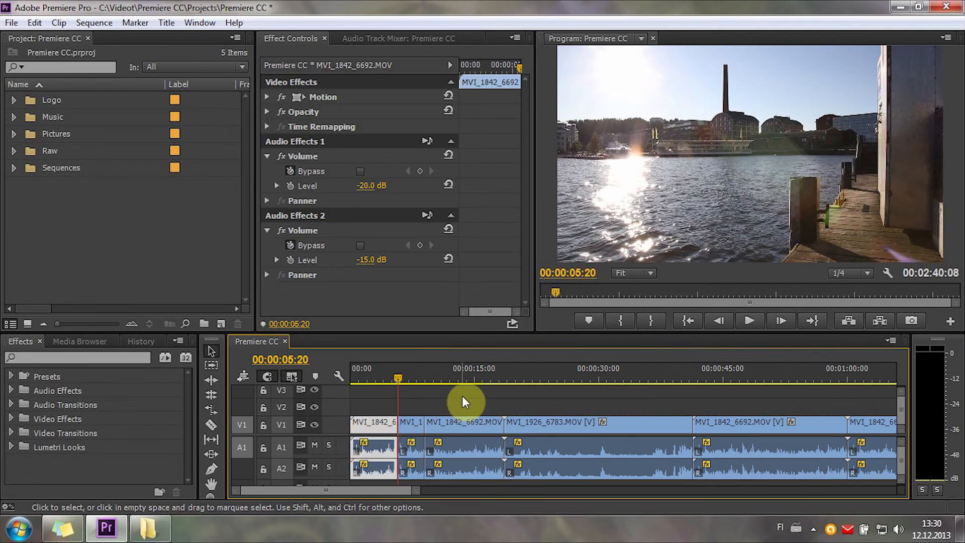
# Delete the outer two pieces of the cut MVI_1842_6692.MOV clip, keeping only the short middle piece
pyautogui.press('Delete')
pyautogui.click(376, 436)
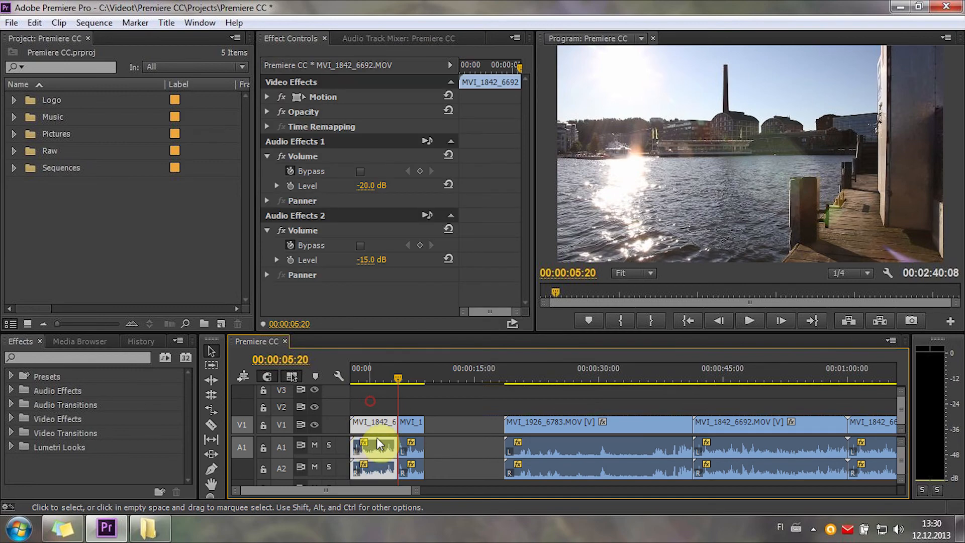
pyautogui.press('Delete')
# Copy the short middle piece into the project root, and place that project clip directly after the piece in the sequence
pyautogui.moveTo(409, 427); pyautogui.dragTo(89, 218)
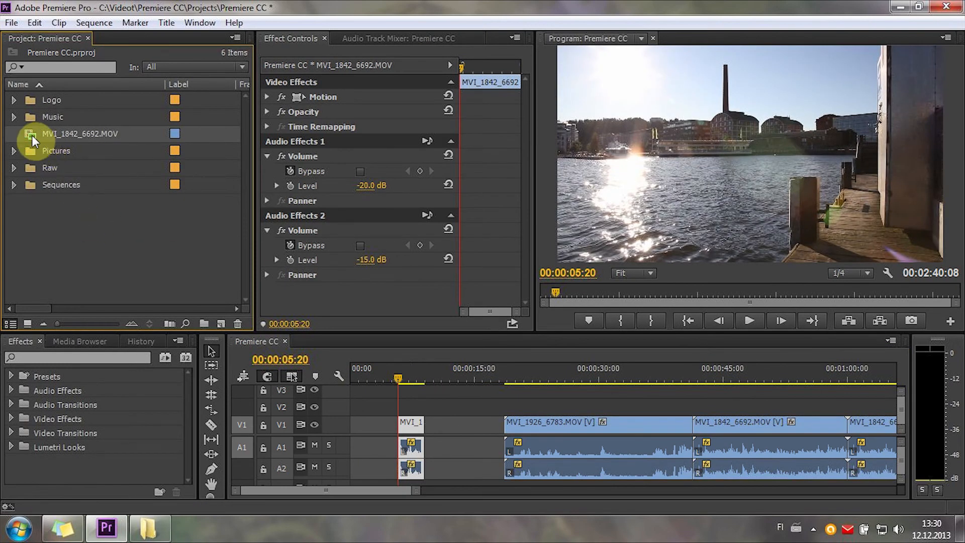
pyautogui.moveTo(32, 135); pyautogui.dragTo(442, 439)
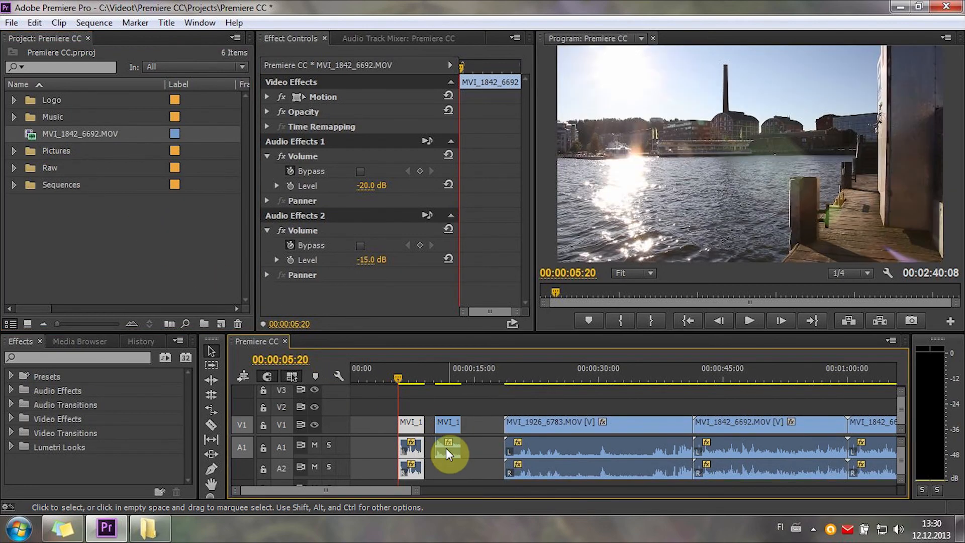
pyautogui.click(446, 425)
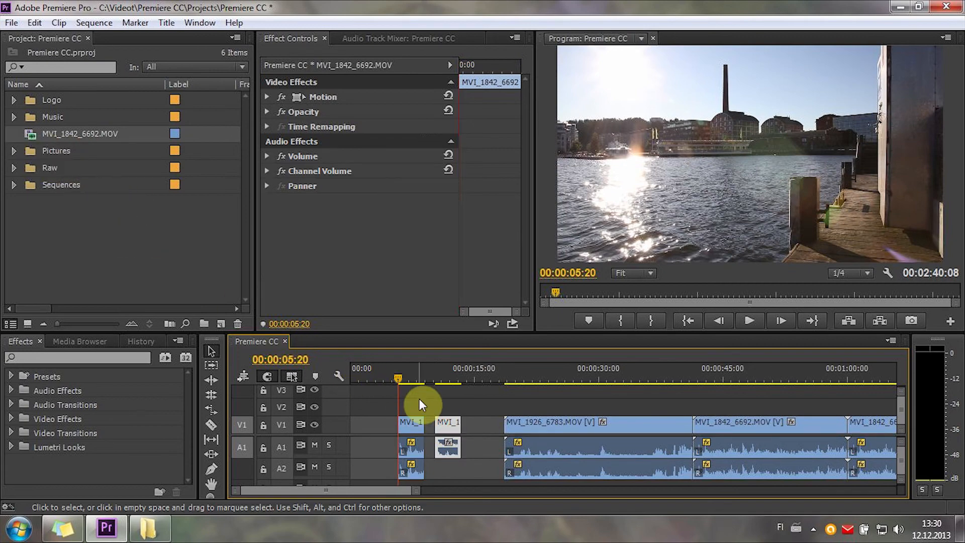
pyautogui.moveTo(446, 424); pyautogui.dragTo(433, 425)
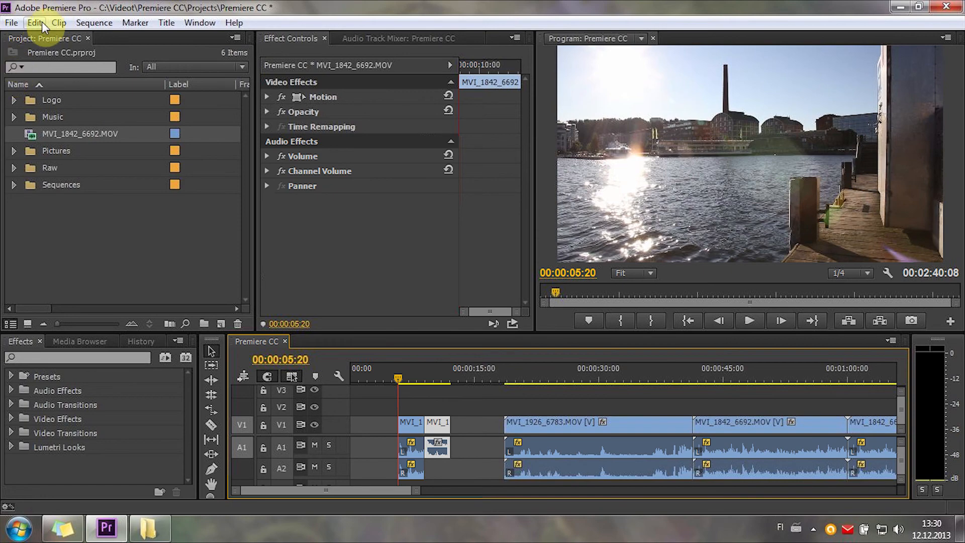
# Break out the audio of the MVI_1842_6692.MOV project clip to mono
pyautogui.click(57, 22)
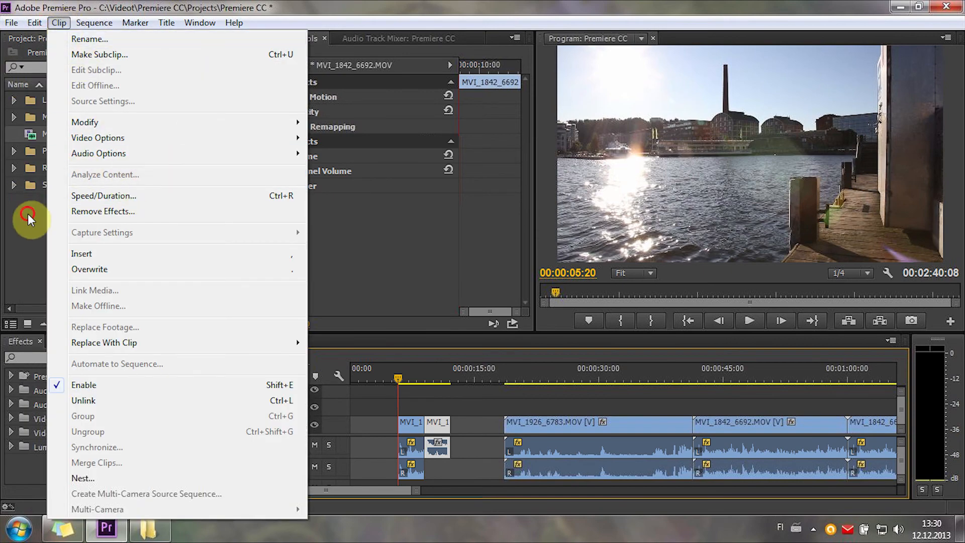
pyautogui.click(28, 213)
pyautogui.click(59, 23)
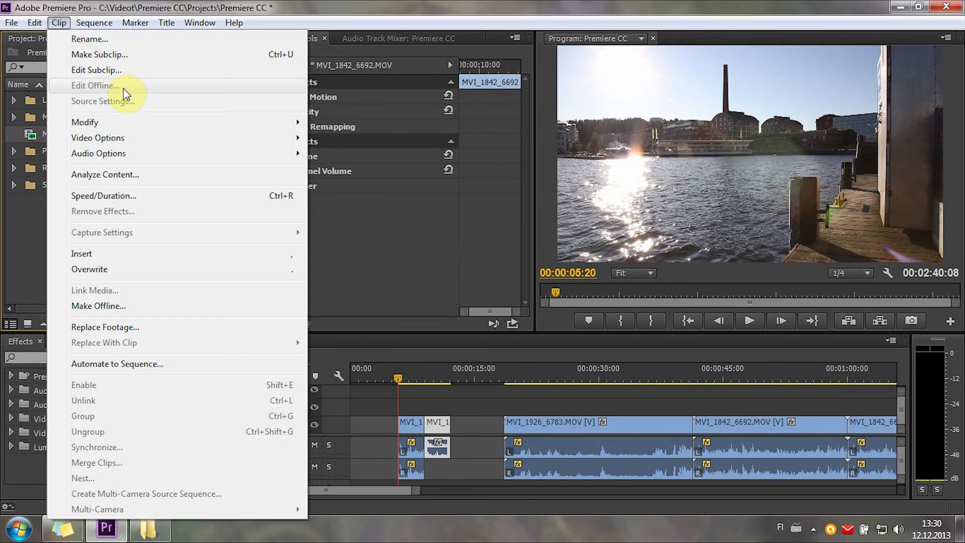
pyautogui.moveTo(124, 157)
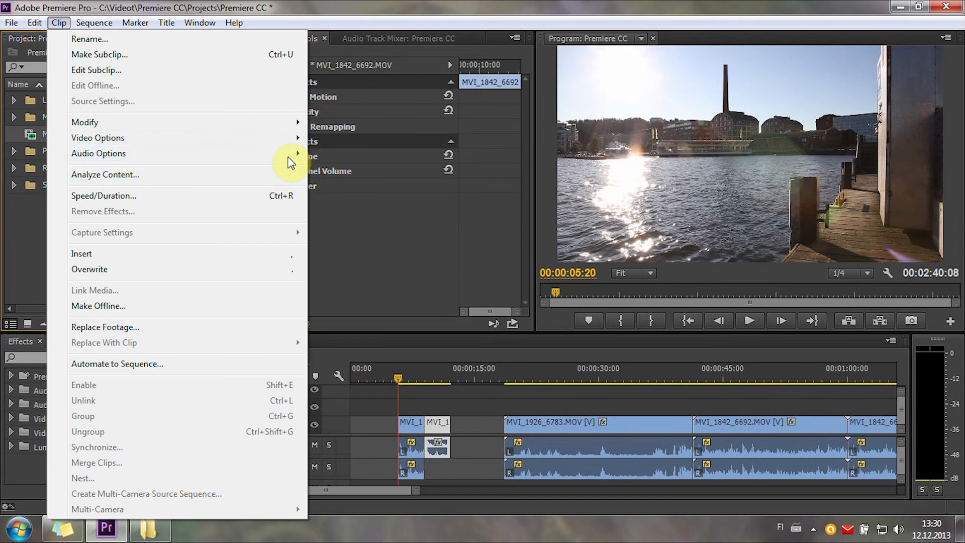
pyautogui.click(336, 171)
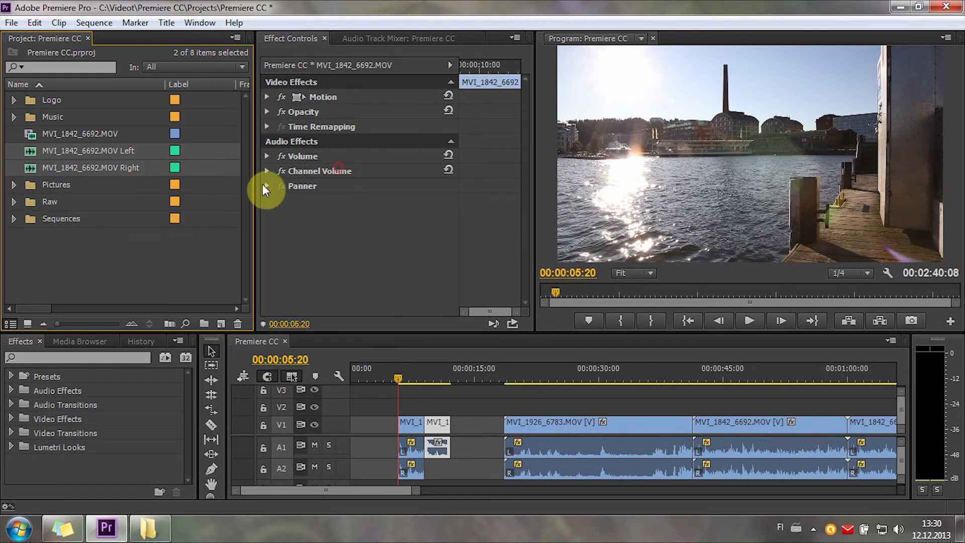
# Extract the audio of the MVI_1842_6692.MOV project clip while its channels are stereo
pyautogui.click(71, 133)
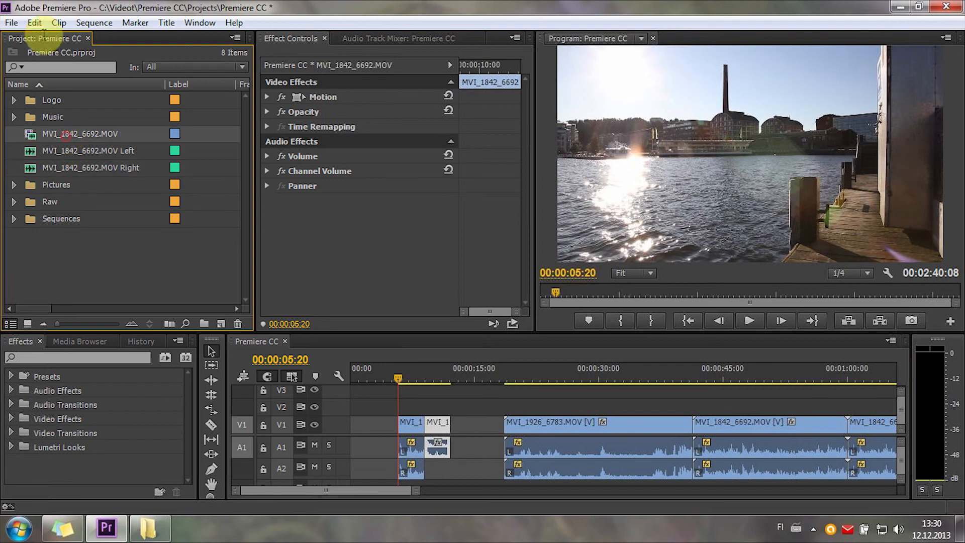
pyautogui.click(59, 23)
pyautogui.moveTo(139, 152)
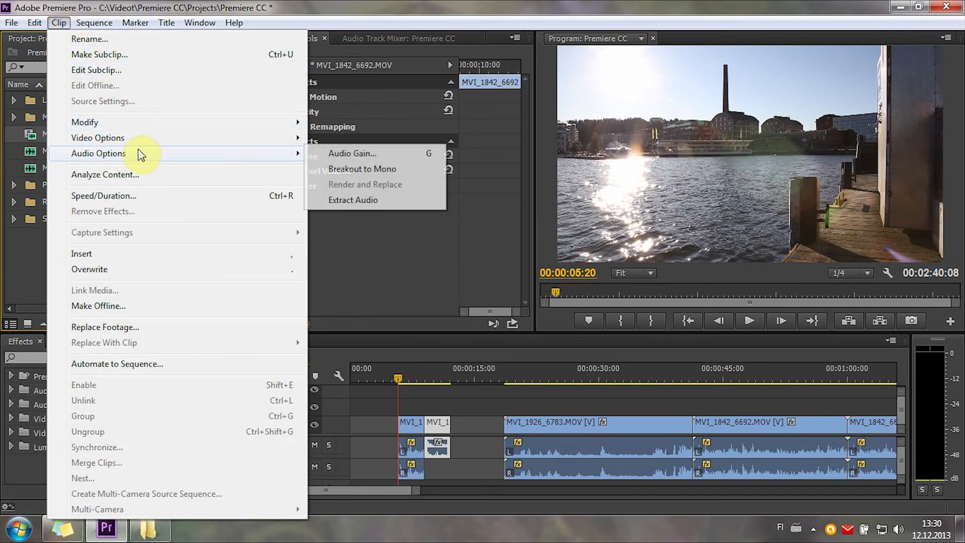
pyautogui.click(366, 201)
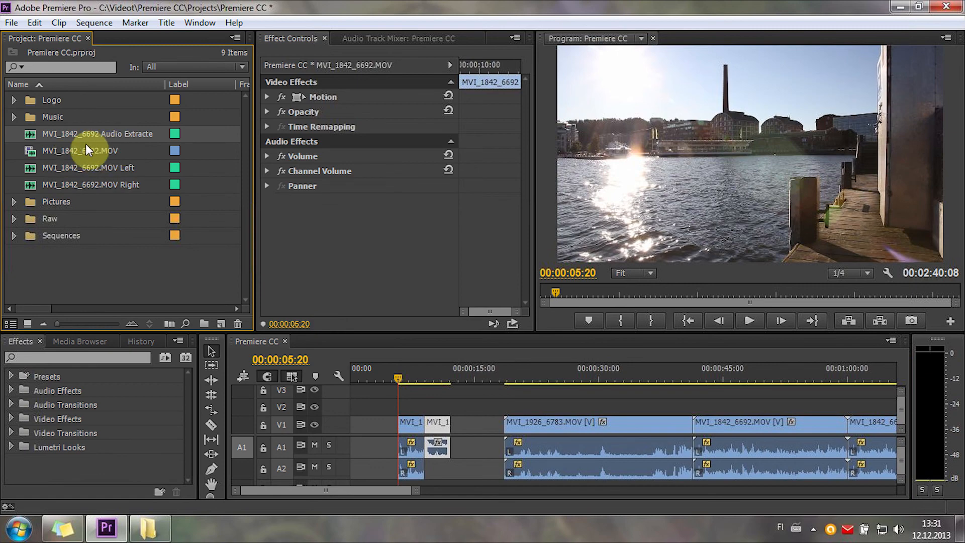
# Modify the MVI_1842_6692.MOV project clip's audio channels to 2 audio tracks in Mono channel format
pyautogui.rightClick(85, 145)
pyautogui.moveTo(145, 113)
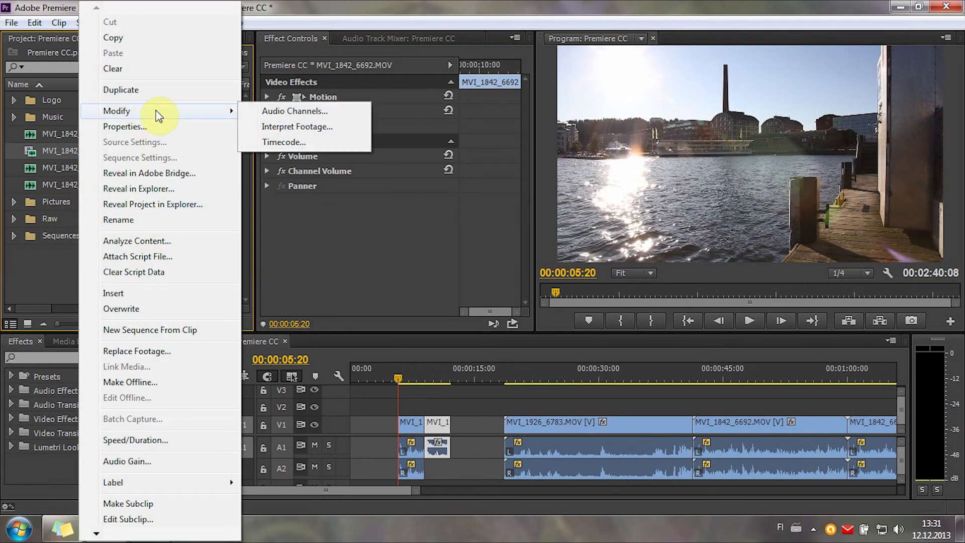
pyautogui.click(254, 107)
pyautogui.moveTo(443, 131); pyautogui.dragTo(392, 132)
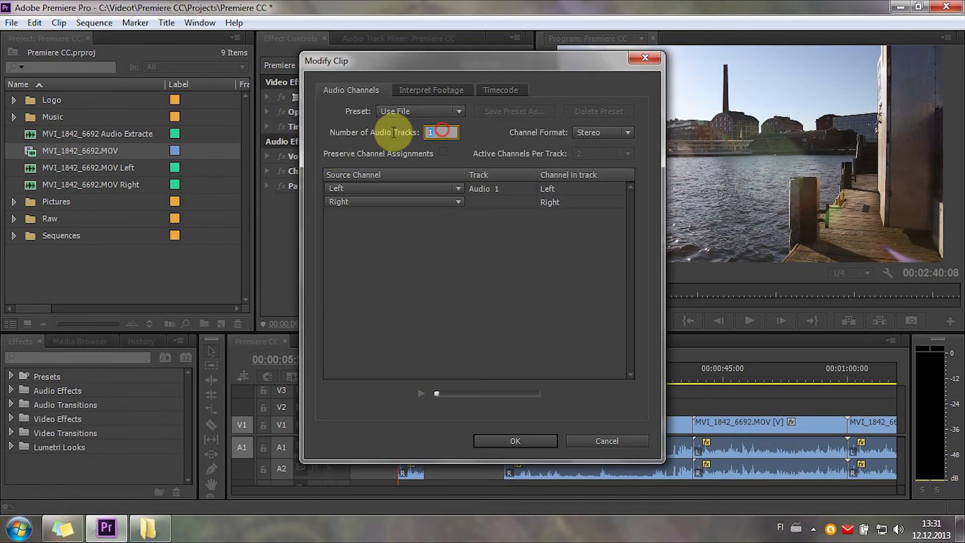
pyautogui.write('2')
pyautogui.click(608, 129)
pyautogui.click(594, 145)
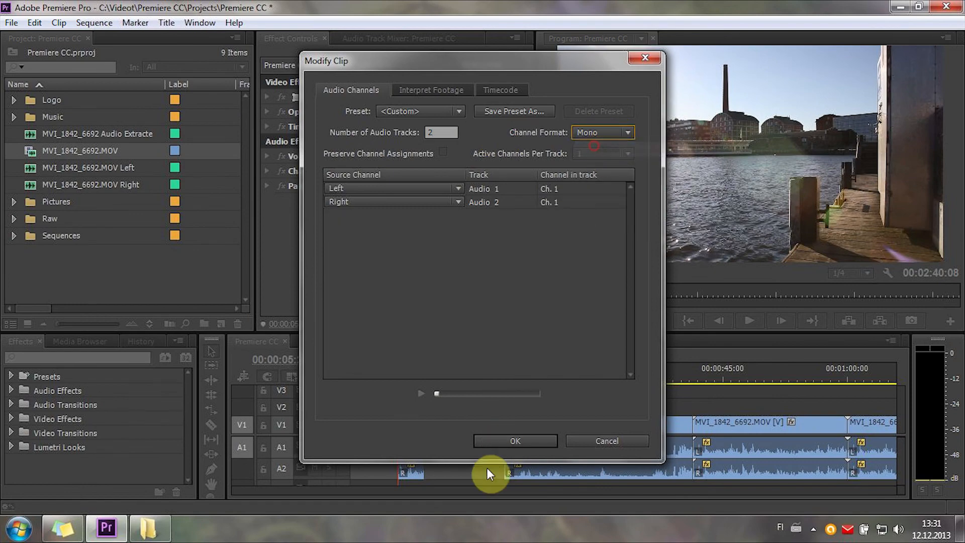
pyautogui.click(507, 446)
pyautogui.click(539, 286)
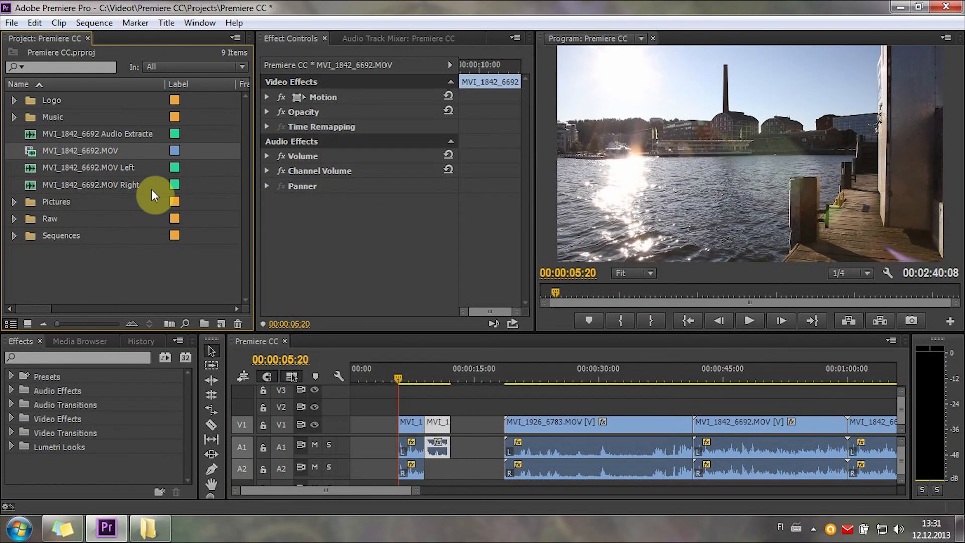
# Extract the audio of the modified MVI_1842_6692.MOV project clip with its two mono tracks
pyautogui.click(59, 23)
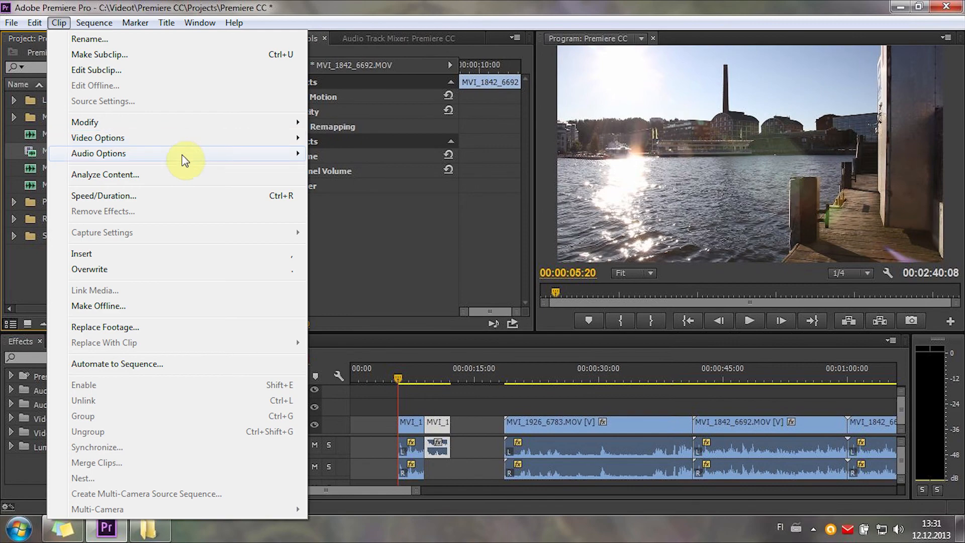
pyautogui.moveTo(185, 160)
pyautogui.click(332, 197)
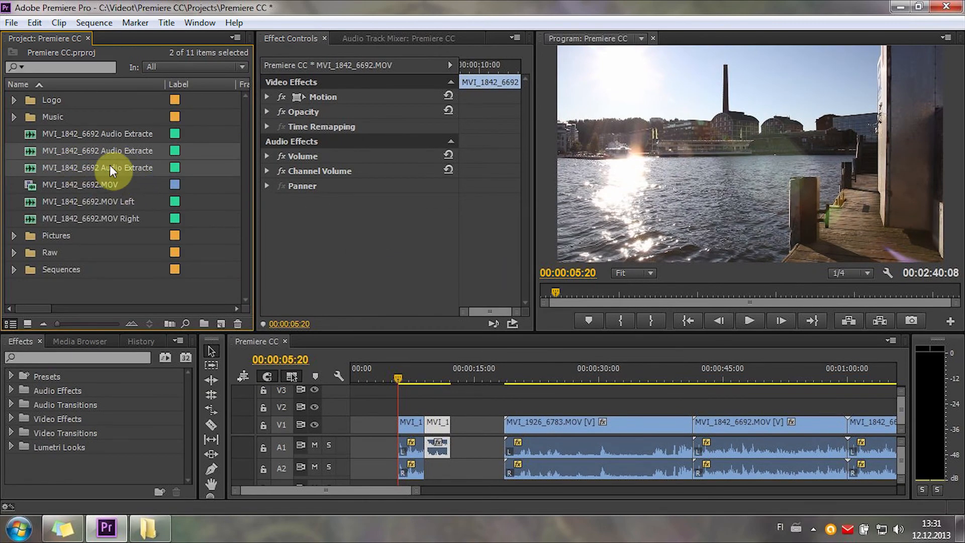
pyautogui.moveTo(69, 201)
pyautogui.click(481, 467)
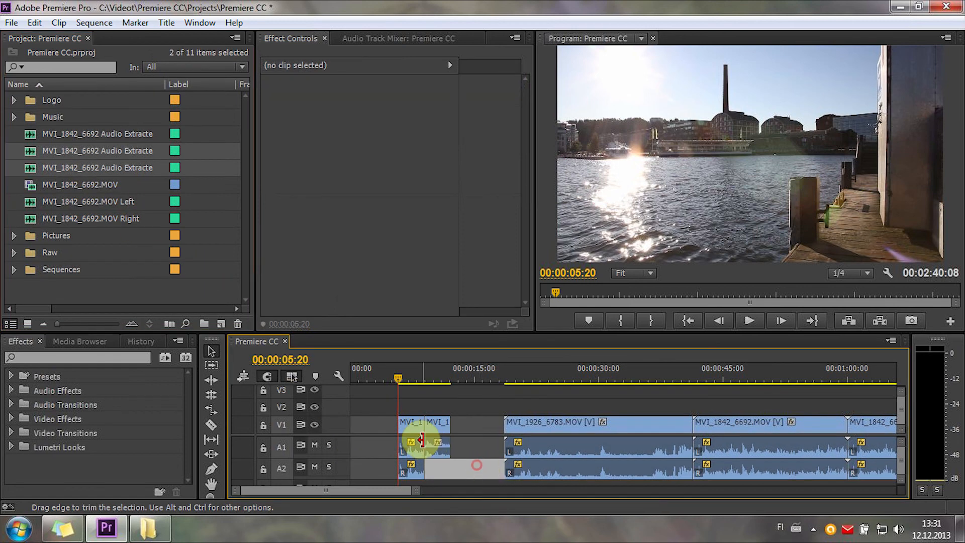
# Delete the original middle piece from the sequence and move its stereo copy close to the start of V1
pyautogui.click(414, 425)
pyautogui.press('Delete')
pyautogui.moveTo(432, 424); pyautogui.dragTo(368, 427)
pyautogui.click(405, 427)
# Delete the extracted audio clips and the Left and Right mono clips from the project
pyautogui.moveTo(9, 133); pyautogui.dragTo(32, 170)
pyautogui.press('Delete')
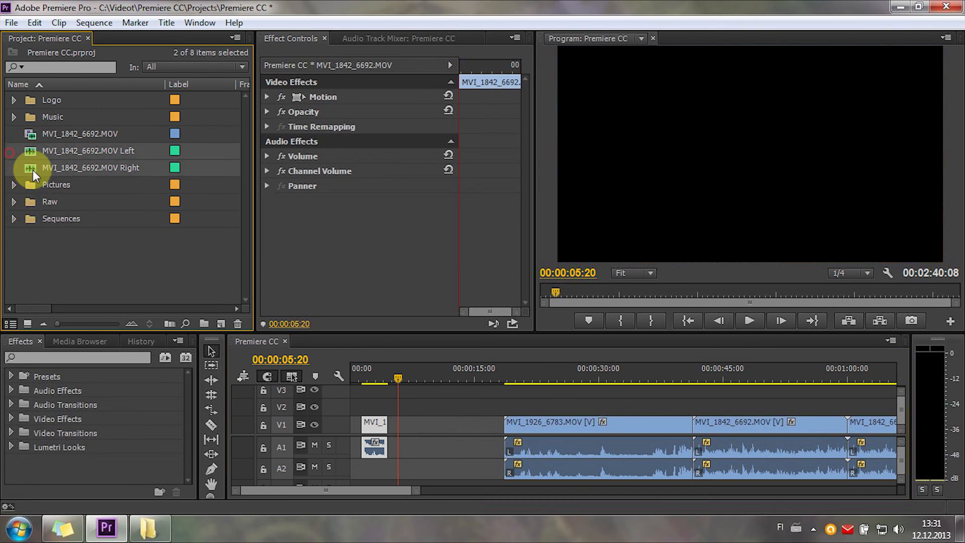
pyautogui.press('Delete')
# Bring the modified MVI_1842_6692.MOV into the sequence and replace the first clip's stereo audio with its two mono tracks
pyautogui.click(36, 134)
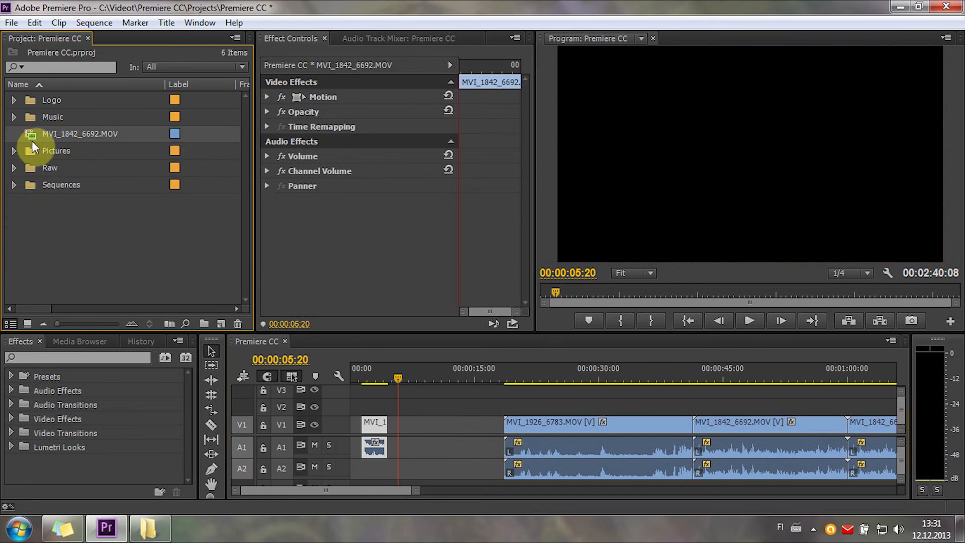
pyautogui.moveTo(34, 137); pyautogui.dragTo(378, 456)
pyautogui.click(451, 425)
pyautogui.keyDown('alt'); pyautogui.click(407, 426); pyautogui.keyUp('alt')
pyautogui.press('Delete')
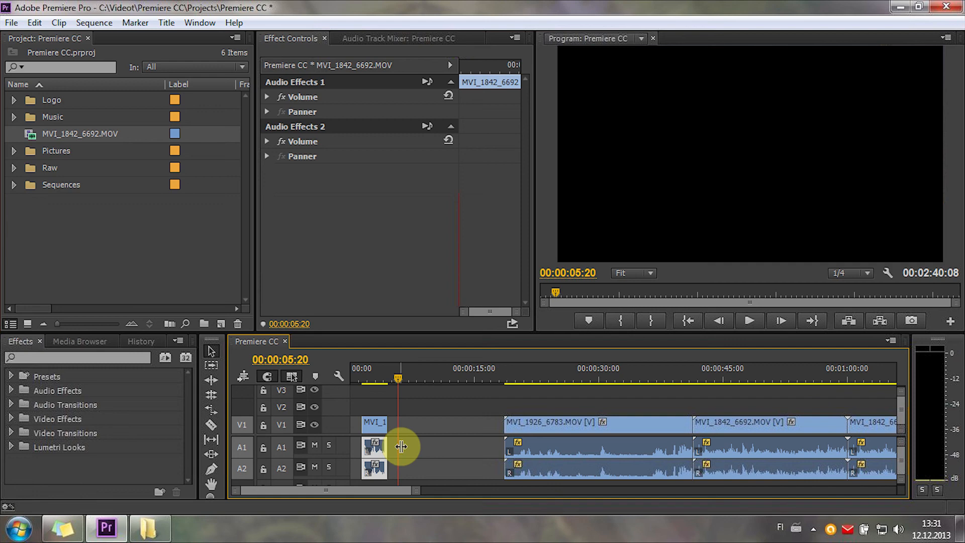
# Examine the audio options offered for the MVI_1842_6692.MOV project clip without applying any
pyautogui.click(59, 23)
pyautogui.click(28, 177)
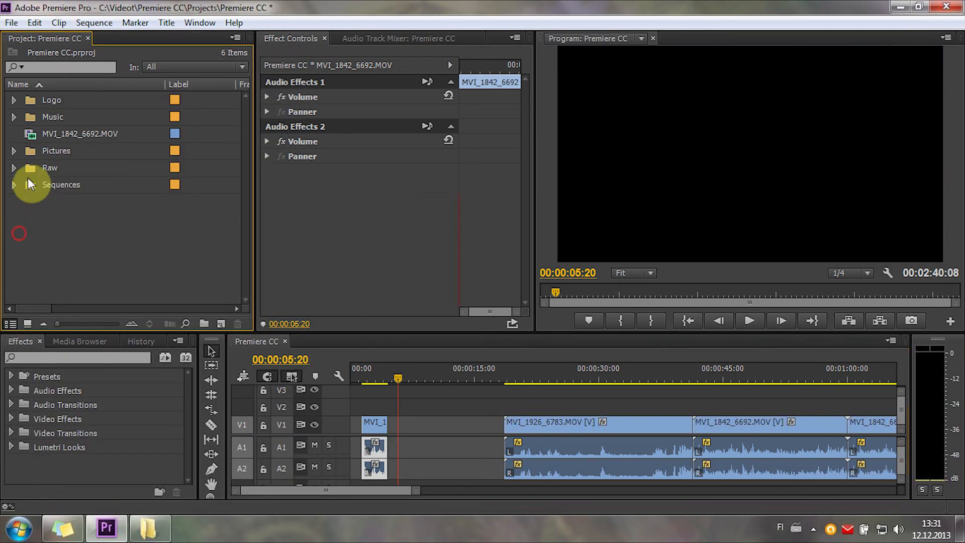
pyautogui.click(60, 24)
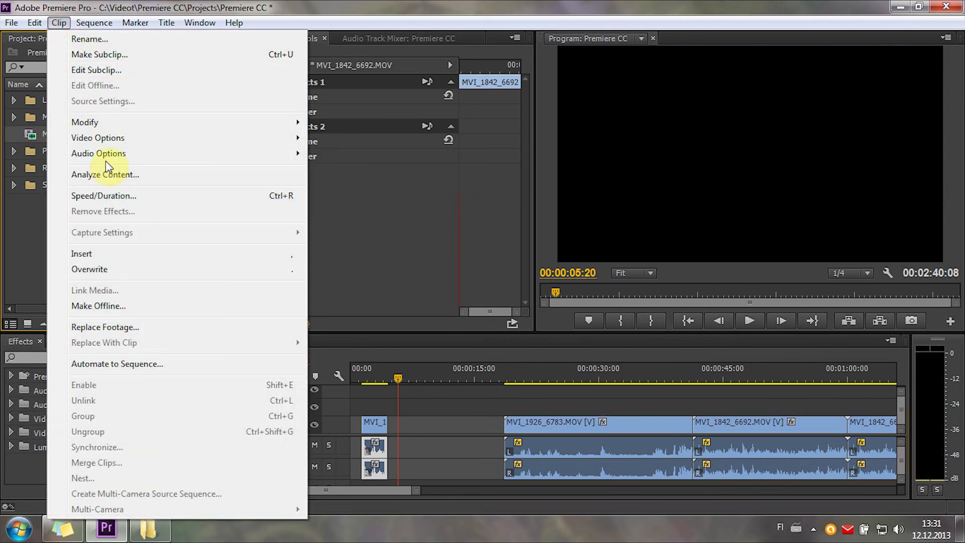
pyautogui.moveTo(110, 158)
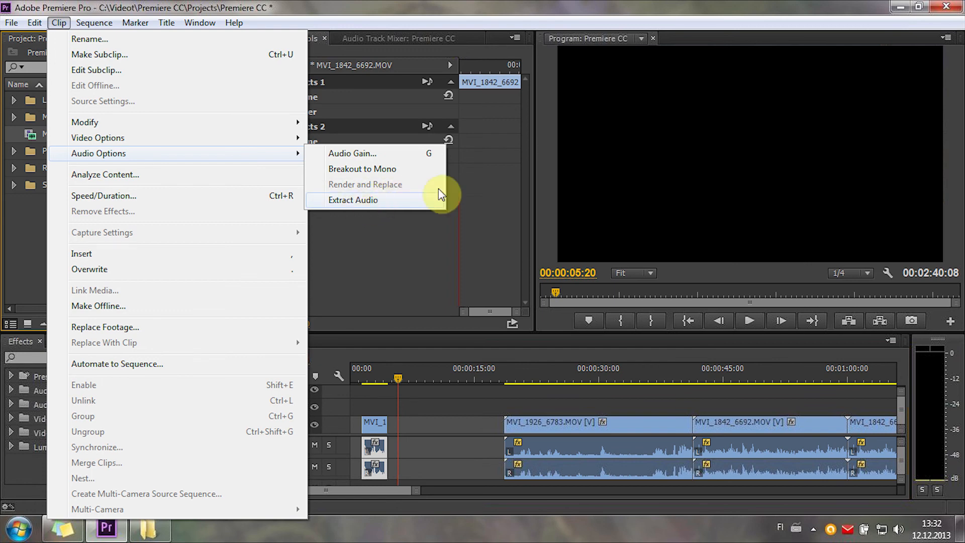
pyautogui.click(349, 278)
pyautogui.click(66, 219)
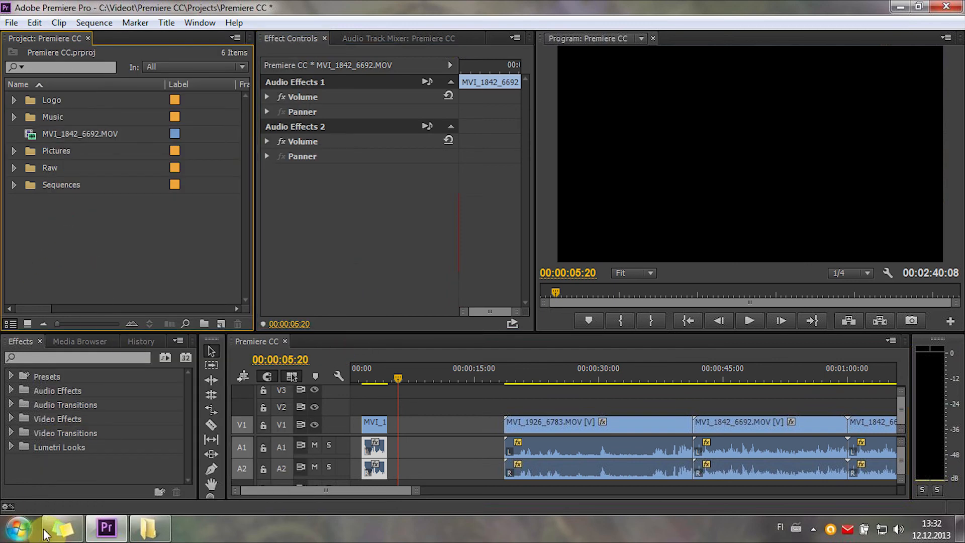
# Reopen the notes and read on from the low-quality delivery tip to the tip about showing work to nearby customers
pyautogui.click(62, 528)
pyautogui.click(161, 264)
pyautogui.scroll(-3, 166, 261)
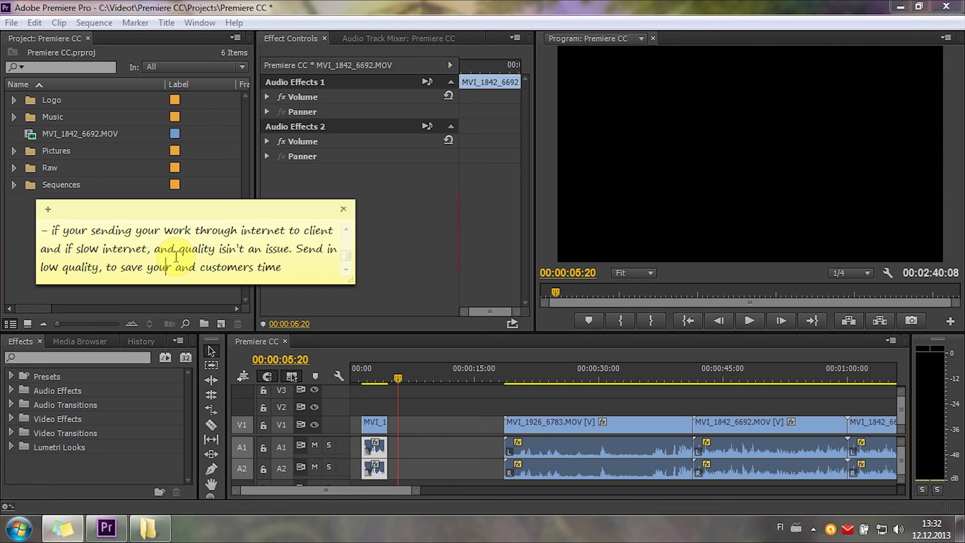
pyautogui.press('Down')
pyautogui.press('Down')
pyautogui.press('Down')
pyautogui.press('Down')
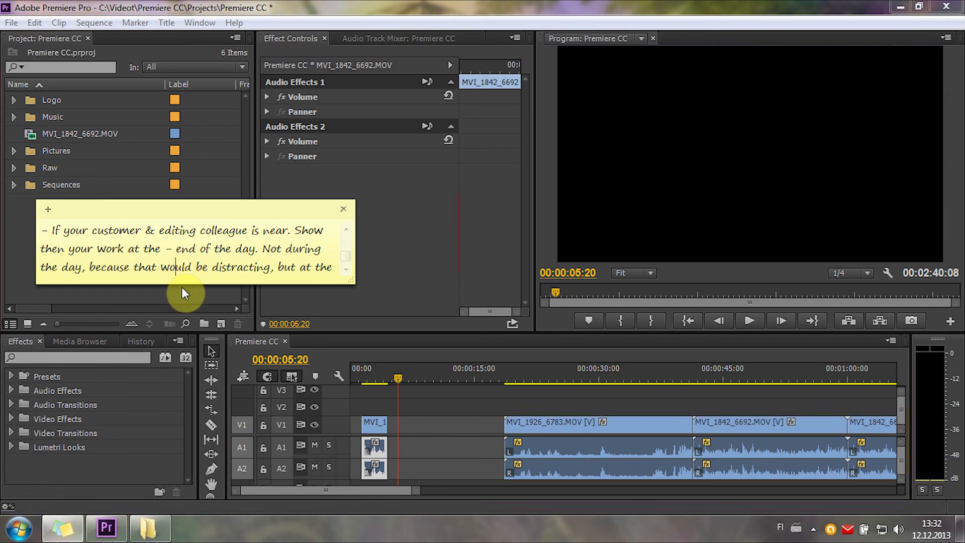
# Enlarge the note, read through to the entry comparing CS6 with CC, and switch back to Premiere Pro
pyautogui.moveTo(182, 284); pyautogui.dragTo(166, 342)
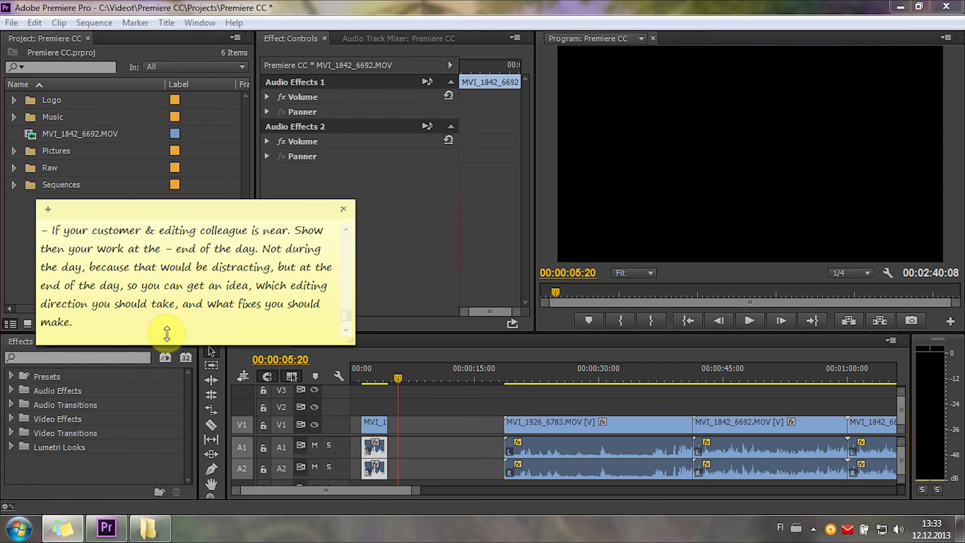
pyautogui.click(179, 321)
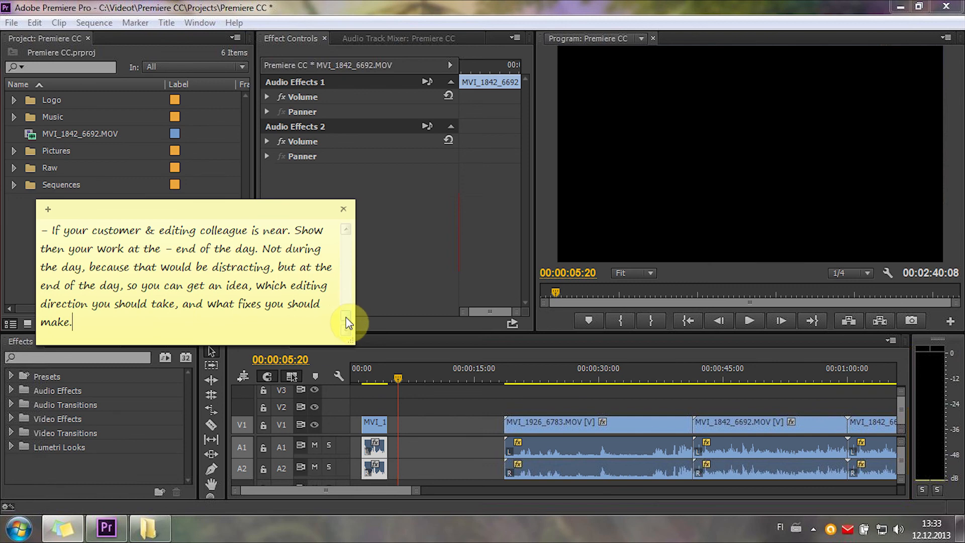
pyautogui.moveTo(345, 315); pyautogui.dragTo(348, 342)
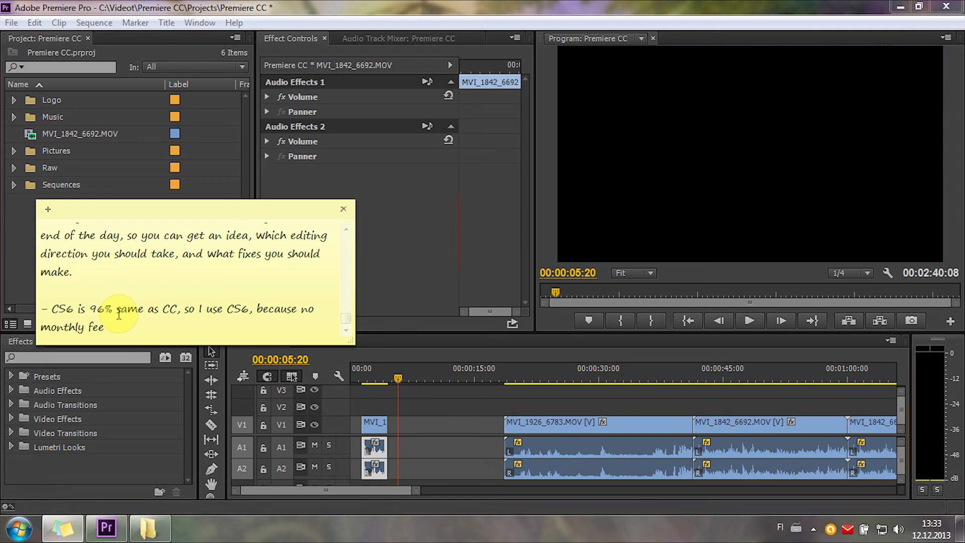
pyautogui.click(375, 5)
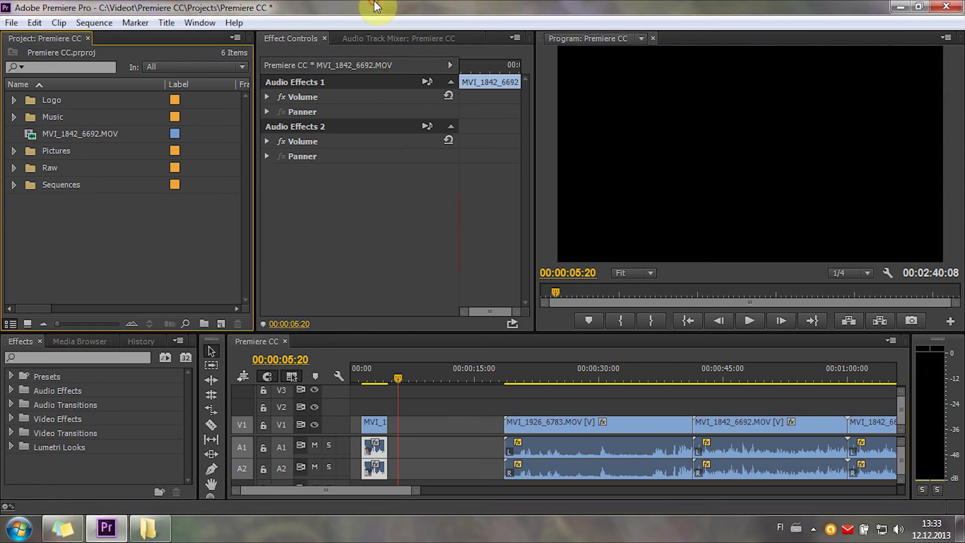